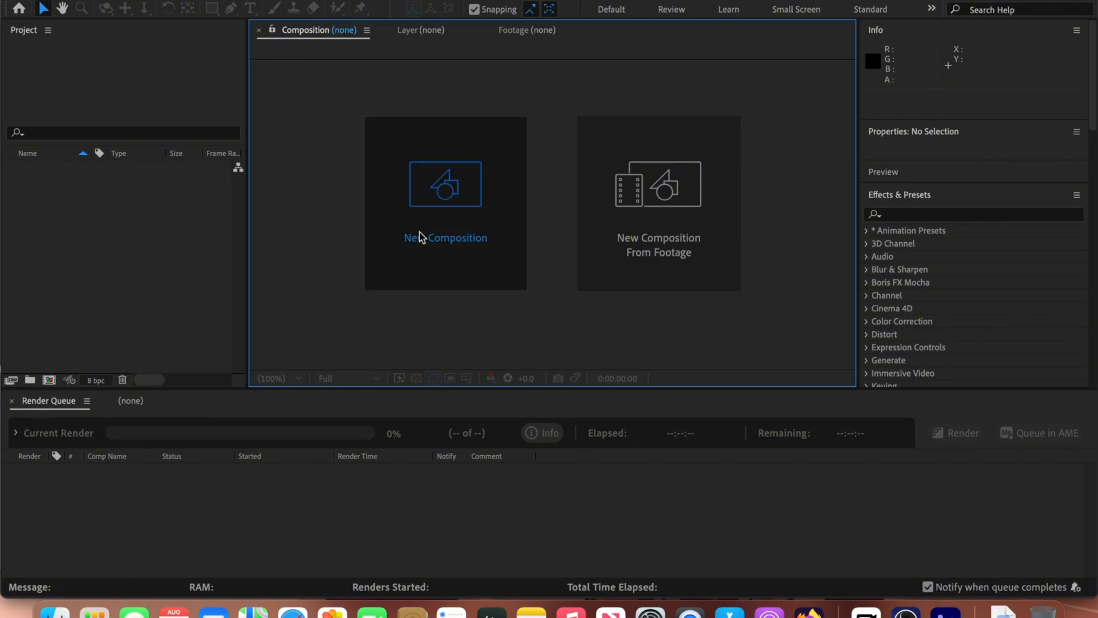
# Create a new square composition with a width and height of 1080 px.
pyautogui.click(419, 236)
pyautogui.click(422, 228)
pyautogui.write('1080')
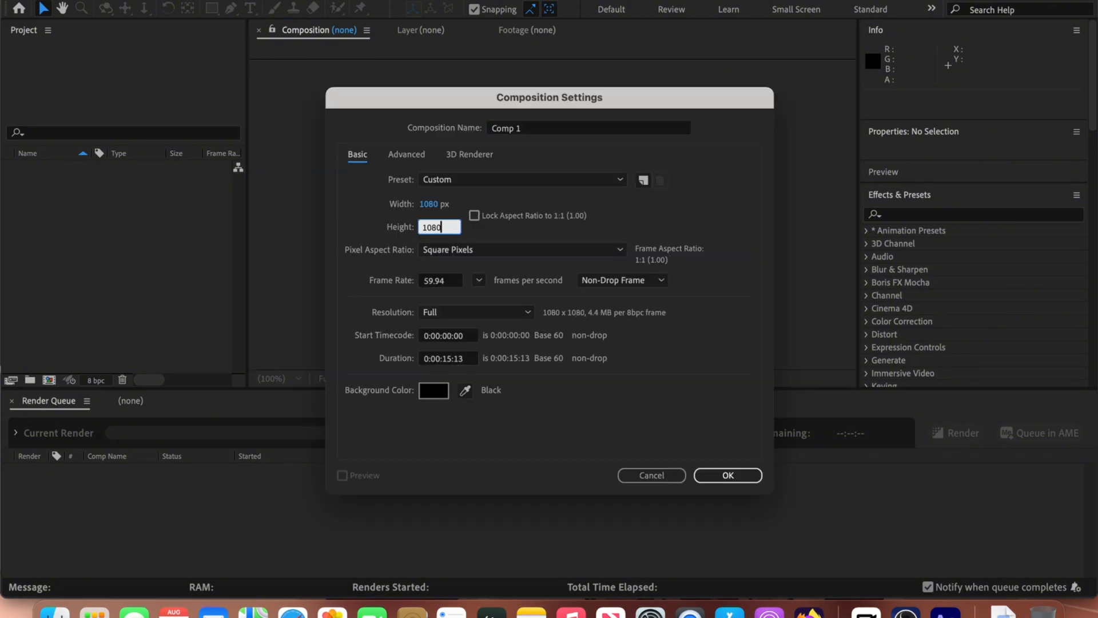
pyautogui.press('Return')
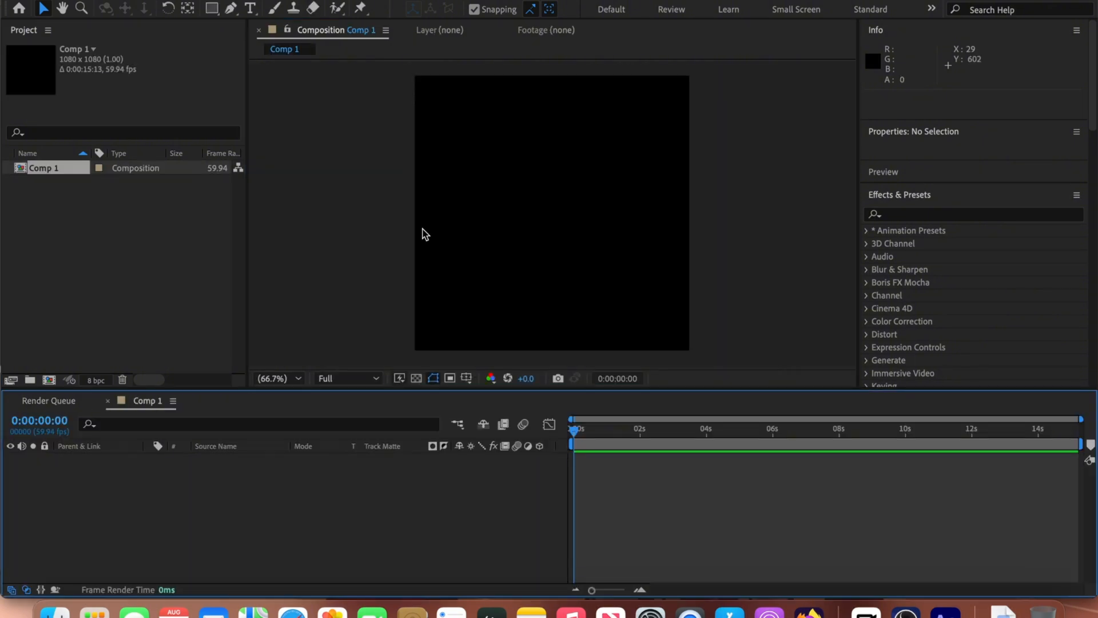
pyautogui.click(71, 223)
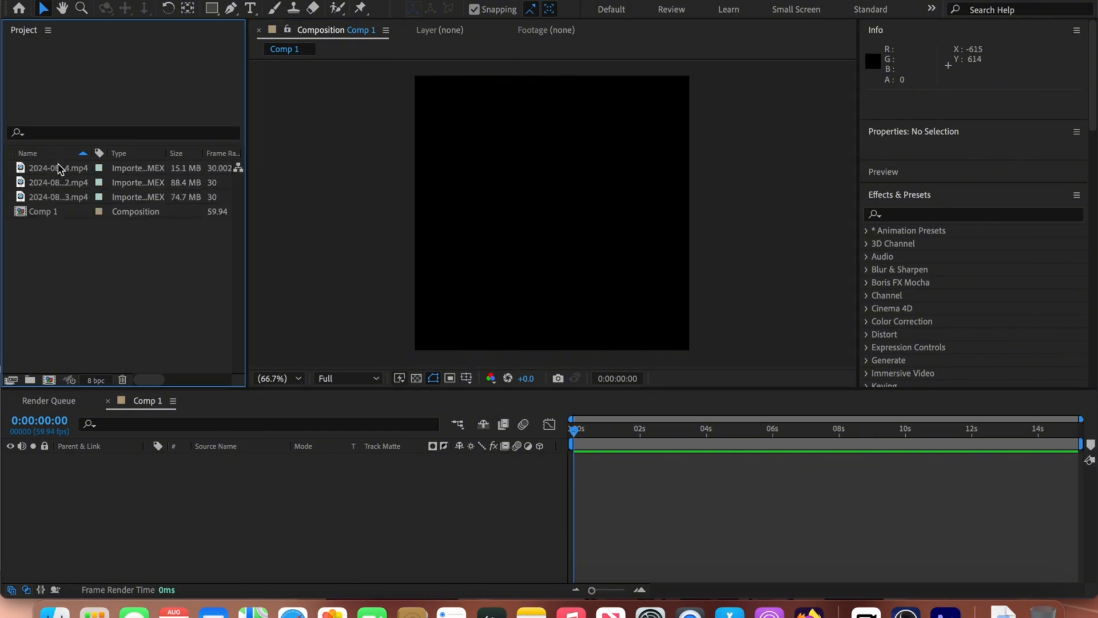
pyautogui.click(60, 168)
pyautogui.moveTo(59, 168); pyautogui.dragTo(592, 484)
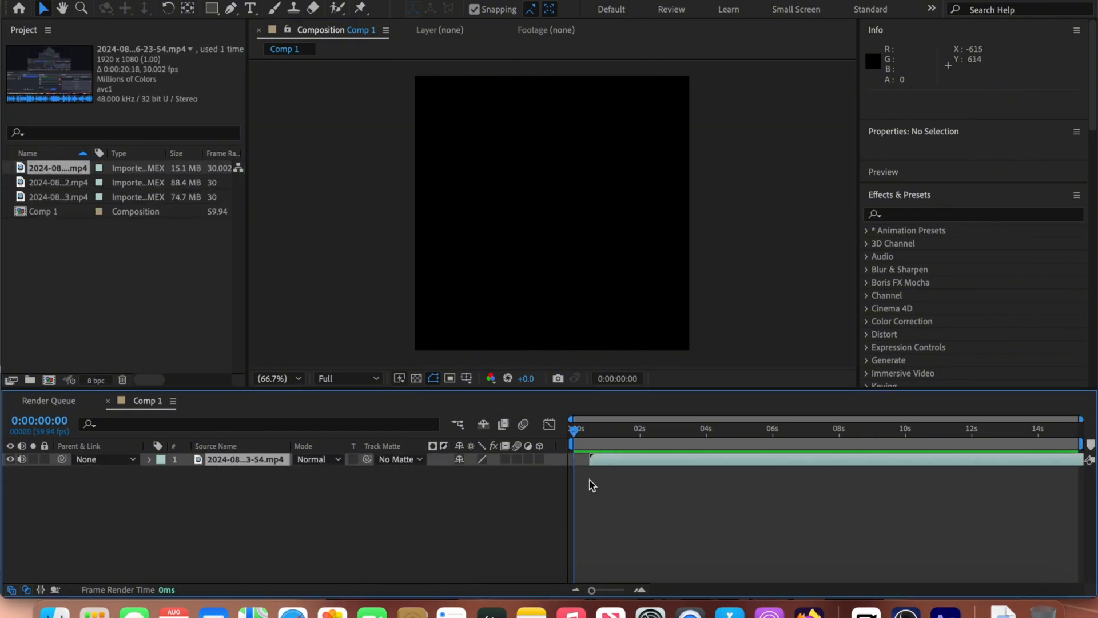
# Show the clip layer's audio waveform and hide its video so only the sound is used.
pyautogui.press('l')
pyautogui.press('l')
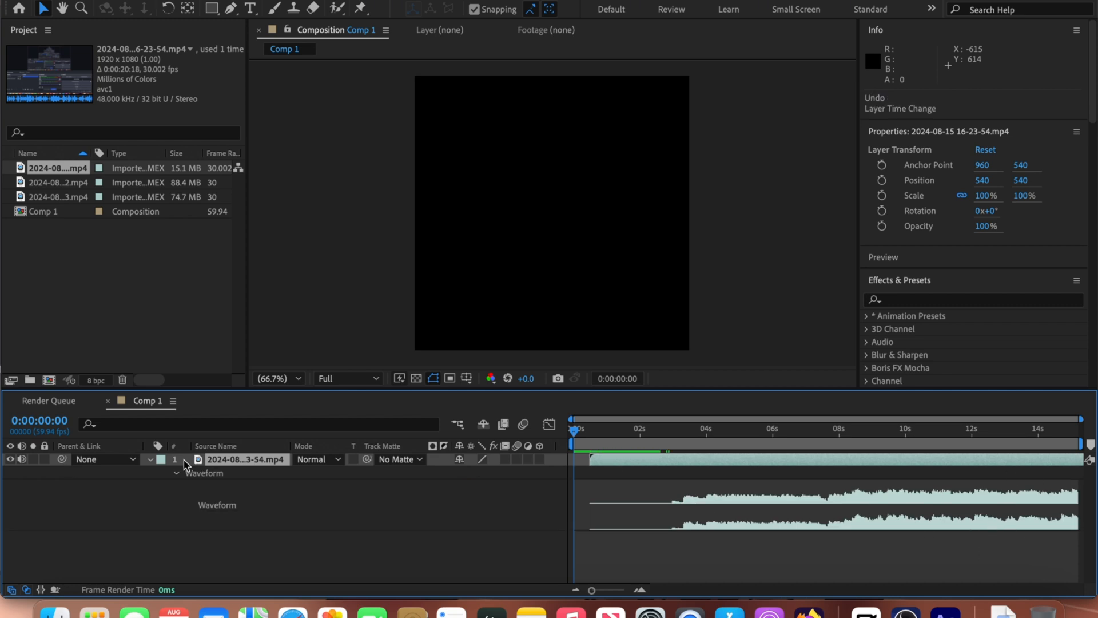
pyautogui.click(10, 459)
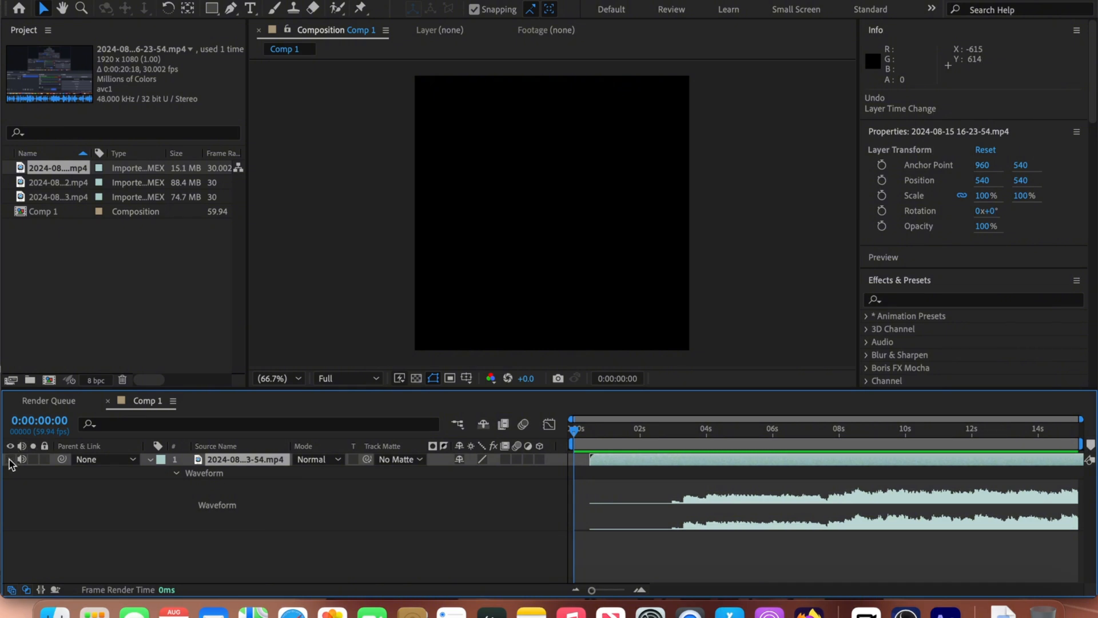
# Split the audio layer at 0:00:03:17, where the sound gets louder, and delete the part before the cut.
pyautogui.moveTo(680, 438)
pyautogui.mouseDown()
pyautogui.moveTo(711, 439)
pyautogui.moveTo(683, 439)
pyautogui.mouseUp()
pyautogui.press('super+shift+d')
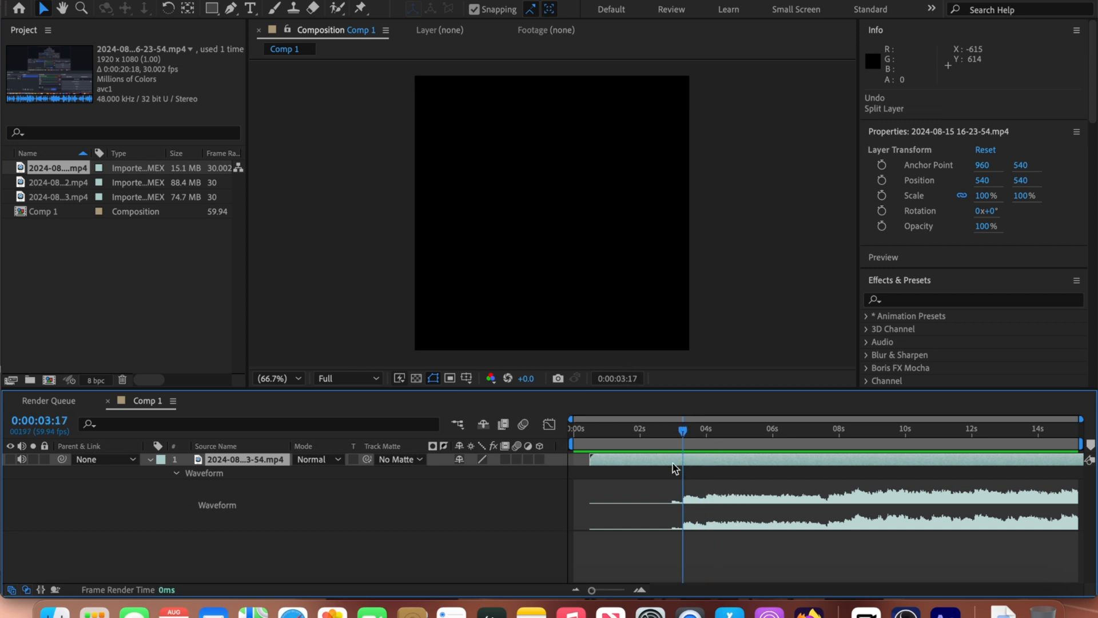
pyautogui.press('super+shift+d')
pyautogui.click(682, 478)
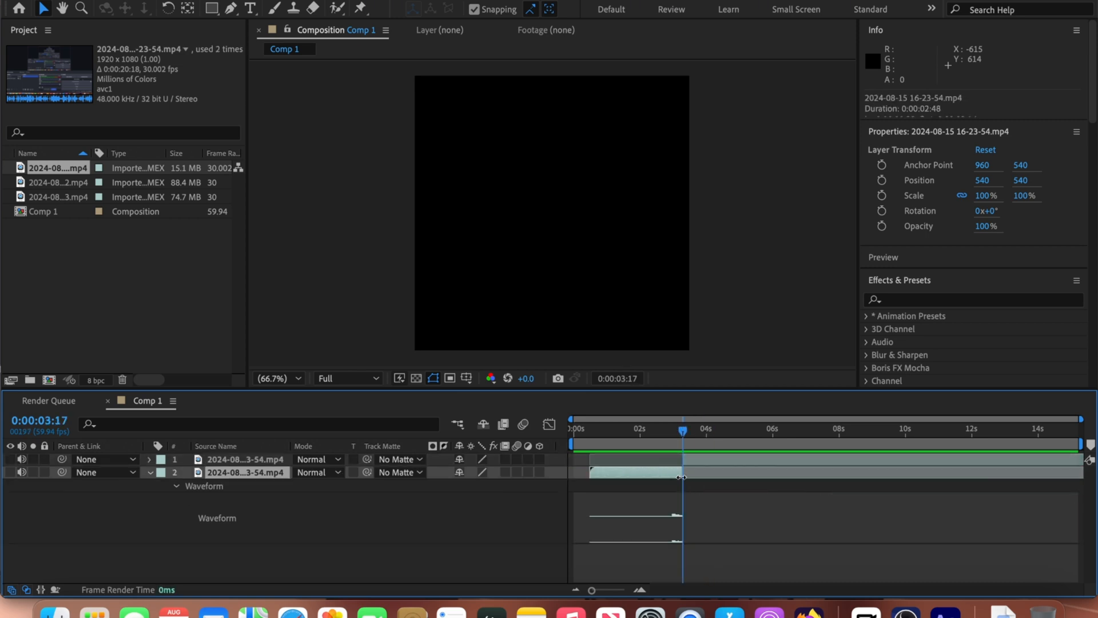
pyautogui.press('Delete')
# Show the remaining audio layer's waveform and move the layer to start at 0:00:00:00.
pyautogui.click(704, 464)
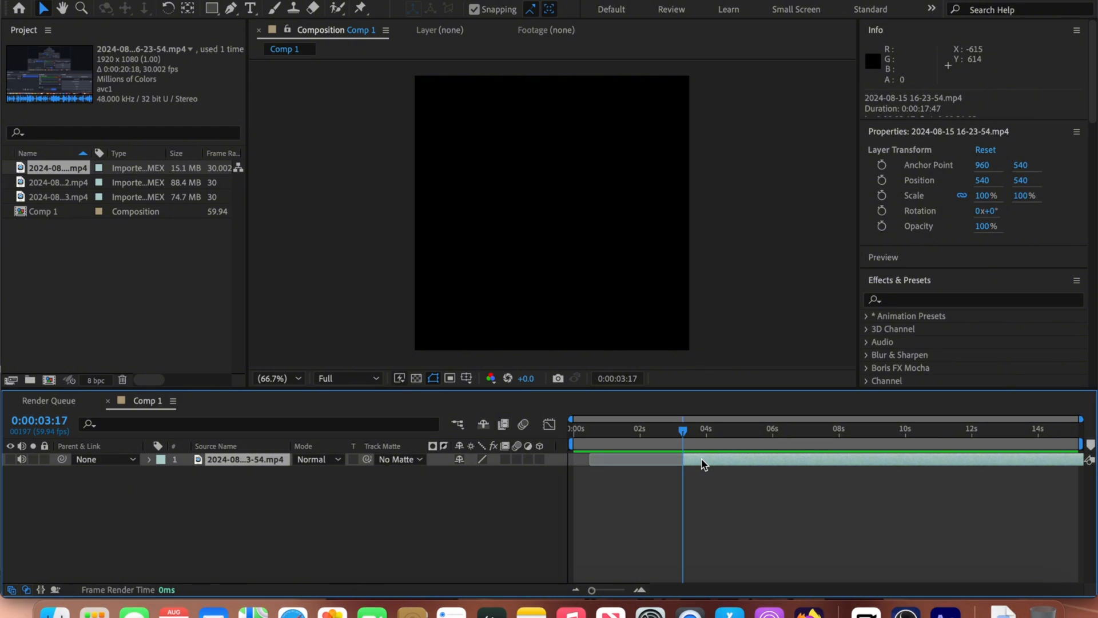
pyautogui.press('l')
pyautogui.press('l')
pyautogui.moveTo(704, 463); pyautogui.dragTo(588, 466)
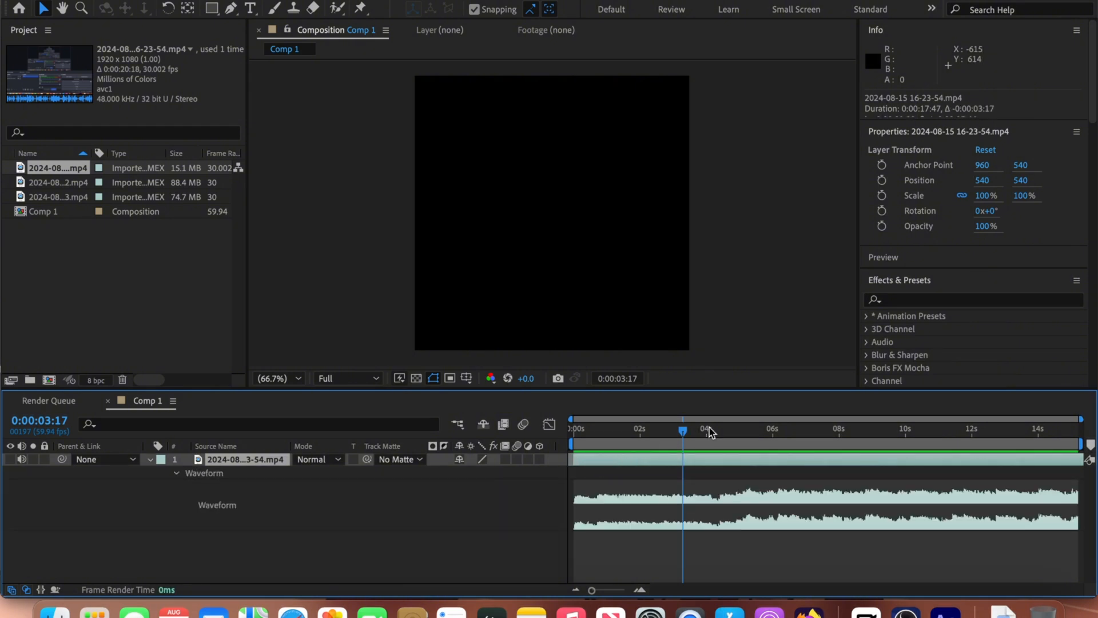
# Extend Comp 1's duration to 0:00:35:13 in its composition settings.
pyautogui.moveTo(710, 431); pyautogui.dragTo(1034, 434)
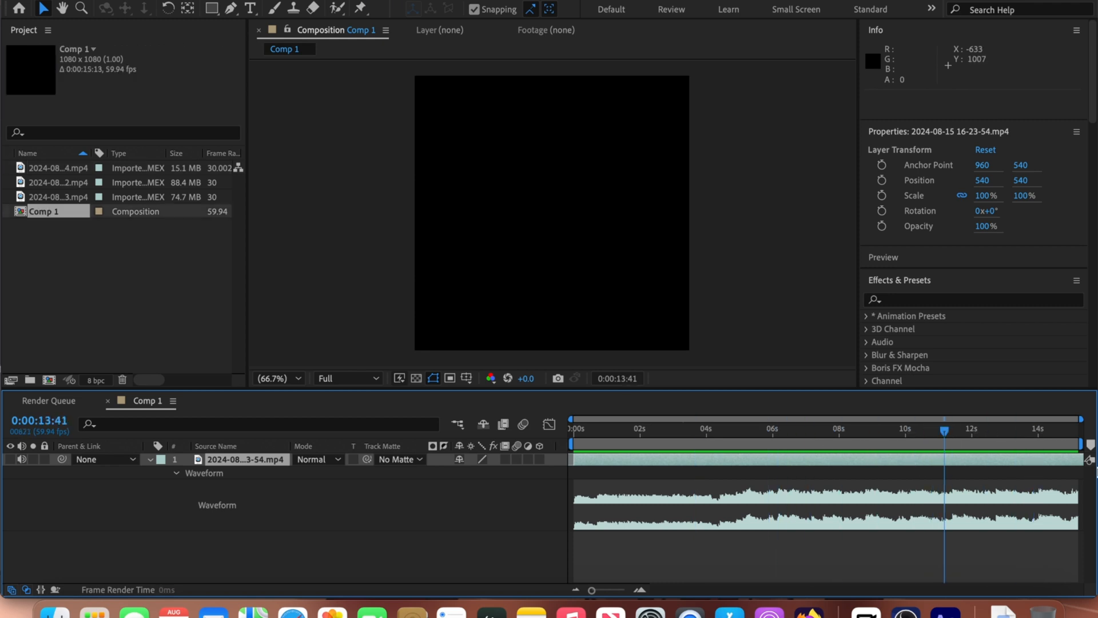
pyautogui.moveTo(1096, 471)
pyautogui.mouseDown()
pyautogui.moveTo(1046, 468)
pyautogui.moveTo(1081, 461)
pyautogui.mouseUp()
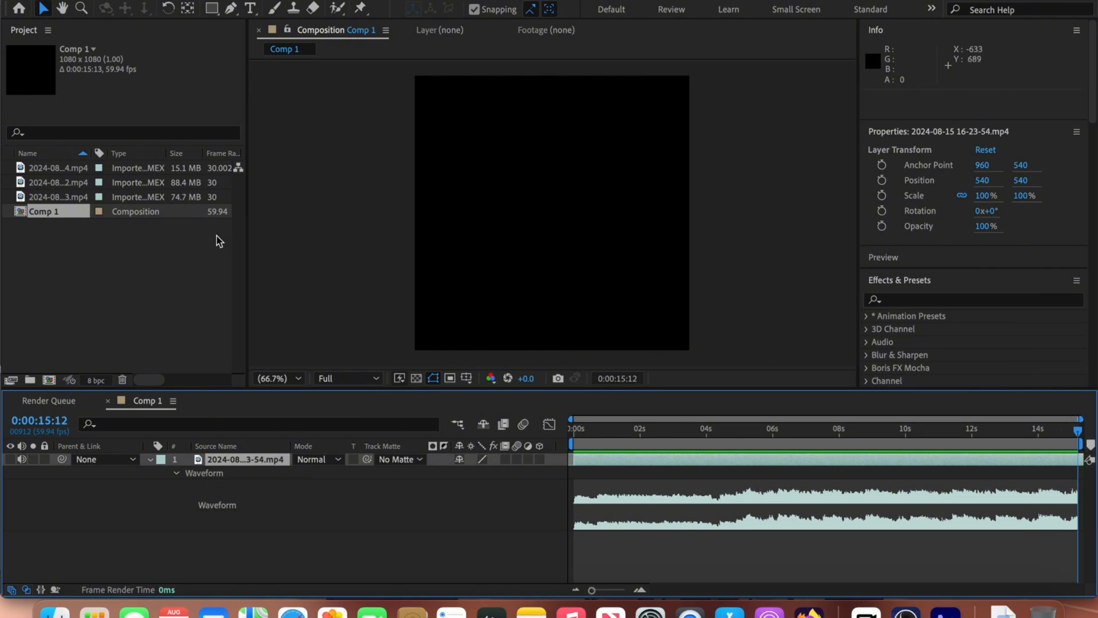
pyautogui.rightClick(90, 218)
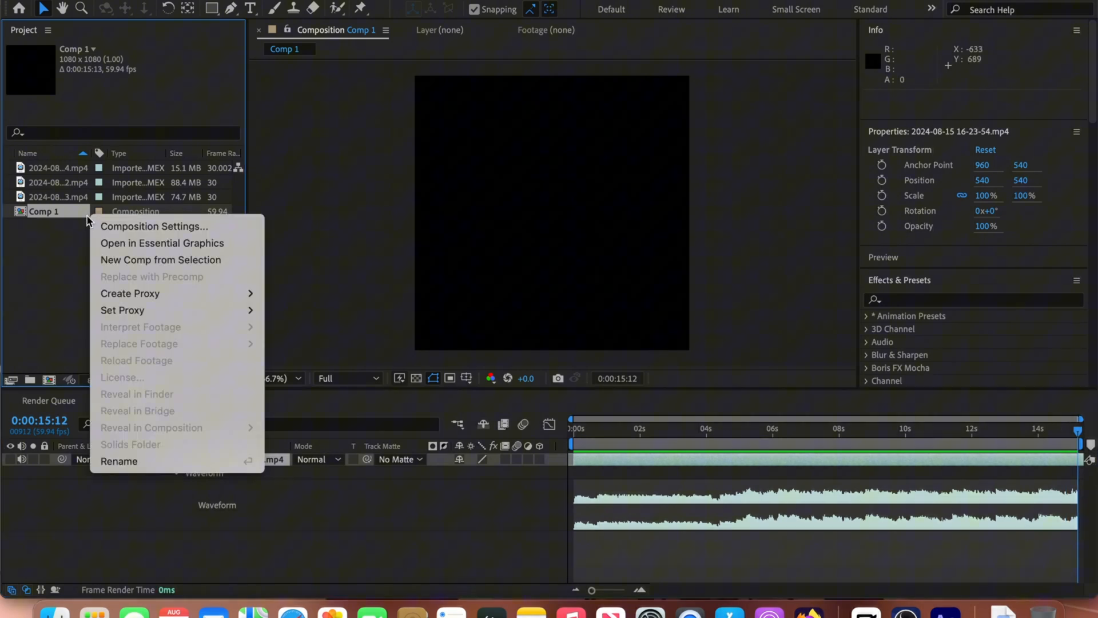
pyautogui.click(115, 227)
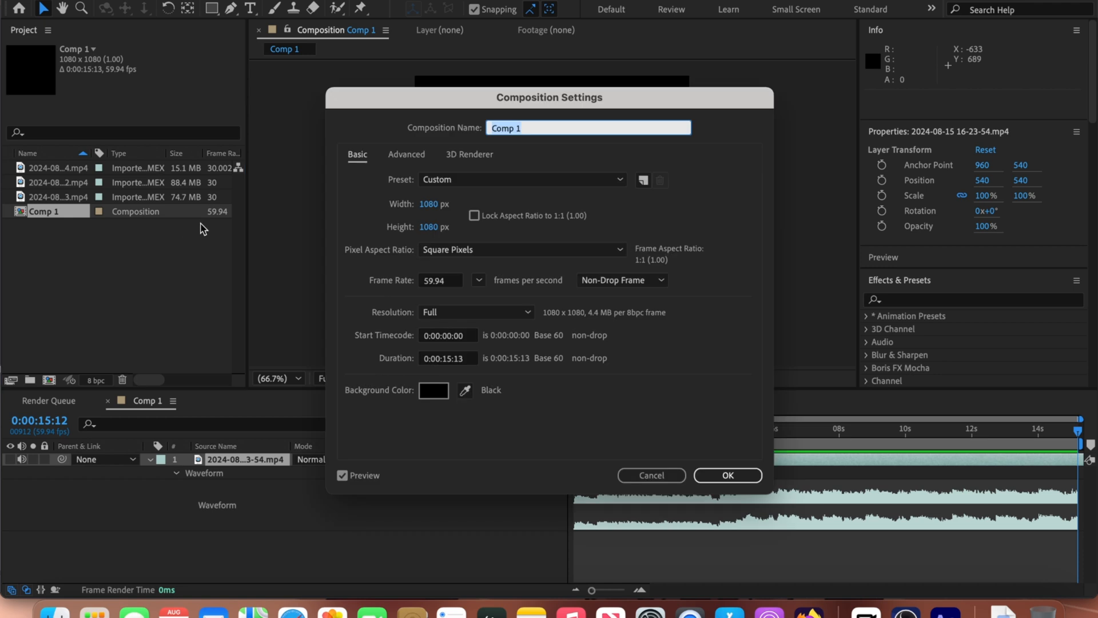
pyautogui.click(448, 359)
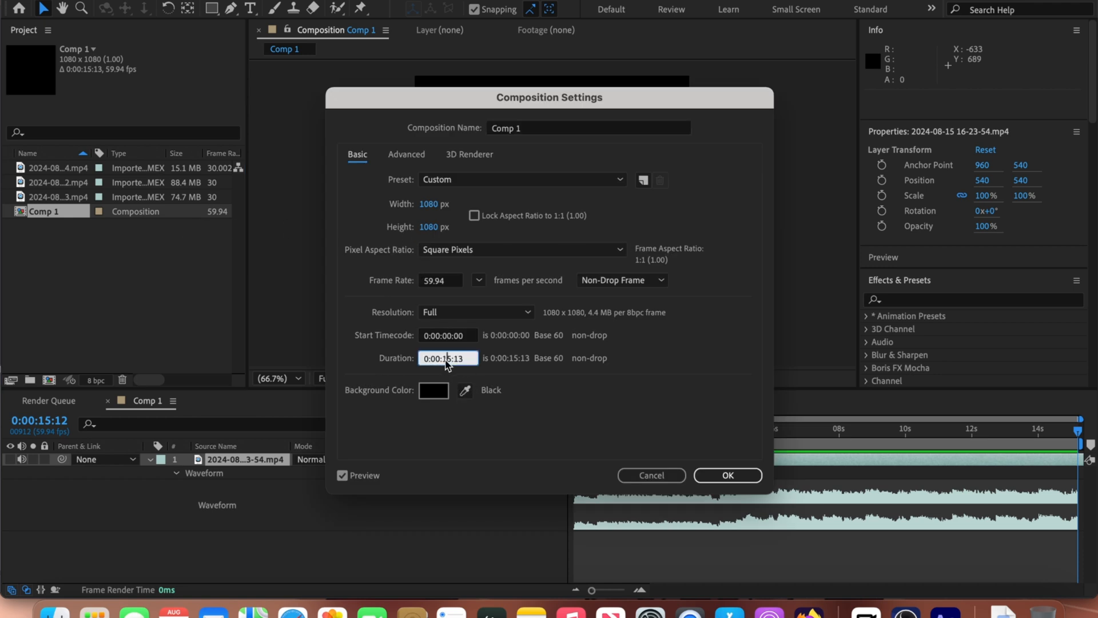
pyautogui.write('3')
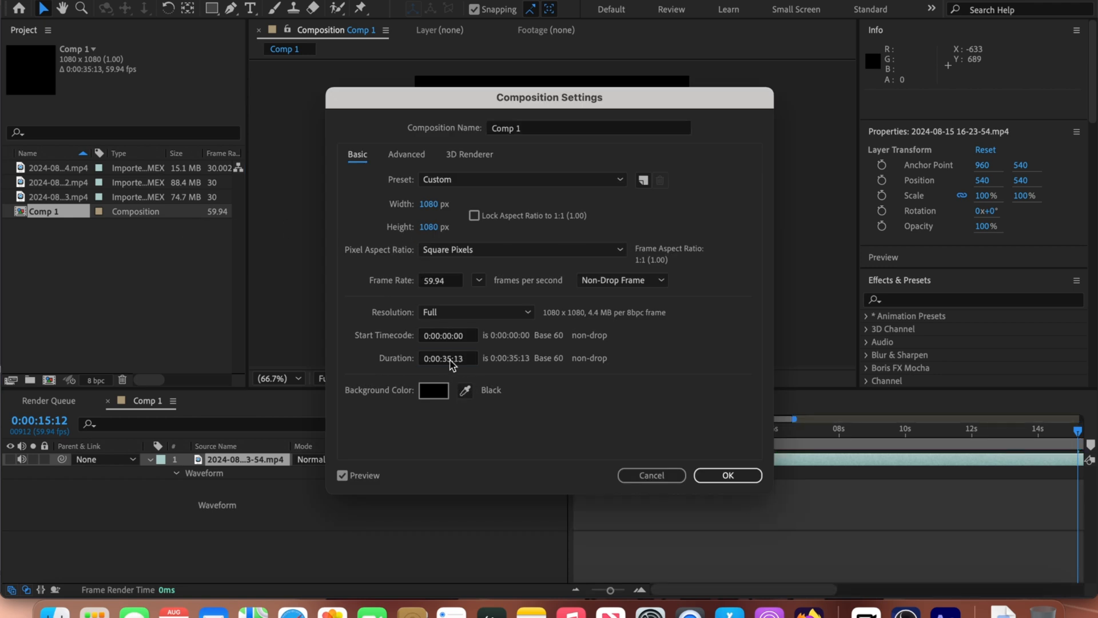
pyautogui.press('Return')
# End the work area at 0:00:16:39, where the audio fades out, and trim the composition to it.
pyautogui.moveTo(610, 590); pyautogui.dragTo(575, 590)
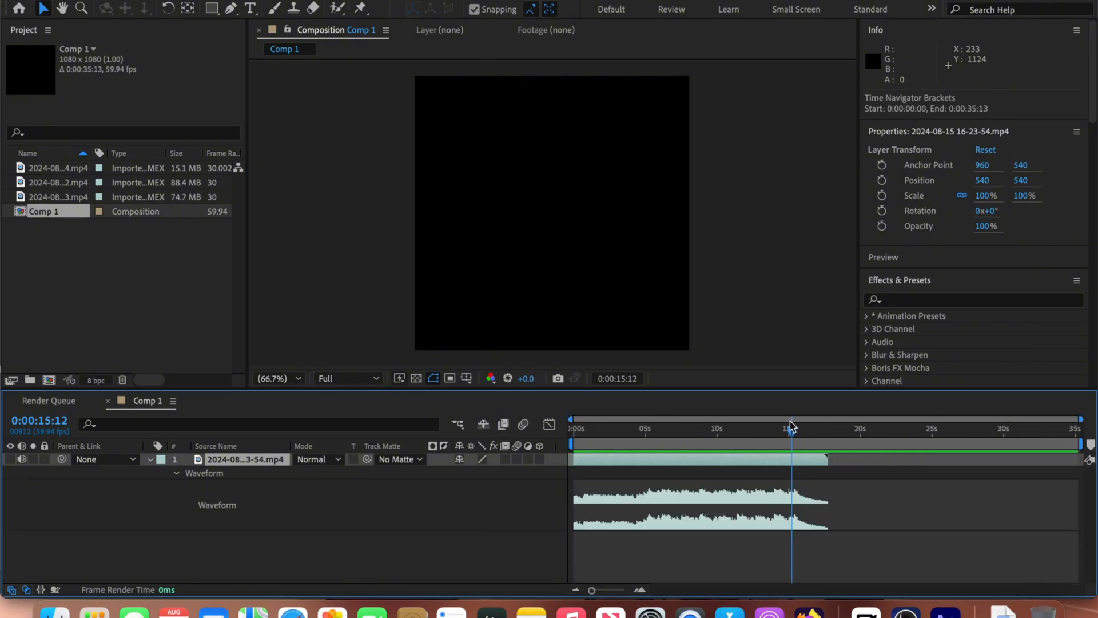
pyautogui.moveTo(791, 426); pyautogui.dragTo(815, 430)
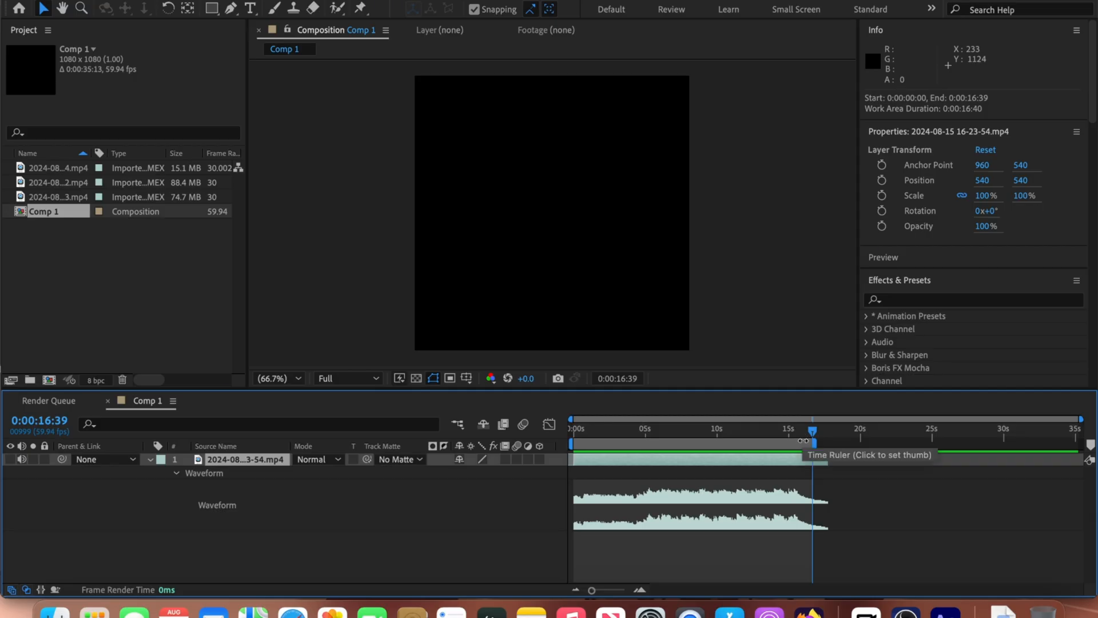
pyautogui.rightClick(803, 442)
pyautogui.click(848, 486)
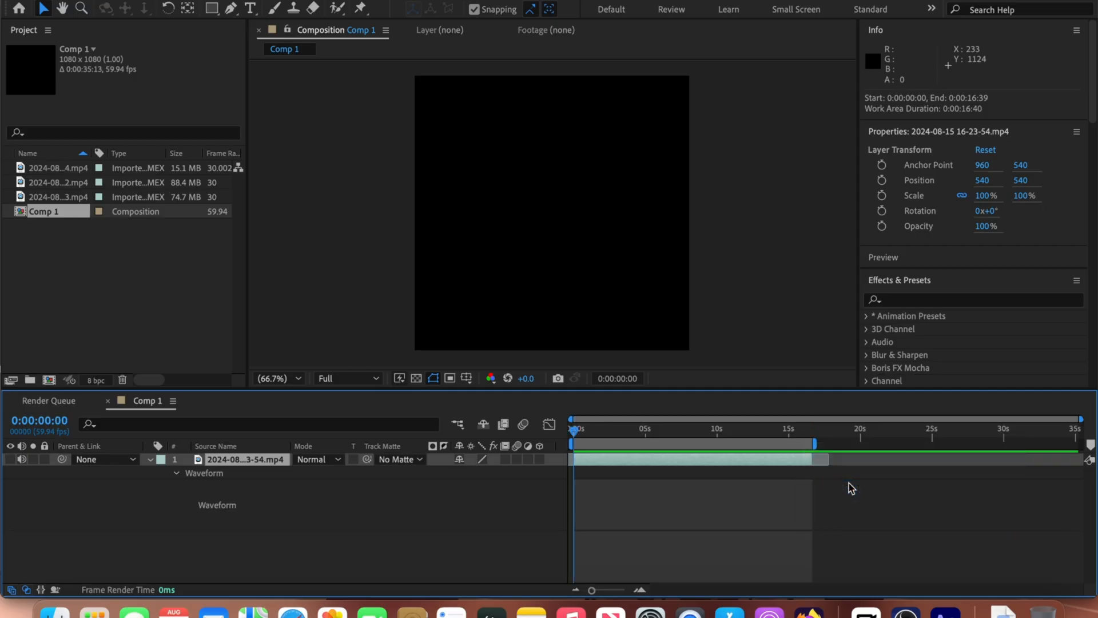
# Place 20 numbered composition markers along the audio across the whole timeline, and return the playhead to the start.
pyautogui.moveTo(877, 475); pyautogui.dragTo(735, 478)
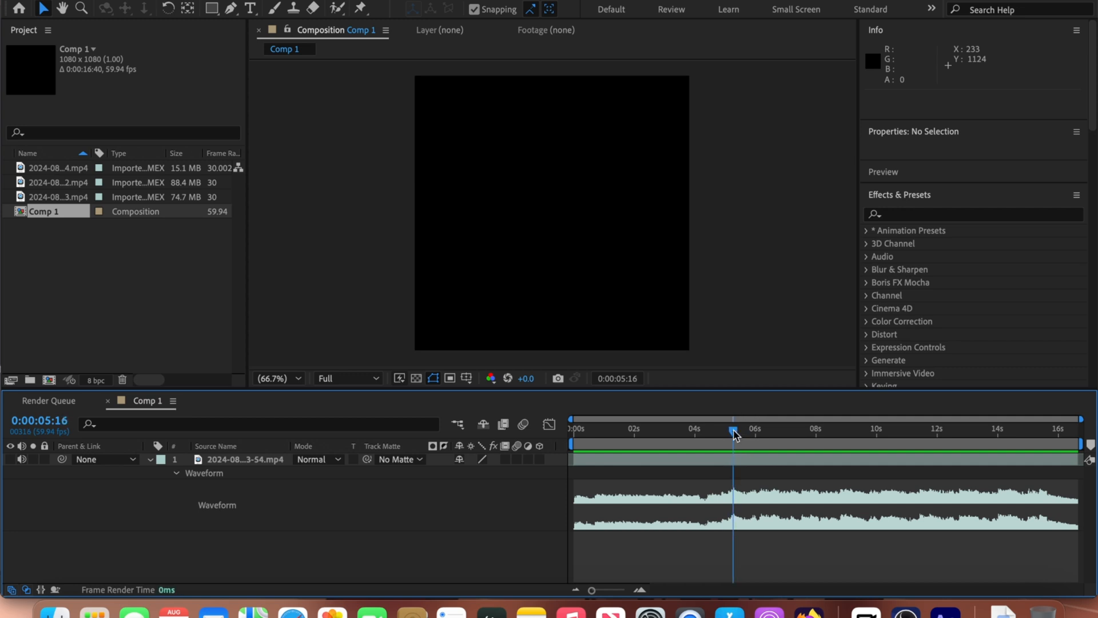
pyautogui.moveTo(733, 431); pyautogui.dragTo(567, 450)
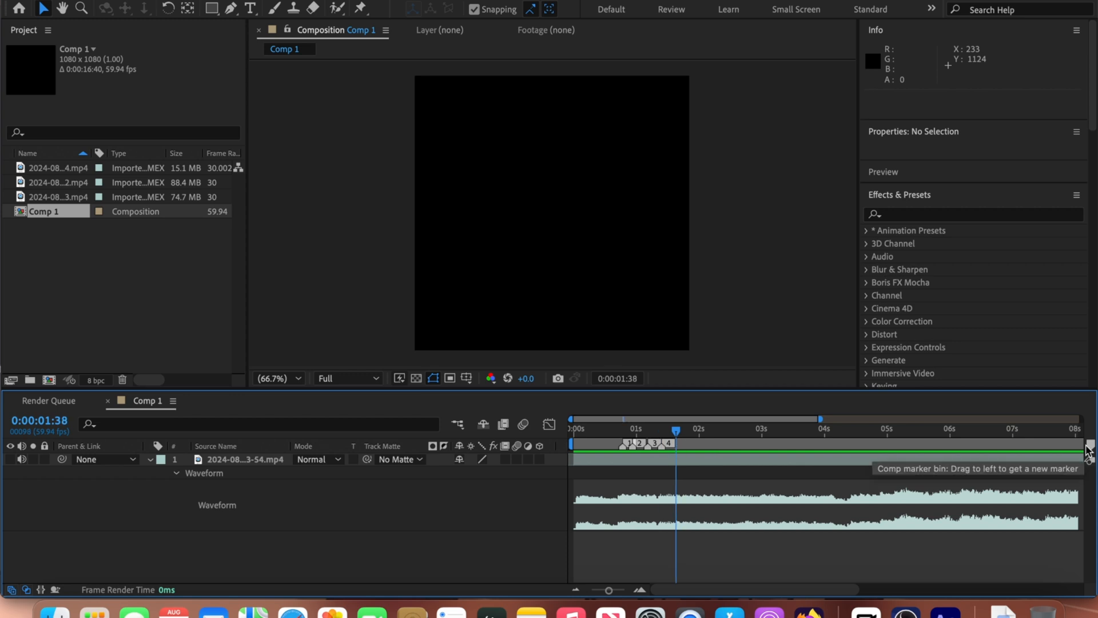
pyautogui.click(1090, 445)
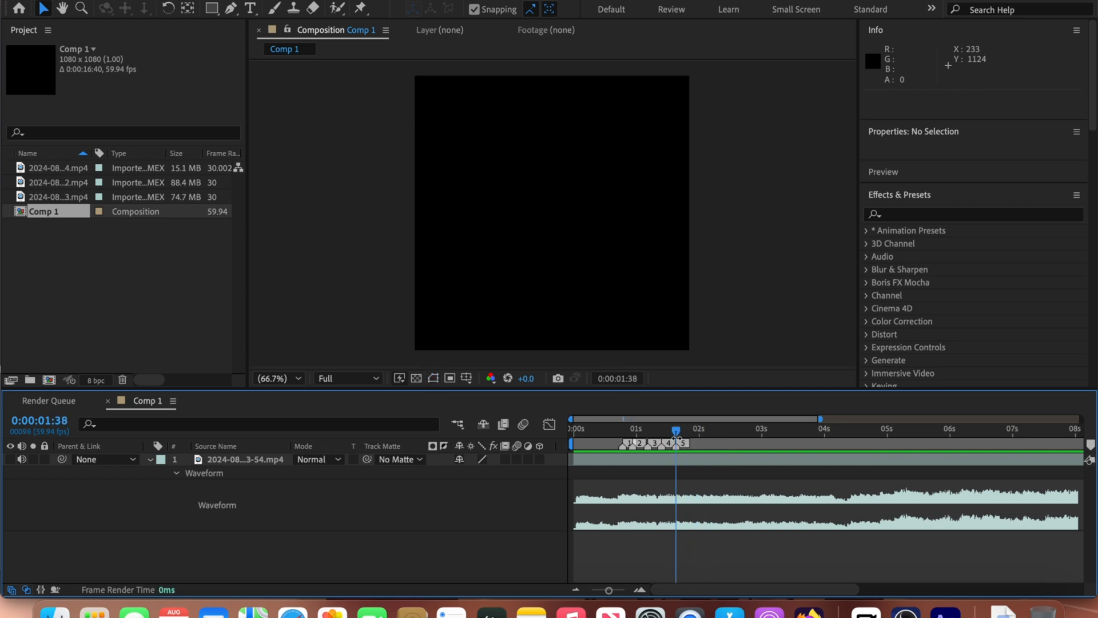
pyautogui.click(724, 441)
pyautogui.click(1090, 445)
pyautogui.click(766, 439)
pyautogui.click(1090, 445)
pyautogui.click(820, 441)
pyautogui.click(1090, 445)
pyautogui.click(900, 441)
pyautogui.press('KP_Multiply')
pyautogui.click(936, 444)
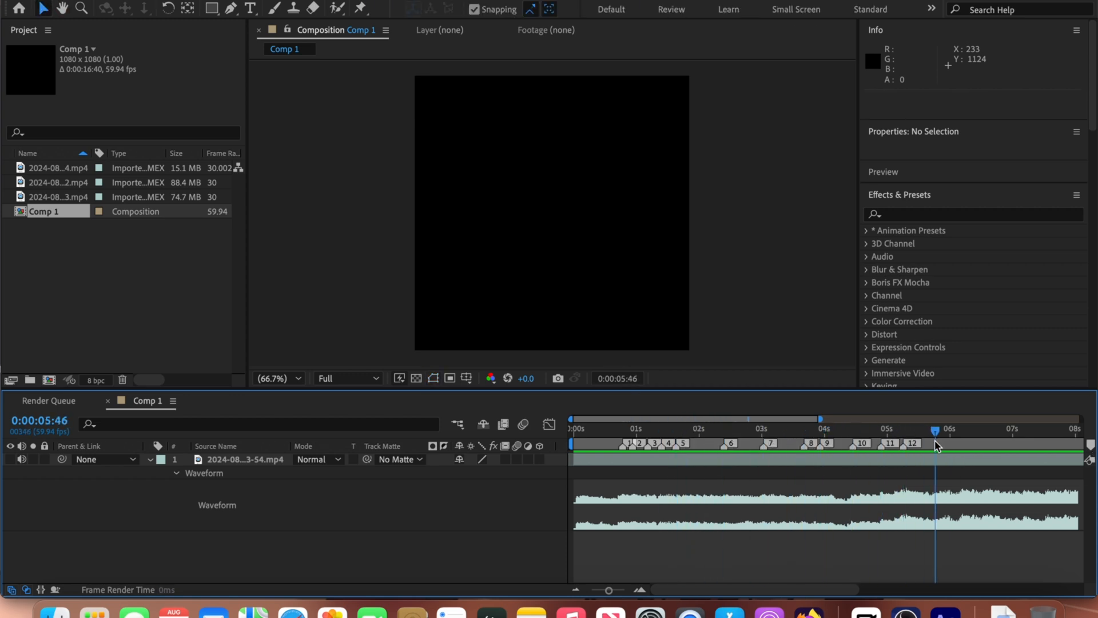
pyautogui.press('KP_Multiply')
pyautogui.click(990, 440)
pyautogui.press('space')
pyautogui.press('KP_Multiply')
pyautogui.click(800, 443)
pyautogui.click(964, 443)
pyautogui.press('KP_Multiply')
pyautogui.hscroll(3, 964, 445)
pyautogui.click(927, 444)
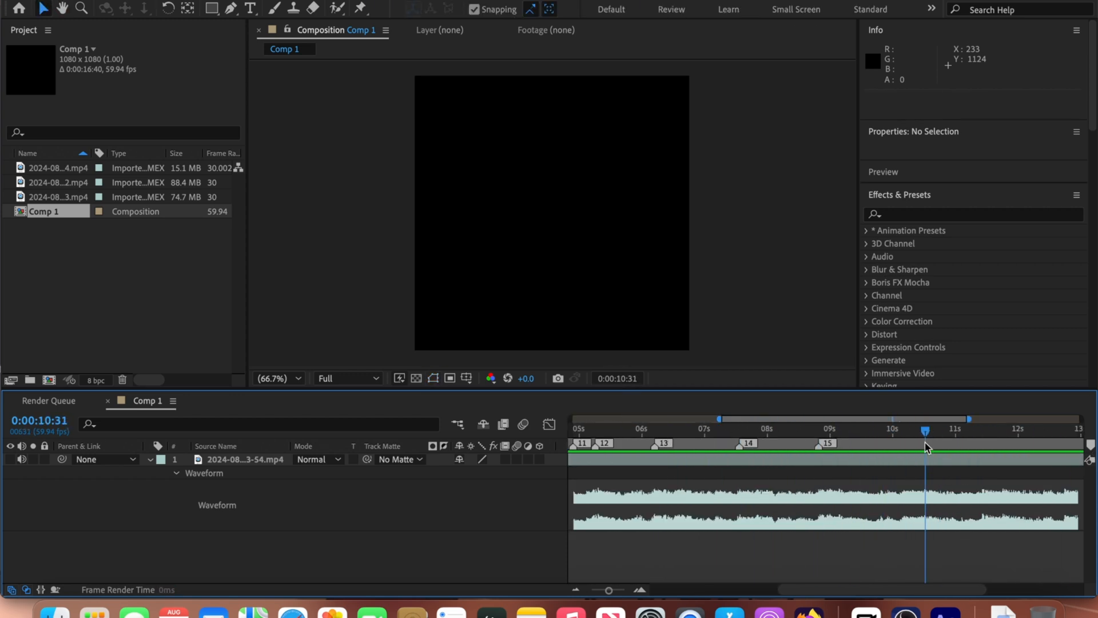
pyautogui.press('KP_Multiply')
pyautogui.click(1006, 442)
pyautogui.hscroll(4, 1054, 443)
pyautogui.click(1015, 445)
pyautogui.doubleClick(1047, 419)
pyautogui.moveTo(1050, 434); pyautogui.dragTo(567, 467)
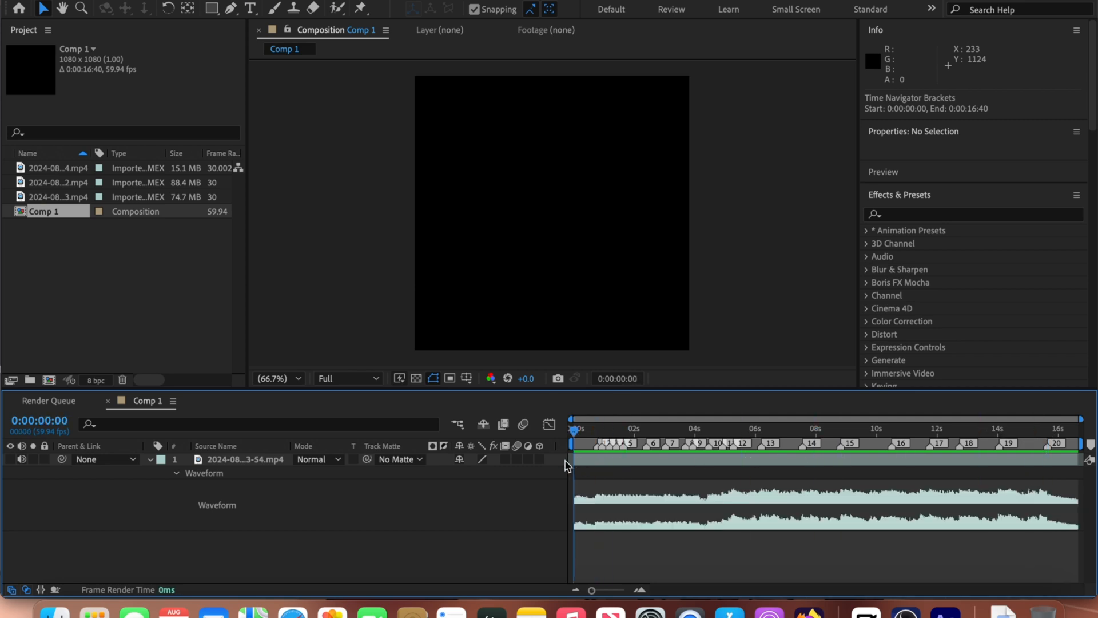
# Save the project as Spe.aep in the untitled folder and play the composition to check the markers against the audio.
pyautogui.press('super+s')
pyautogui.press('BackSpace')
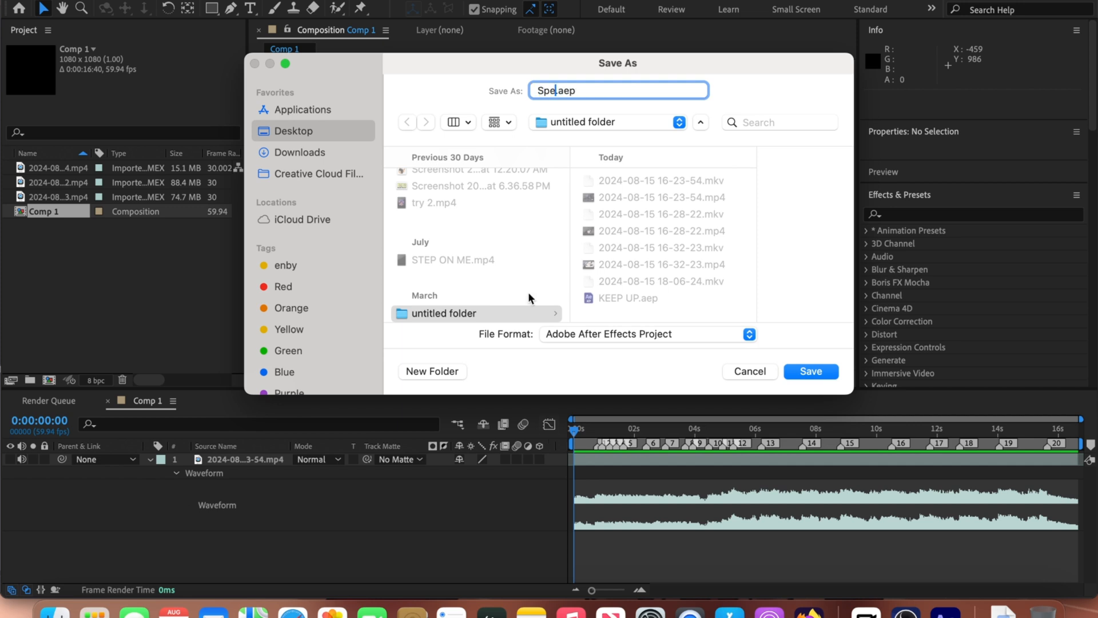
pyautogui.write('Spe')
pyautogui.press('Return')
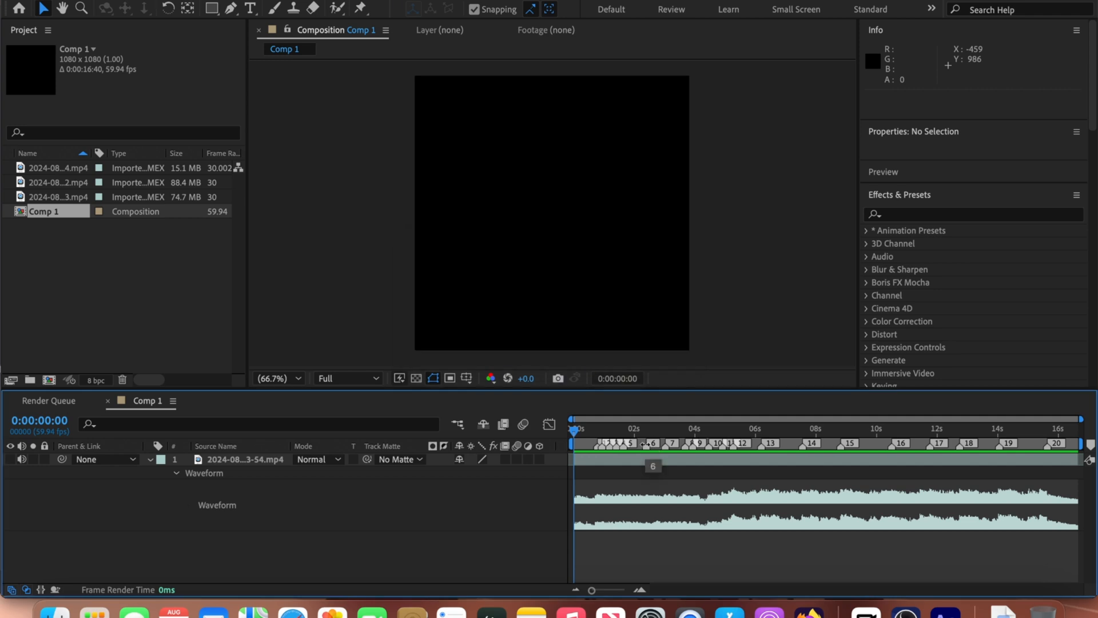
pyautogui.press('space')
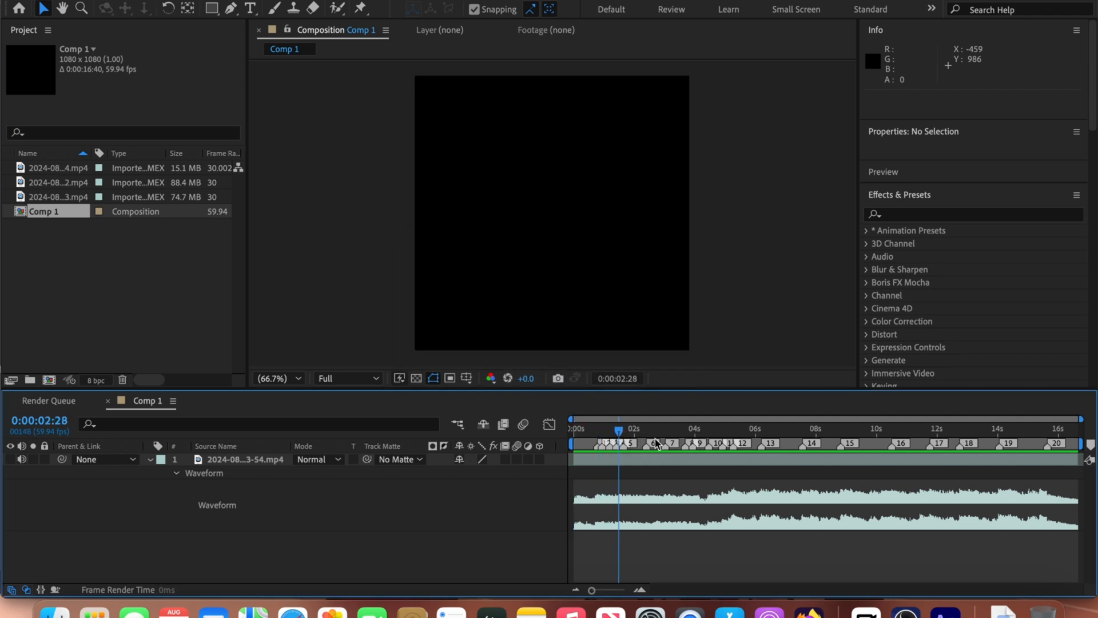
pyautogui.moveTo(767, 449); pyautogui.dragTo(597, 444)
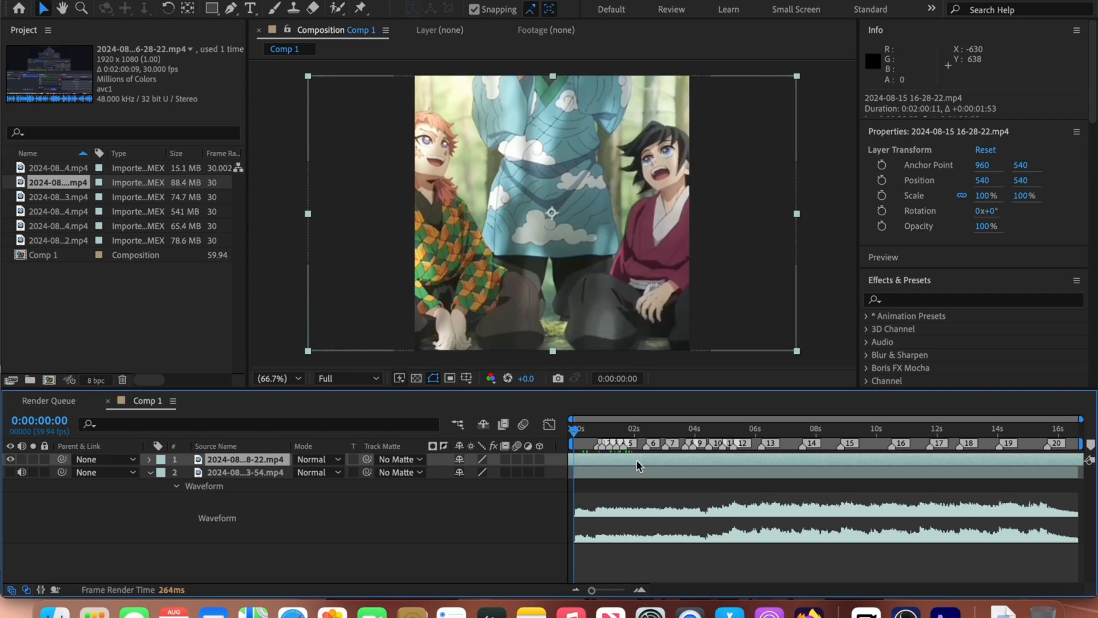
pyautogui.rightClick(637, 461)
pyautogui.moveTo(668, 212)
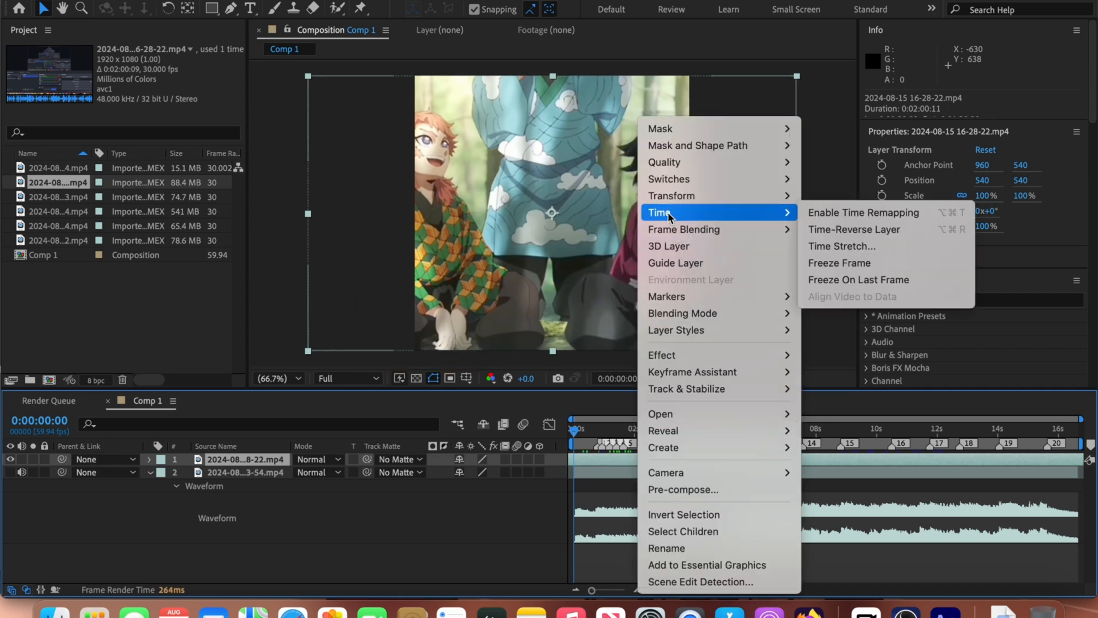
pyautogui.click(812, 245)
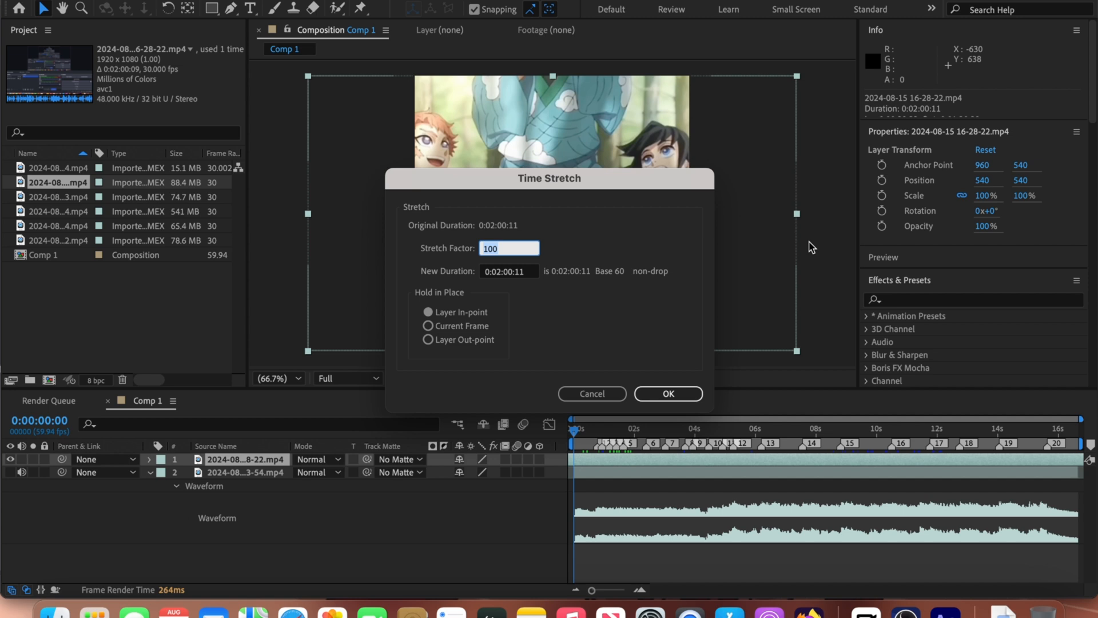
pyautogui.write('50')
pyautogui.press('Return')
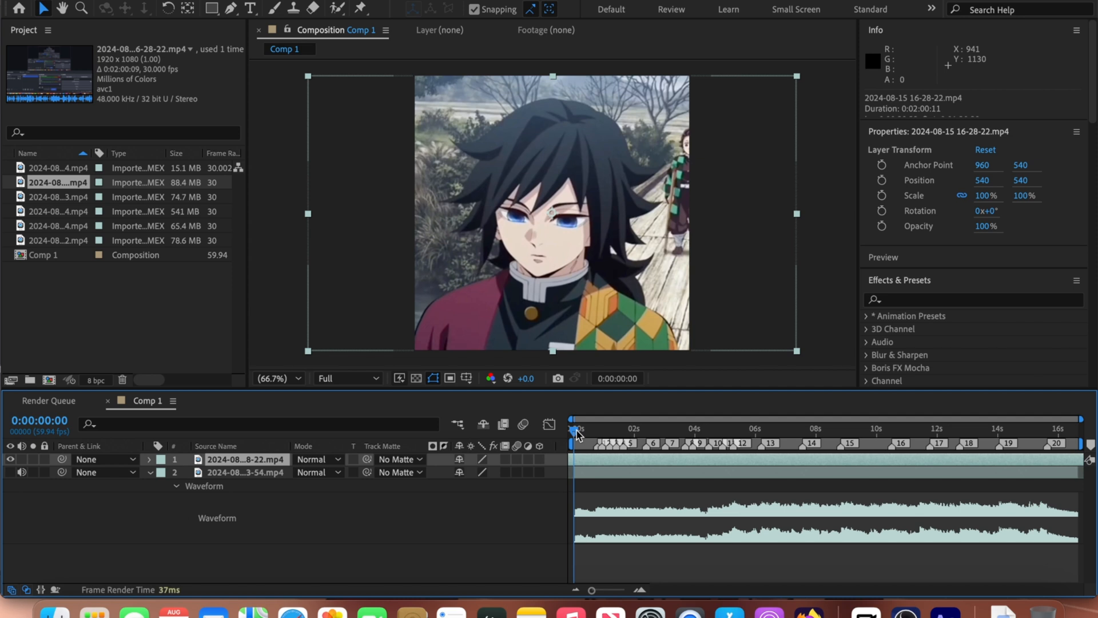
# Check the video layer's speed up to about 0:00:02:46 and set its time stretch factor to 40.
pyautogui.moveTo(576, 430); pyautogui.dragTo(660, 454)
pyautogui.rightClick(660, 454)
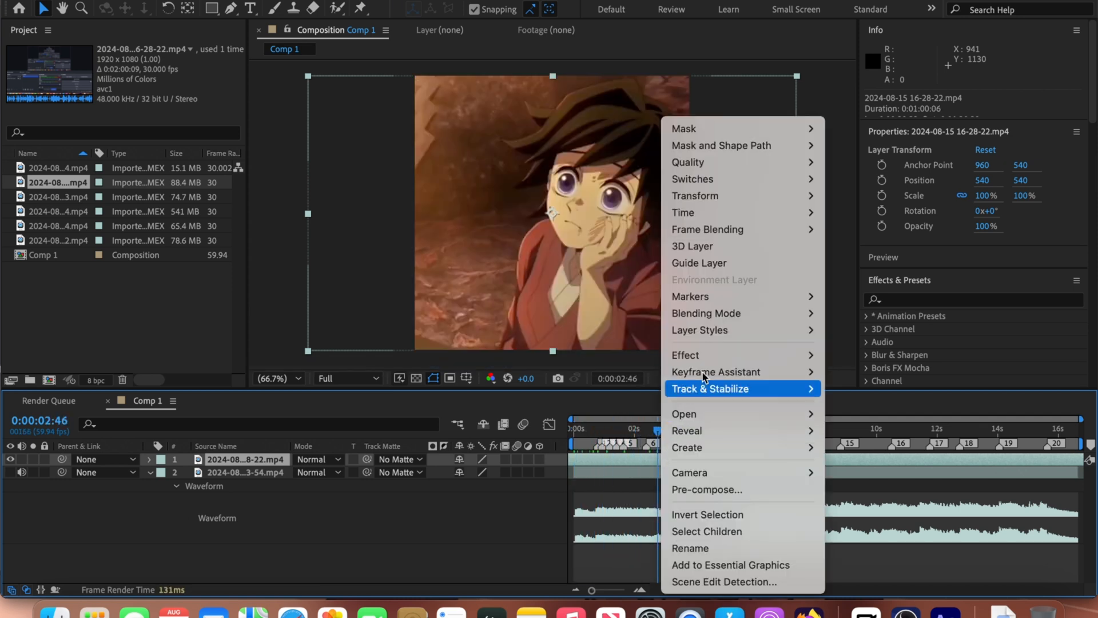
pyautogui.moveTo(720, 211)
pyautogui.click(840, 246)
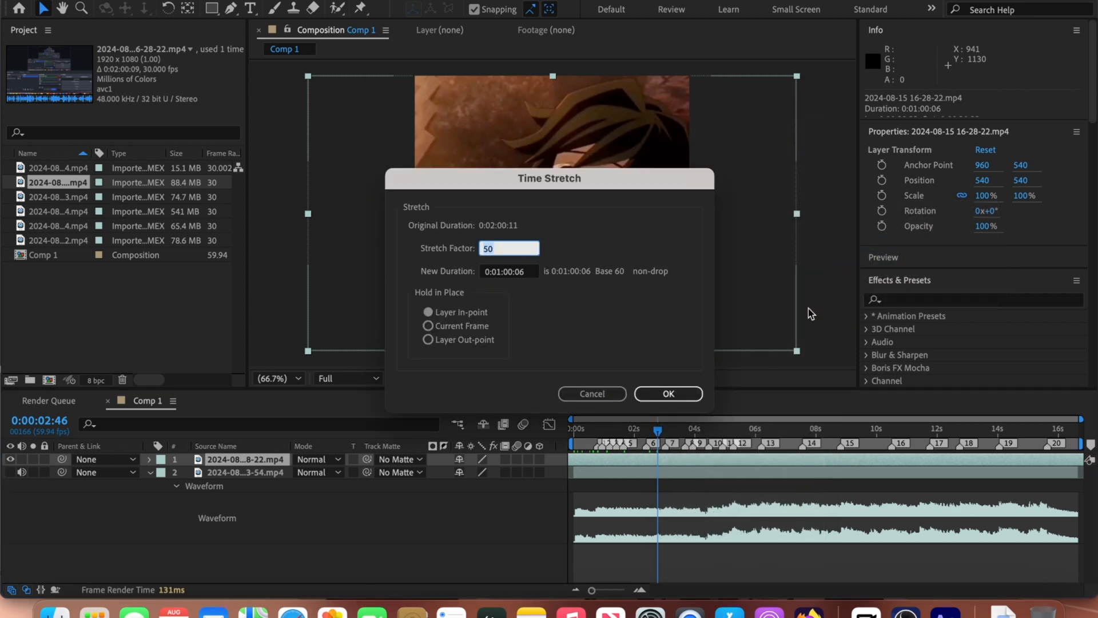
pyautogui.write('40')
pyautogui.press('Return')
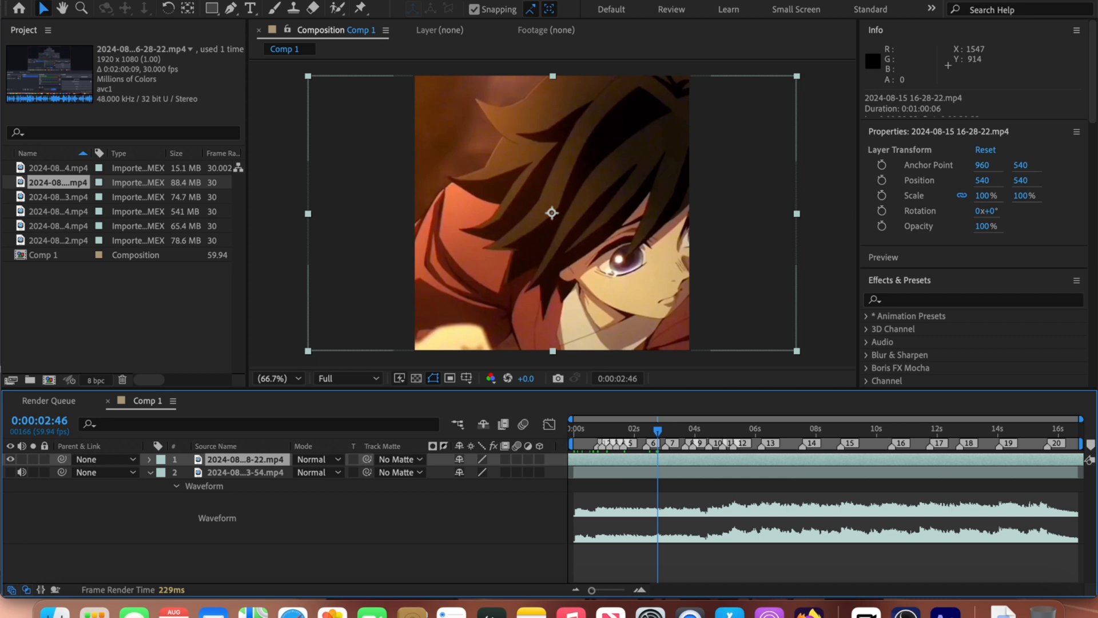
pyautogui.press('Return')
pyautogui.moveTo(605, 465); pyautogui.dragTo(1041, 484)
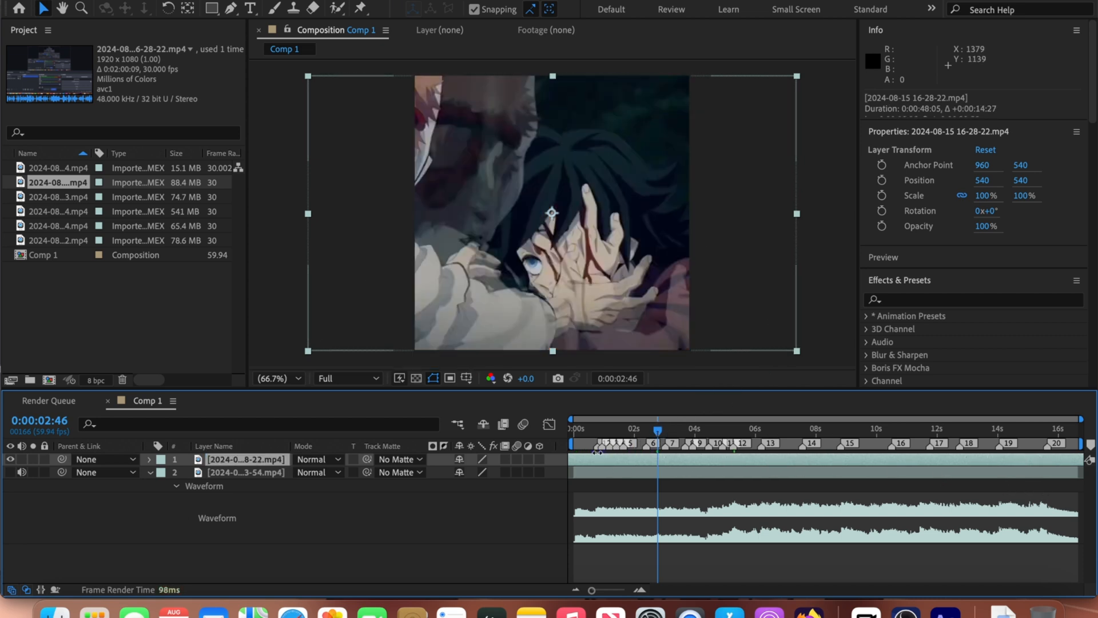
pyautogui.moveTo(588, 460); pyautogui.dragTo(1097, 456)
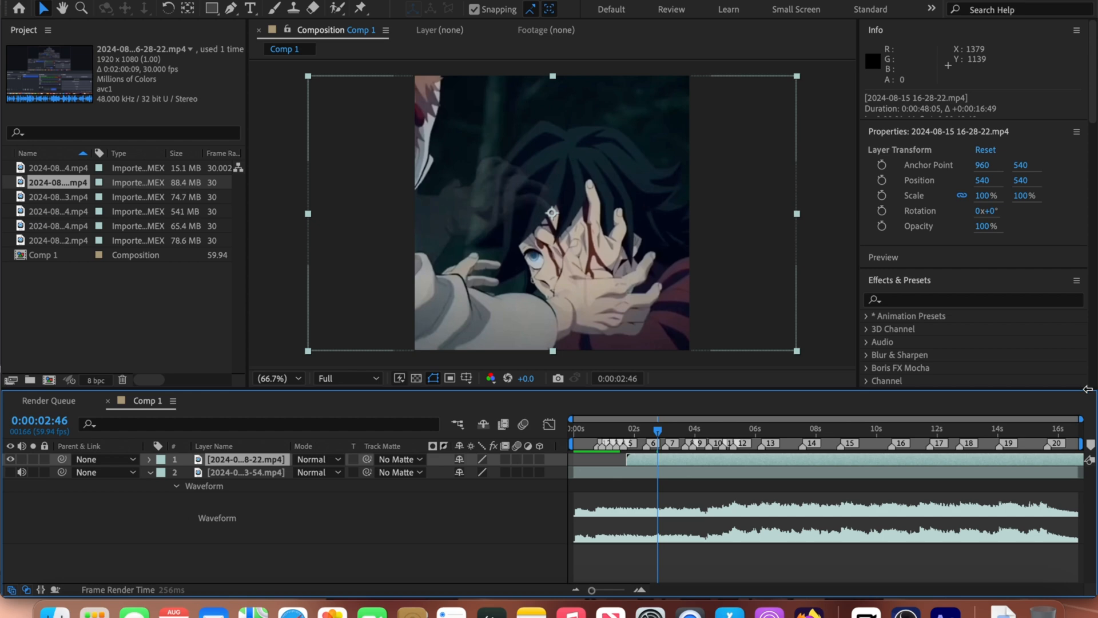
pyautogui.moveTo(675, 455); pyautogui.dragTo(495, 451)
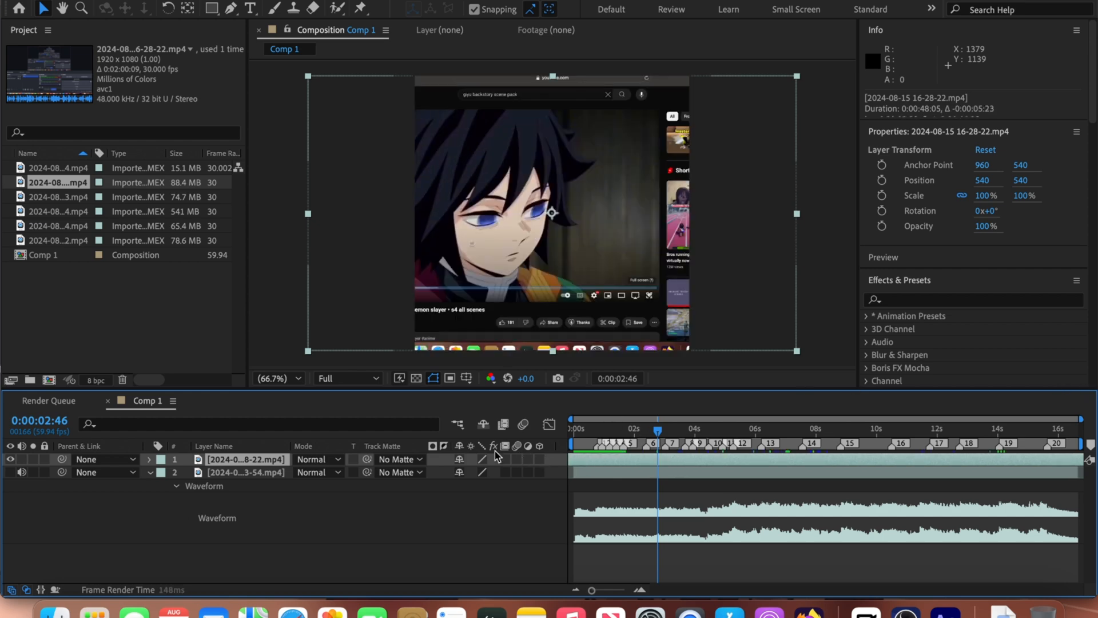
pyautogui.moveTo(283, 508); pyautogui.dragTo(463, 488)
pyautogui.click(574, 429)
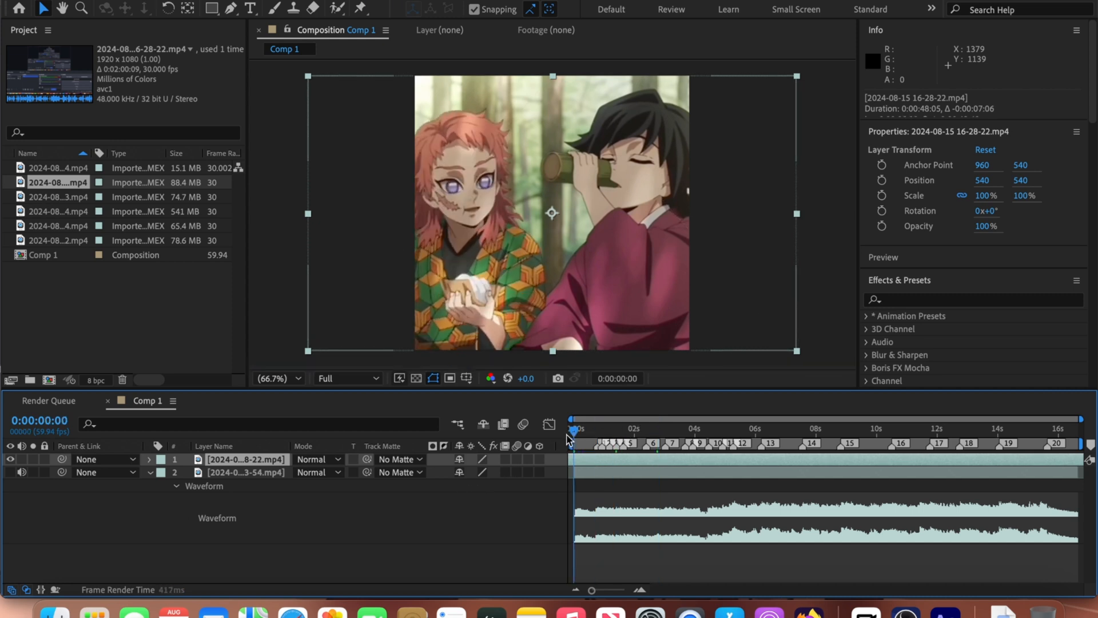
pyautogui.moveTo(592, 456); pyautogui.dragTo(497, 452)
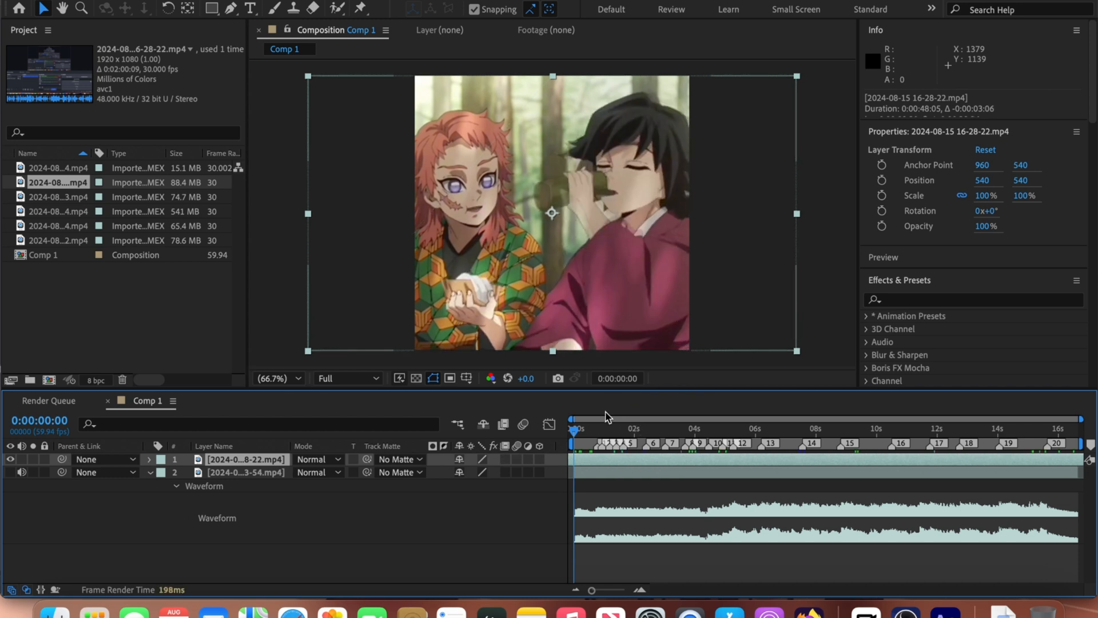
# Fine-tune the forest clip's timing and split it at marker 1, 0:00:00:47.
pyautogui.click(597, 428)
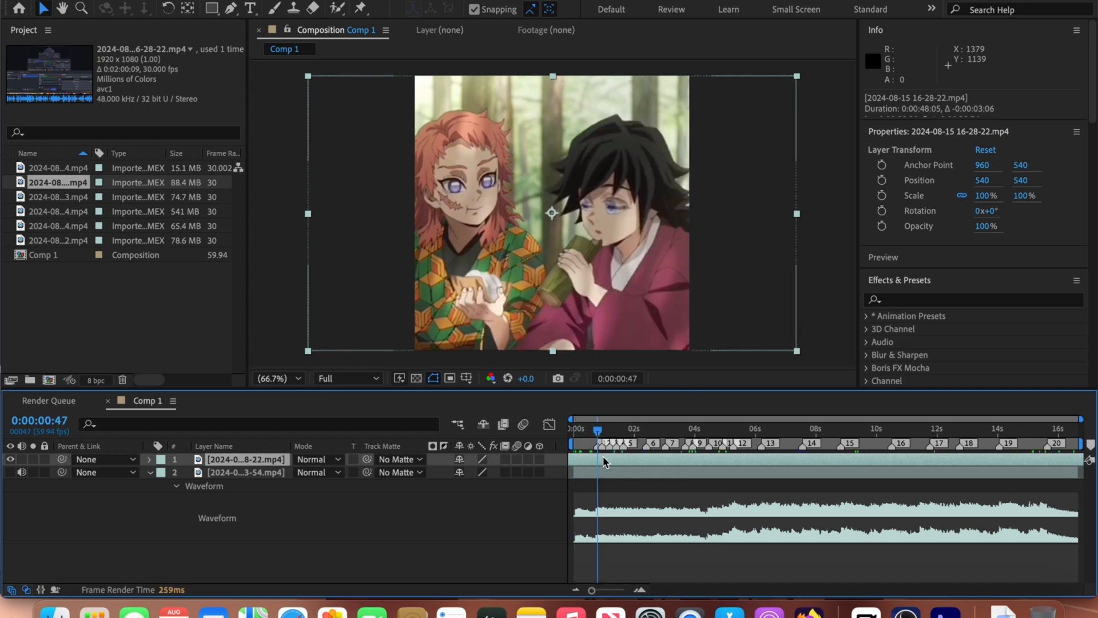
pyautogui.moveTo(603, 457); pyautogui.dragTo(591, 458)
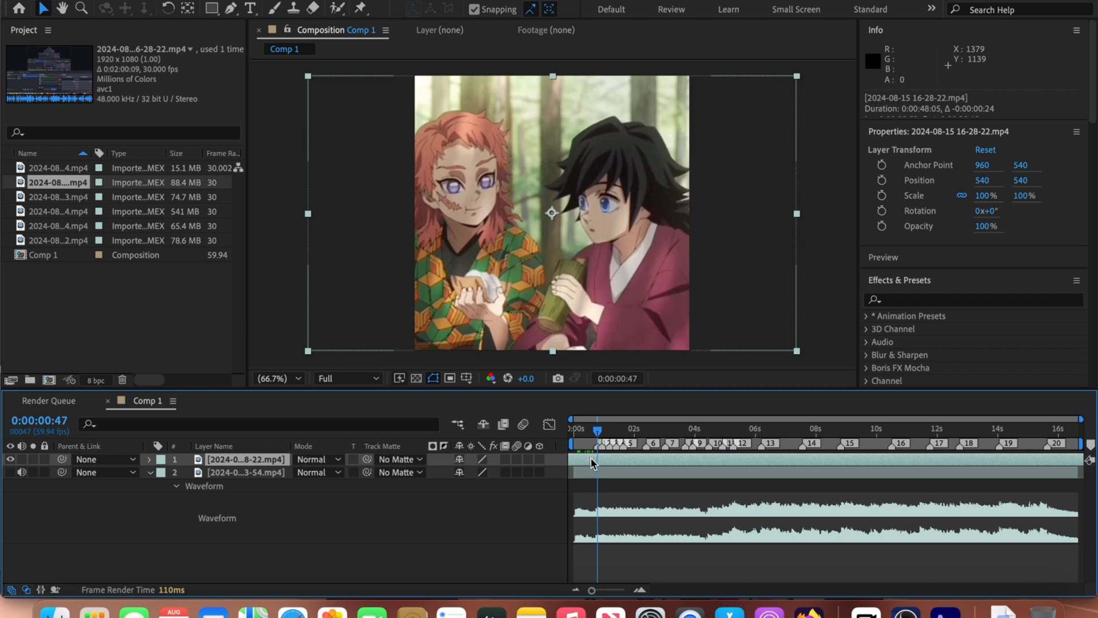
pyautogui.press('super+shift+d')
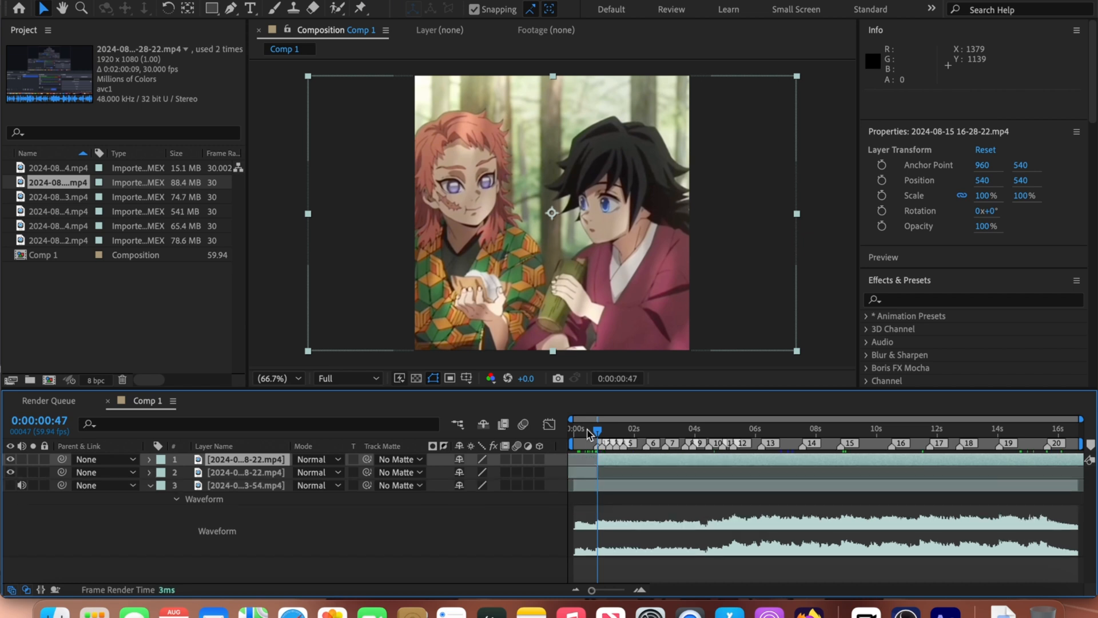
# Split the opening clip at 0:00:00:00 and delete the leftover part before the composition's start.
pyautogui.press('Home')
pyautogui.click(585, 471)
pyautogui.press('super+shift+d')
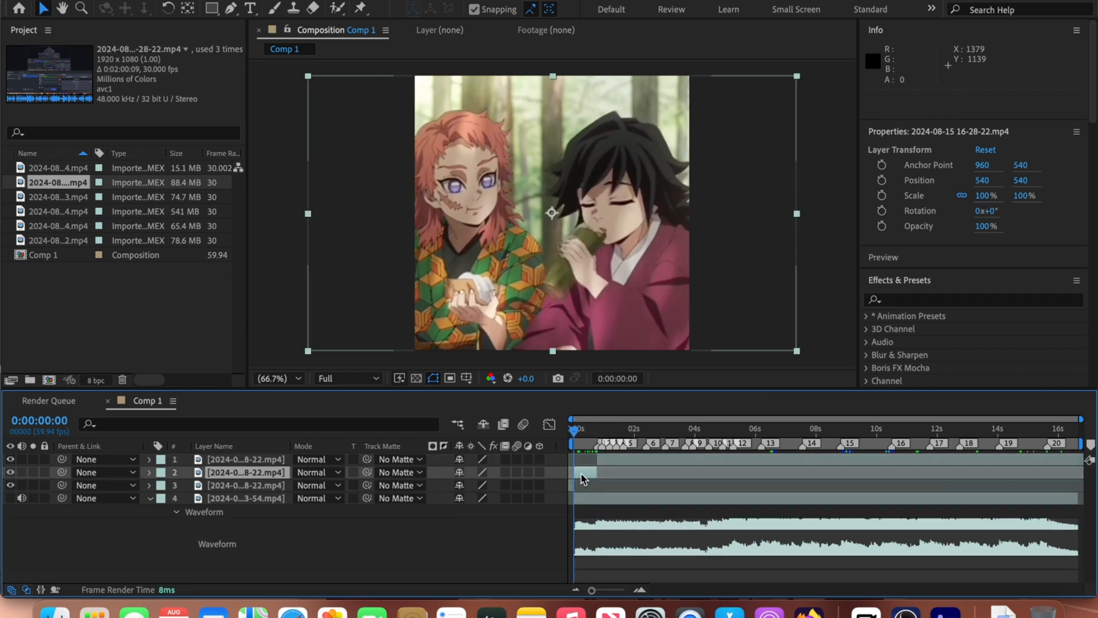
pyautogui.click(576, 481)
pyautogui.press('Delete')
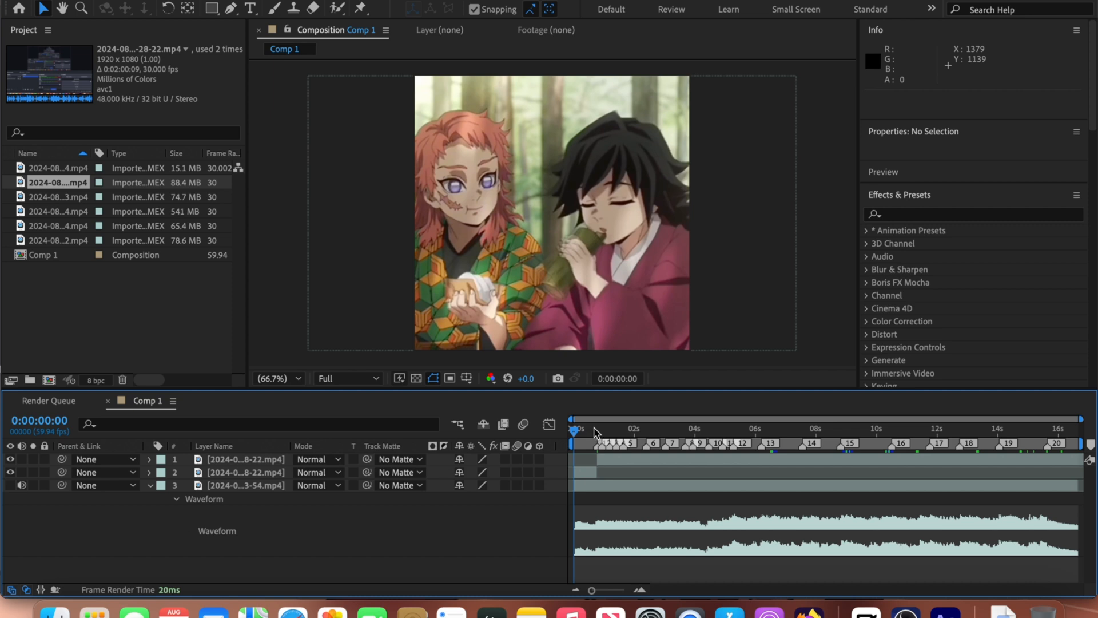
# Play the opening clip to check its cut, and return the playhead to marker 1 at 0:00:00:47.
pyautogui.press('space')
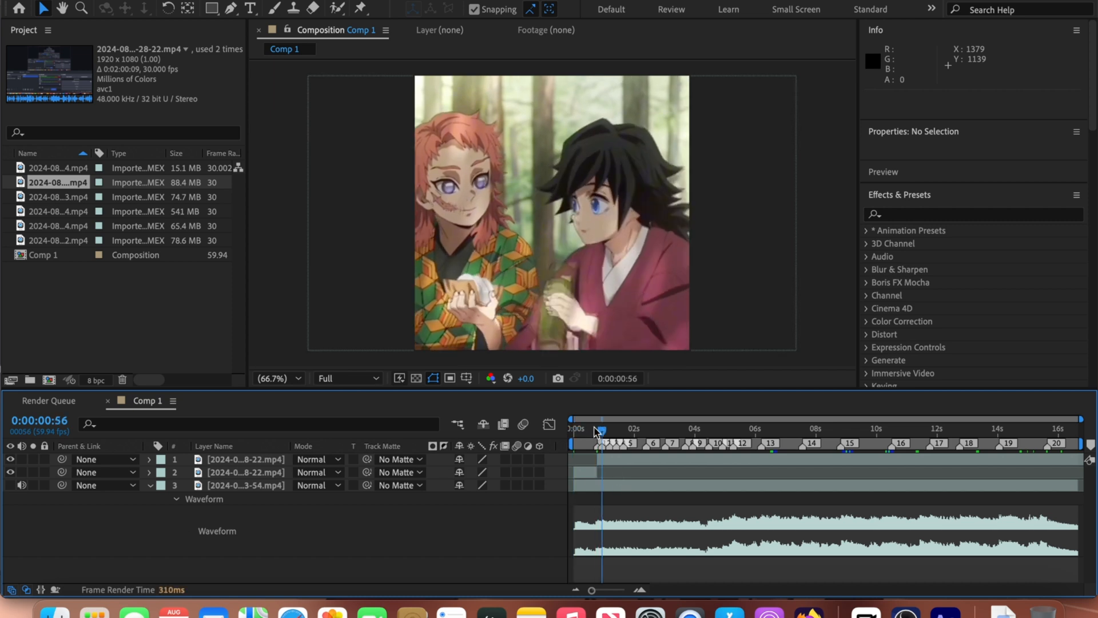
pyautogui.click(596, 430)
pyautogui.moveTo(597, 430); pyautogui.dragTo(598, 431)
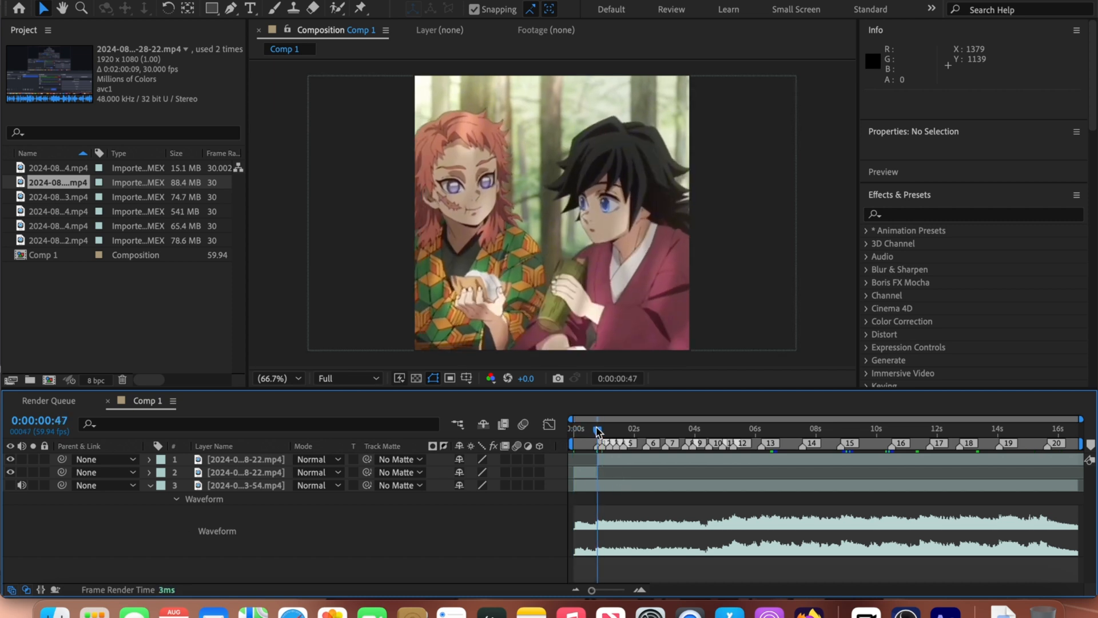
# Slide the second clip to the blue-robe scene, cut off its part before marker 1, and place the playhead at marker 2.
pyautogui.click(598, 471)
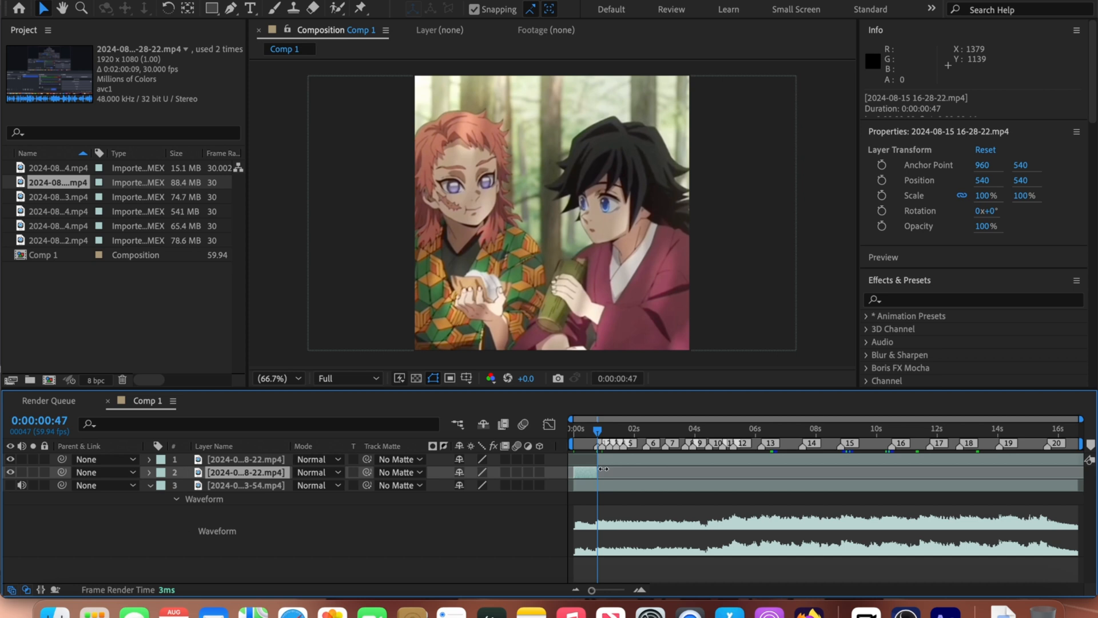
pyautogui.moveTo(604, 462); pyautogui.dragTo(534, 475)
pyautogui.click(640, 590)
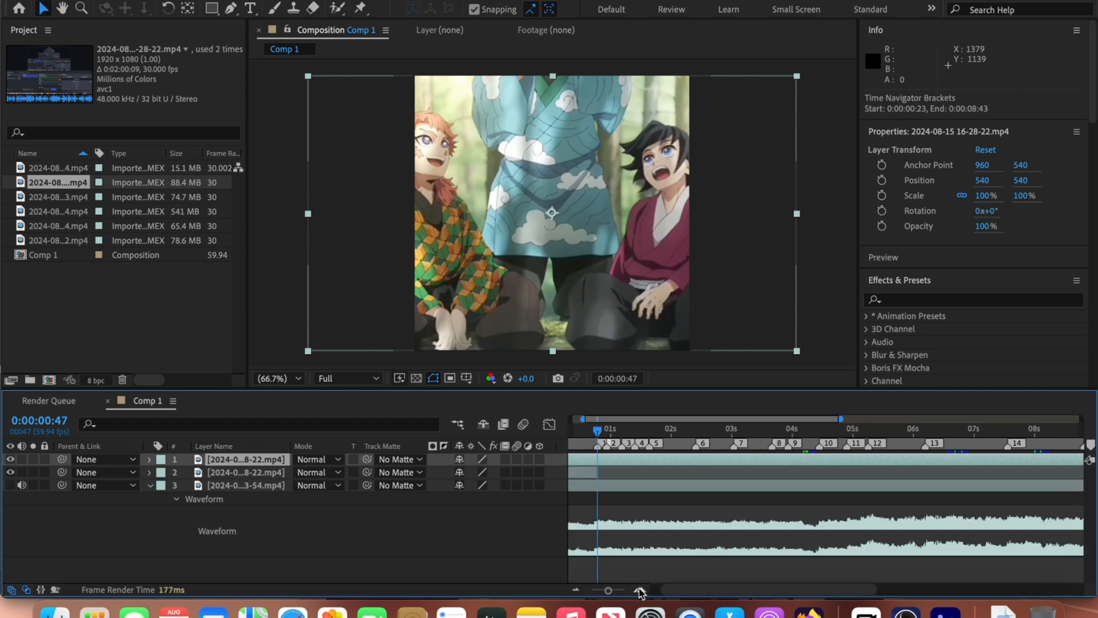
pyautogui.press('super+shift+d')
pyautogui.click(577, 471)
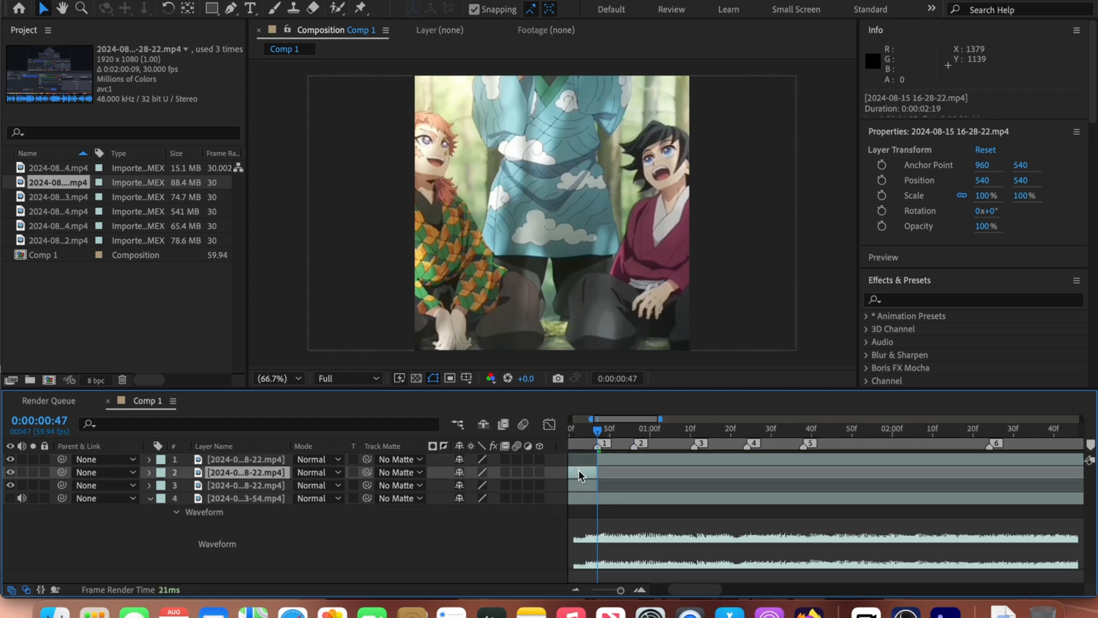
pyautogui.press('BackSpace')
pyautogui.click(635, 439)
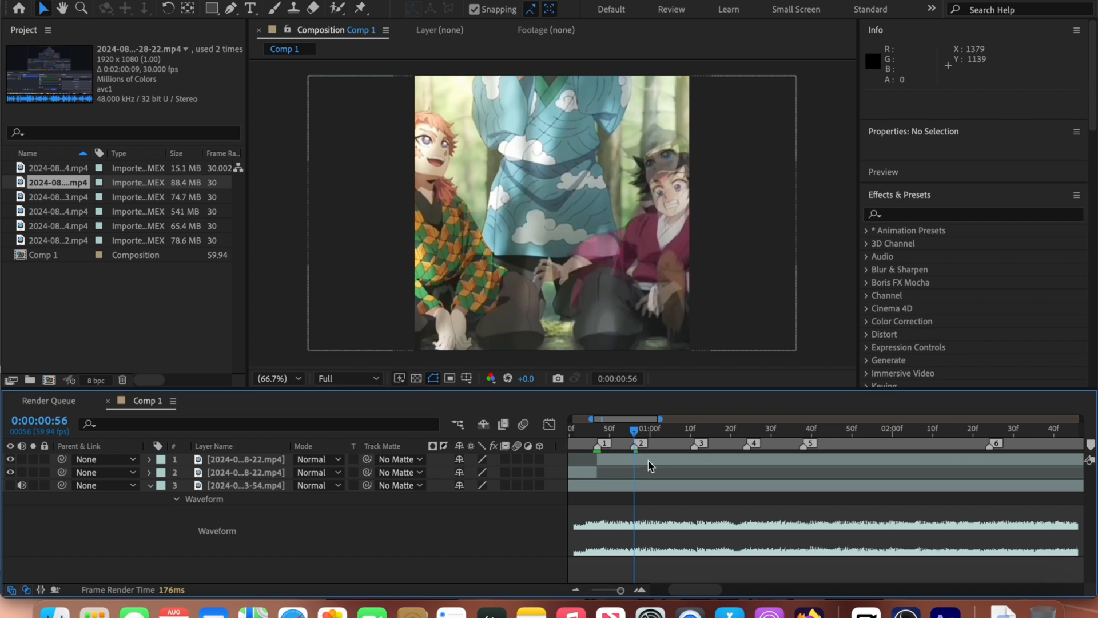
pyautogui.click(647, 460)
pyautogui.press('super+shift+d')
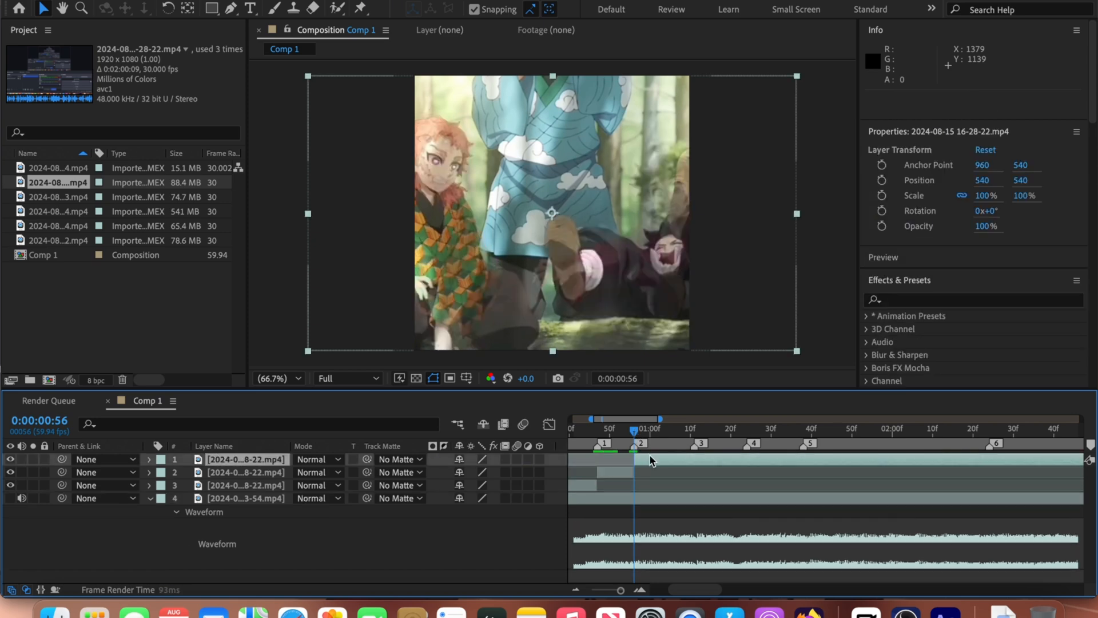
pyautogui.press('BackSpace')
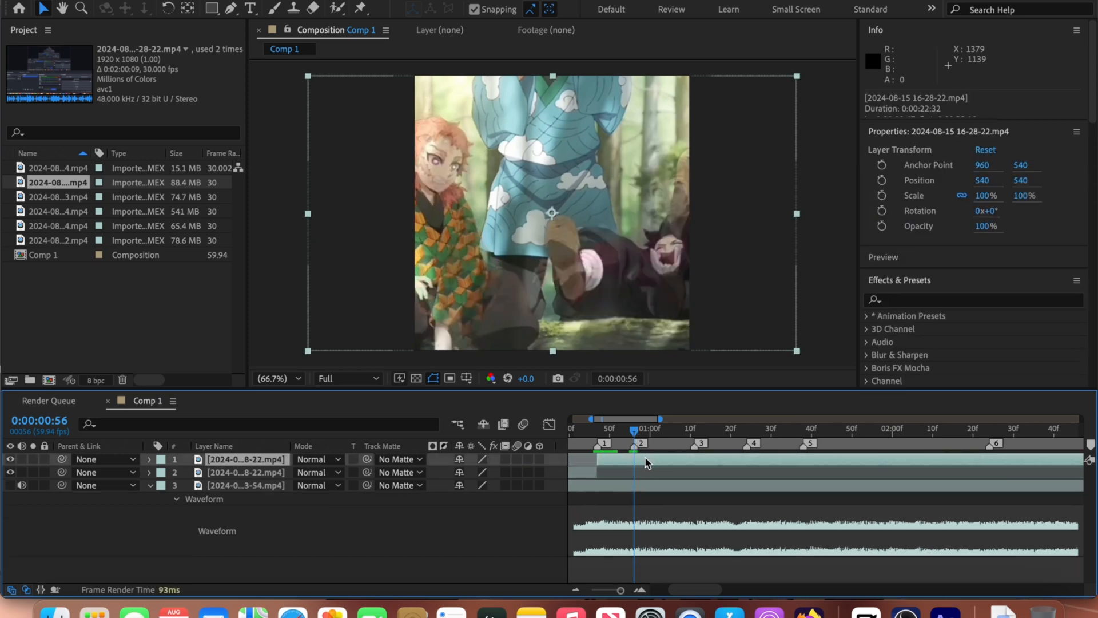
# Set the second clip's time stretch factor to 20 and split it at marker 2, 0:00:00:56.
pyautogui.rightClick(648, 461)
pyautogui.moveTo(744, 213)
pyautogui.click(867, 247)
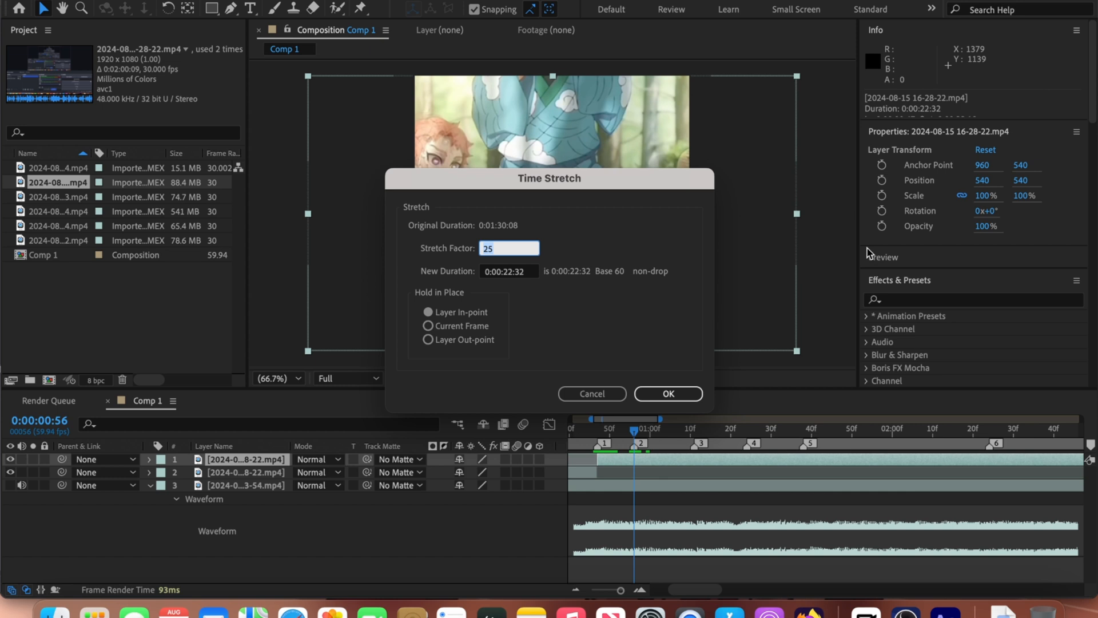
pyautogui.write('20')
pyautogui.press('Return')
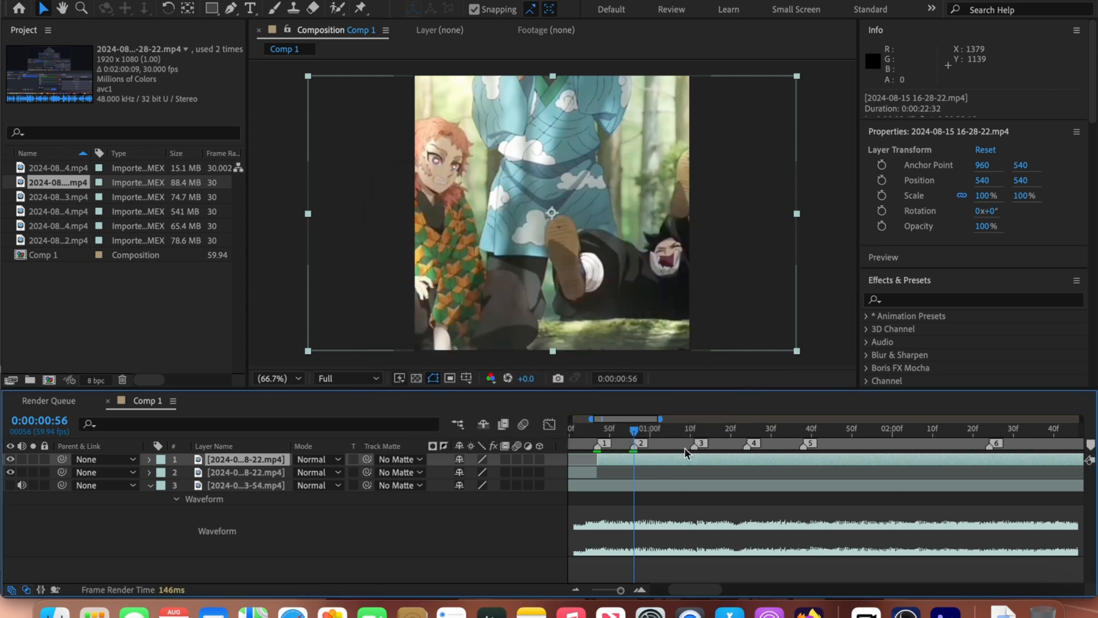
pyautogui.press('super+shift+d')
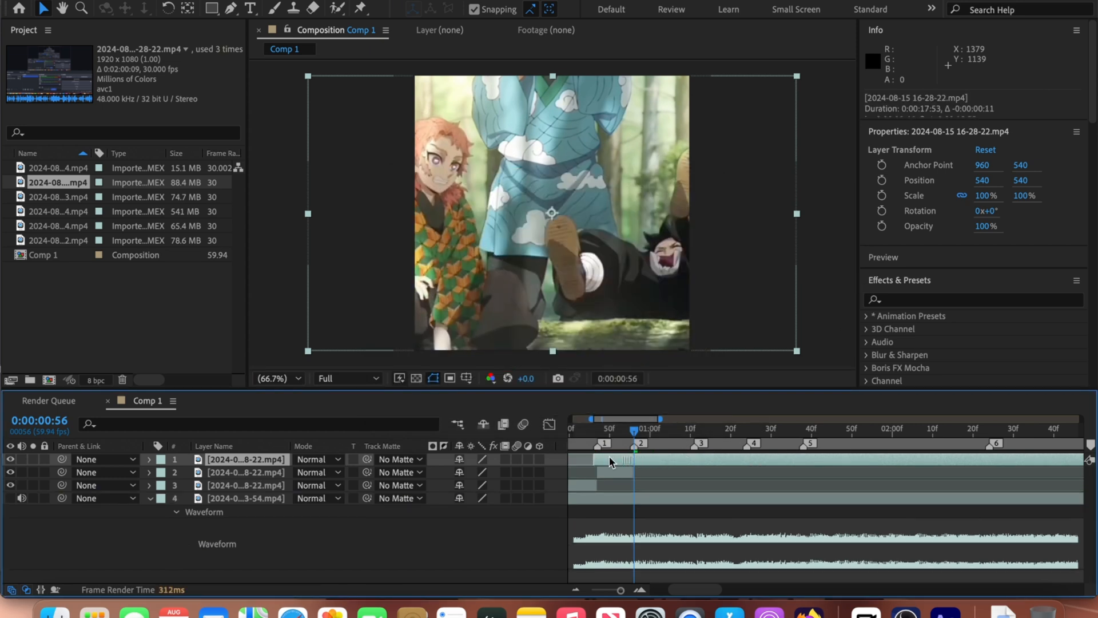
# Slide the clip after marker 2 to the smiling boy on the leaves and set its X position to about 128.
pyautogui.moveTo(610, 459); pyautogui.dragTo(596, 459)
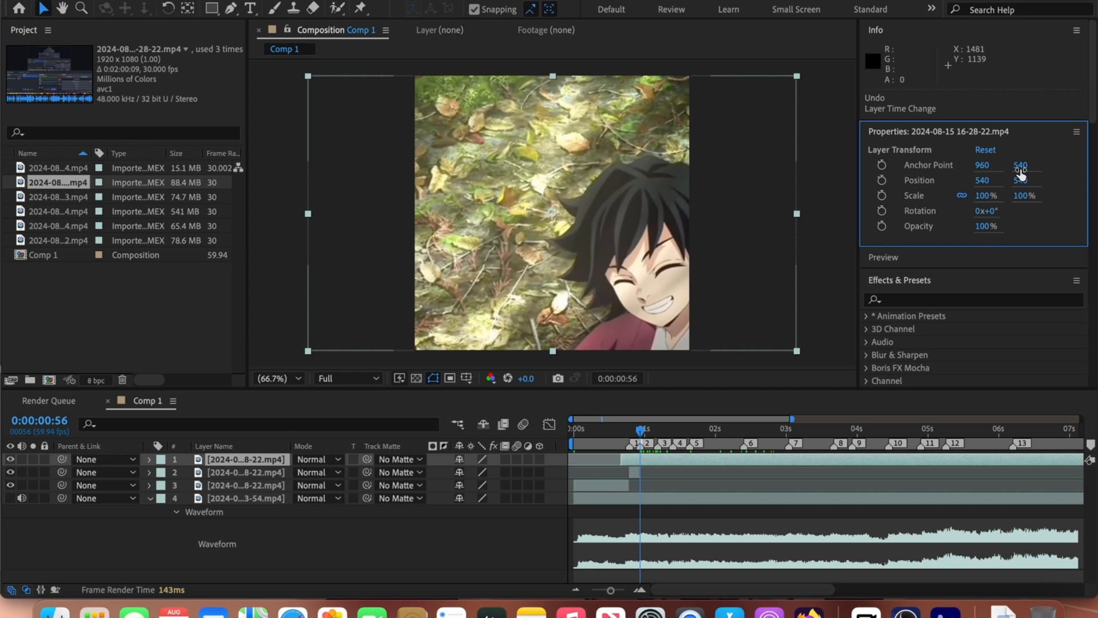
pyautogui.moveTo(936, 179); pyautogui.dragTo(698, 213)
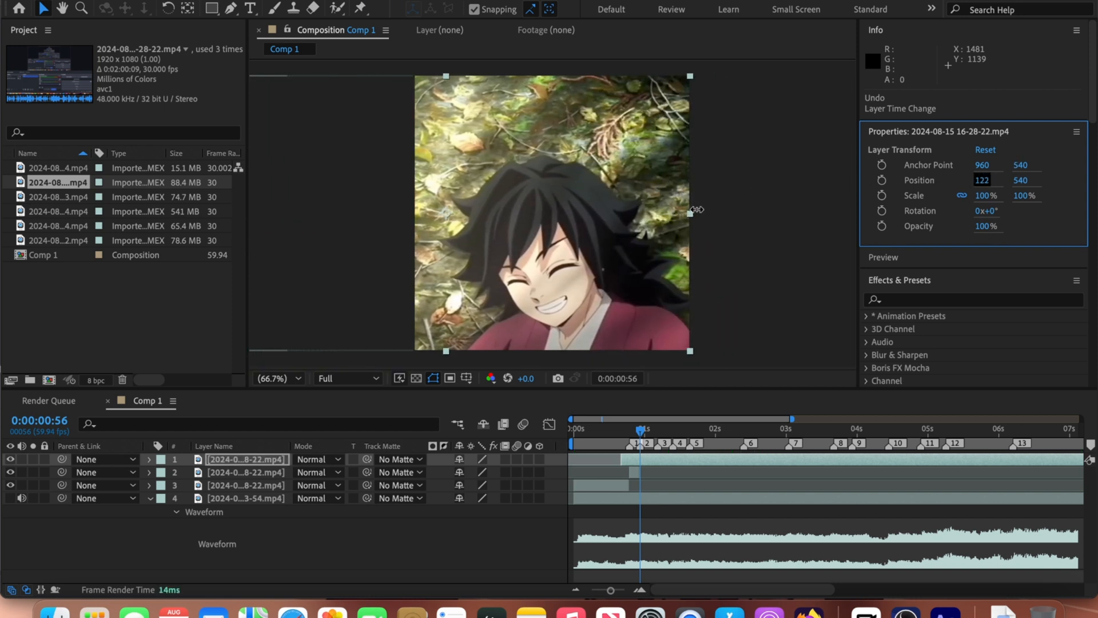
# Split the smiling clip at marker 3, 0:00:01:11, and discard the remainder after checking its scenes with the transform reset.
pyautogui.moveTo(662, 461); pyautogui.dragTo(657, 461)
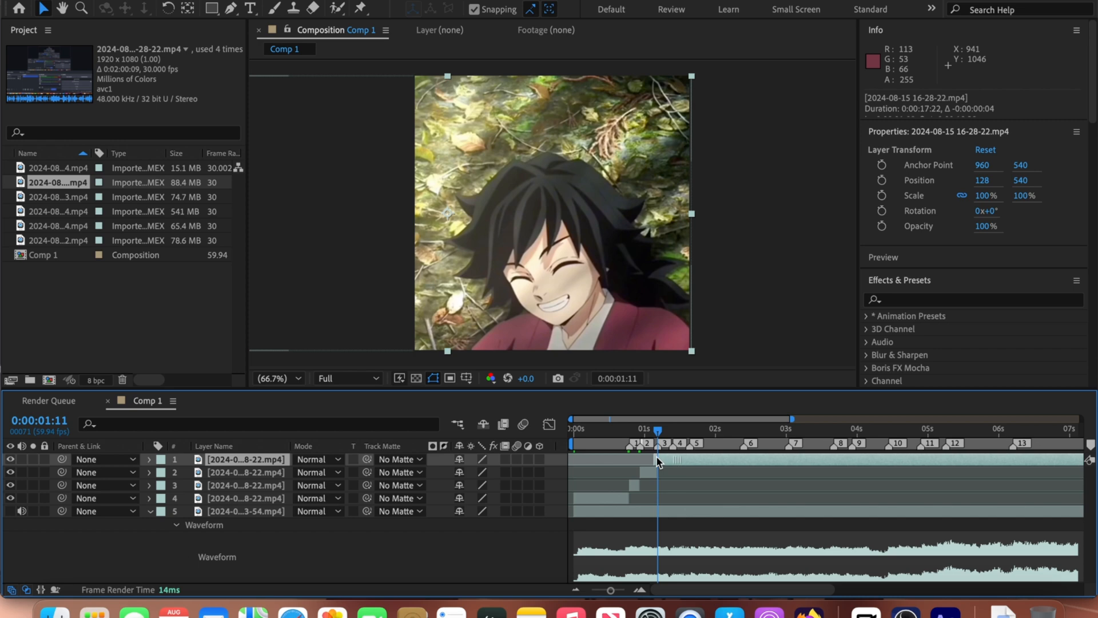
pyautogui.click(986, 150)
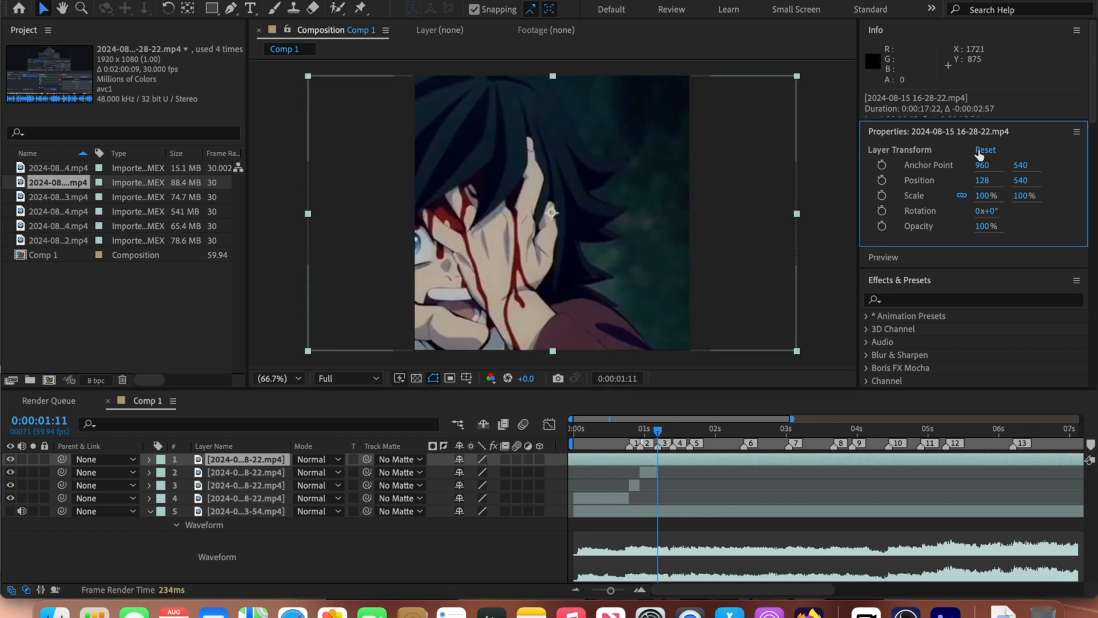
pyautogui.moveTo(834, 458); pyautogui.dragTo(486, 458)
pyautogui.moveTo(57, 197); pyautogui.dragTo(487, 459)
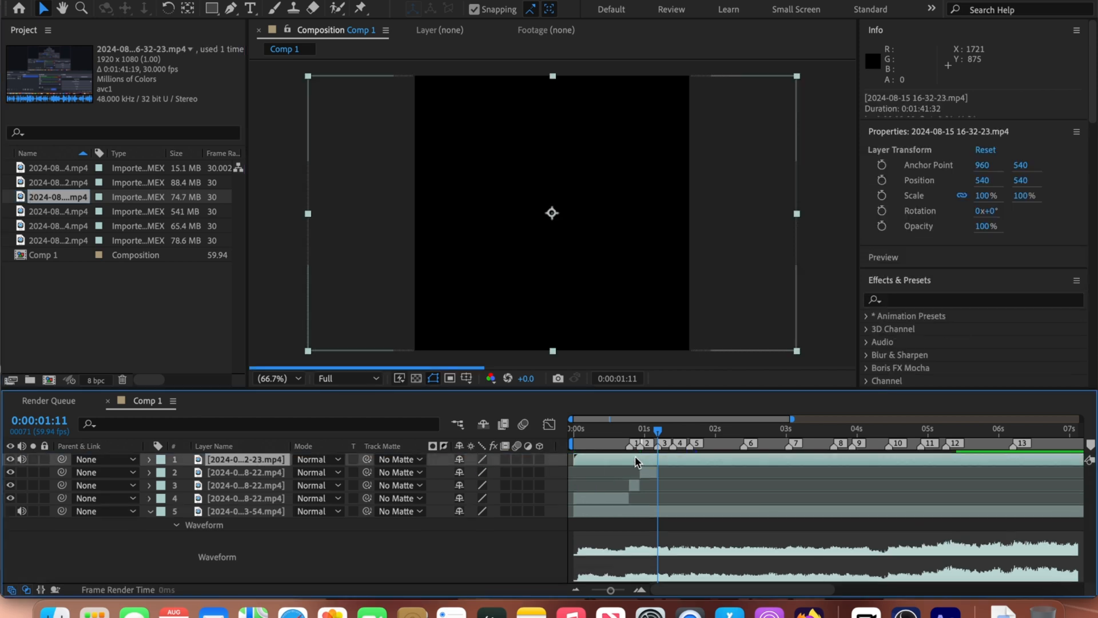
pyautogui.moveTo(635, 455); pyautogui.dragTo(551, 457)
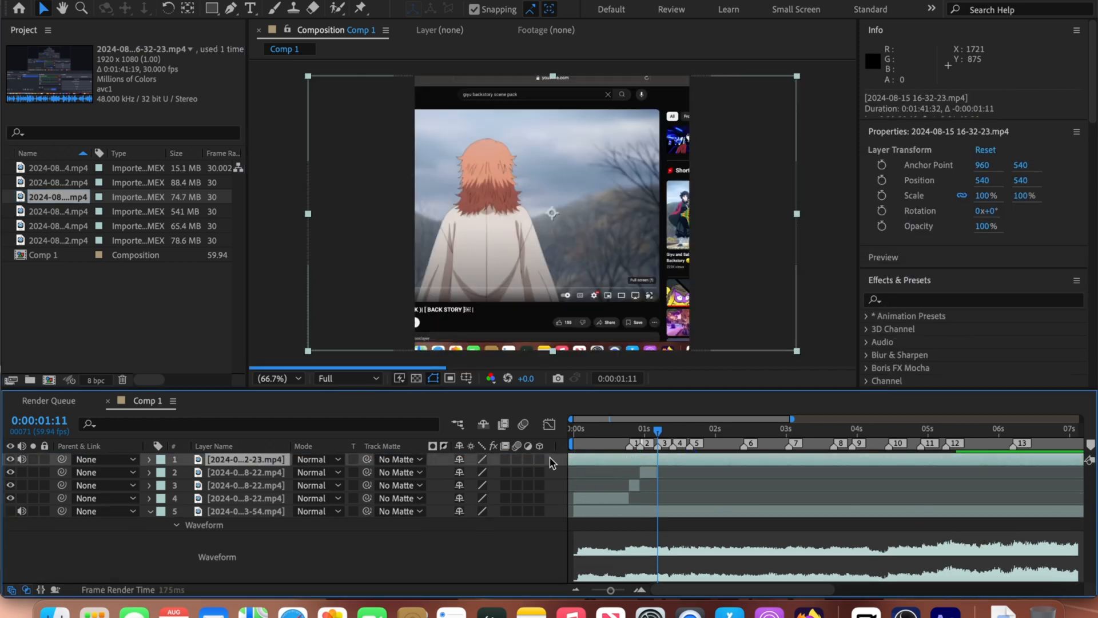
pyautogui.moveTo(426, 463); pyautogui.dragTo(402, 467)
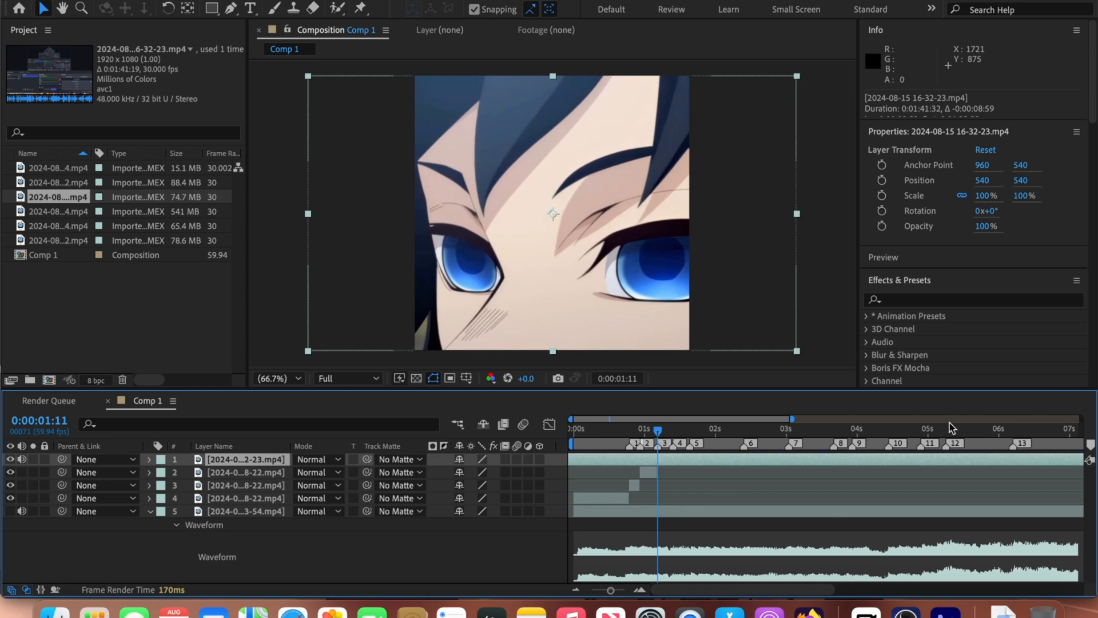
pyautogui.click(658, 453)
pyautogui.moveTo(697, 454); pyautogui.dragTo(854, 469)
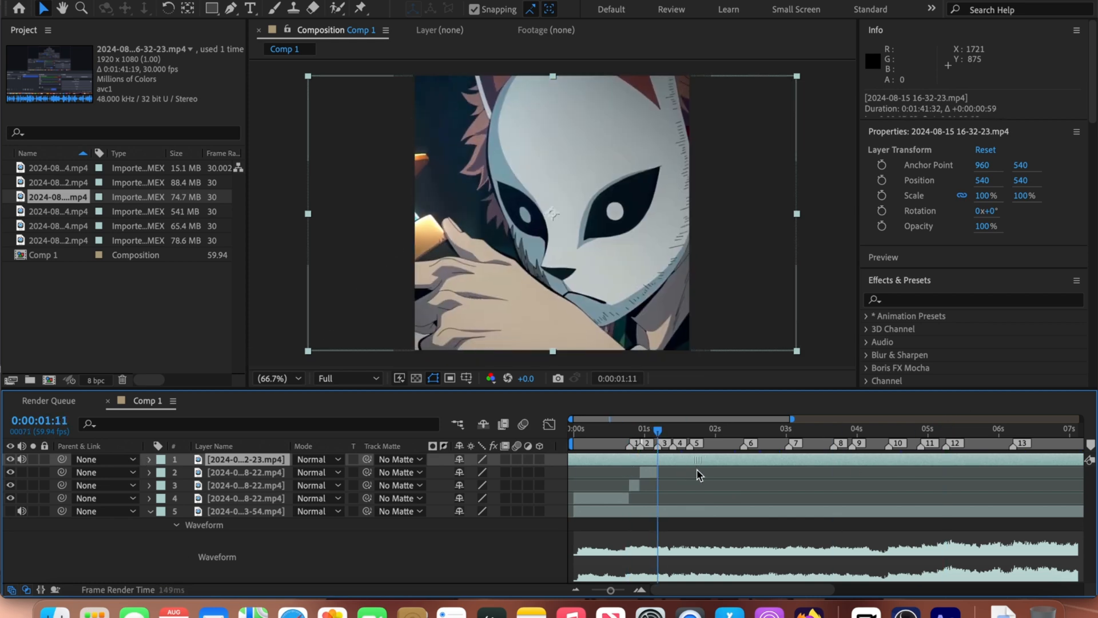
pyautogui.moveTo(698, 472); pyautogui.dragTo(727, 475)
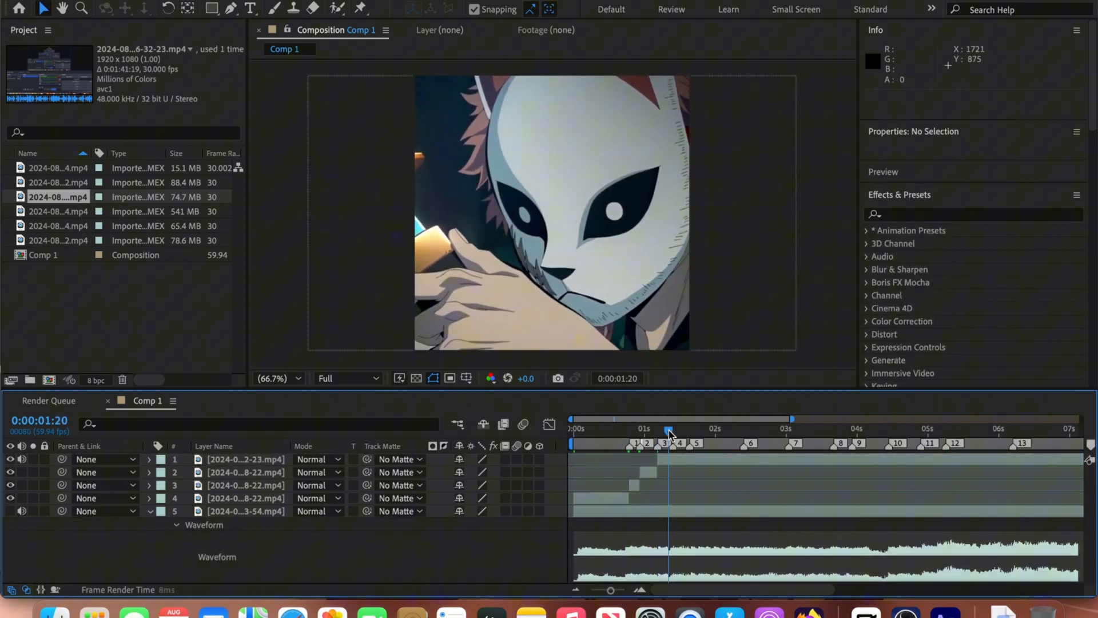
# Adjust the fox-mask clip's timing, split it at about 0:00:01:10, and delete the part before the cut.
pyautogui.moveTo(738, 459); pyautogui.dragTo(600, 450)
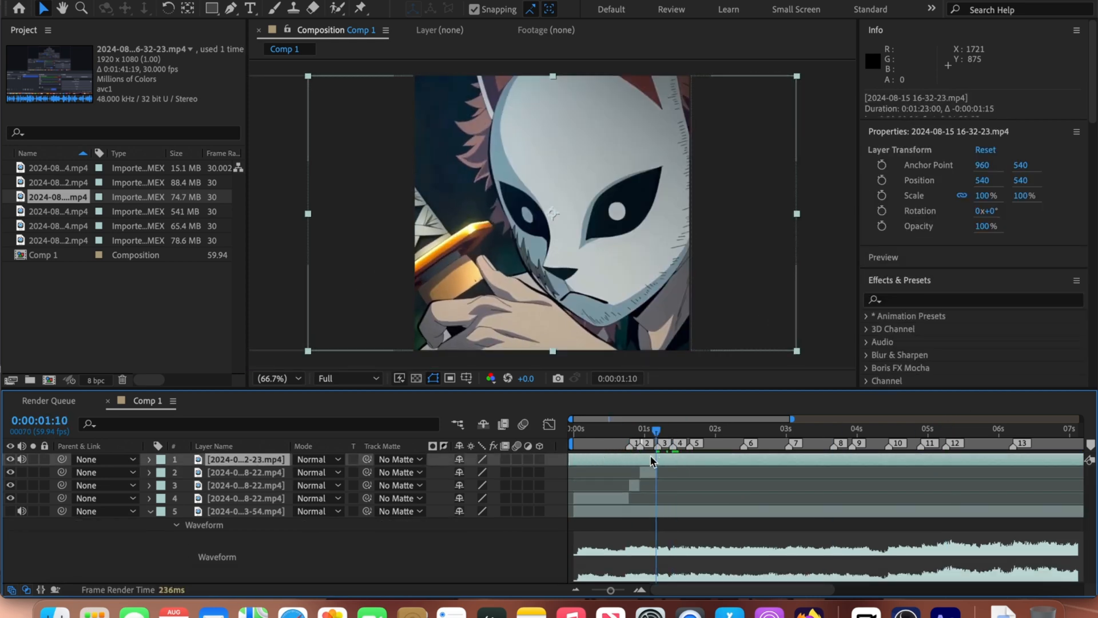
pyautogui.press('super+shift+d')
pyautogui.click(650, 472)
pyautogui.press('BackSpace')
# Split the top clip at markers 4 and 5, 0:00:01:24 and 0:00:01:38, sliding each remainder to the water-sword scene.
pyautogui.moveTo(657, 430); pyautogui.dragTo(678, 464)
pyautogui.click(681, 456)
pyautogui.press('super+shift+d')
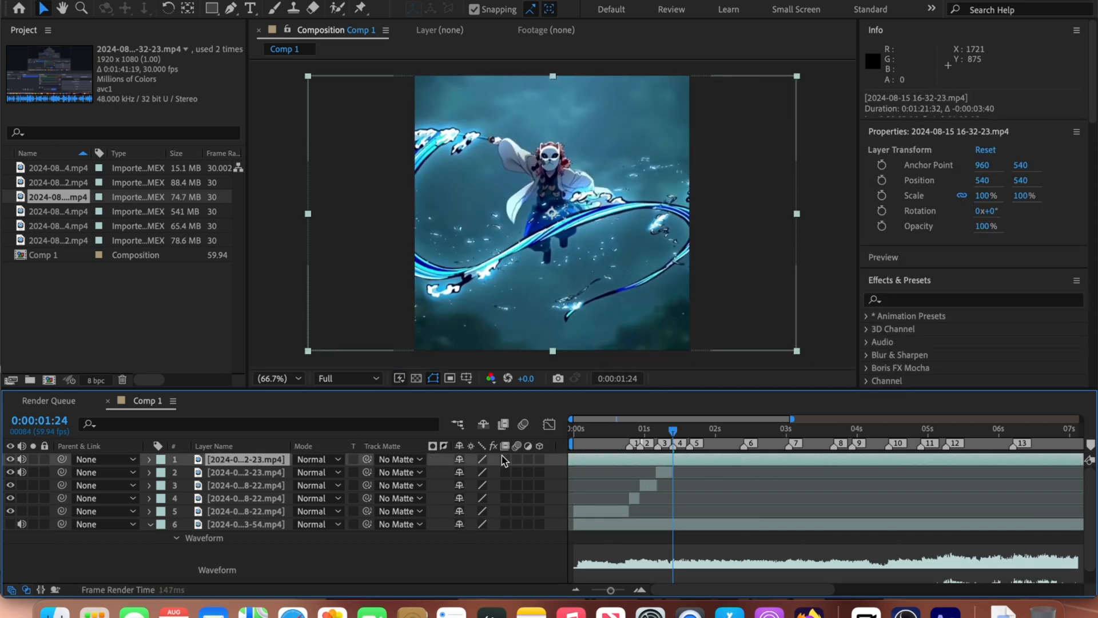
pyautogui.press('k')
pyautogui.press('super+shift+d')
pyautogui.moveTo(654, 461); pyautogui.dragTo(423, 483)
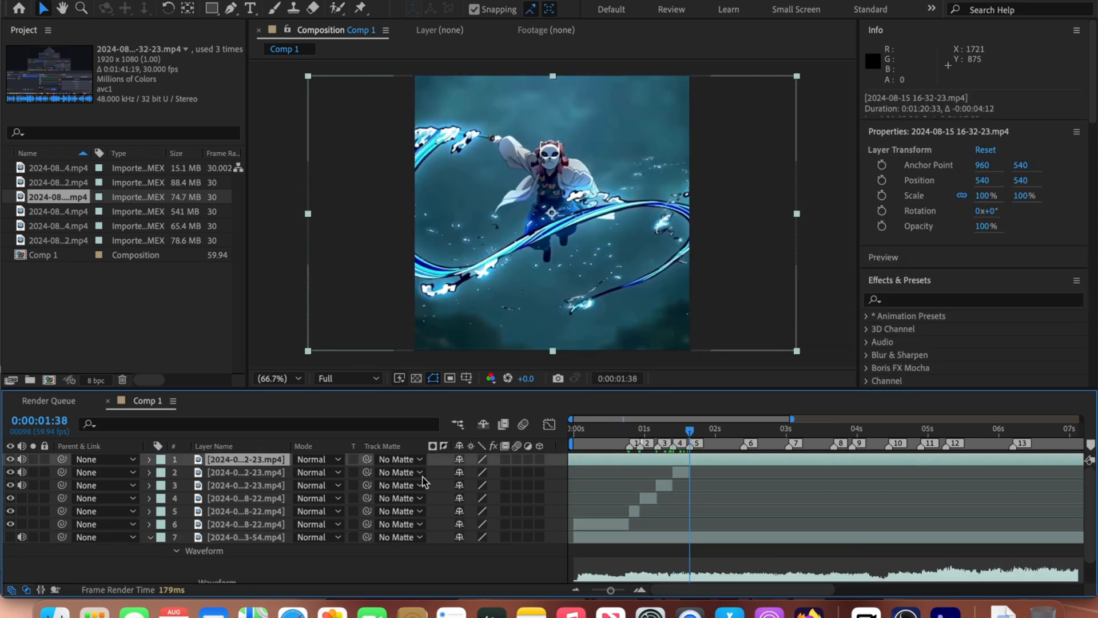
# Try to trim the top clip to run from marker 5 to marker 6 at 0:00:02:24.
pyautogui.press('super+shift+d')
pyautogui.click(601, 472)
pyautogui.press('BackSpace')
pyautogui.moveTo(690, 431); pyautogui.dragTo(344, 458)
pyautogui.press('super+shift+d')
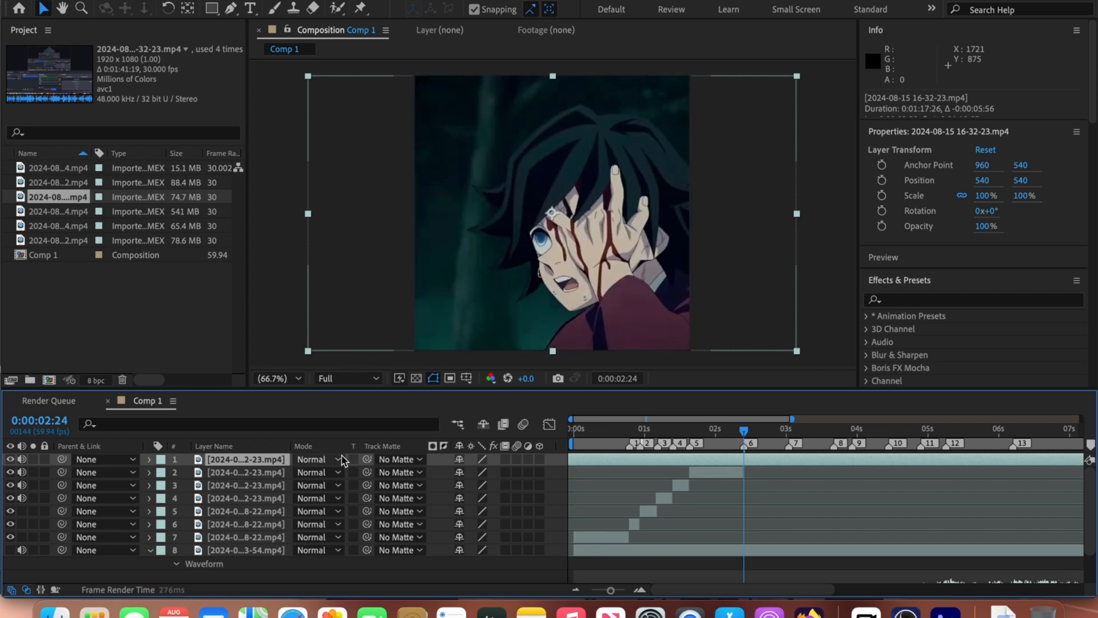
pyautogui.press('super+z')
pyautogui.press('super+z')
# Slide the top clip in time from marker 5 and split it at marker 6, 0:00:02:24.
pyautogui.moveTo(716, 459); pyautogui.dragTo(632, 459)
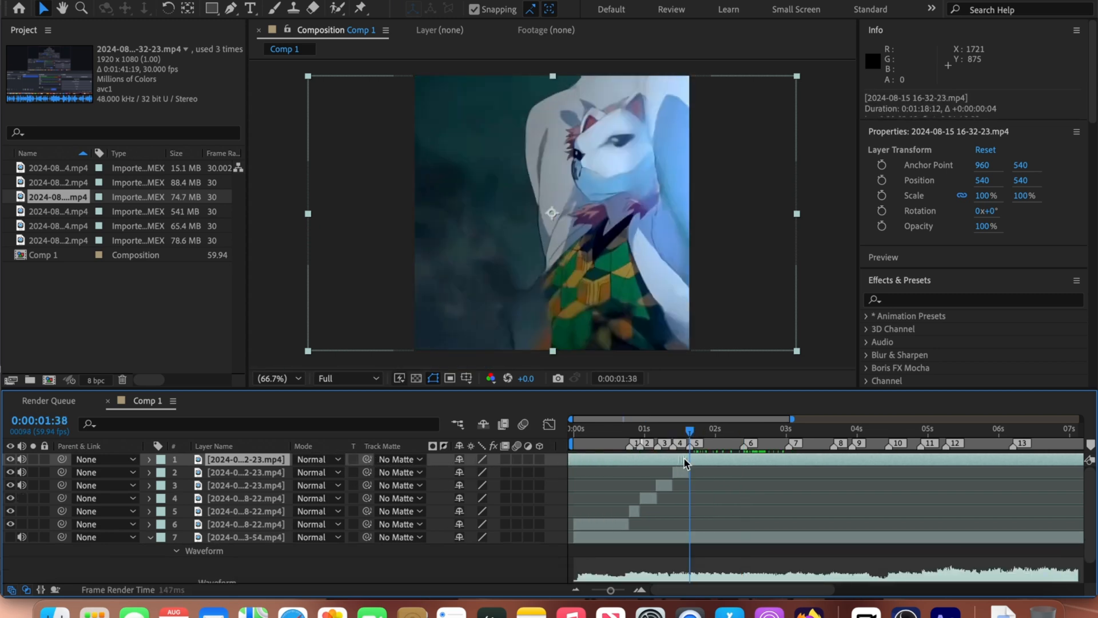
pyautogui.press('k')
pyautogui.press('super+shift+d')
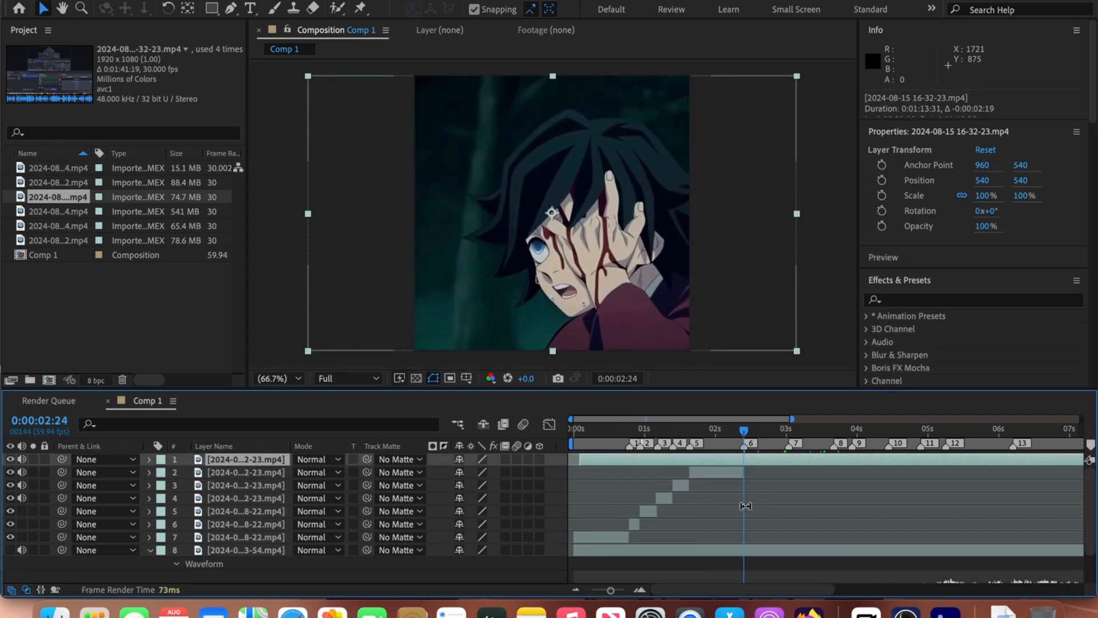
# Split the top clip at marker 7, 0:00:03:02, and slide the remainder to the bandaged boy's room scene.
pyautogui.press('k')
pyautogui.press('super+shift+d')
pyautogui.moveTo(801, 459); pyautogui.dragTo(645, 470)
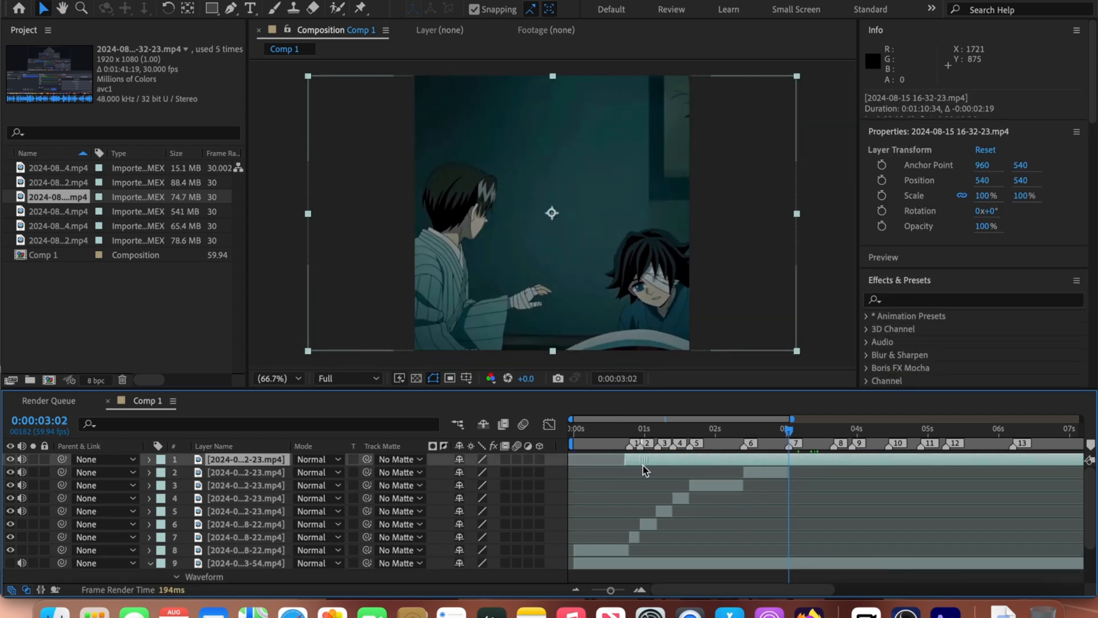
# Split the top clip at marker 8, 0:00:03:40, and set the horizontal position of the clip between markers 7 and 8 to 130.
pyautogui.press('super+shift+d')
pyautogui.click(814, 428)
pyautogui.moveTo(983, 180); pyautogui.dragTo(727, 264)
pyautogui.click(833, 433)
# Slide the remainder to the bandaged-eye close-up, split it at marker 8, 0:00:03:40, and delete the part before the cut.
pyautogui.moveTo(841, 460); pyautogui.dragTo(728, 459)
pyautogui.click(575, 589)
pyautogui.moveTo(879, 458); pyautogui.dragTo(133, 431)
pyautogui.press('=')
pyautogui.press('=')
pyautogui.press('=')
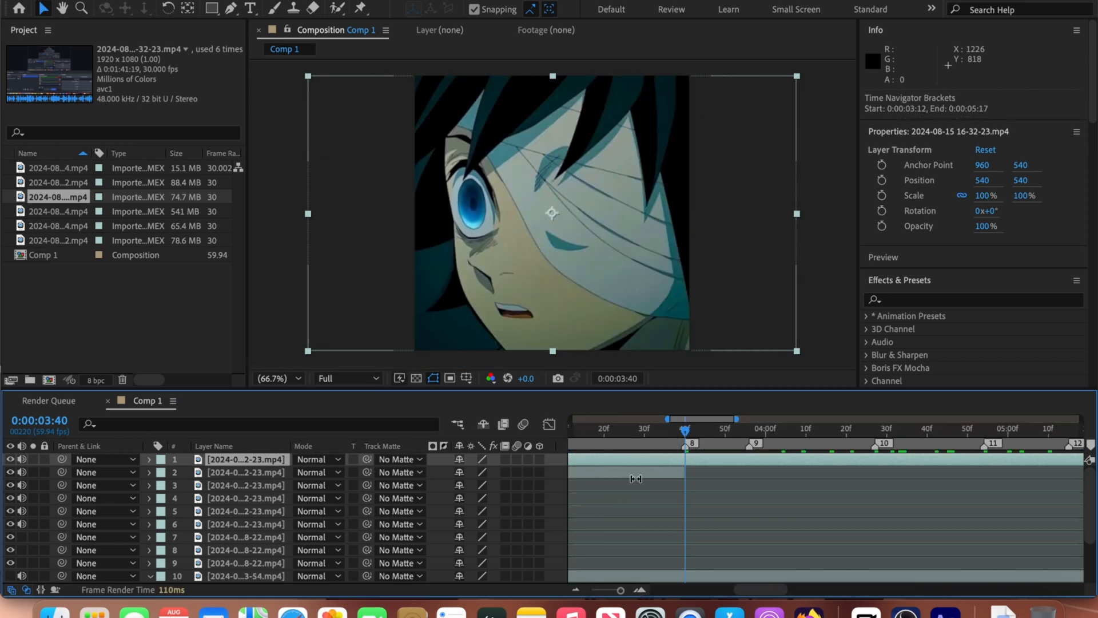
pyautogui.moveTo(706, 468); pyautogui.dragTo(846, 463)
pyautogui.press('super+shift+d')
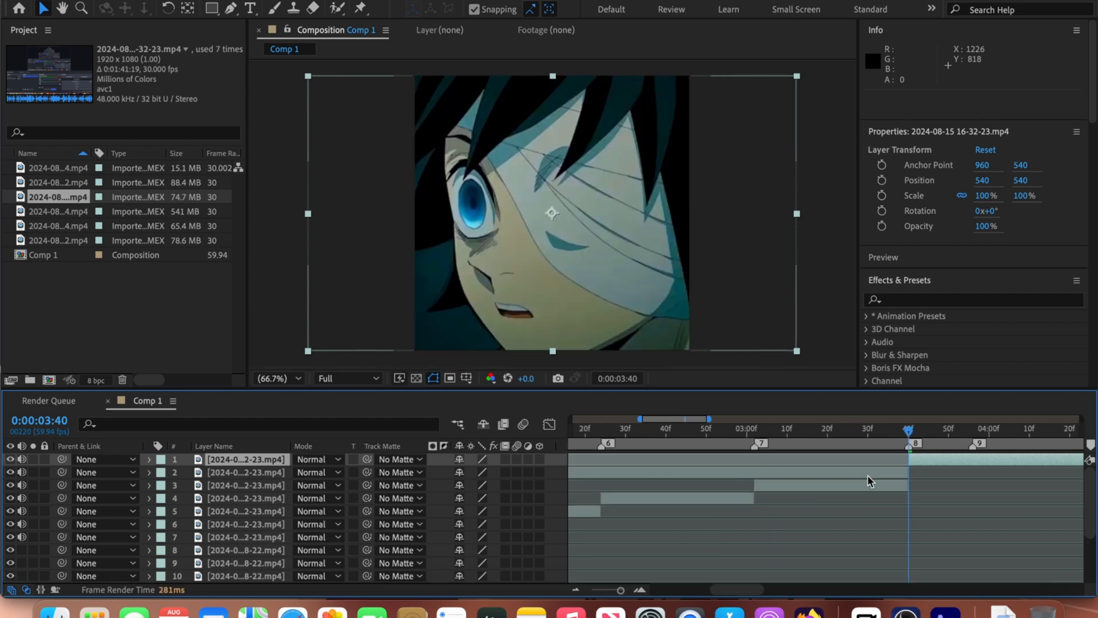
pyautogui.click(870, 475)
pyautogui.press('Delete')
# Split the top clip at marker 9 and slide the remainder earlier in time.
pyautogui.click(973, 430)
pyautogui.click(976, 458)
pyautogui.press('super+shift+d')
pyautogui.moveTo(978, 459); pyautogui.dragTo(655, 459)
# Fine-tune the remainder's timing, split it again at marker 9, and delete the part before the cut.
pyautogui.press('-')
pyautogui.press('-')
pyautogui.press('-')
pyautogui.moveTo(828, 473)
pyautogui.mouseDown()
pyautogui.moveTo(674, 476)
pyautogui.moveTo(743, 482)
pyautogui.moveTo(795, 465)
pyautogui.moveTo(751, 466)
pyautogui.mouseUp()
pyautogui.press('super+shift+d')
pyautogui.click(772, 475)
pyautogui.press('Delete')
# Split the top clip at marker 10, 0:00:04:27, and slide the remainder to a different scene.
pyautogui.click(877, 430)
pyautogui.click(878, 460)
pyautogui.press('super+shift+d')
pyautogui.moveTo(887, 461)
pyautogui.mouseDown()
pyautogui.moveTo(646, 453)
pyautogui.moveTo(709, 459)
pyautogui.moveTo(704, 467)
pyautogui.mouseUp()
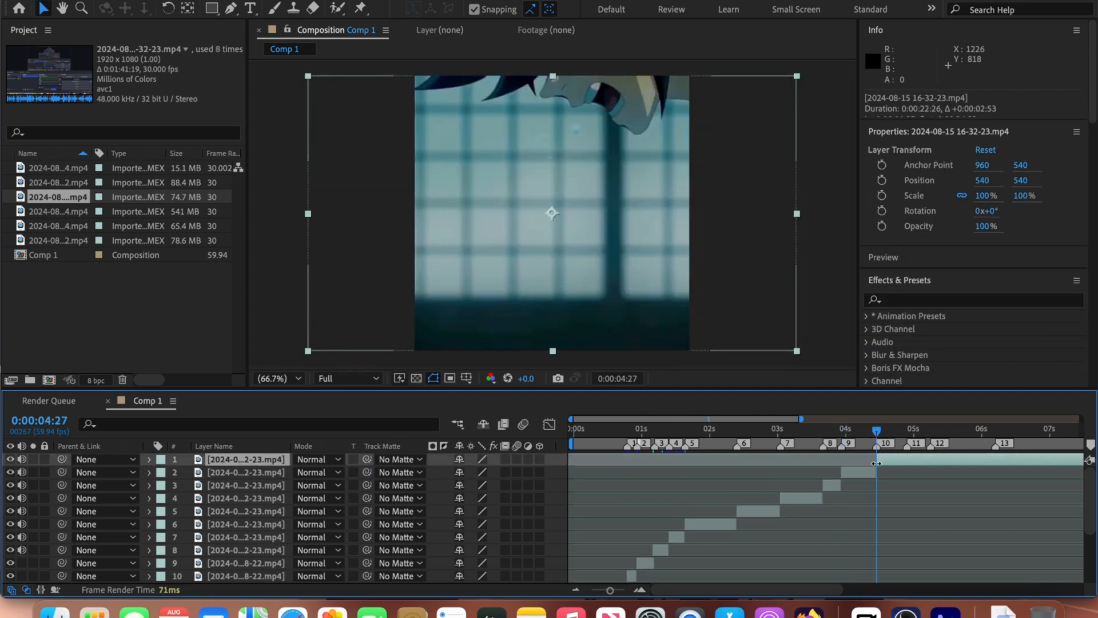
# Cut the top clip to run from marker 11 to marker 12, 0:00:05:15, and delete the excess.
pyautogui.moveTo(876, 431)
pyautogui.mouseDown()
pyautogui.moveTo(911, 433)
pyautogui.moveTo(915, 464)
pyautogui.moveTo(906, 460)
pyautogui.mouseUp()
pyautogui.press('super+shift+d')
pyautogui.press('Delete')
# Move the marker 9 clip to markers 10–11 and the marker 8 clip to markers 9–10.
pyautogui.moveTo(847, 474); pyautogui.dragTo(876, 473)
pyautogui.moveTo(833, 484)
pyautogui.mouseDown()
pyautogui.moveTo(866, 487)
pyautogui.moveTo(841, 485)
pyautogui.mouseUp()
pyautogui.press('super+z')
pyautogui.click(841, 435)
pyautogui.press('super+z')
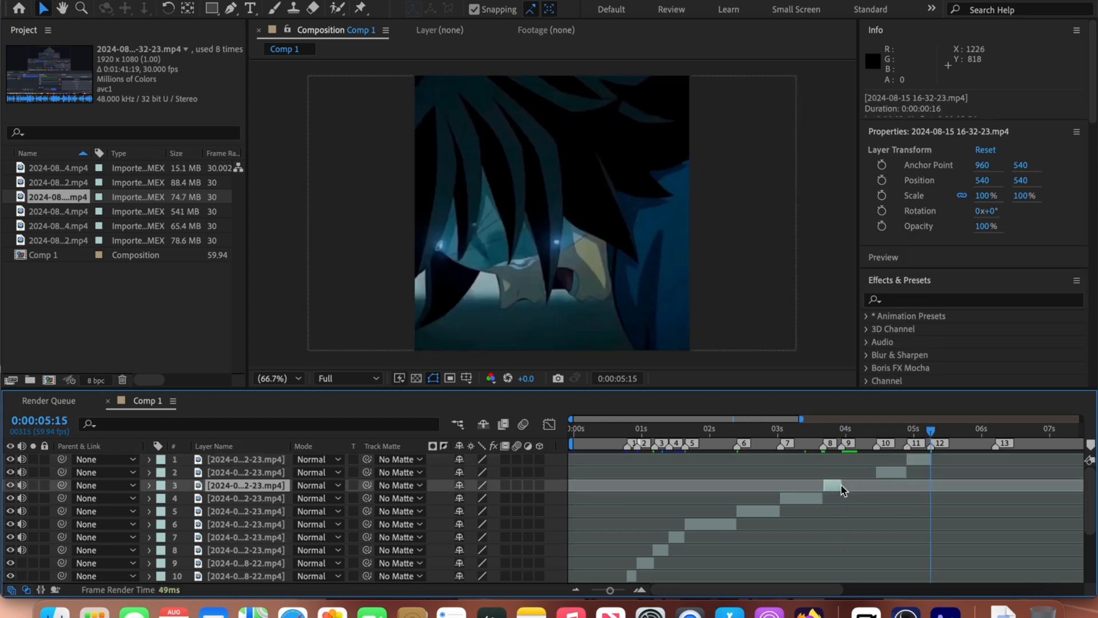
# Move the clip between markers 7 and 8 into the slot between markers 8 and 9.
pyautogui.moveTo(738, 435)
pyautogui.mouseDown()
pyautogui.moveTo(725, 440)
pyautogui.moveTo(780, 449)
pyautogui.mouseUp()
pyautogui.moveTo(807, 497); pyautogui.dragTo(830, 496)
pyautogui.click(824, 434)
pyautogui.moveTo(831, 441)
pyautogui.mouseDown()
pyautogui.moveTo(852, 447)
pyautogui.moveTo(837, 425)
pyautogui.mouseUp()
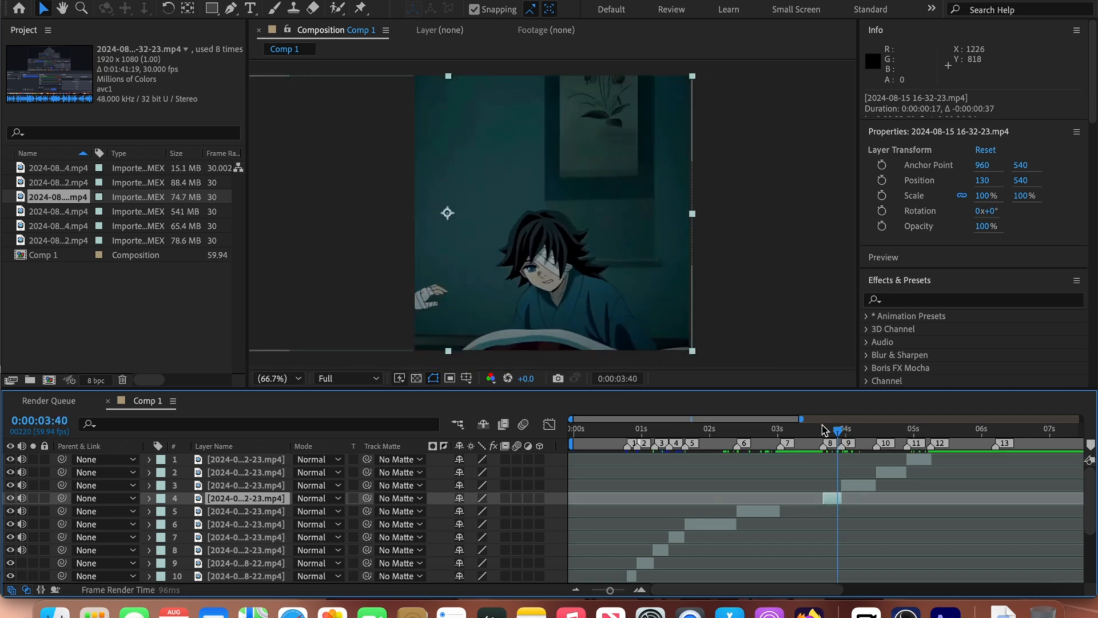
# Fill the gap between markers 7 and 8 with a split from the preceding clip, slipped to the bloodied-face scene.
pyautogui.moveTo(760, 509); pyautogui.dragTo(803, 509)
pyautogui.click(778, 430)
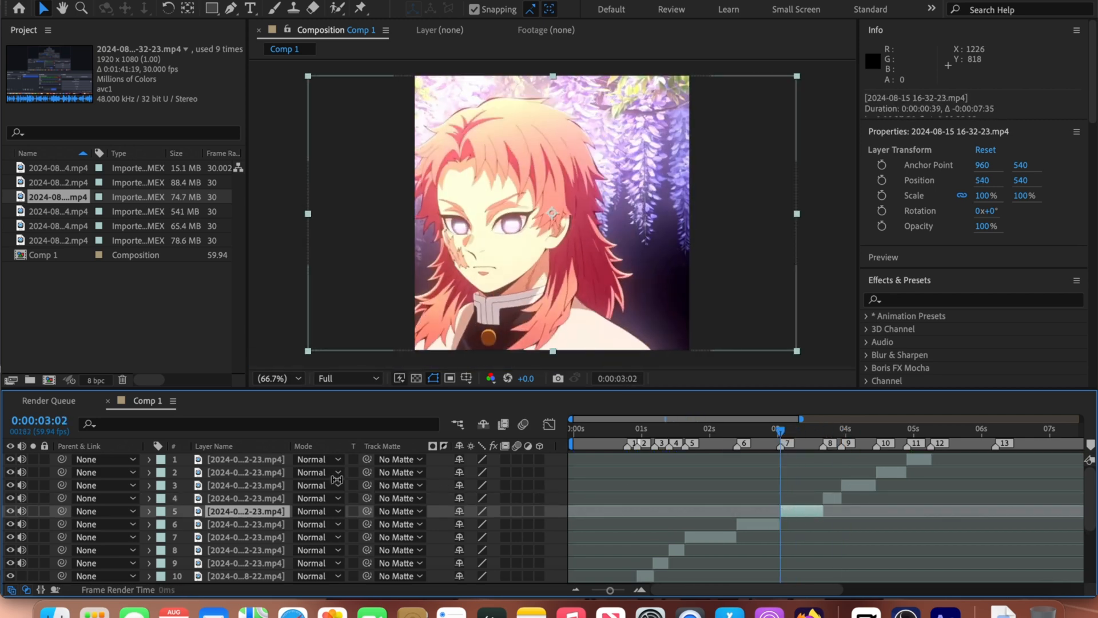
pyautogui.moveTo(337, 480); pyautogui.dragTo(567, 523)
pyautogui.click(810, 433)
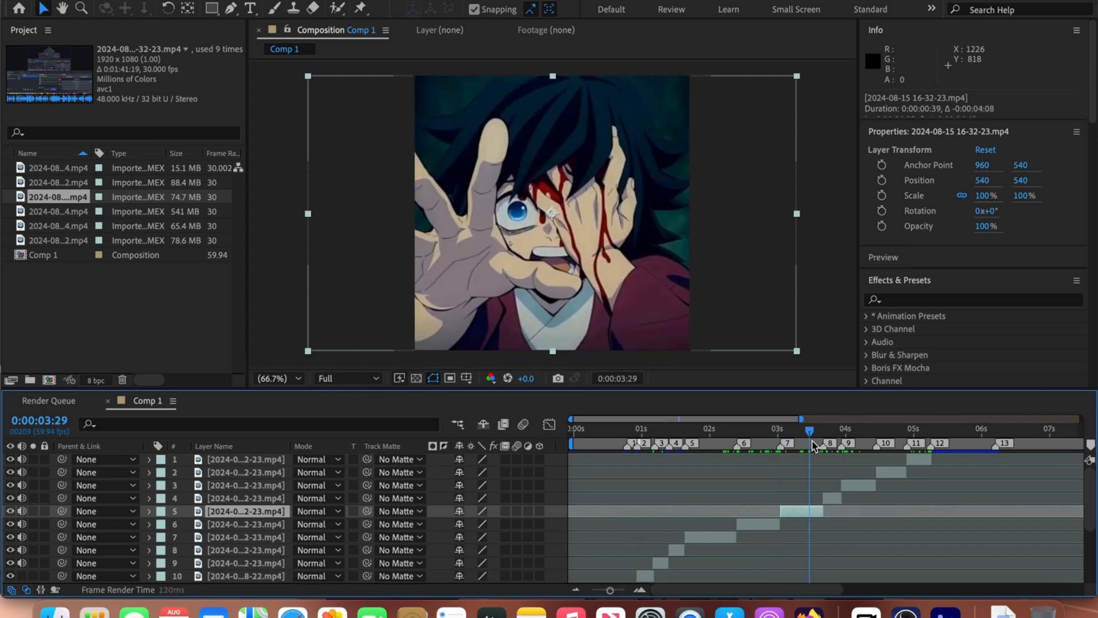
pyautogui.moveTo(820, 446); pyautogui.dragTo(877, 446)
pyautogui.scroll(-4, 881, 455)
pyautogui.moveTo(1090, 517); pyautogui.dragTo(1090, 489)
pyautogui.click(931, 434)
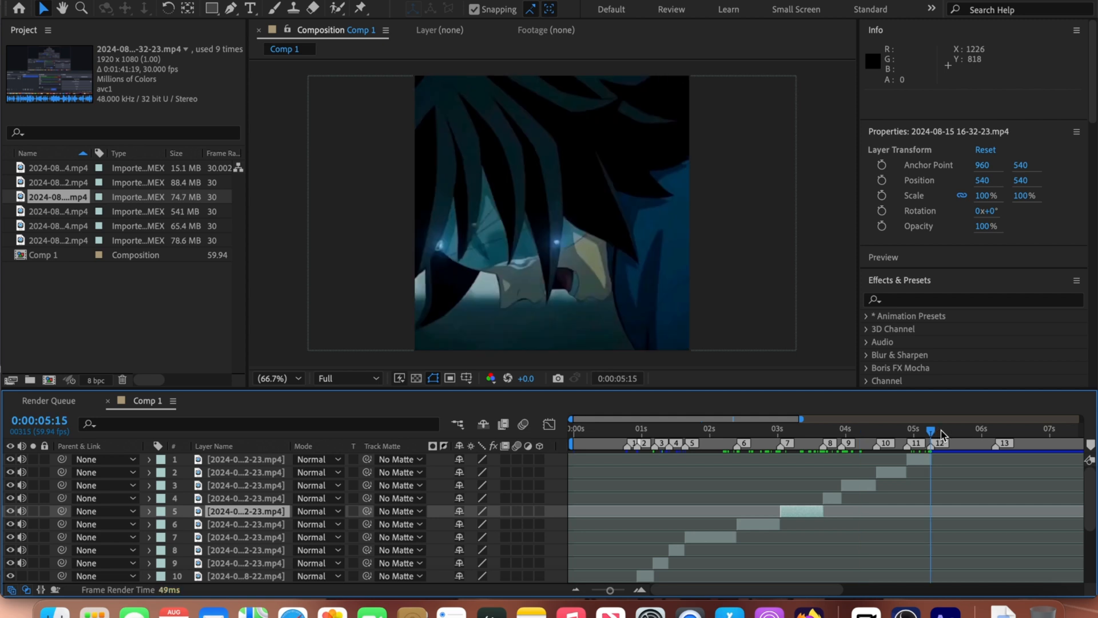
pyautogui.moveTo(610, 589); pyautogui.dragTo(583, 589)
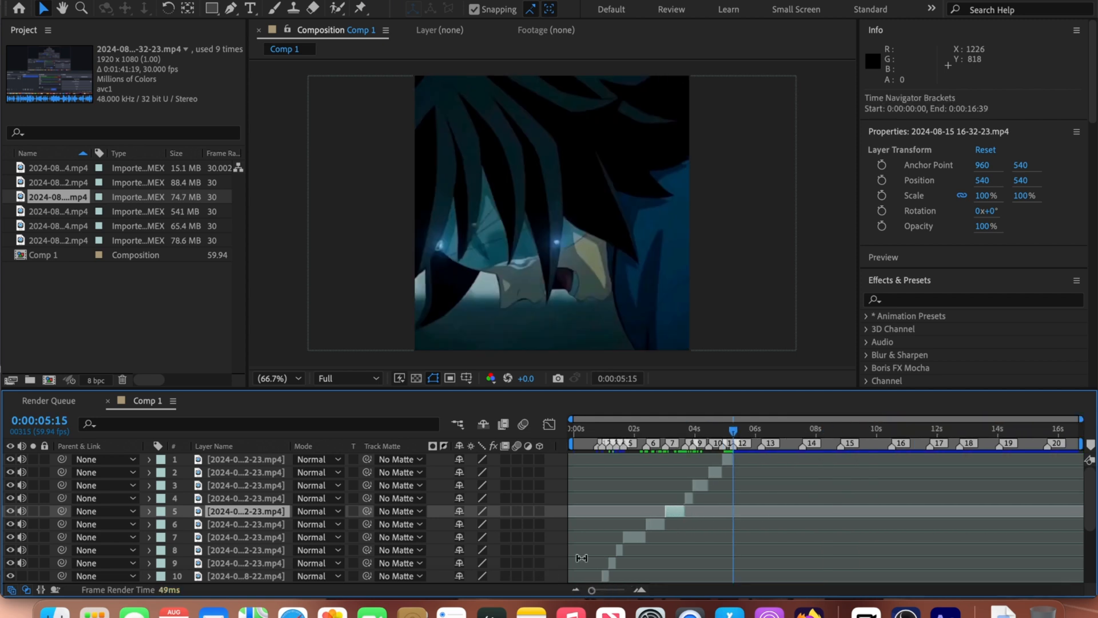
pyautogui.click(581, 551)
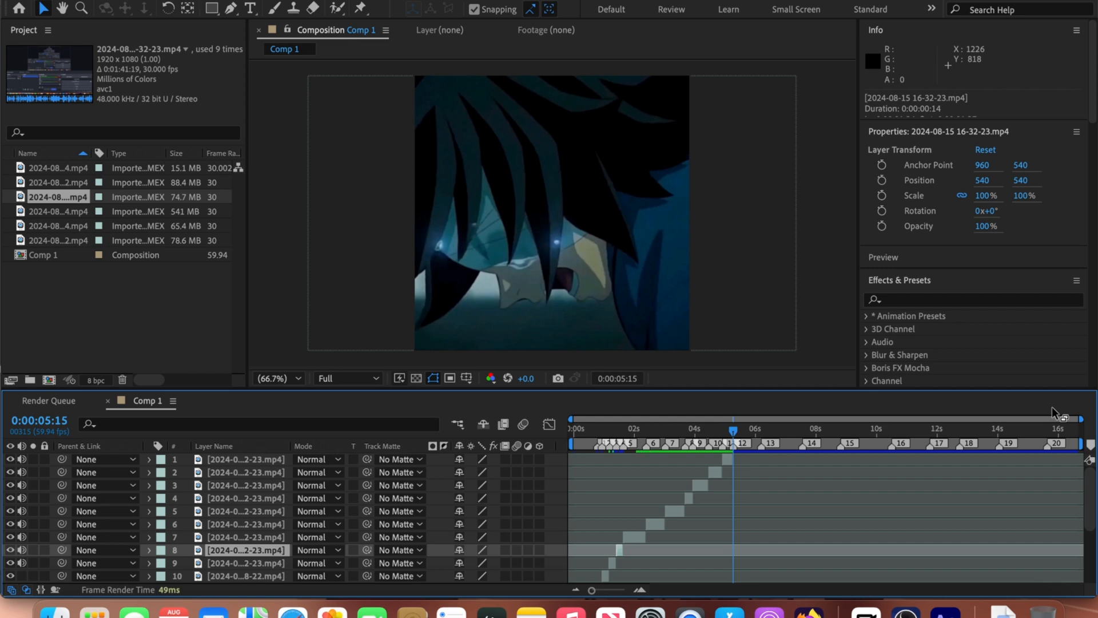
pyautogui.click(35, 228)
pyautogui.click(36, 239)
pyautogui.moveTo(40, 227); pyautogui.dragTo(675, 458)
pyautogui.moveTo(799, 466); pyautogui.dragTo(760, 465)
# Mute the audio of the video layers and slide the new top clip to the standing swordsman scene.
pyautogui.moveTo(182, 469); pyautogui.dragTo(222, 565)
pyautogui.click(21, 563)
pyautogui.scroll(1, 1052, 510)
pyautogui.click(612, 463)
pyautogui.moveTo(640, 461); pyautogui.dragTo(830, 522)
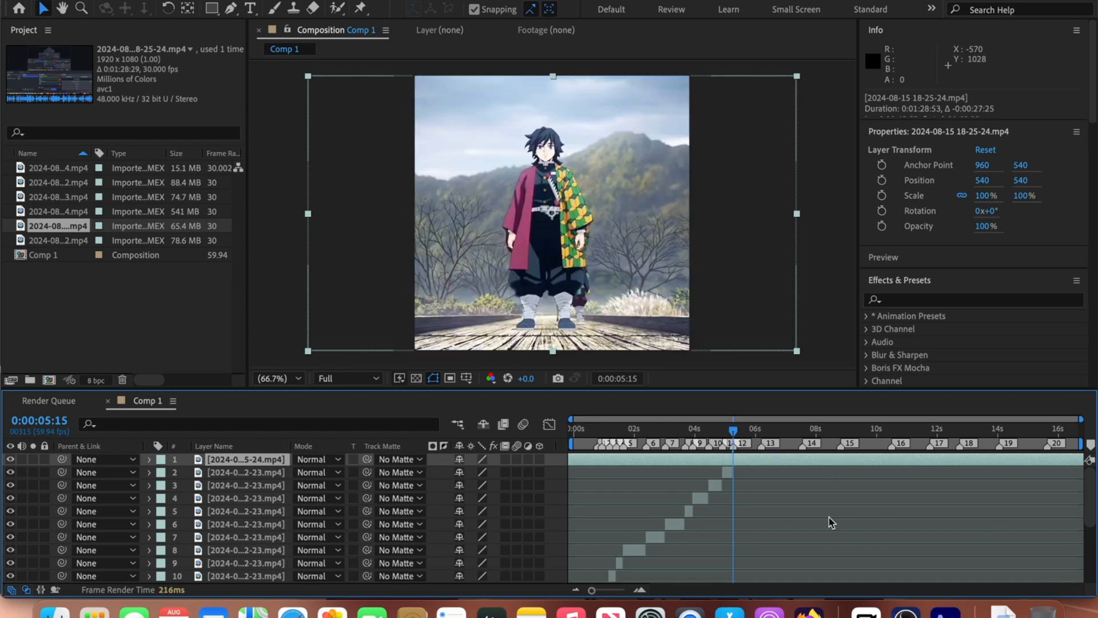
pyautogui.rightClick(768, 456)
pyautogui.moveTo(801, 212)
pyautogui.click(727, 245)
pyautogui.press('Escape')
pyautogui.moveTo(700, 458); pyautogui.dragTo(1081, 461)
pyautogui.rightClick(628, 461)
pyautogui.moveTo(650, 215)
pyautogui.click(846, 248)
pyautogui.moveTo(573, 460); pyautogui.dragTo(879, 486)
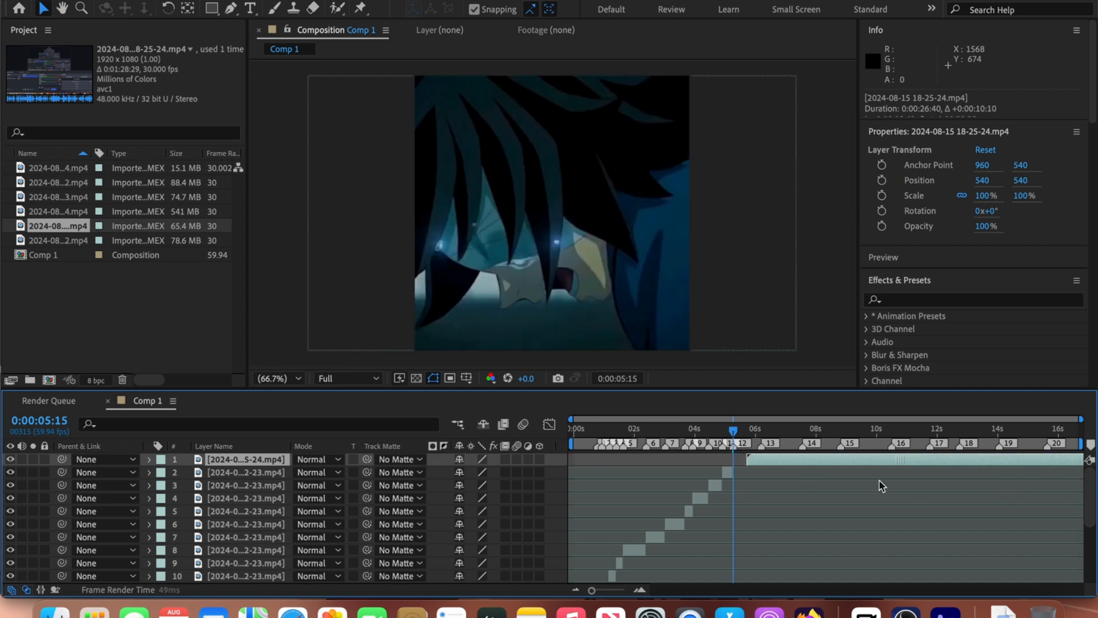
# Slide the sped-up clip to the red-haired character's back view, split it after marker 12, and delete the earlier part.
pyautogui.moveTo(818, 461)
pyautogui.mouseDown()
pyautogui.moveTo(789, 465)
pyautogui.moveTo(753, 443)
pyautogui.moveTo(709, 440)
pyautogui.moveTo(529, 458)
pyautogui.mouseUp()
pyautogui.press('shift+super+d')
pyautogui.click(687, 461)
pyautogui.press('Delete')
pyautogui.moveTo(733, 430)
pyautogui.mouseDown()
pyautogui.moveTo(778, 461)
pyautogui.moveTo(746, 430)
pyautogui.mouseUp()
pyautogui.press('shift+super+d')
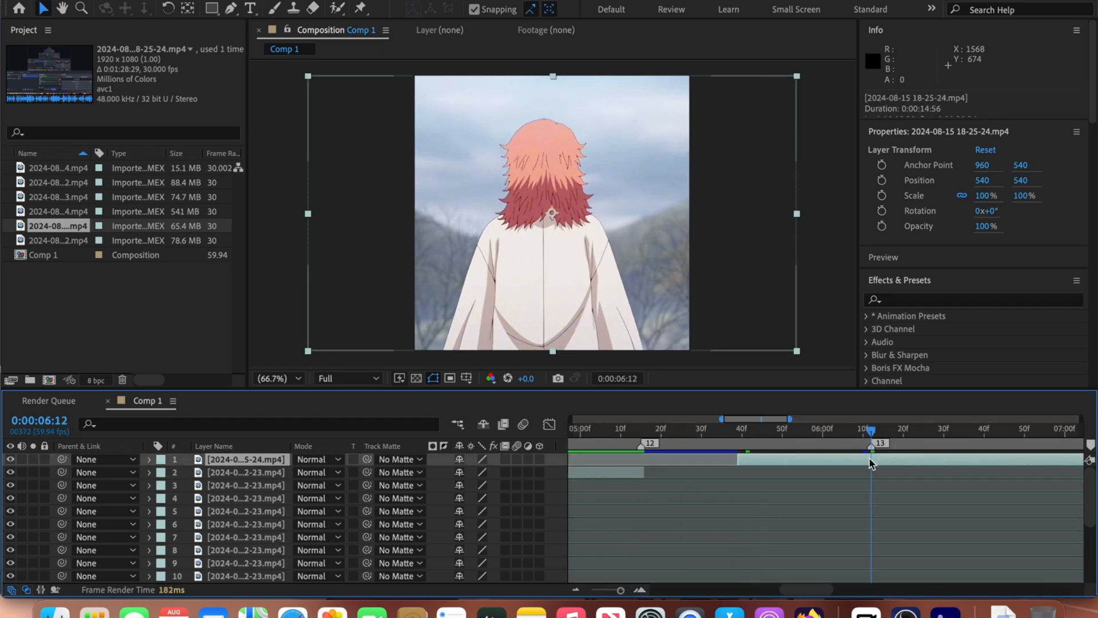
# Split the top clip at marker 13, 0:00:06:12, and trim the first part's start to 0:00:05:27.
pyautogui.moveTo(869, 459); pyautogui.dragTo(835, 431)
pyautogui.press('shift+super+d')
pyautogui.moveTo(722, 471); pyautogui.dragTo(655, 467)
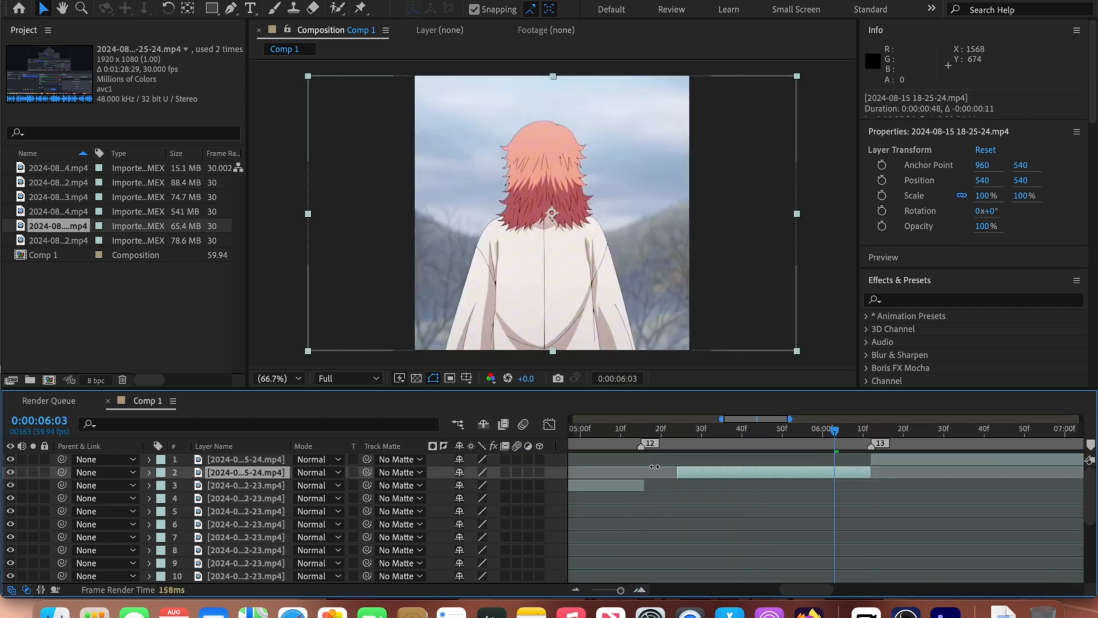
pyautogui.moveTo(658, 429); pyautogui.dragTo(690, 430)
pyautogui.moveTo(657, 472); pyautogui.dragTo(690, 472)
# Set the back-view clip's time stretch factor to 40 and fit the clip between markers 12 and 13.
pyautogui.rightClick(698, 471)
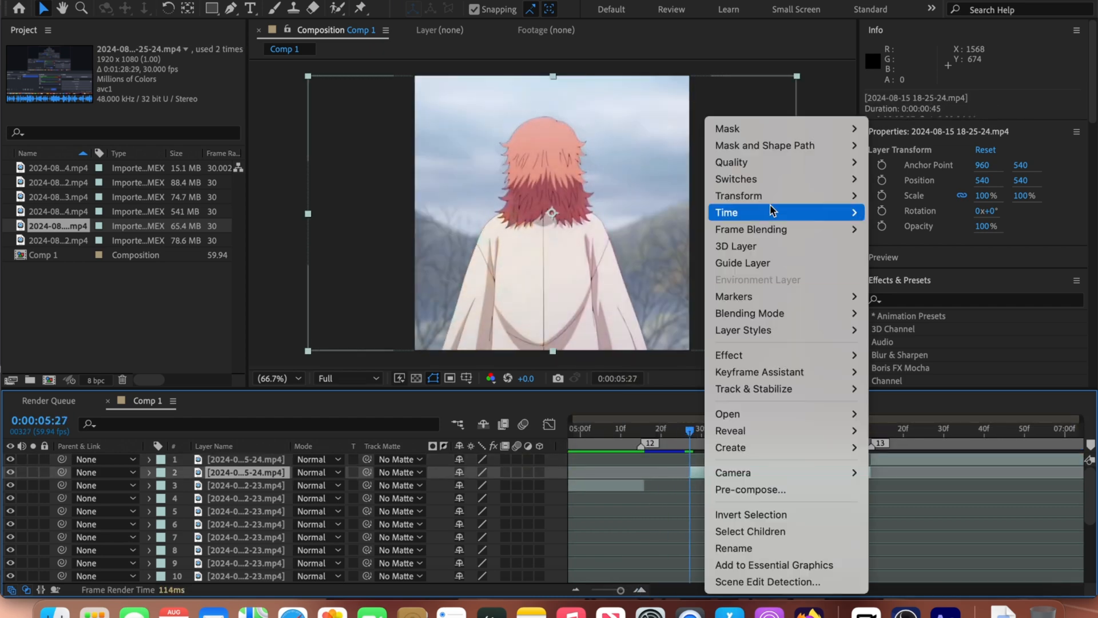
pyautogui.moveTo(772, 213)
pyautogui.click(906, 249)
pyautogui.write('540')
pyautogui.press('Return')
pyautogui.rightClick(854, 478)
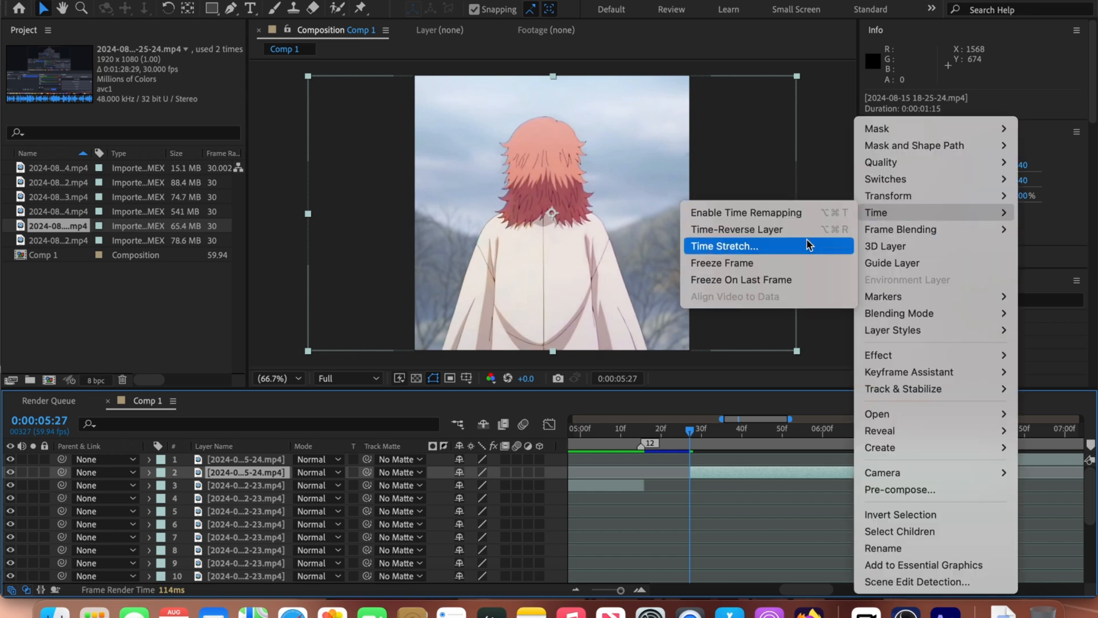
pyautogui.click(809, 245)
pyautogui.write('40')
pyautogui.press('Return')
pyautogui.moveTo(788, 474); pyautogui.dragTo(726, 475)
# Split the remaining clip at marker 14, 0:00:07:33, and trim its first part to start at marker 13.
pyautogui.moveTo(827, 434); pyautogui.dragTo(923, 462)
pyautogui.press('-')
pyautogui.press('-')
pyautogui.press('super+shift+d')
pyautogui.press('j')
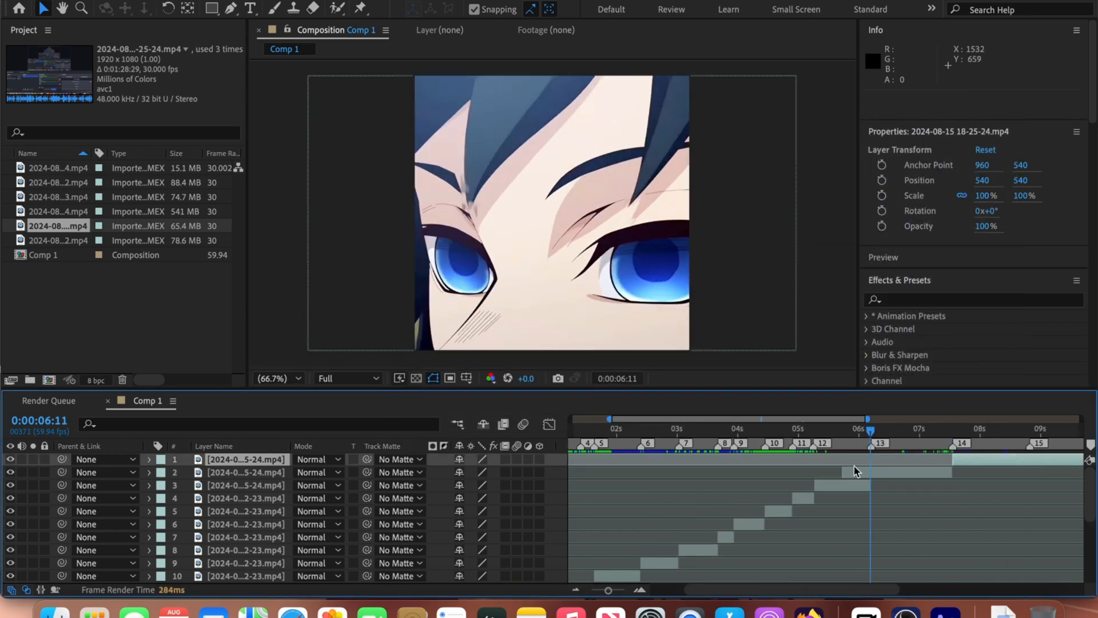
pyautogui.moveTo(844, 472); pyautogui.dragTo(870, 472)
pyautogui.press('space')
# Slide the remainder to the standing swordsman scene and align its start with marker 14, 0:00:07:33.
pyautogui.click(918, 460)
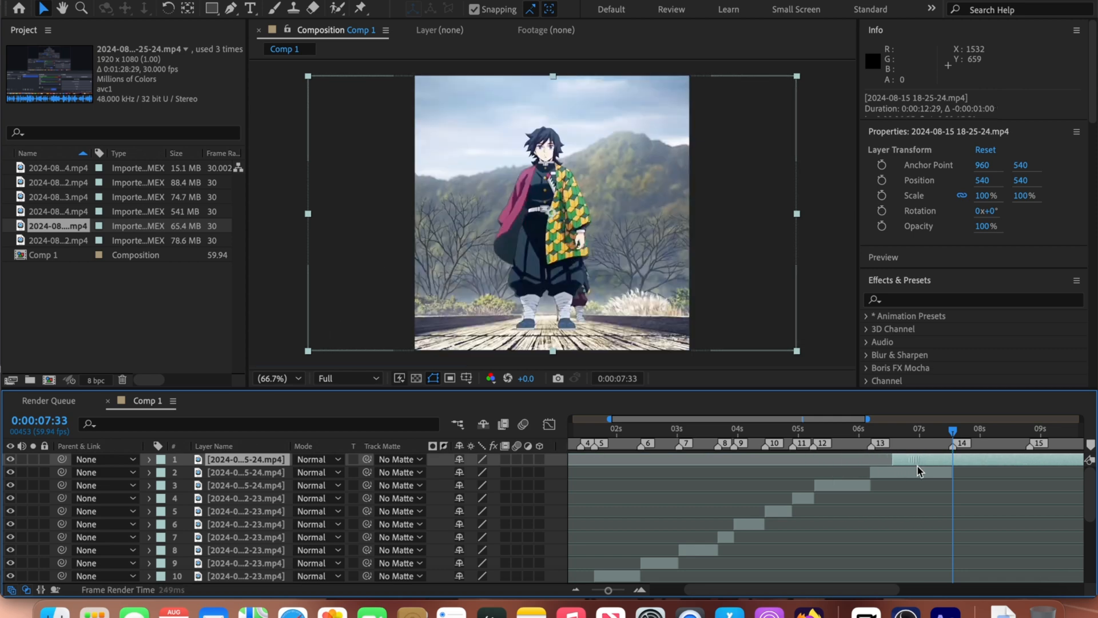
pyautogui.moveTo(942, 457); pyautogui.dragTo(1030, 443)
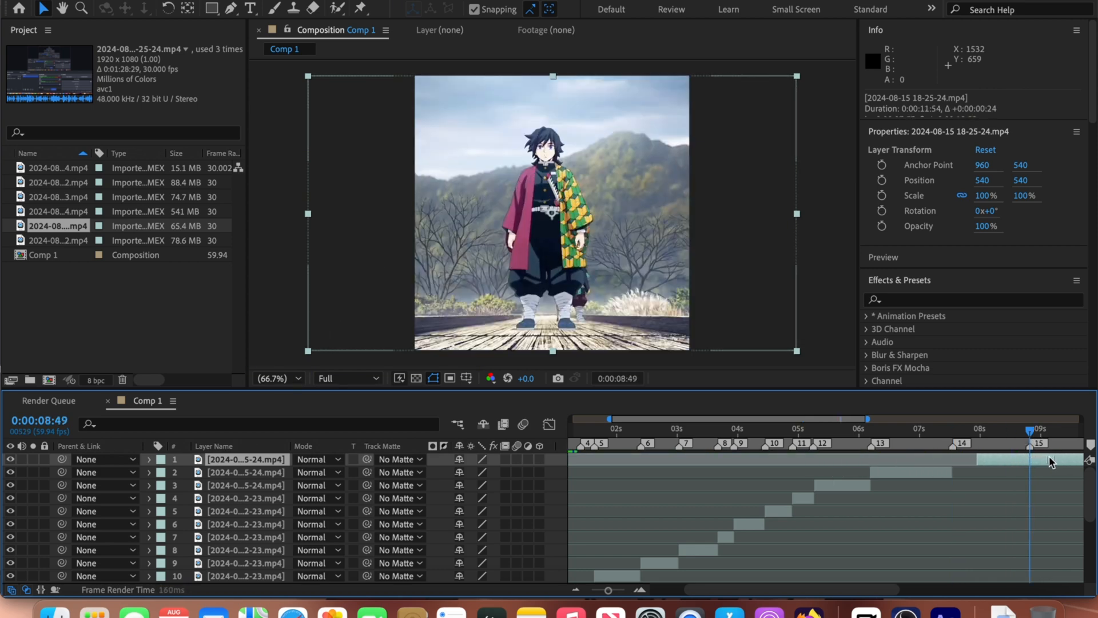
pyautogui.click(953, 433)
pyautogui.moveTo(961, 460); pyautogui.dragTo(953, 461)
pyautogui.click(639, 589)
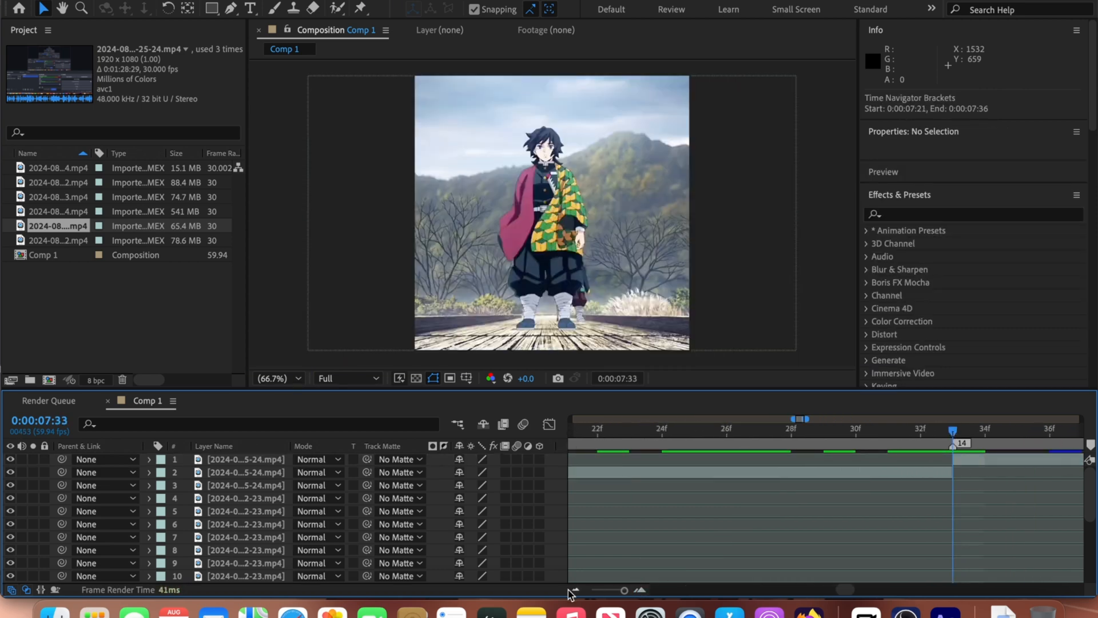
pyautogui.click(578, 590)
# Split the top clip at marker 15, 0:00:08:49, and align the remainder's start with the marker.
pyautogui.click(1032, 431)
pyautogui.click(1034, 459)
pyautogui.press('super+shift+d')
pyautogui.moveTo(1034, 459)
pyautogui.mouseDown()
pyautogui.moveTo(947, 457)
pyautogui.moveTo(1030, 460)
pyautogui.mouseUp()
# Split the top clip at 0:00:10:30, delete the part after the cut, and save the project.
pyautogui.moveTo(1030, 432); pyautogui.dragTo(566, 465)
pyautogui.press('super+shift+d')
pyautogui.click(577, 590)
pyautogui.moveTo(944, 462); pyautogui.dragTo(927, 462)
pyautogui.press('Delete')
pyautogui.press('super+s')
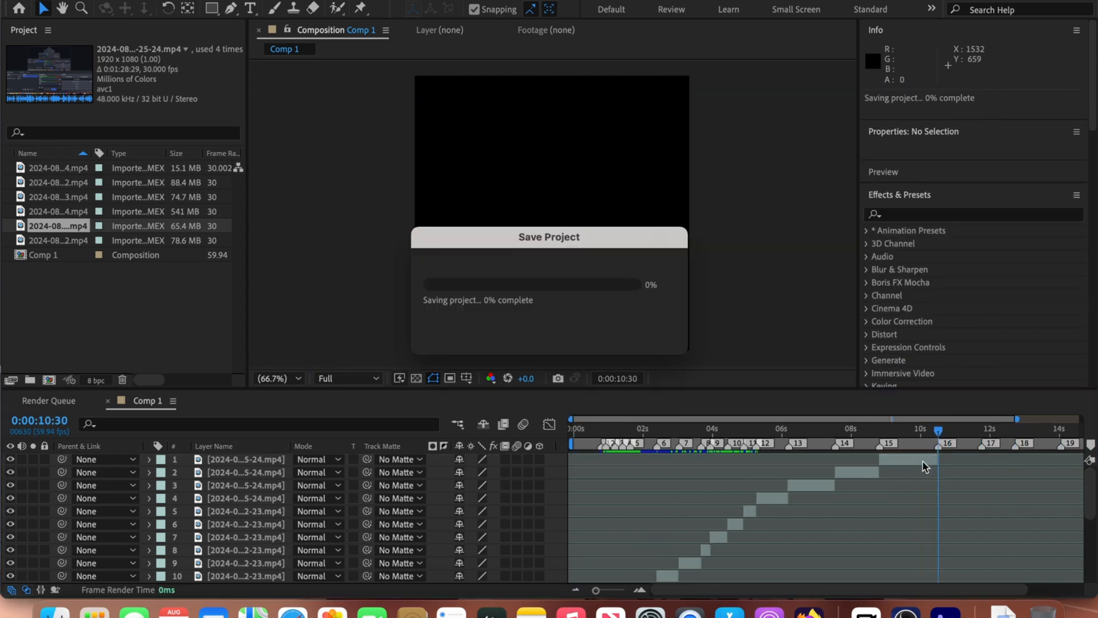
pyautogui.moveTo(57, 240); pyautogui.dragTo(522, 355)
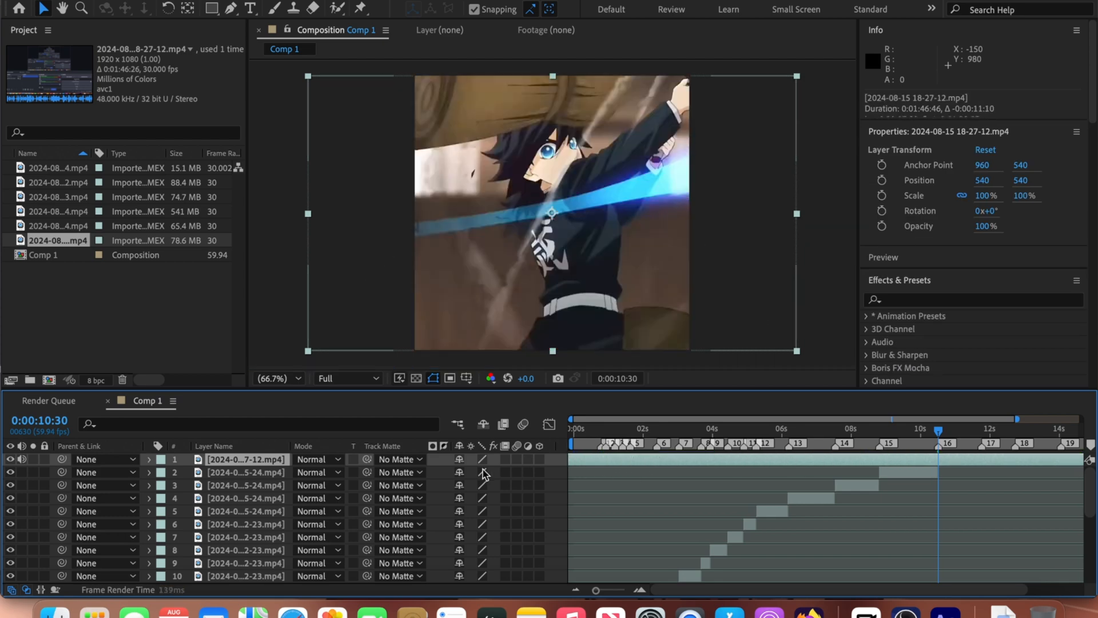
pyautogui.rightClick(851, 118)
pyautogui.moveTo(919, 213)
pyautogui.click(813, 246)
pyautogui.write('40')
pyautogui.press('Return')
# Slide the new clip to the forest scene, split it at 0:00:11:46, and trim the first part's start to 0:00:10:45.
pyautogui.moveTo(813, 458); pyautogui.dragTo(895, 471)
pyautogui.click(982, 438)
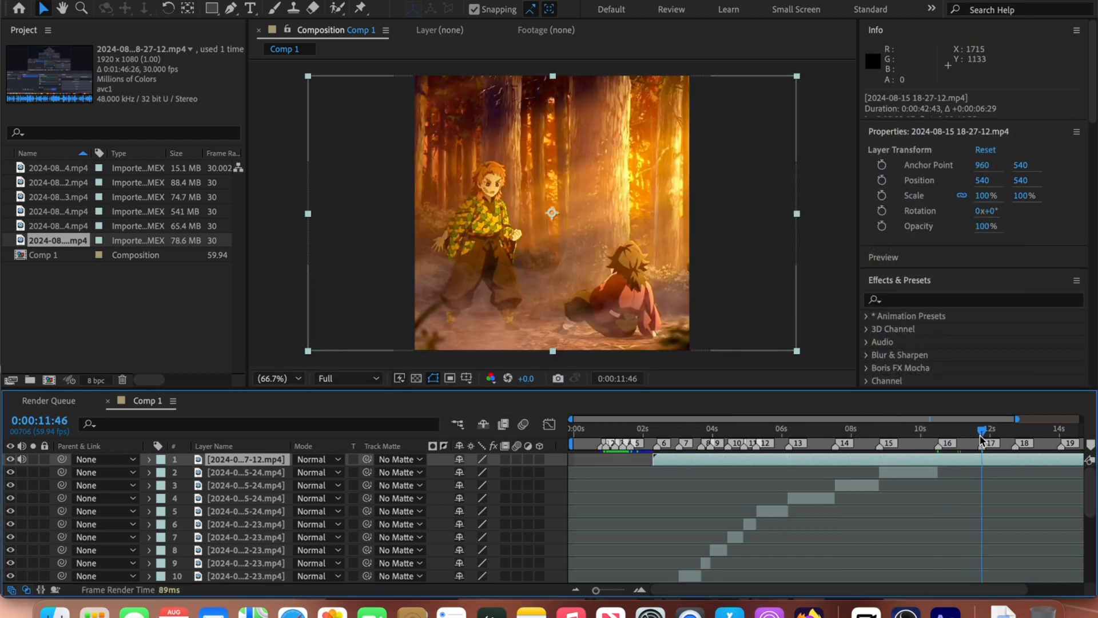
pyautogui.moveTo(1000, 461); pyautogui.dragTo(1009, 464)
pyautogui.press('super+shift+d')
pyautogui.moveTo(951, 432); pyautogui.dragTo(947, 432)
pyautogui.click(945, 471)
pyautogui.hotkey('alt', '[')
# Set the time stretch factor of the clip between markers 16 and 17 to 50.
pyautogui.rightClick(954, 471)
pyautogui.moveTo(919, 213)
pyautogui.click(767, 246)
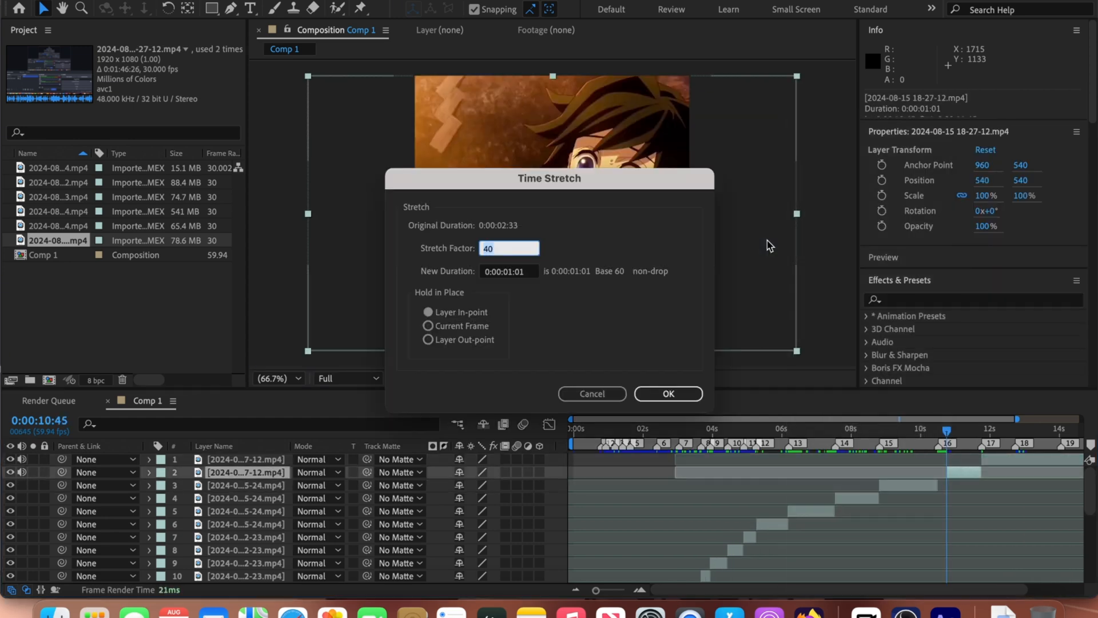
pyautogui.write('50')
pyautogui.press('Return')
# Slide the remaining clip to a different scene, split it at marker 18, and trim the new part's start there.
pyautogui.click(982, 436)
pyautogui.moveTo(996, 461); pyautogui.dragTo(791, 466)
pyautogui.press('super+shift+d')
pyautogui.hotkey('alt', '[')
# Split the top clip at marker 19.
pyautogui.click(1046, 429)
pyautogui.hscroll(3, 1046, 430)
pyautogui.click(988, 436)
pyautogui.press('super+shift+d')
# Try to slide the remainder in time and split it at marker 20, 0:00:15:38.
pyautogui.moveTo(993, 461)
pyautogui.mouseDown()
pyautogui.moveTo(916, 464)
pyautogui.moveTo(972, 462)
pyautogui.mouseUp()
pyautogui.moveTo(1002, 438); pyautogui.dragTo(1043, 437)
pyautogui.press('super+shift+d')
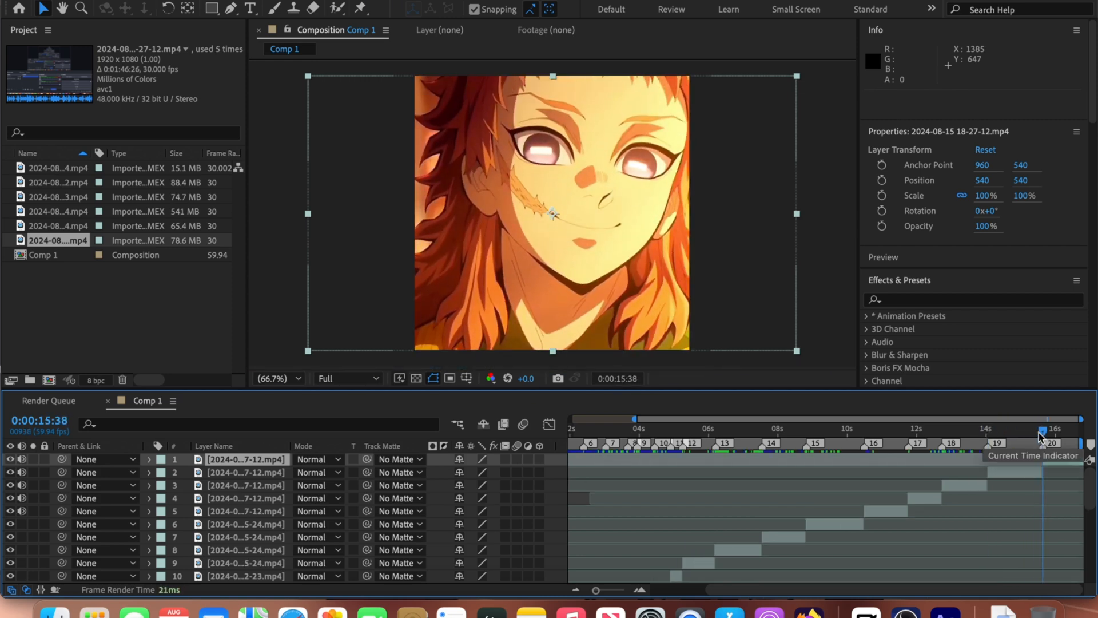
pyautogui.press('super+z')
# Retime the clip at marker 19 to the smiling face close-up and split it at 0:00:15:02.
pyautogui.click(988, 435)
pyautogui.moveTo(958, 459); pyautogui.dragTo(1023, 439)
pyautogui.press('super+shift+d')
# Set the time stretch factor of the clip starting at marker 19 to 150 and trim its end to marker 20.
pyautogui.rightClick(1018, 472)
pyautogui.moveTo(892, 212)
pyautogui.click(812, 246)
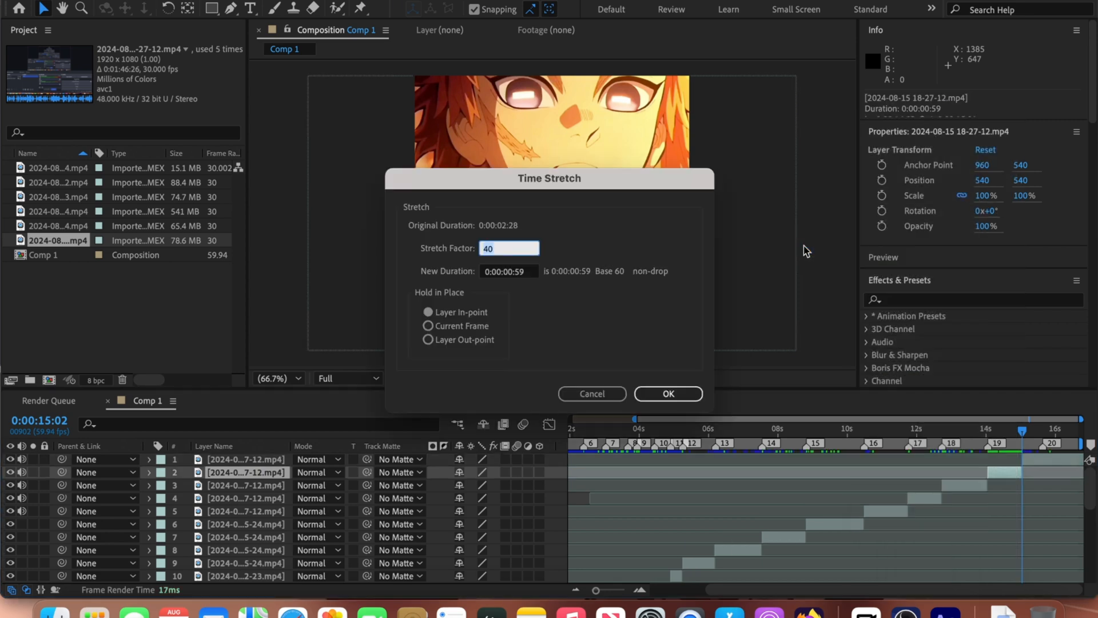
pyautogui.write('150')
pyautogui.press('Return')
pyautogui.moveTo(1039, 472); pyautogui.dragTo(1043, 472)
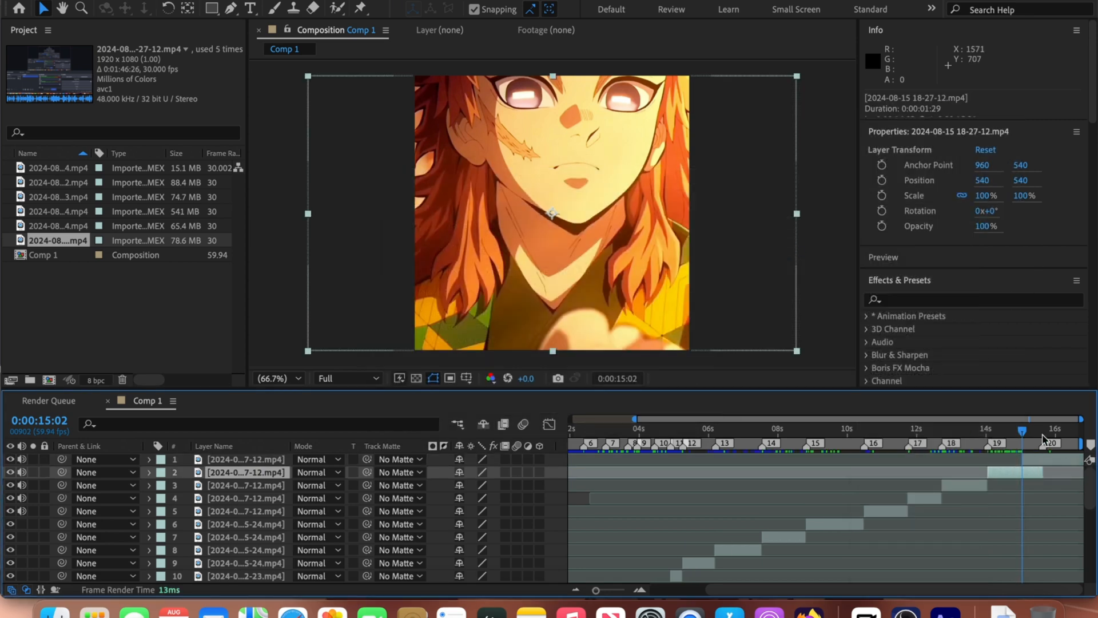
# Trim the last clip so it starts at marker 20 and runs to the end of the composition.
pyautogui.moveTo(1023, 431); pyautogui.dragTo(1042, 430)
pyautogui.moveTo(1036, 459)
pyautogui.mouseDown()
pyautogui.moveTo(1057, 459)
pyautogui.moveTo(1079, 435)
pyautogui.moveTo(1065, 430)
pyautogui.mouseUp()
pyautogui.press('super+shift+d')
pyautogui.press('Delete')
pyautogui.click(1066, 459)
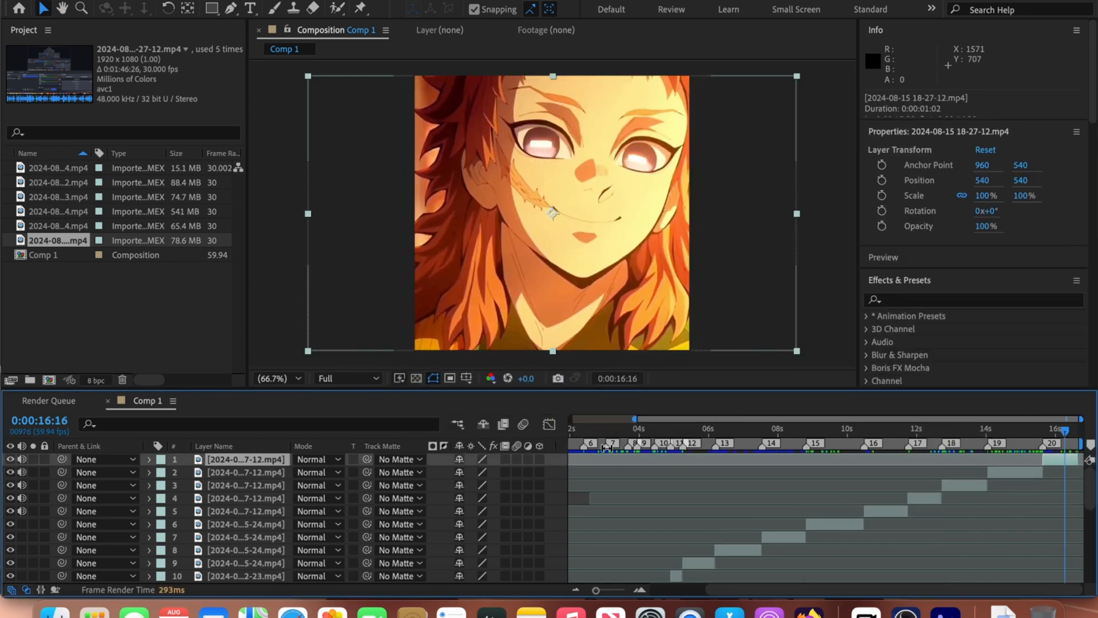
# Select all 21 video layers together and set their scale to 101%.
pyautogui.click(578, 501)
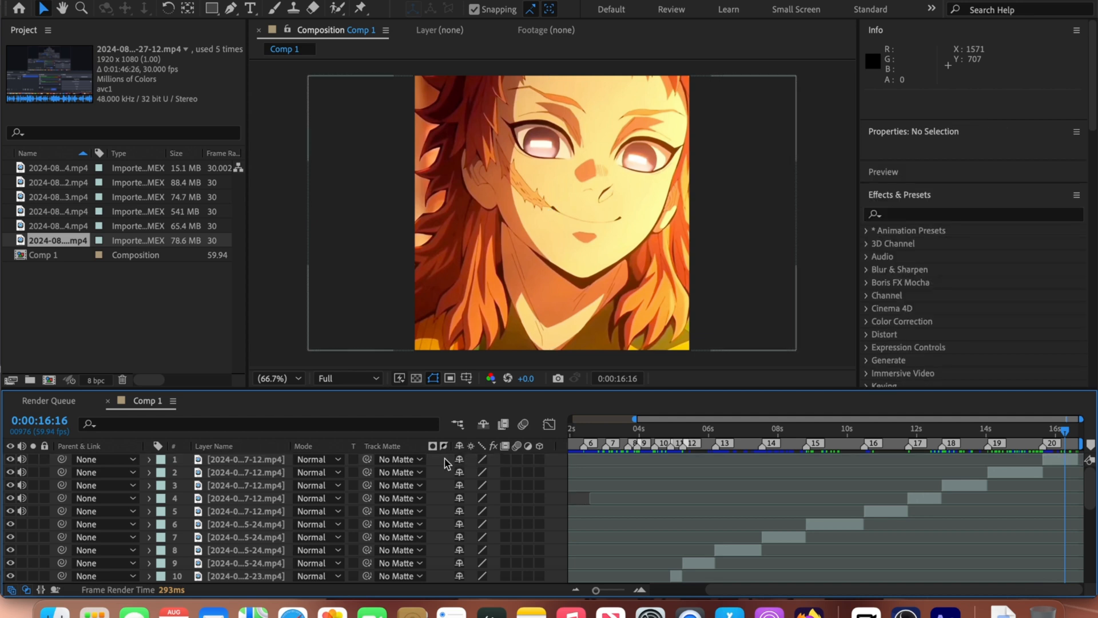
pyautogui.click(445, 460)
pyautogui.keyDown('shift'); pyautogui.click(449, 470); pyautogui.keyUp('shift')
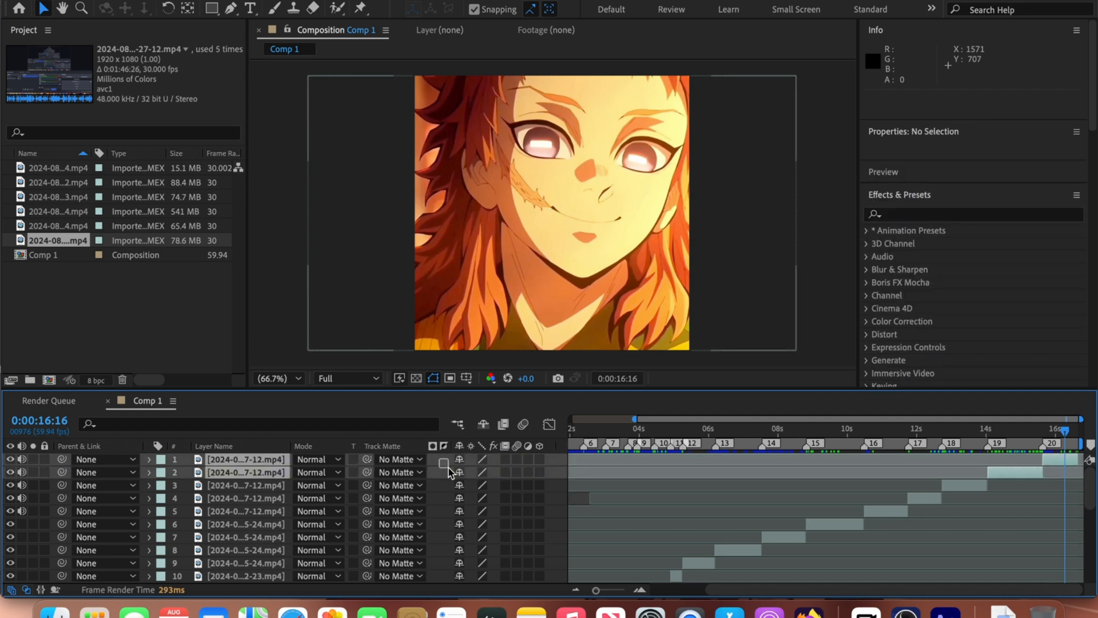
pyautogui.moveTo(448, 473); pyautogui.dragTo(449, 486)
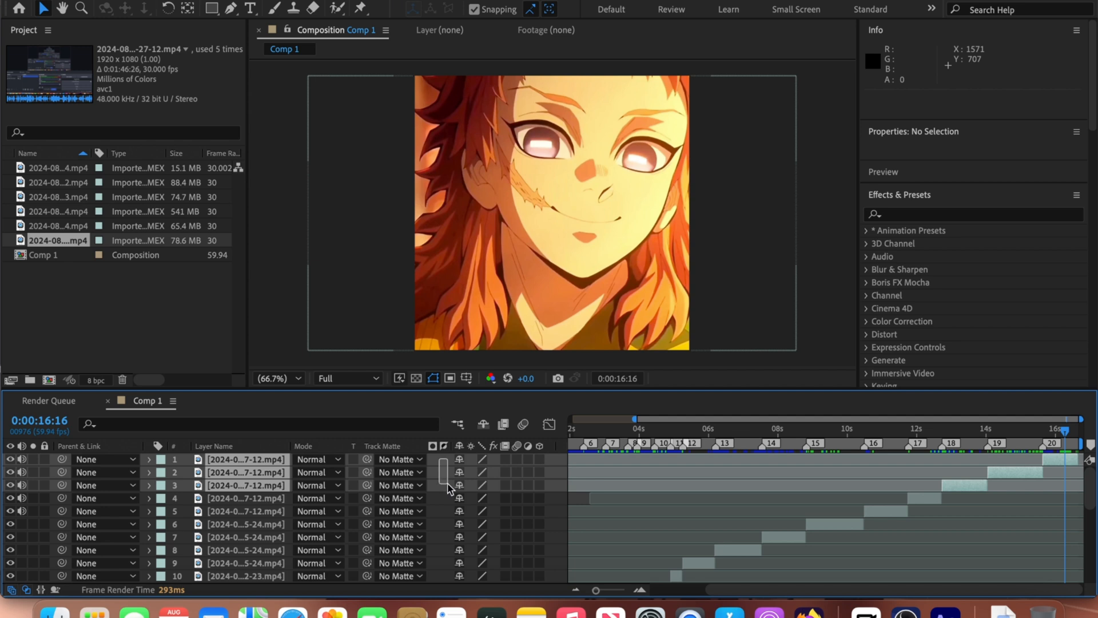
pyautogui.moveTo(449, 486); pyautogui.dragTo(464, 404)
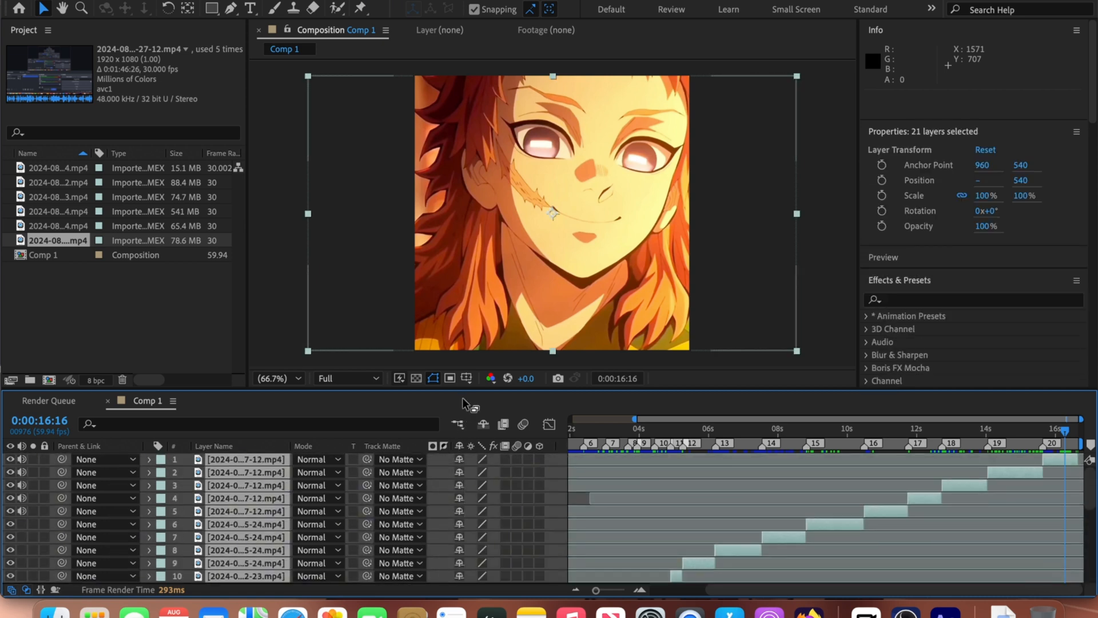
pyautogui.click(1022, 197)
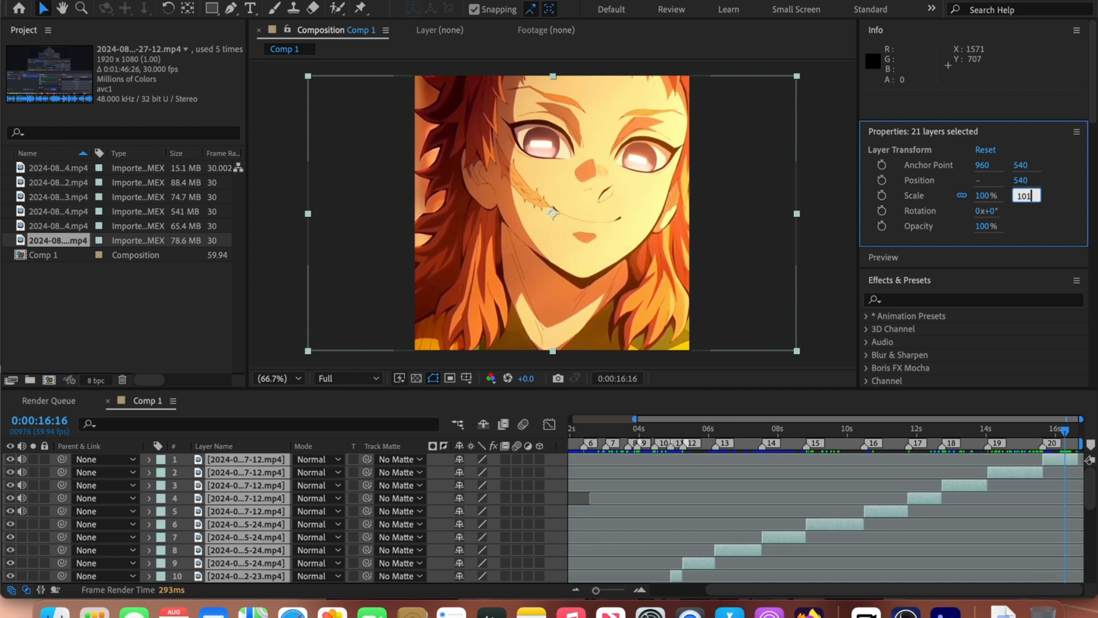
pyautogui.press('Return')
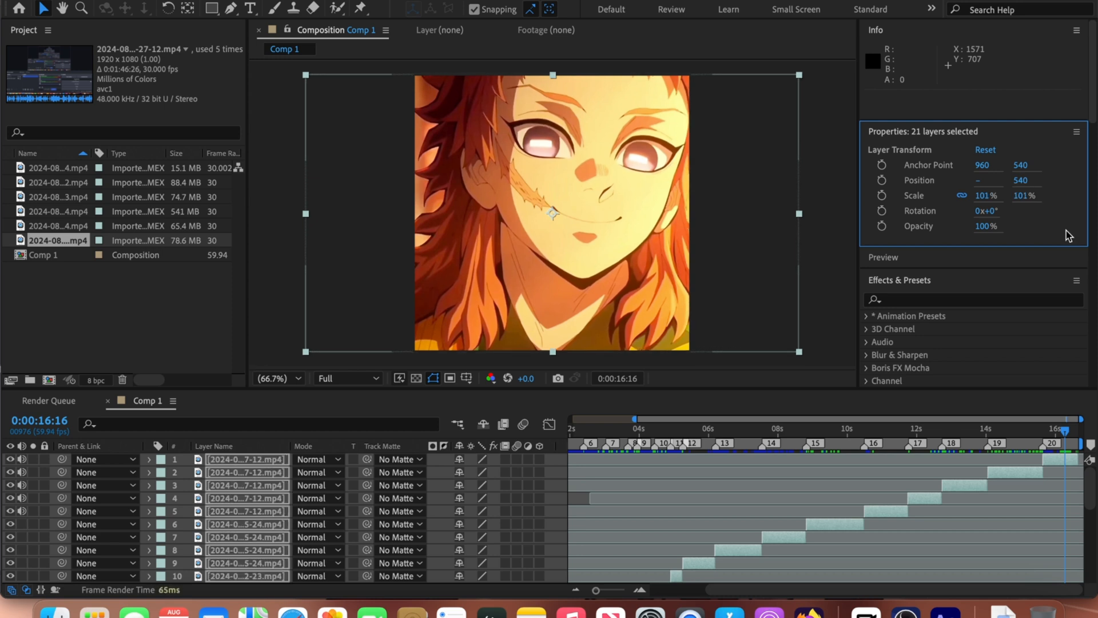
# Pre-compose layers 1, 2 and 3 individually, moving all attributes and adjusting each composition's duration to the layer's time span.
pyautogui.click(583, 510)
pyautogui.click(578, 590)
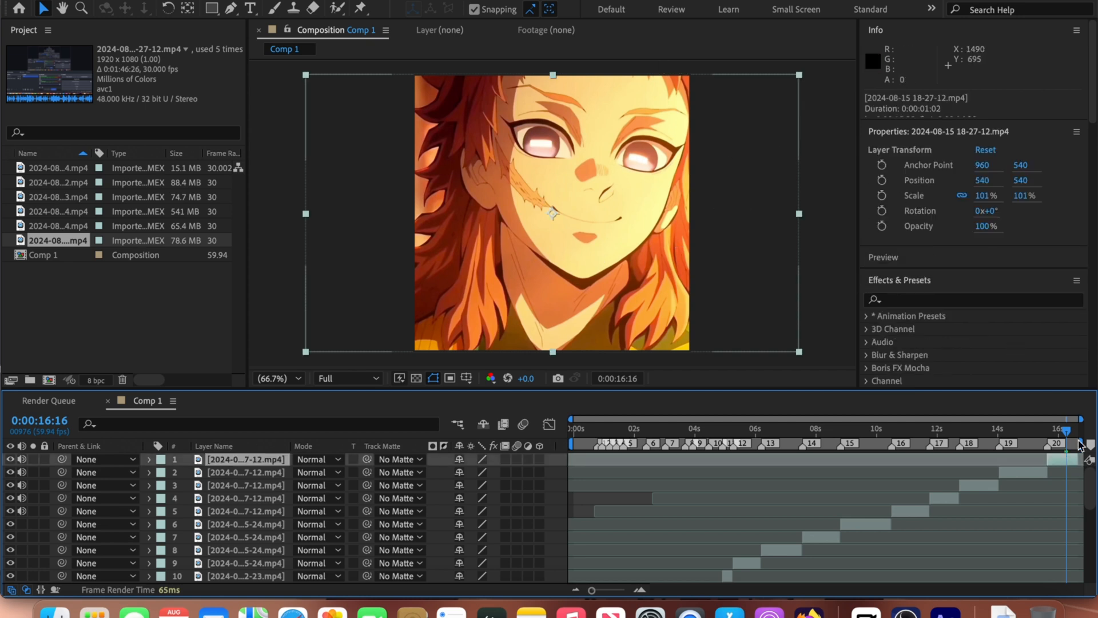
pyautogui.press('super+shift+c')
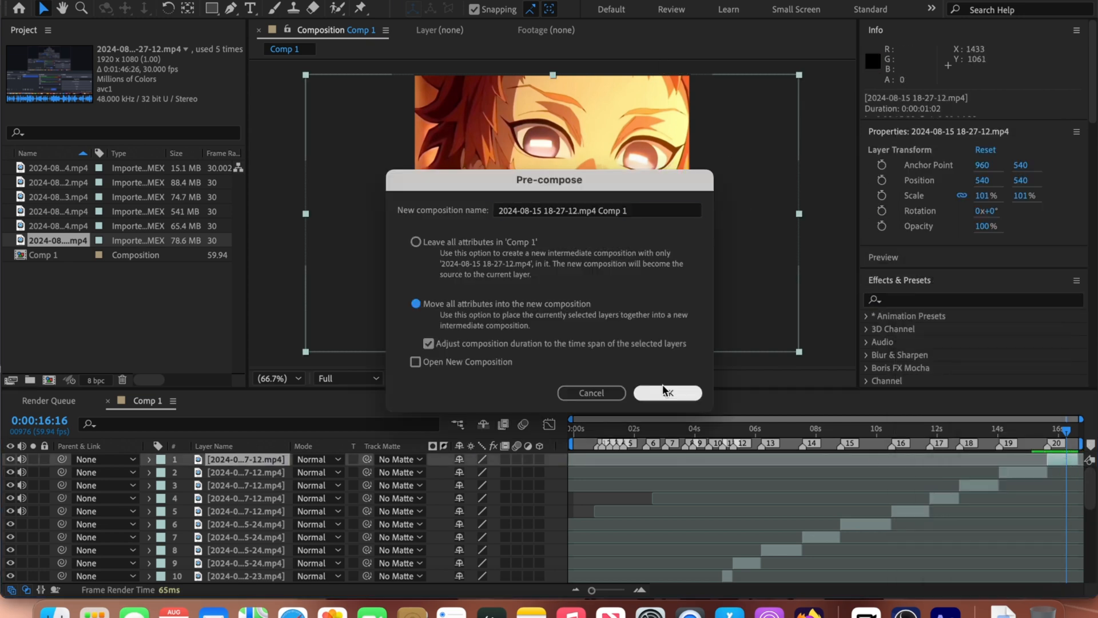
pyautogui.press('Return')
pyautogui.press('super+Down')
pyautogui.press('super+shift+c')
pyautogui.click(986, 486)
pyautogui.press('super+shift+c')
pyautogui.click(688, 393)
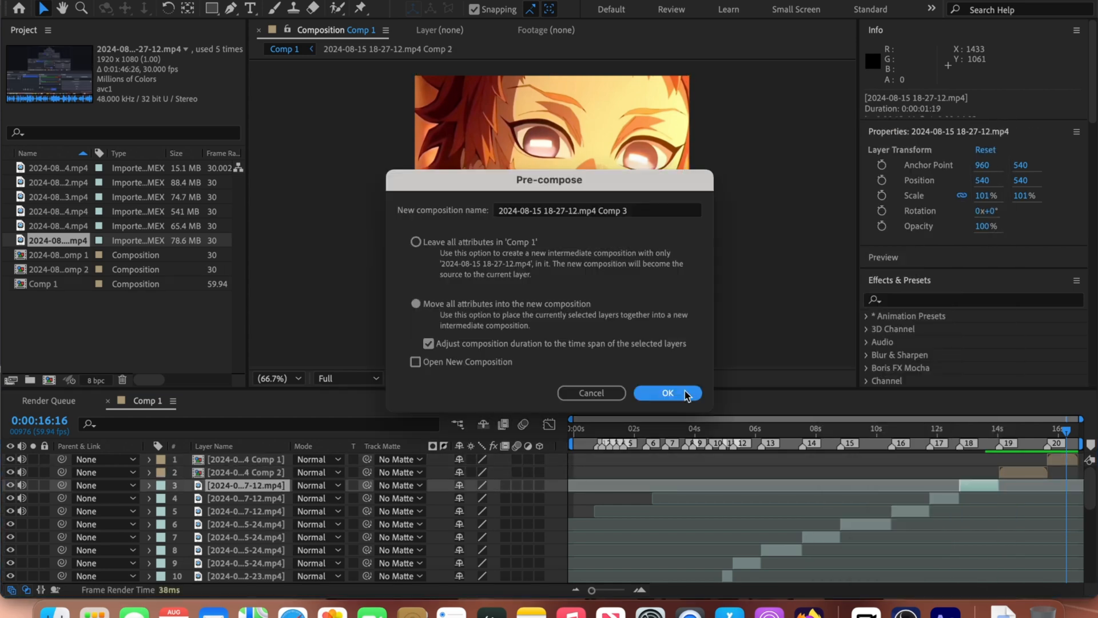
# Pre-compose layers 4 and 5, the clips starting at markers 17 and 16, each into its own composition.
pyautogui.click(948, 499)
pyautogui.press('super+shift+c')
pyautogui.click(690, 395)
pyautogui.click(910, 511)
pyautogui.press('super+shift+c')
pyautogui.click(699, 395)
# Pre-compose layers 6, 7 and 8, the 18-25-24 clips starting at markers 15, 14 and 13, individually.
pyautogui.scroll(-5, 864, 486)
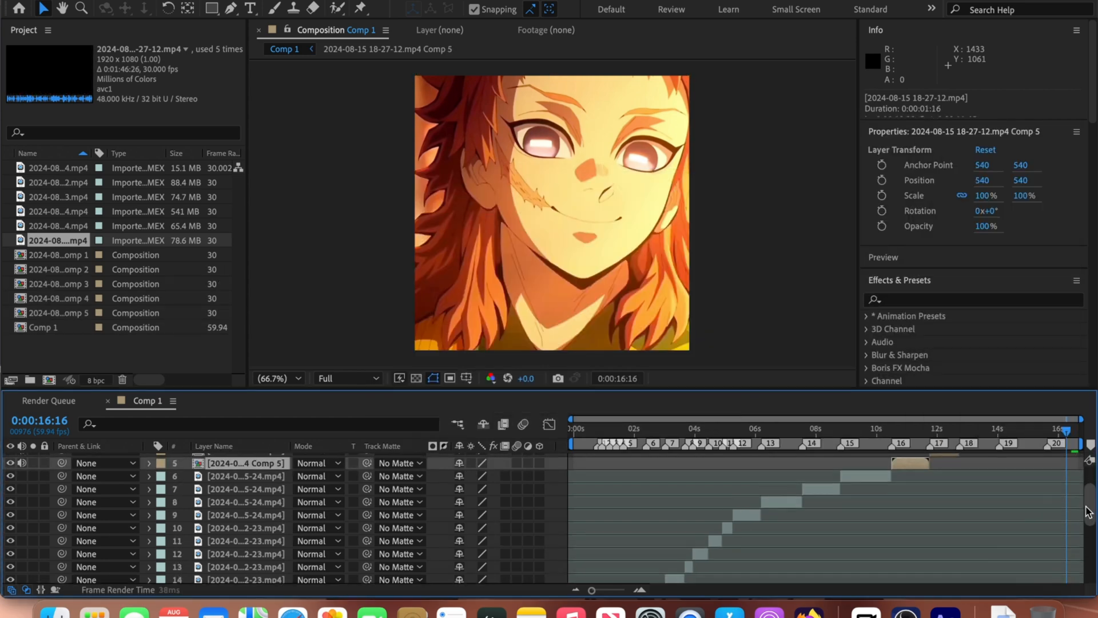
pyautogui.rightClick(858, 460)
pyautogui.click(881, 489)
pyautogui.click(699, 393)
pyautogui.rightClick(819, 472)
pyautogui.click(840, 488)
pyautogui.click(695, 393)
pyautogui.rightClick(775, 486)
pyautogui.click(798, 488)
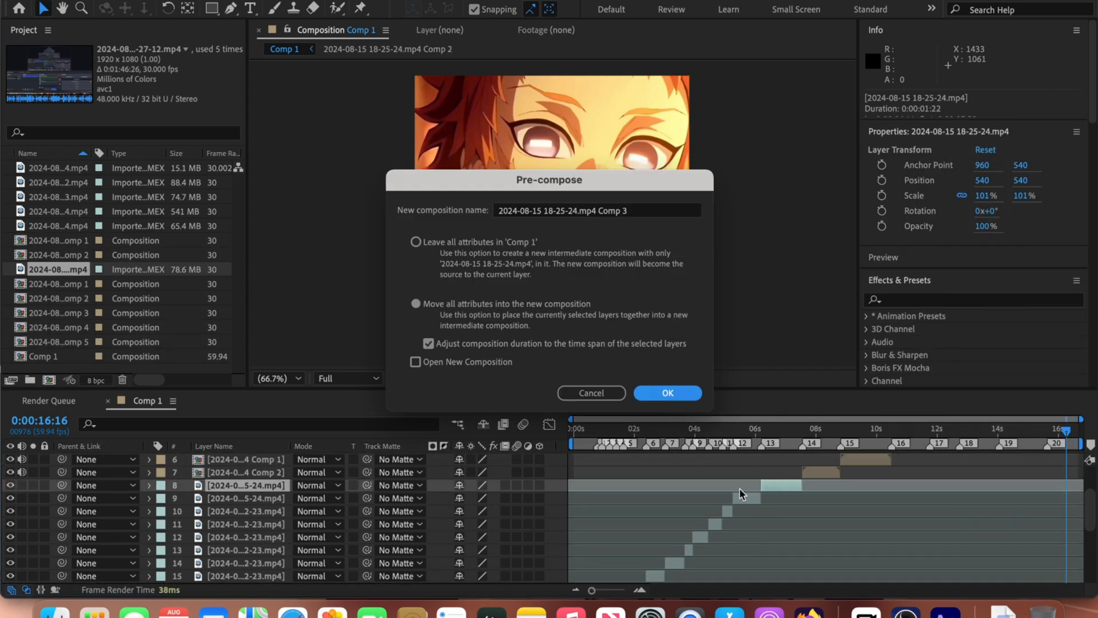
pyautogui.click(675, 394)
# Pre-compose layers 9 and 10 each into its own composition with all attributes moved.
pyautogui.rightClick(743, 497)
pyautogui.click(765, 488)
pyautogui.click(674, 396)
pyautogui.rightClick(728, 510)
pyautogui.click(750, 489)
pyautogui.moveTo(1090, 517); pyautogui.dragTo(1090, 538)
# Pre-compose layers 11 and 12 from the 16-32-23 footage into separate compositions.
pyautogui.click(714, 461)
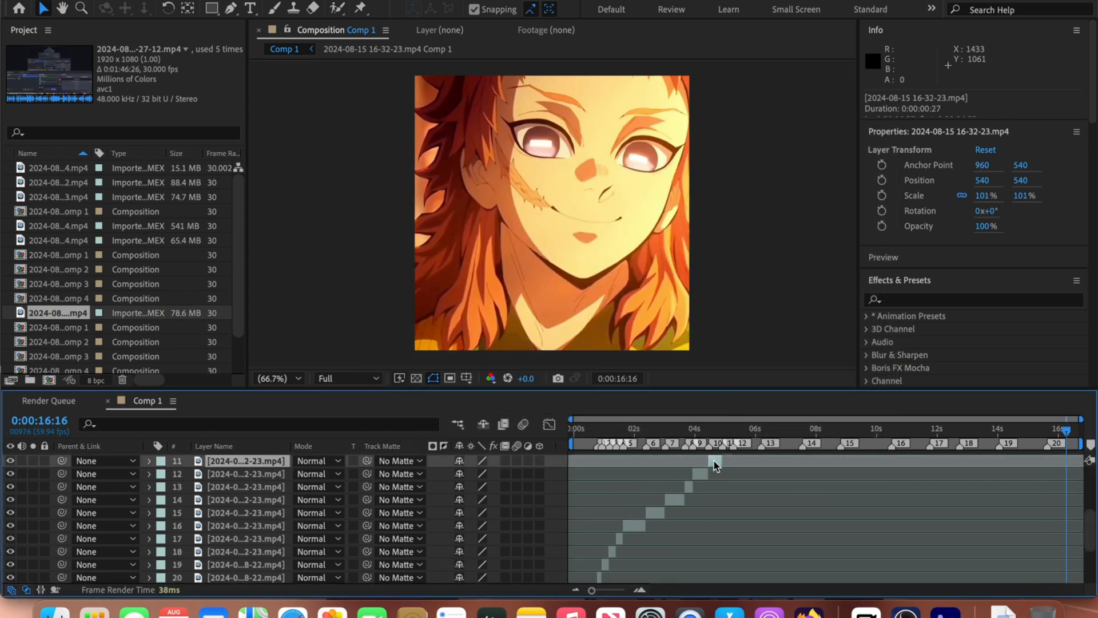
pyautogui.press('super+shift+c')
pyautogui.click(693, 394)
pyautogui.click(701, 474)
pyautogui.press('super+shift+c')
pyautogui.click(658, 397)
# Pre-compose layers 13, 14 and 15 individually, moving all attributes into the new compositions.
pyautogui.click(689, 484)
pyautogui.rightClick(689, 484)
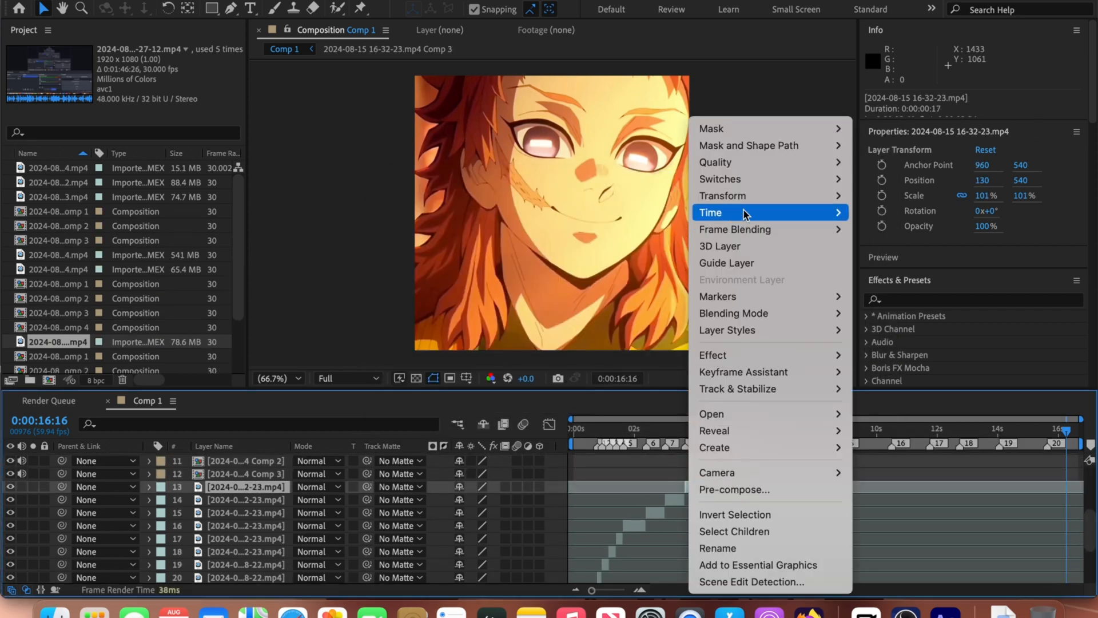
pyautogui.click(712, 489)
pyautogui.click(668, 393)
pyautogui.click(675, 499)
pyautogui.press('super+shift+c')
pyautogui.click(658, 512)
pyautogui.press('super+shift+c')
pyautogui.click(670, 393)
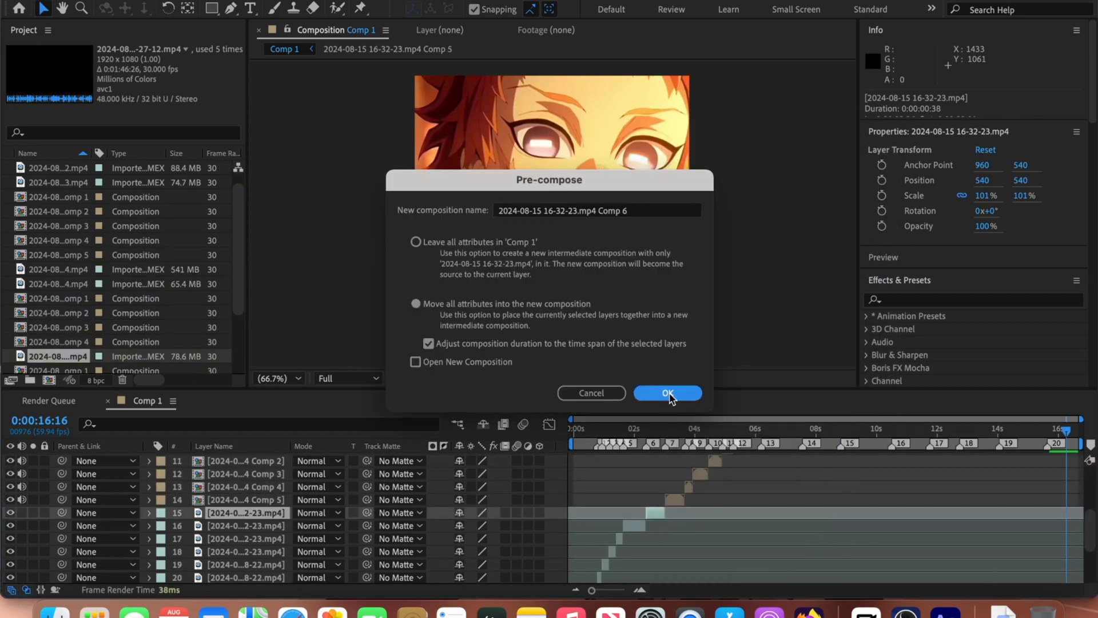
# Pre-compose layers 16 and 17 each into its own composition.
pyautogui.click(641, 522)
pyautogui.press('super+shift+c')
pyautogui.click(642, 389)
pyautogui.click(619, 538)
pyautogui.press('super+shift+c')
pyautogui.click(668, 393)
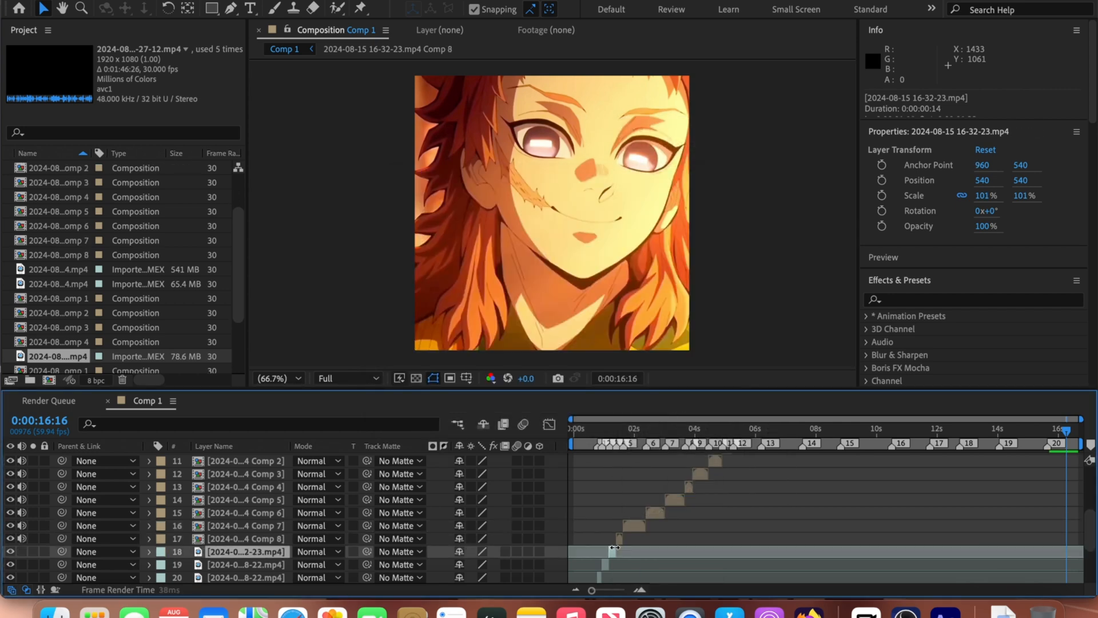
# Pre-compose layers 18 and 19 separately with their durations matched to the clips.
pyautogui.click(612, 552)
pyautogui.press('super+shift+c')
pyautogui.click(667, 393)
pyautogui.click(605, 565)
pyautogui.press('super+shift+c')
pyautogui.click(668, 393)
# Pre-compose the two remaining 16-28-22 clips, layers 20 and 21, leaving the audio layer as it is.
pyautogui.scroll(-2, 1092, 531)
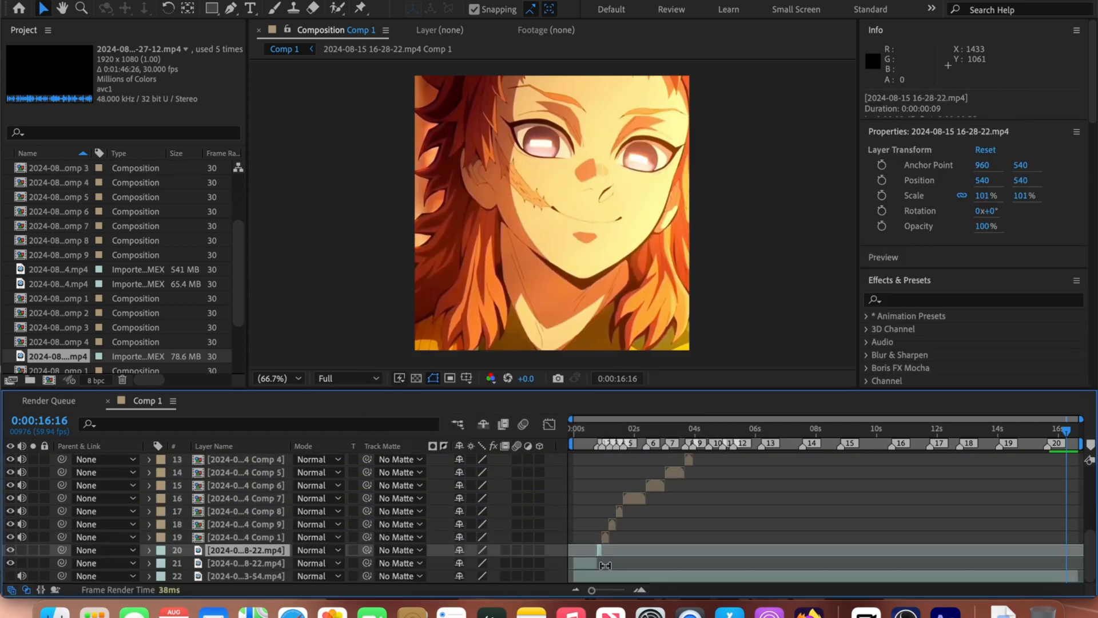
pyautogui.click(598, 564)
pyautogui.press('super+shift+c')
pyautogui.click(668, 394)
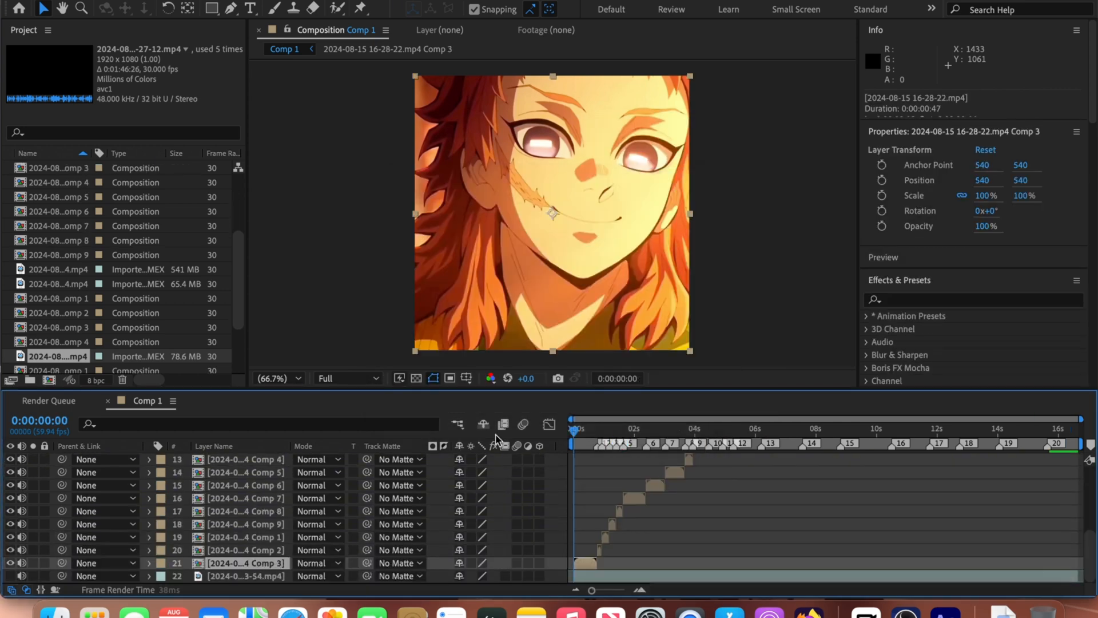
# Keyframe the opening clip's opacity from 0% at 0:00:00:00 to 100% at 0:00:00:07.
pyautogui.click(640, 588)
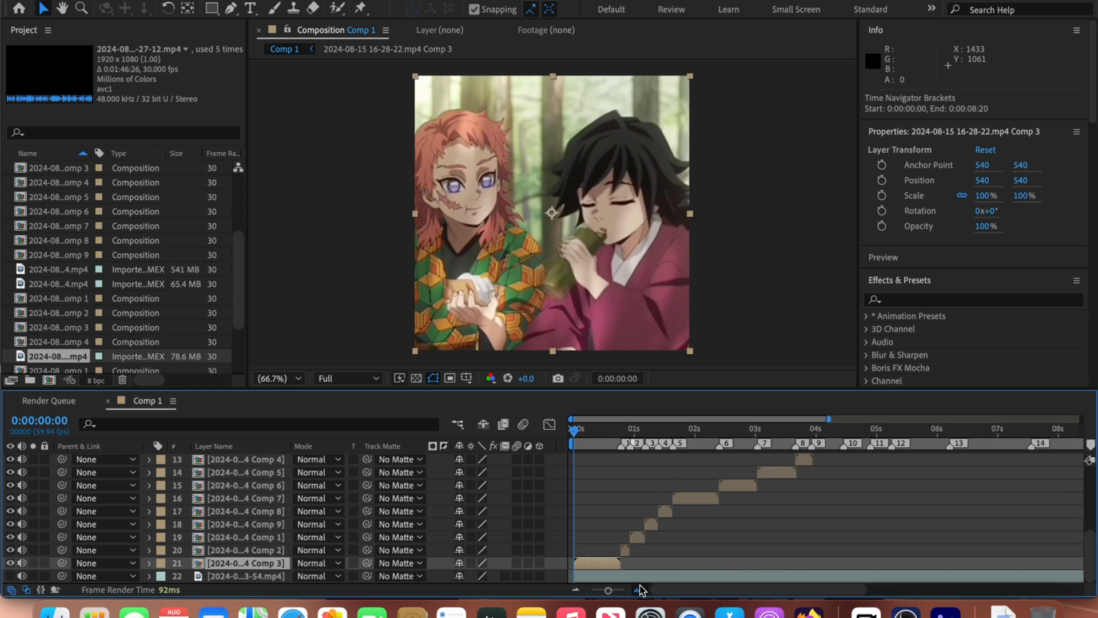
pyautogui.click(640, 587)
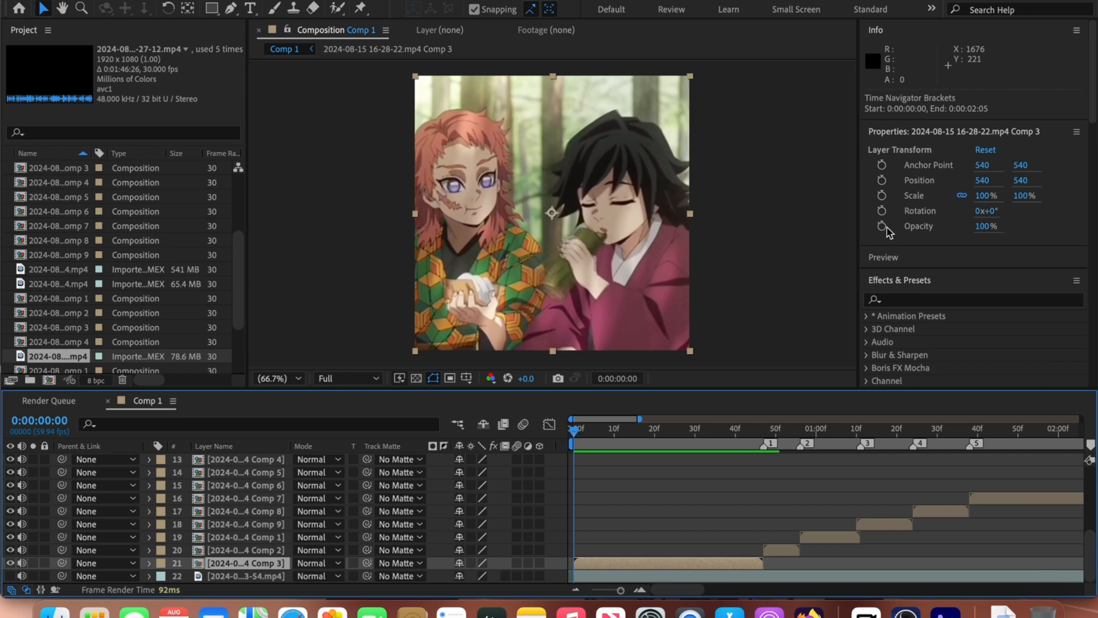
pyautogui.click(883, 225)
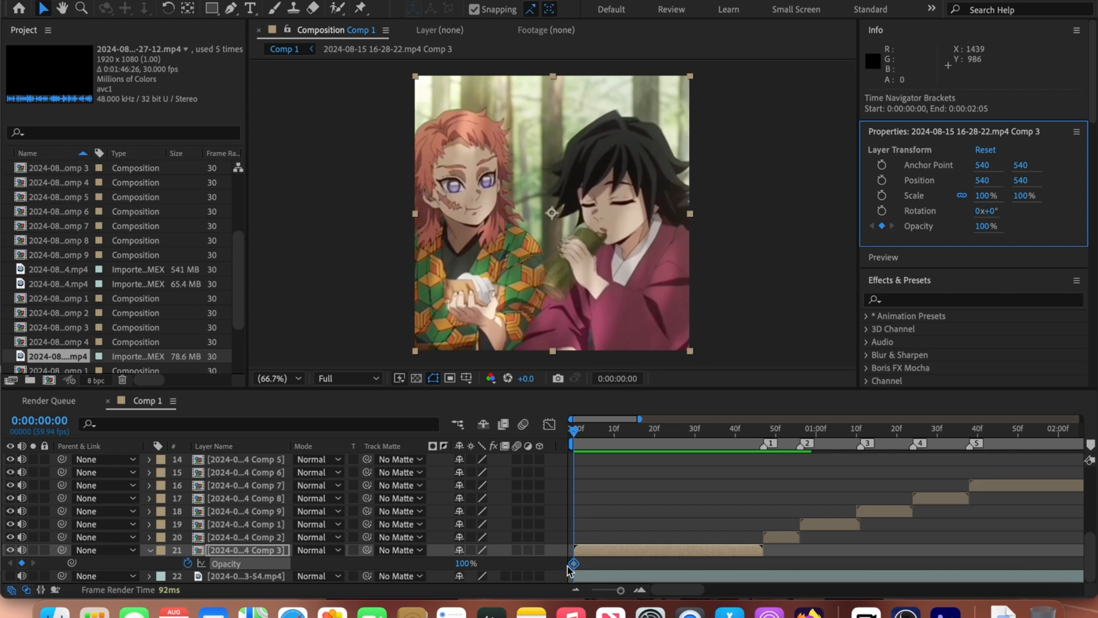
pyautogui.moveTo(574, 564); pyautogui.dragTo(591, 566)
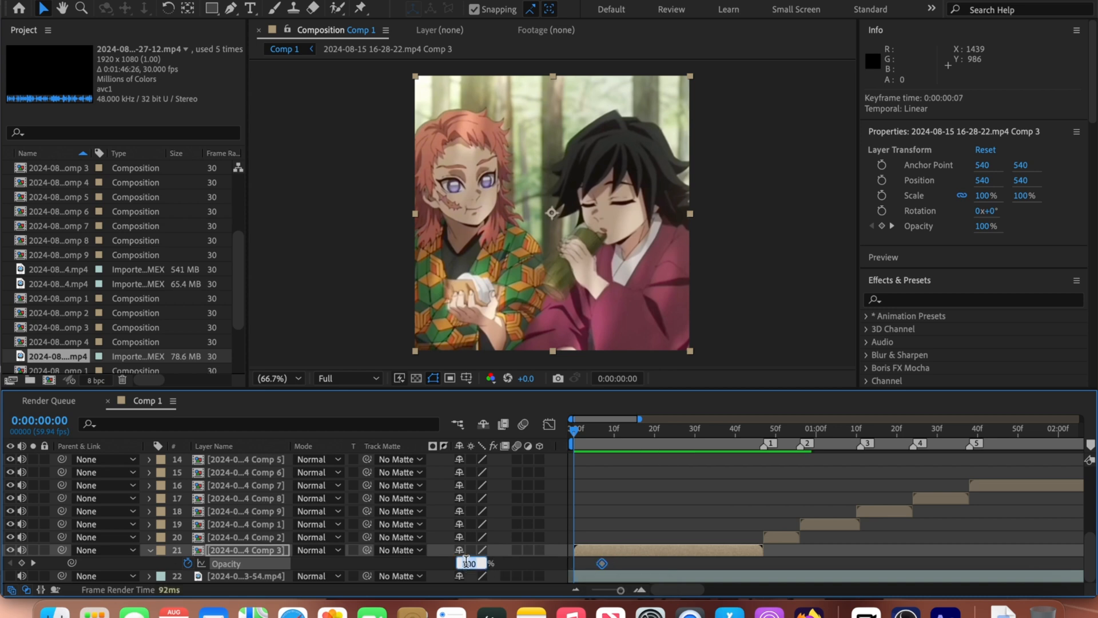
pyautogui.click(615, 566)
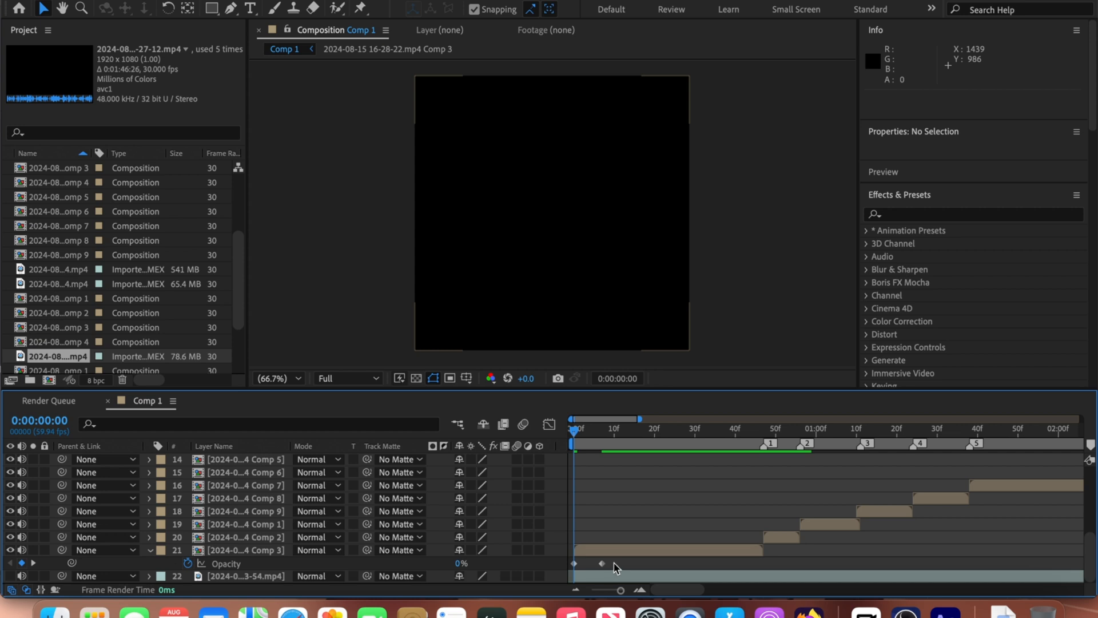
# Apply Easy Ease to both opacity keyframes of the opening clip.
pyautogui.click(552, 562)
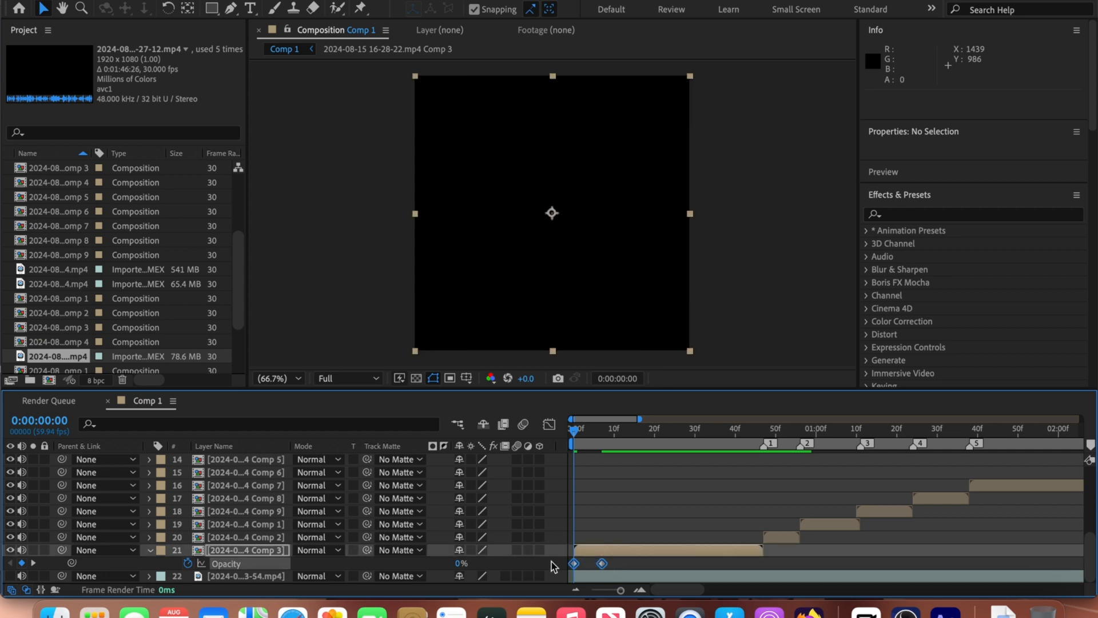
pyautogui.rightClick(603, 565)
pyautogui.moveTo(658, 582)
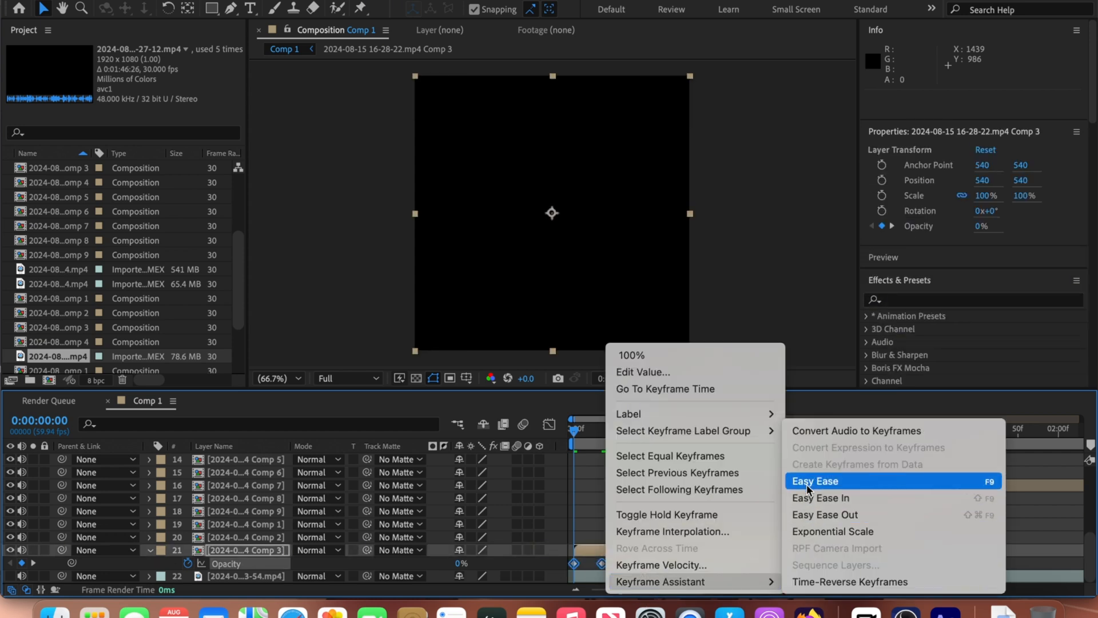
pyautogui.click(806, 484)
# Reshape the opacity curve in the graph editor so it rises steeply from the first keyframe and levels out early.
pyautogui.click(549, 424)
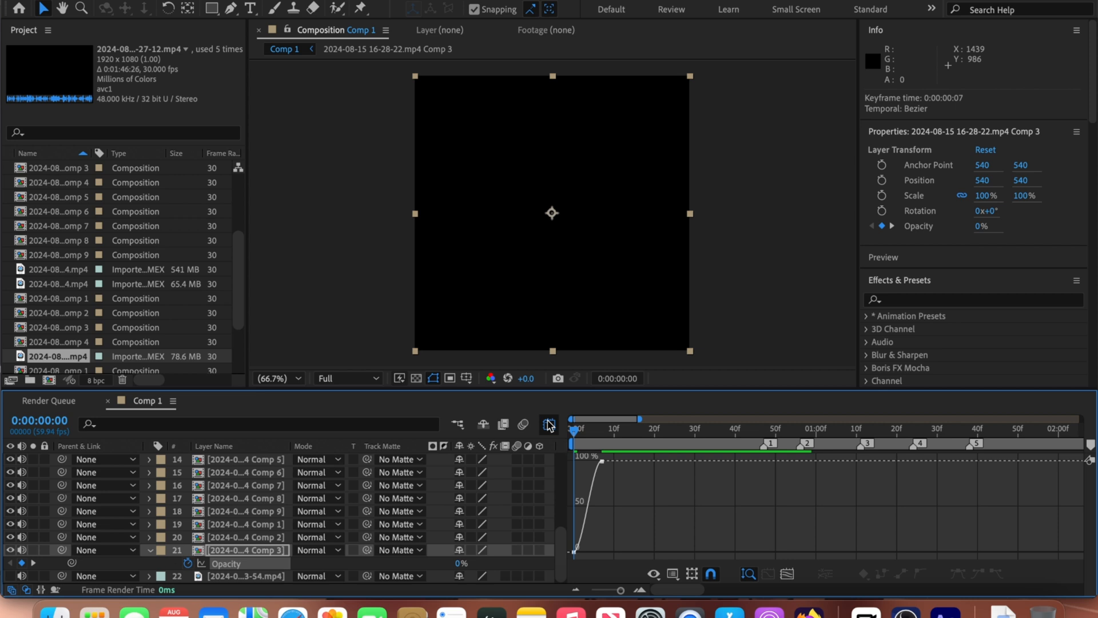
pyautogui.click(640, 590)
pyautogui.click(639, 589)
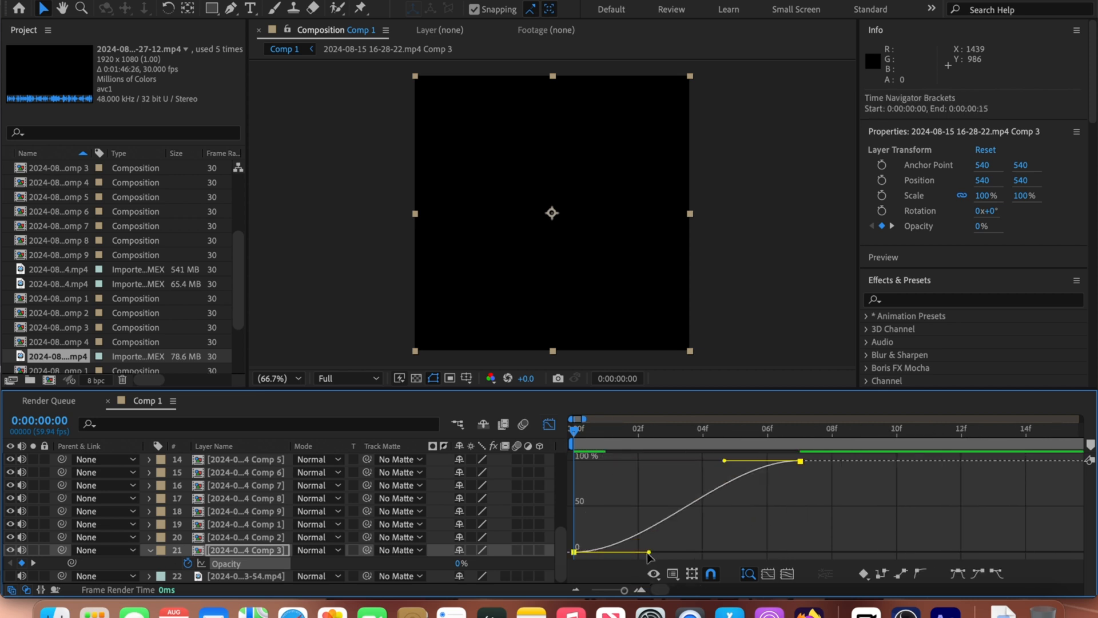
pyautogui.moveTo(649, 553); pyautogui.dragTo(604, 476)
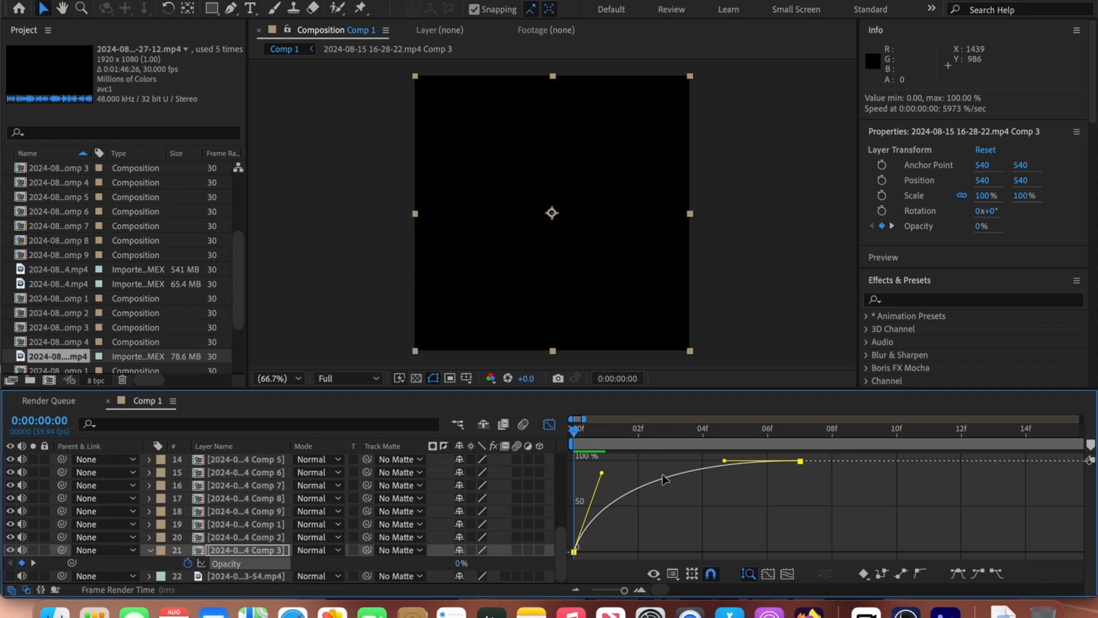
pyautogui.moveTo(724, 461); pyautogui.dragTo(631, 463)
pyautogui.click(550, 425)
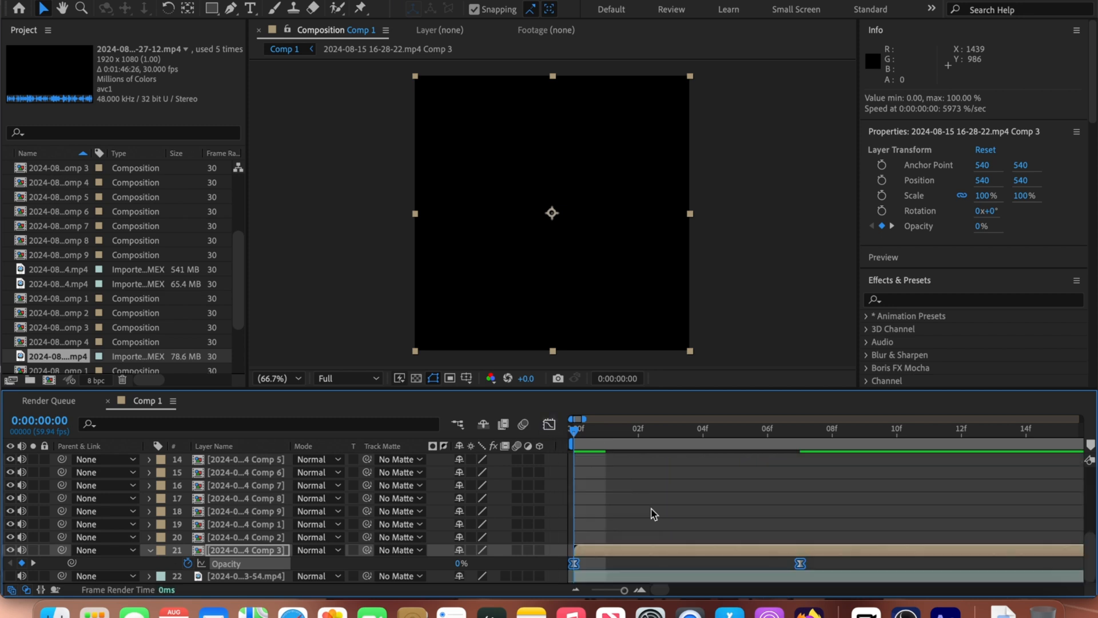
pyautogui.click(656, 513)
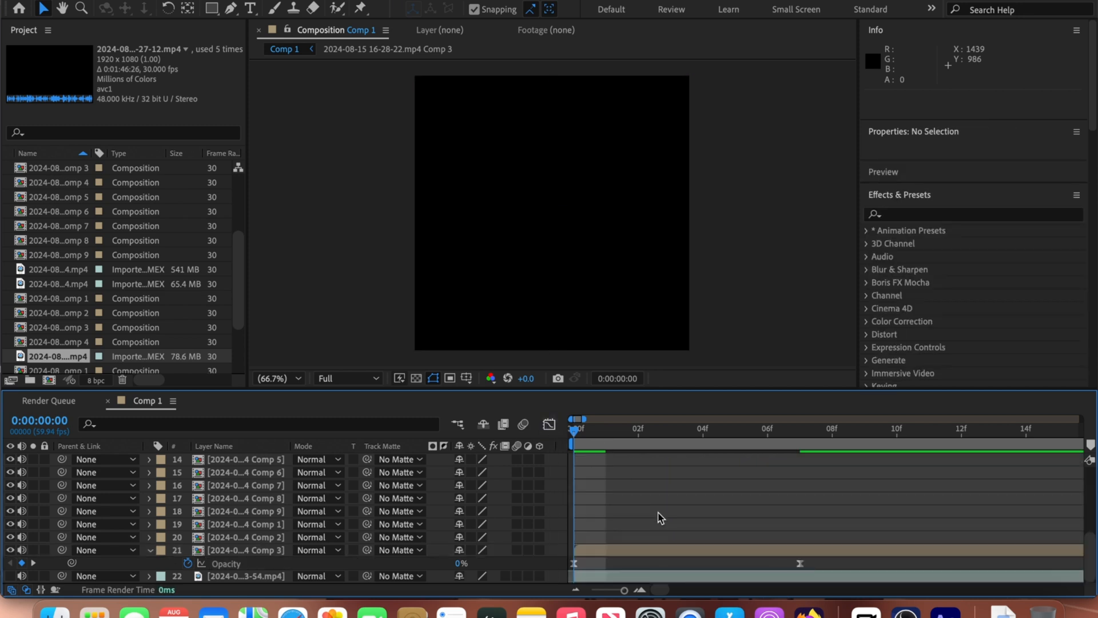
# Move the opening clip's 100% opacity keyframe to 0:00:00:13.
pyautogui.click(573, 591)
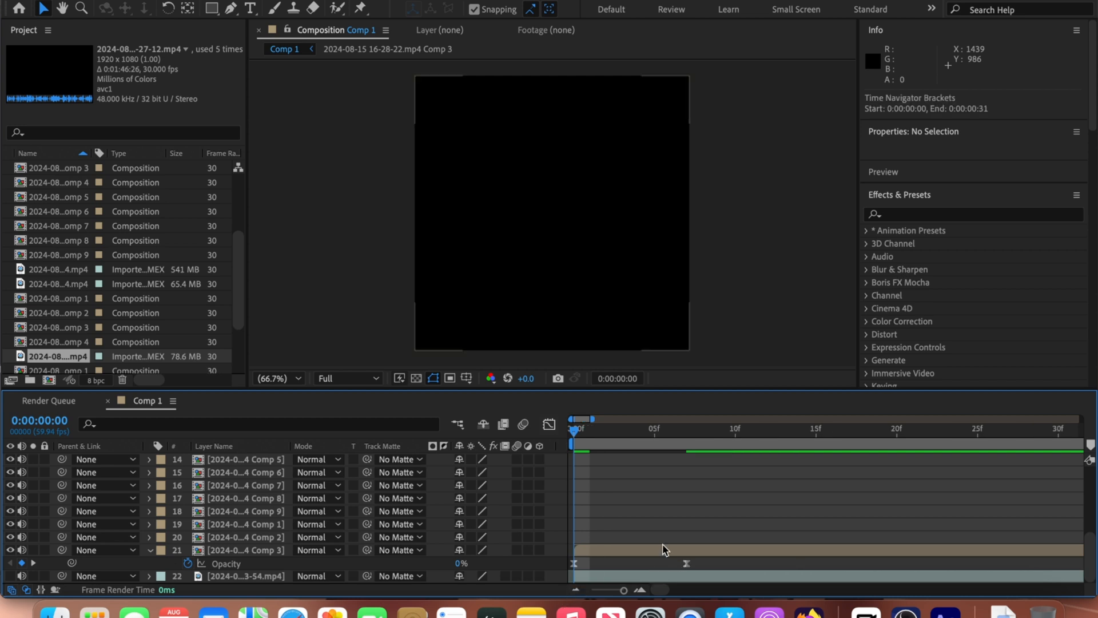
pyautogui.moveTo(687, 564); pyautogui.dragTo(768, 564)
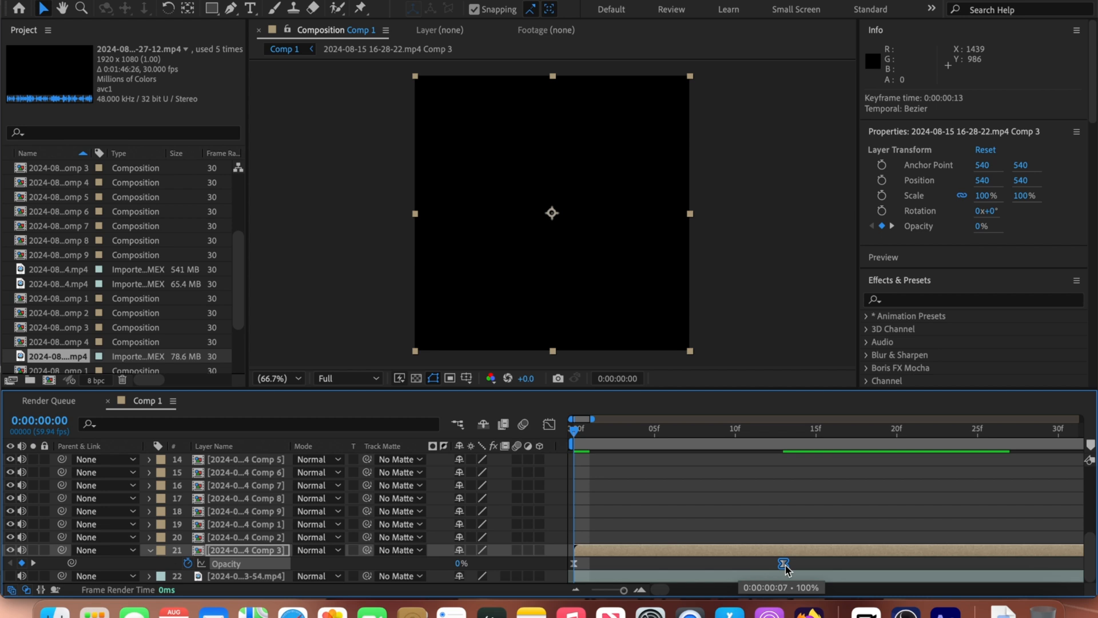
pyautogui.click(576, 590)
pyautogui.click(576, 590)
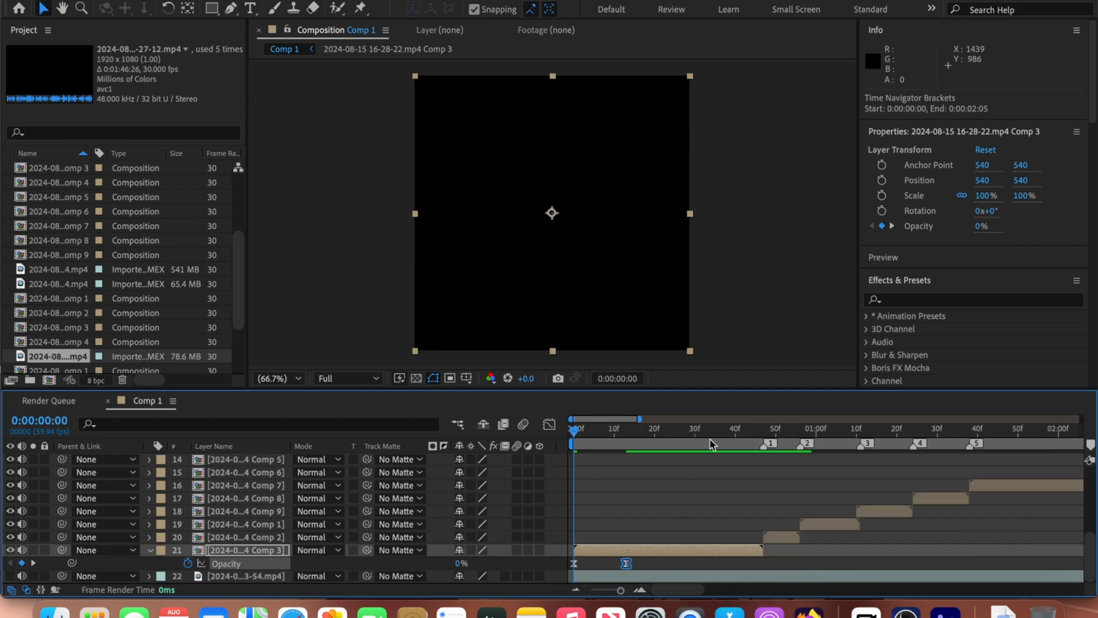
# Preview the fade-in at the start of the opening clip.
pyautogui.moveTo(713, 444); pyautogui.dragTo(590, 456)
pyautogui.click(601, 495)
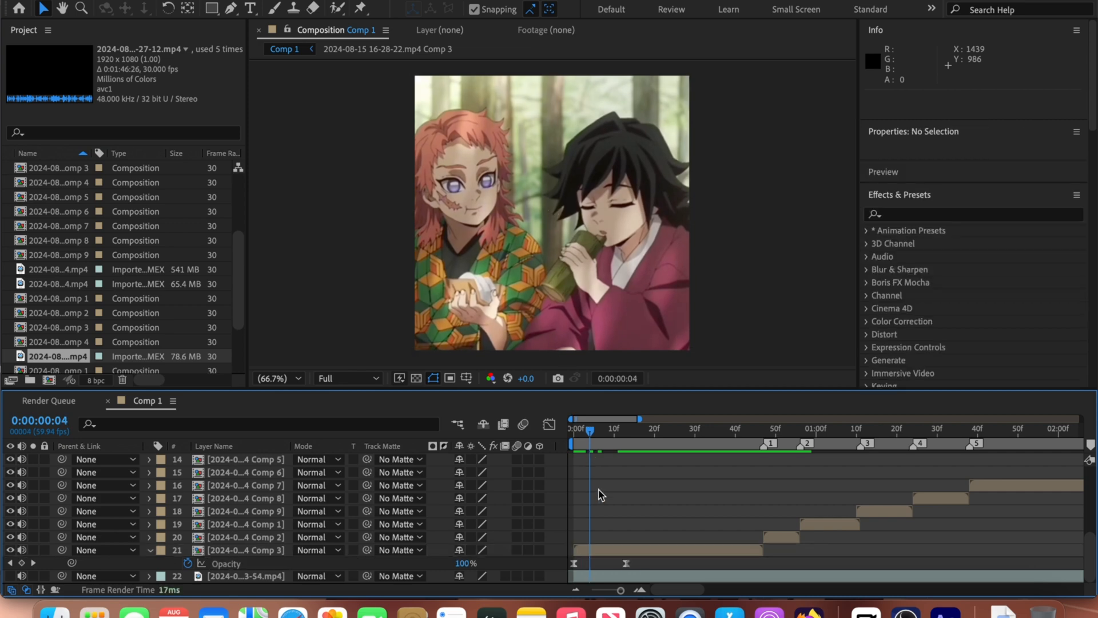
pyautogui.press('space')
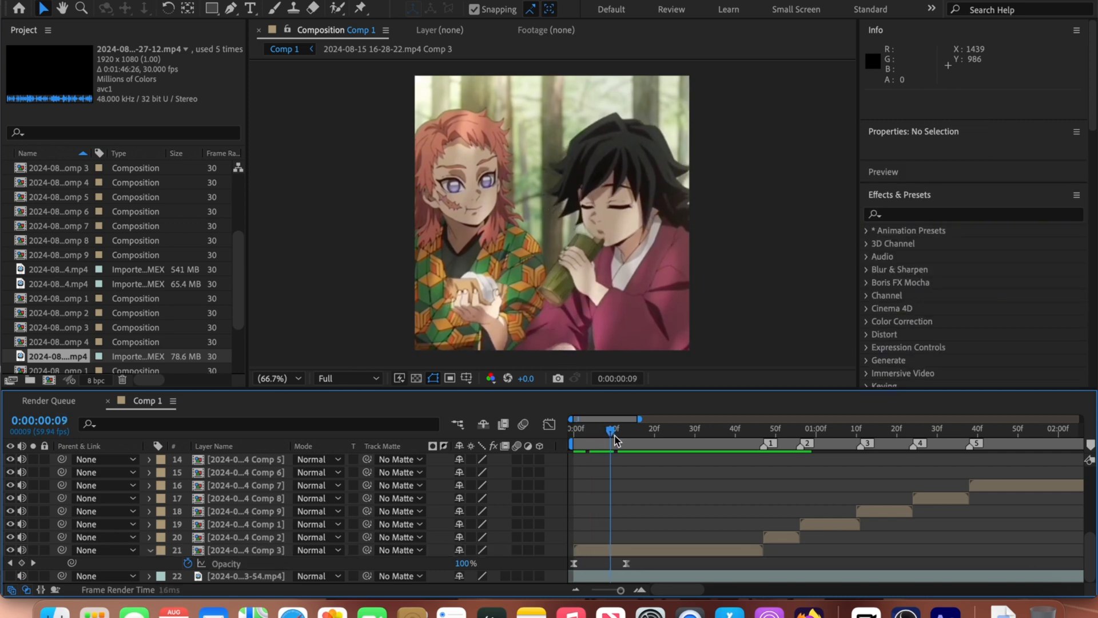
# Reshape the opening clip's opacity curve in the graph editor so the fade-in climbs more gradually and eases into 100%.
pyautogui.moveTo(583, 437)
pyautogui.mouseDown()
pyautogui.moveTo(573, 438)
pyautogui.moveTo(582, 439)
pyautogui.mouseUp()
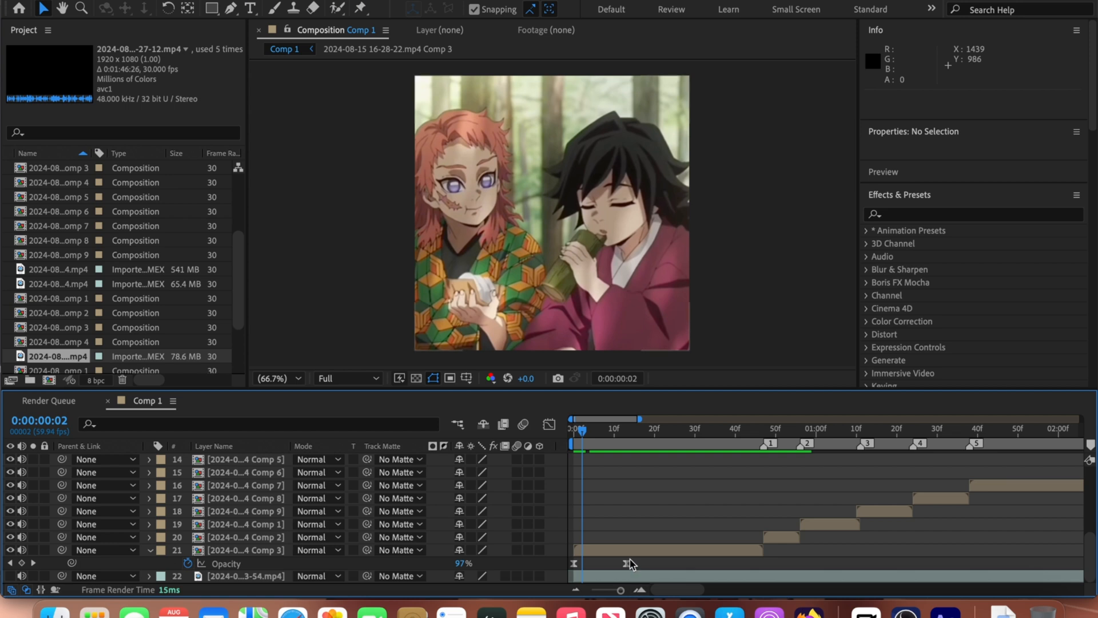
pyautogui.click(627, 564)
pyautogui.click(549, 425)
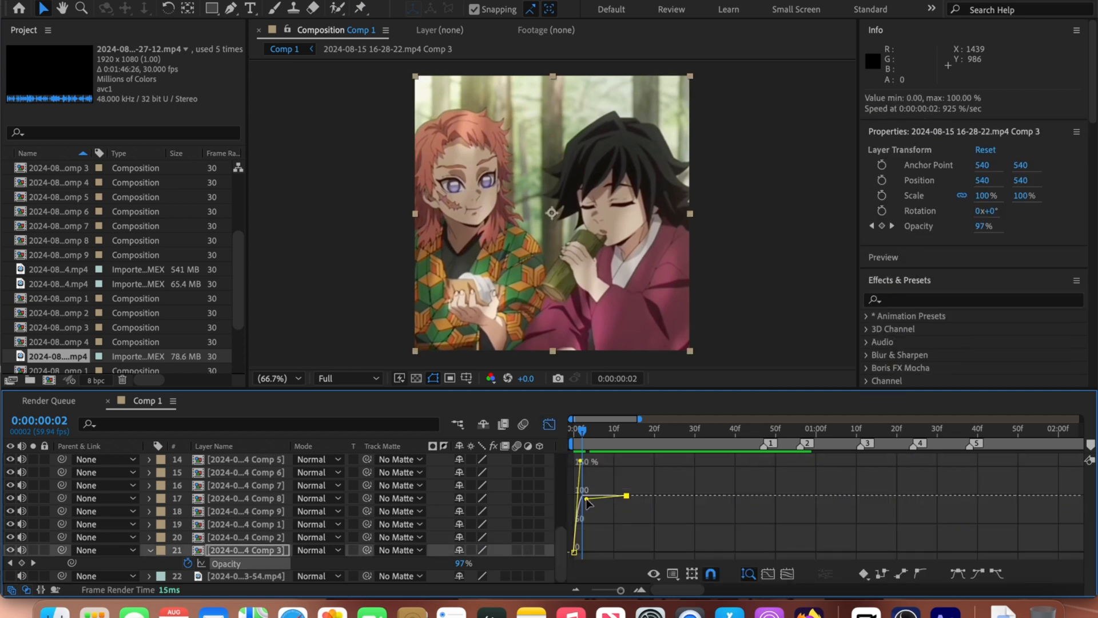
pyautogui.moveTo(586, 499)
pyautogui.mouseDown()
pyautogui.moveTo(587, 480)
pyautogui.moveTo(579, 518)
pyautogui.mouseUp()
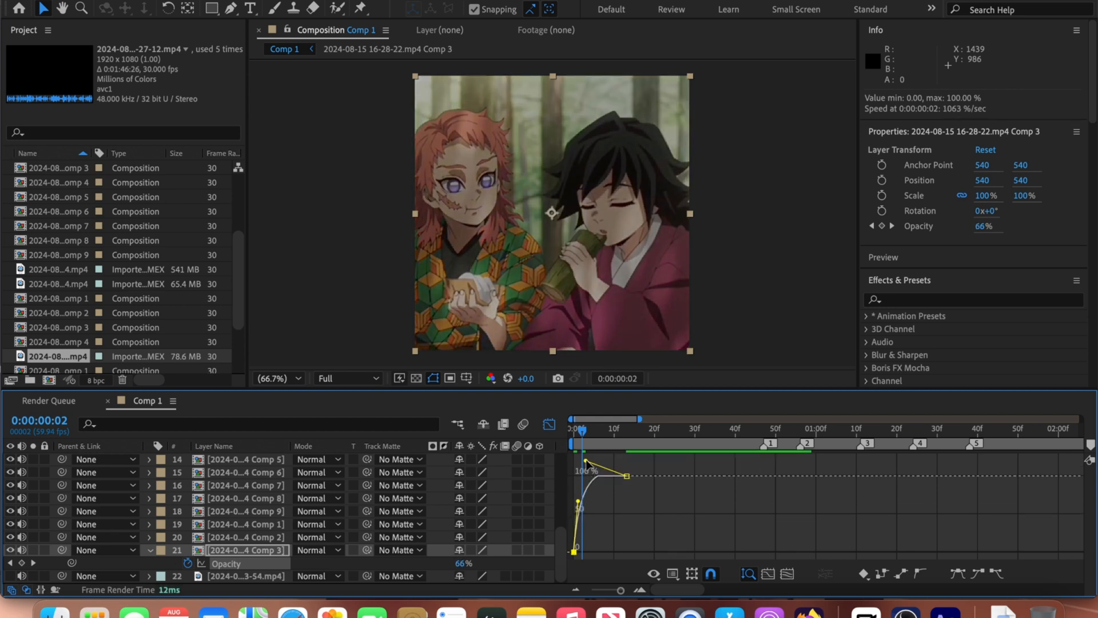
pyautogui.moveTo(587, 473); pyautogui.dragTo(584, 485)
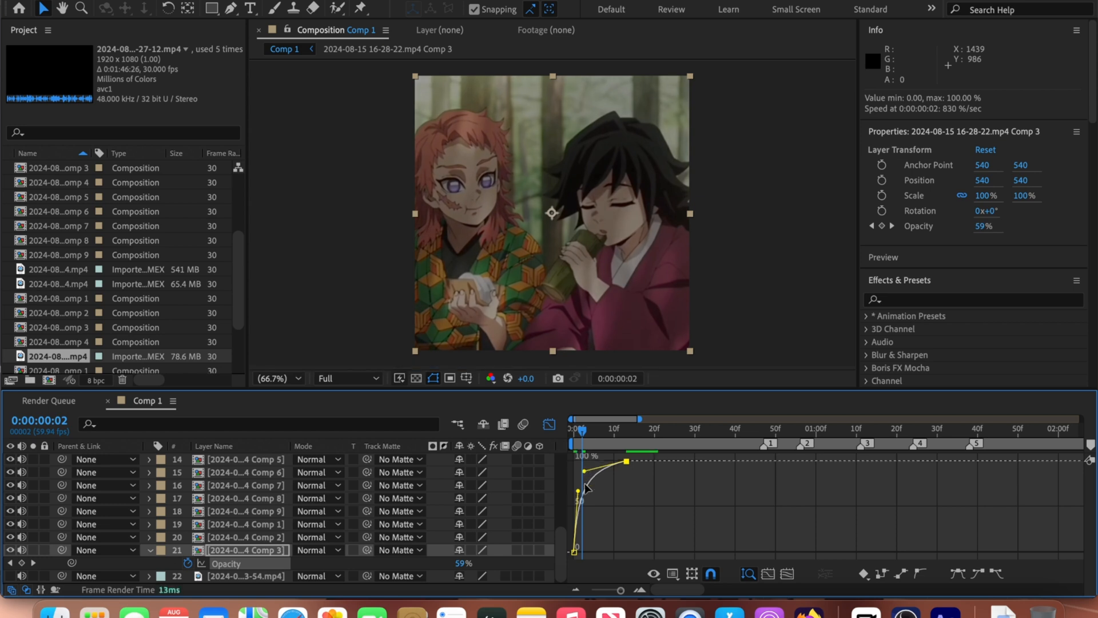
pyautogui.click(640, 590)
pyautogui.click(639, 589)
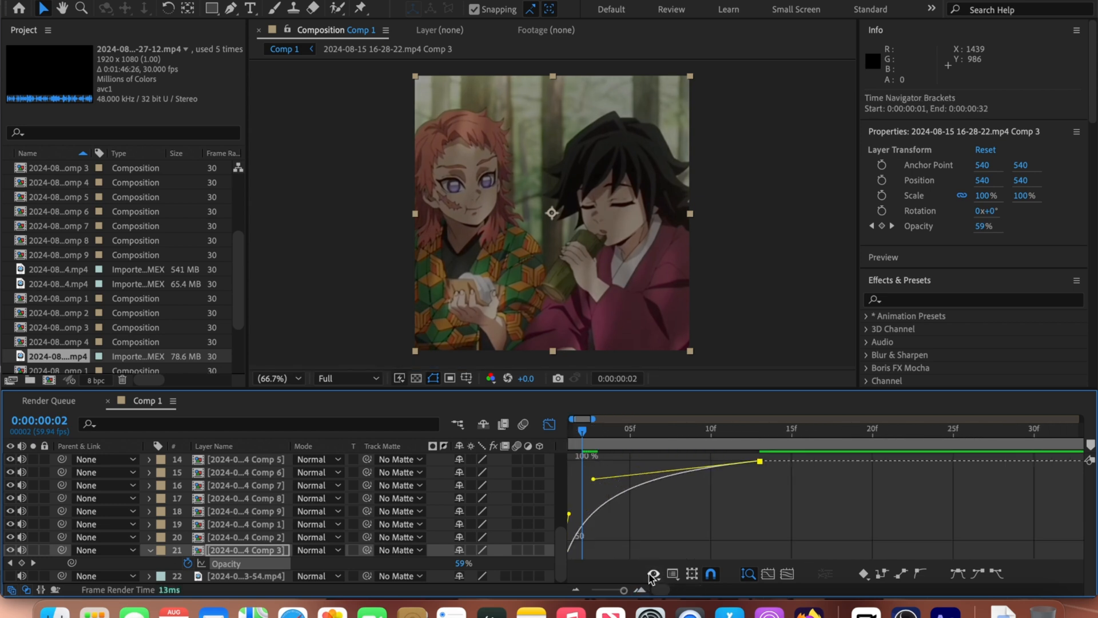
pyautogui.click(575, 440)
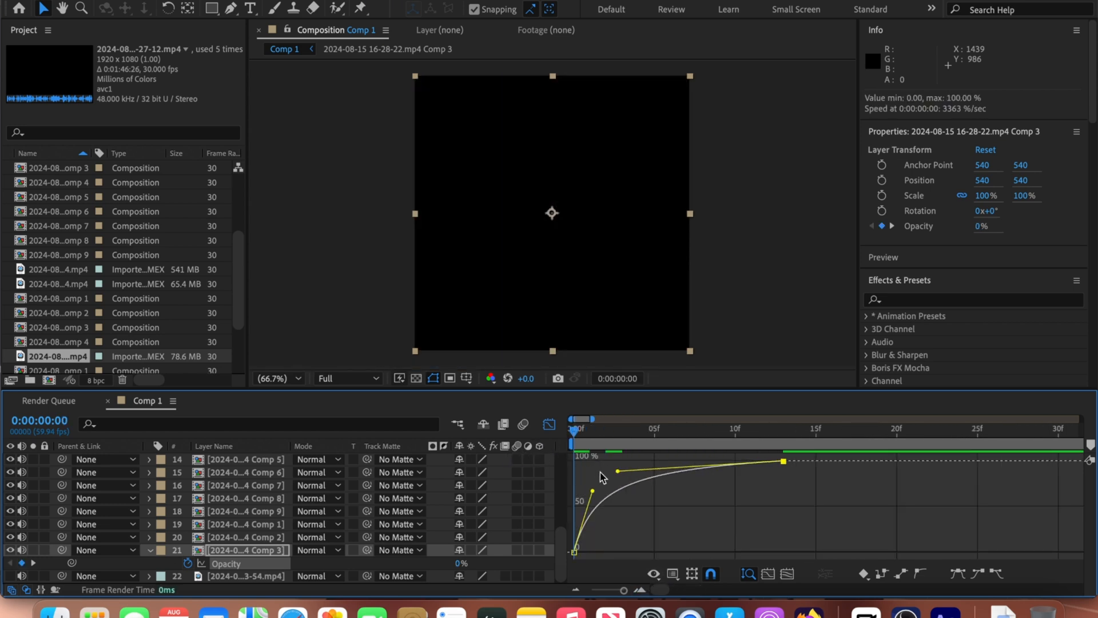
pyautogui.moveTo(592, 492); pyautogui.dragTo(692, 441)
pyautogui.click(589, 440)
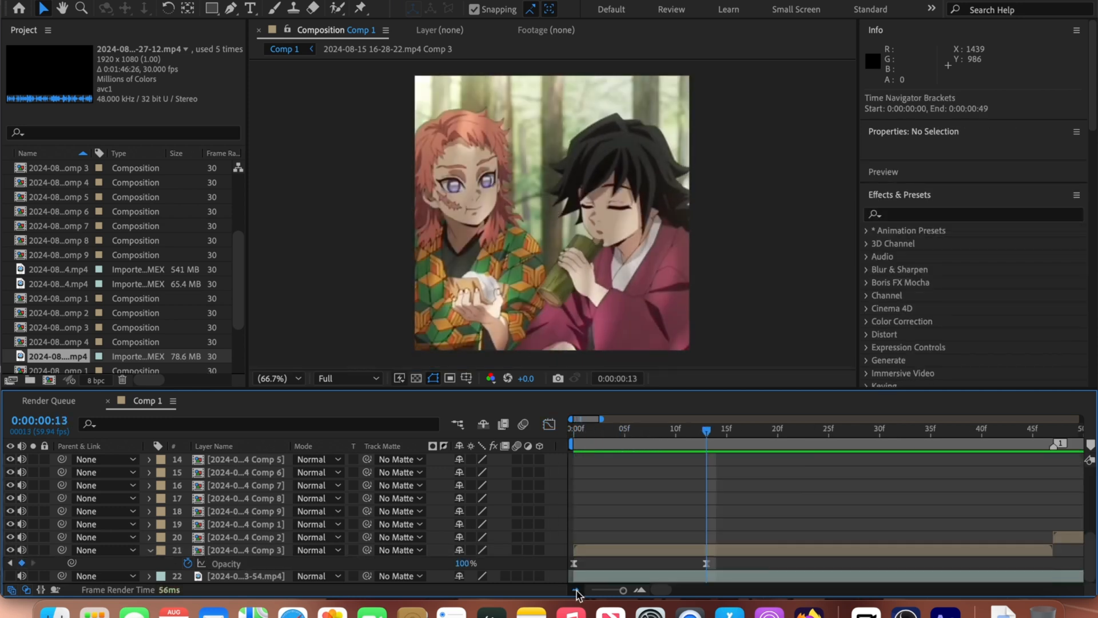
# Add a fade-out to the opening clip with opacity keyframes of 100% at 0:00:00:40 and 0% at 0:00:00:47.
pyautogui.click(576, 591)
pyautogui.click(805, 436)
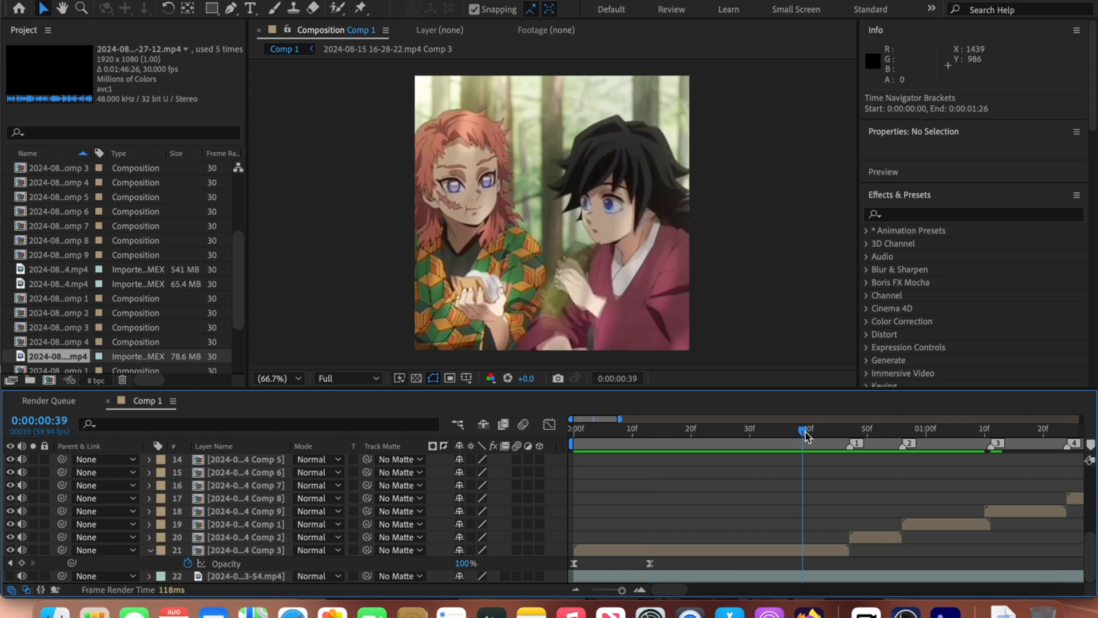
pyautogui.click(819, 551)
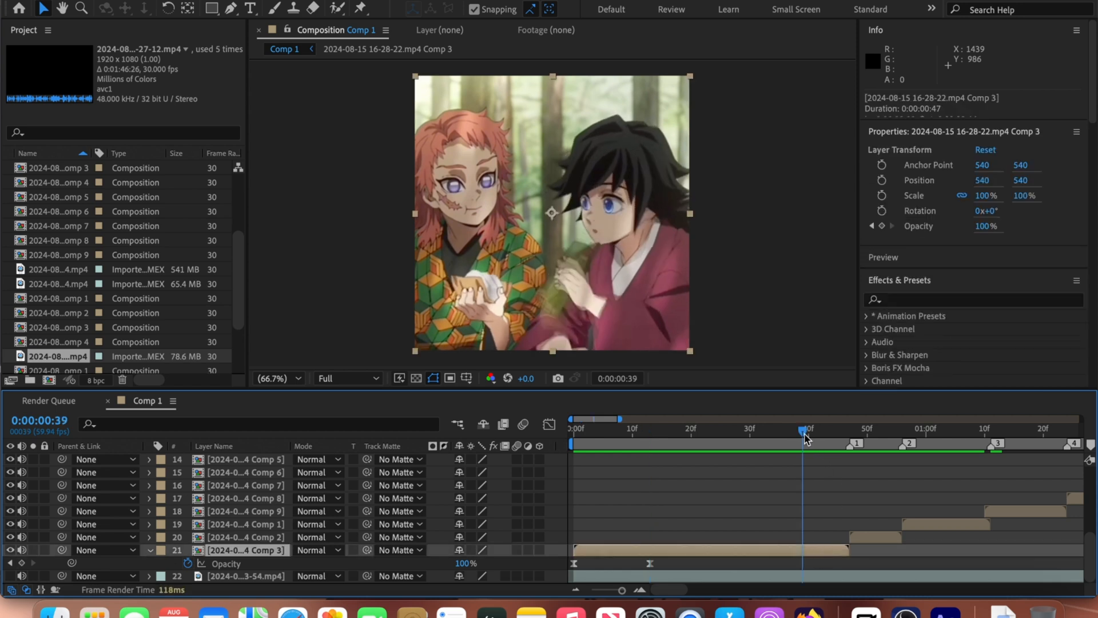
pyautogui.moveTo(806, 439); pyautogui.dragTo(812, 439)
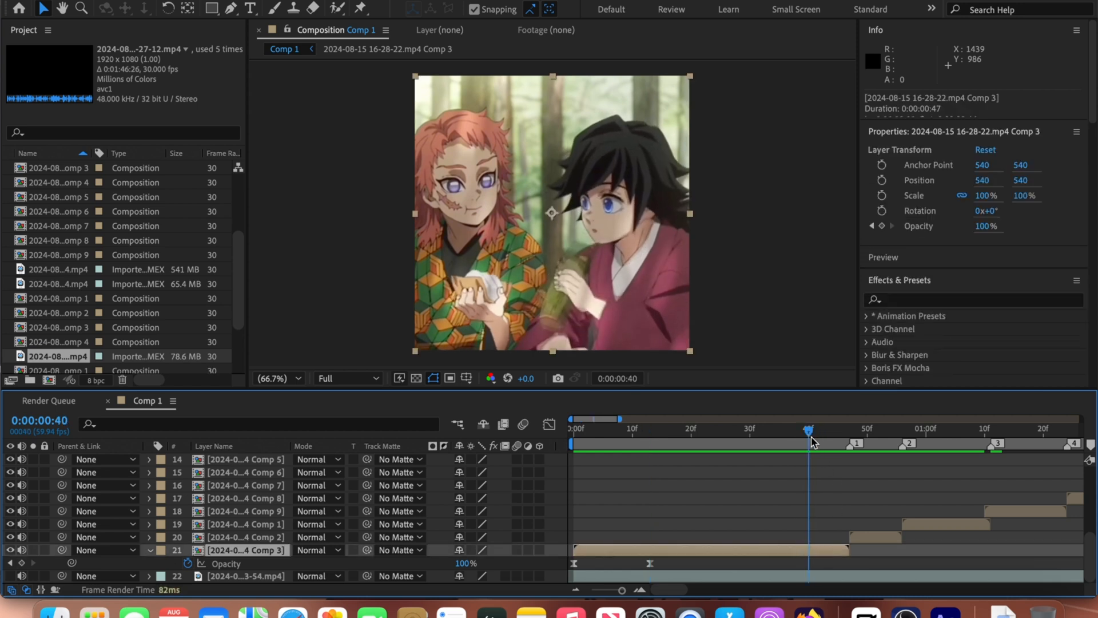
pyautogui.click(22, 564)
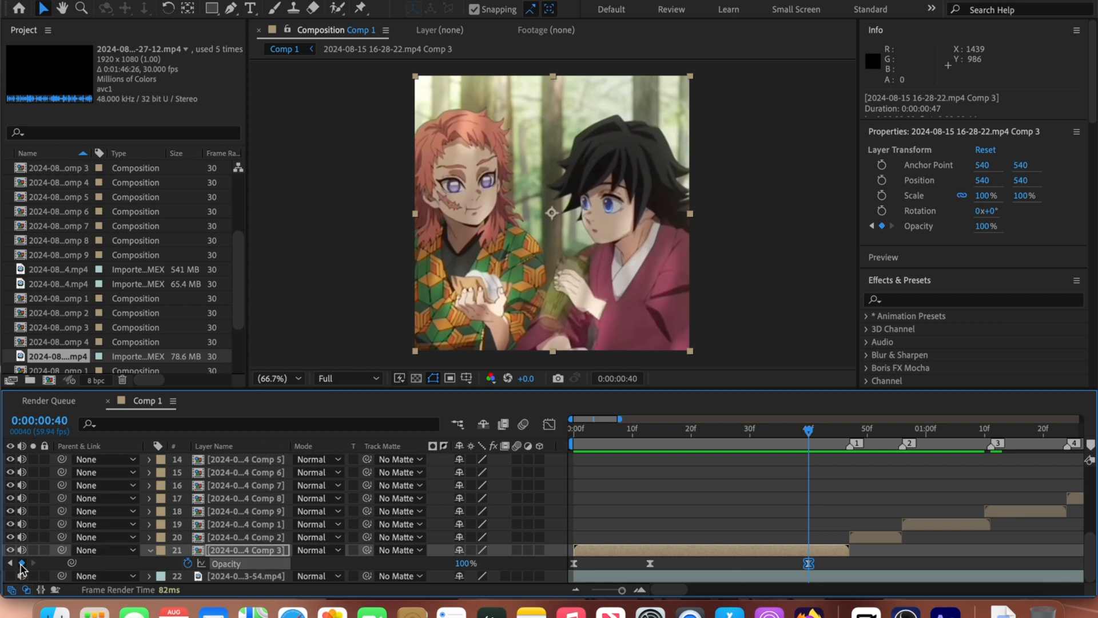
pyautogui.click(850, 433)
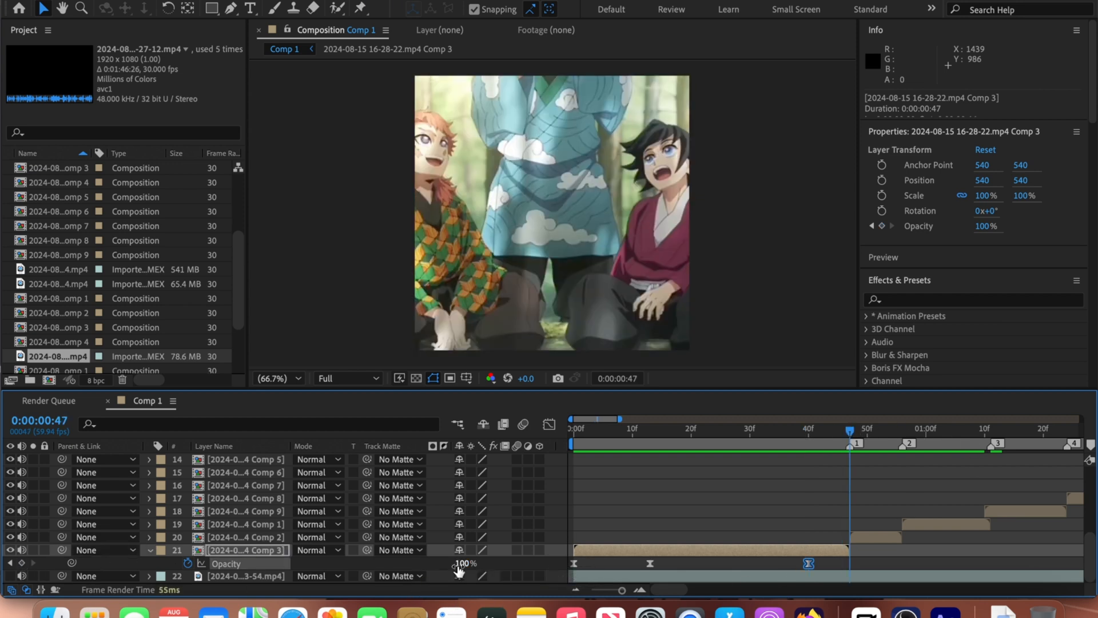
pyautogui.click(769, 579)
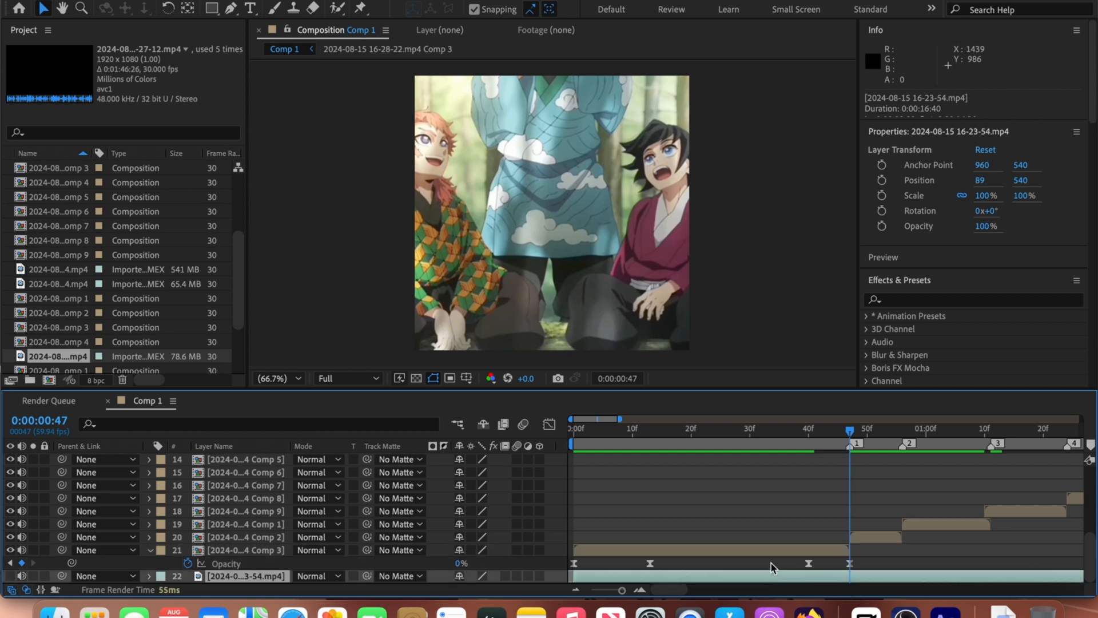
pyautogui.click(795, 567)
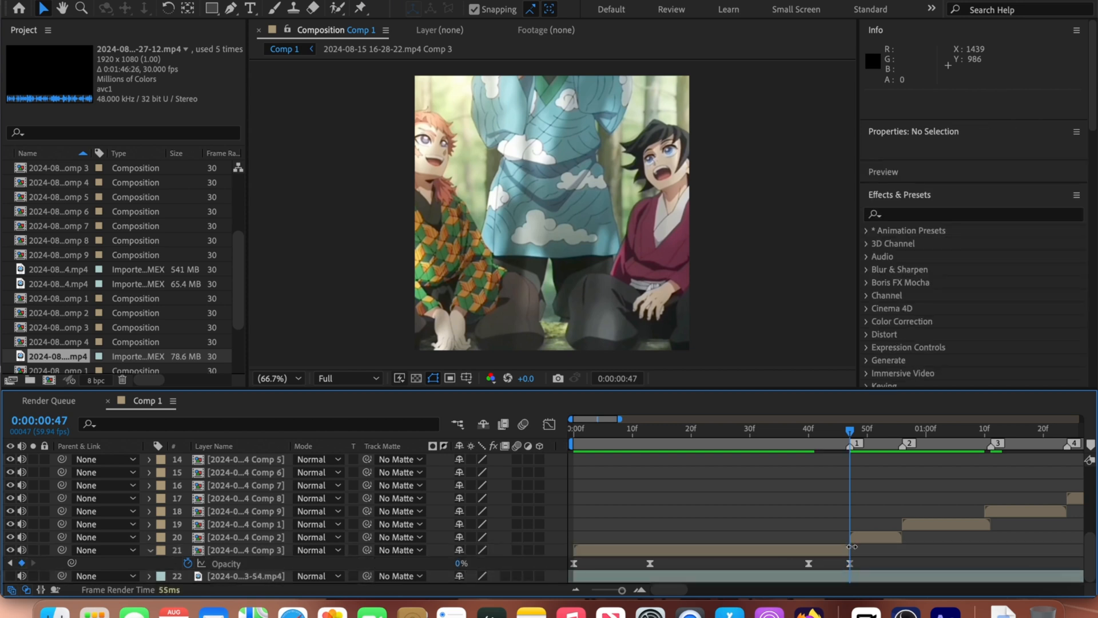
# Copy the opening clip's two fade-out keyframes onto the Comp 2 clip on layer 20 at 0:00:00:47.
pyautogui.moveTo(801, 566); pyautogui.dragTo(851, 569)
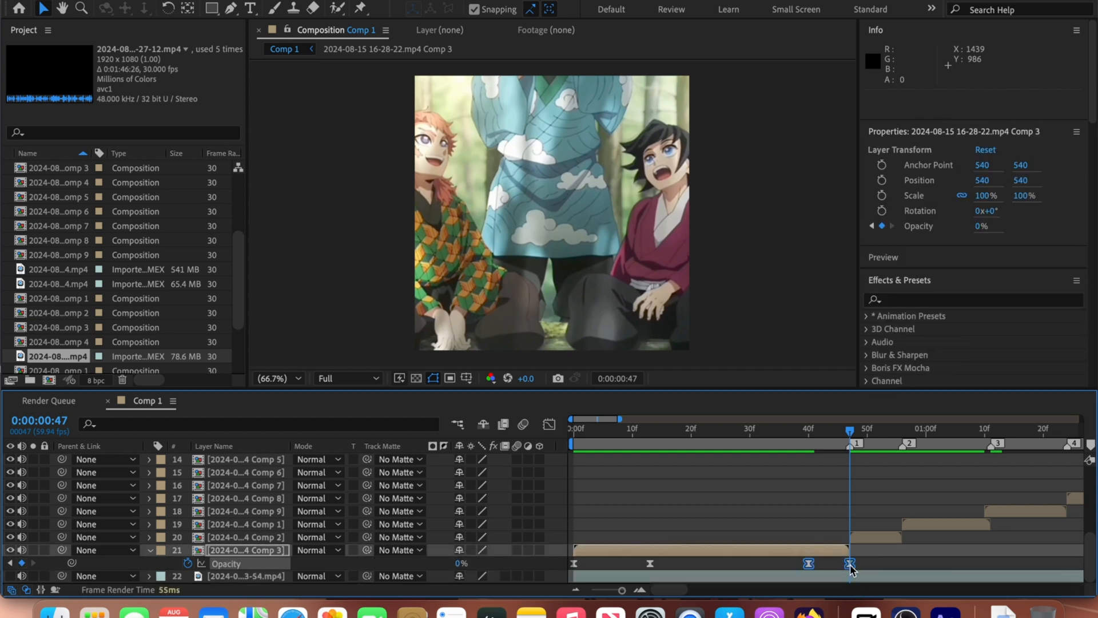
pyautogui.click(868, 539)
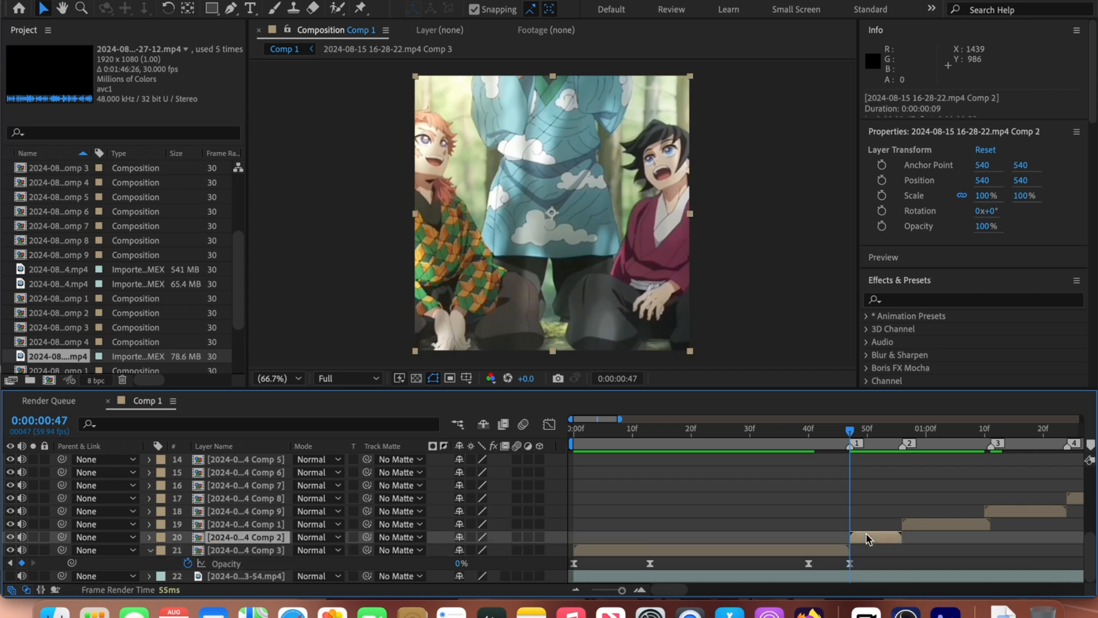
pyautogui.hotkey('ctrl', 'v')
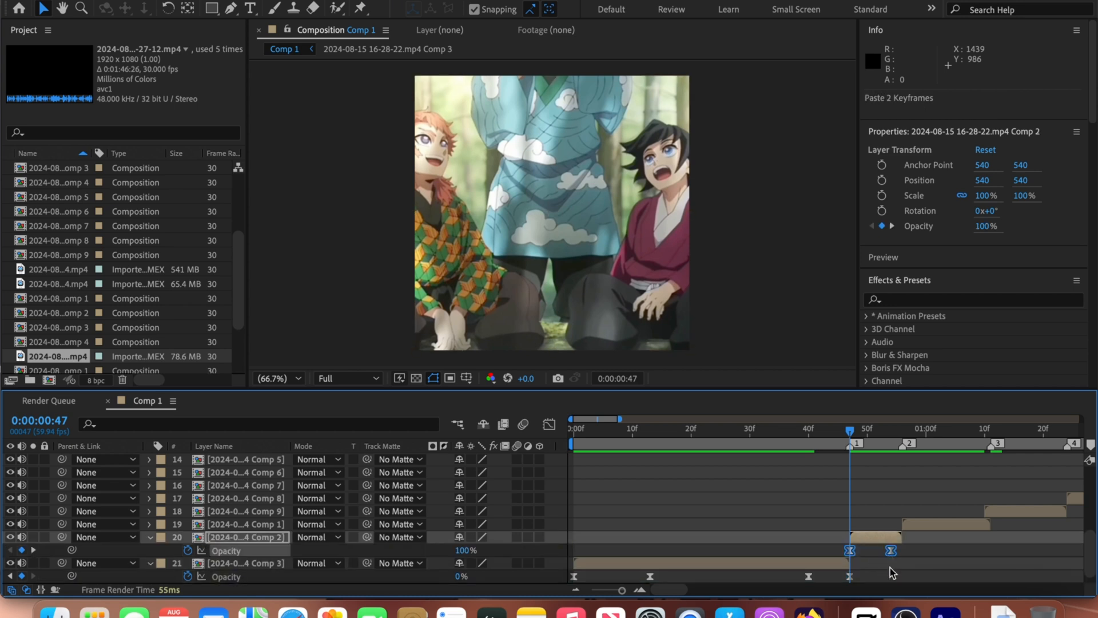
# Move the layer 20 clip's 0% opacity keyframe to 0:00:00:50 and time-reverse the pair so the clip fades in.
pyautogui.click(892, 559)
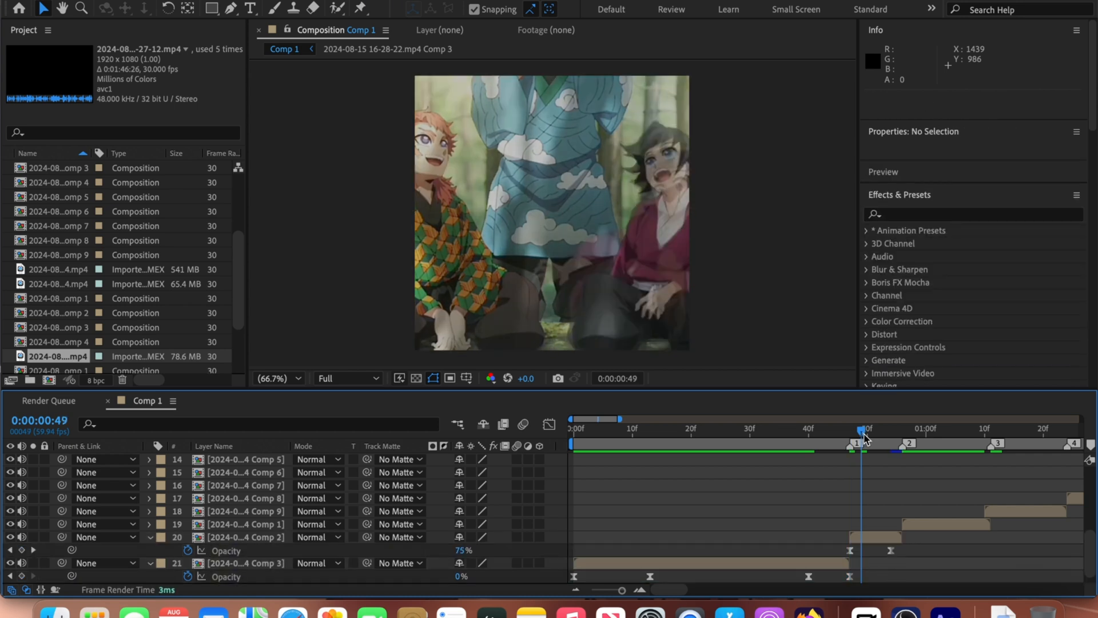
pyautogui.click(867, 434)
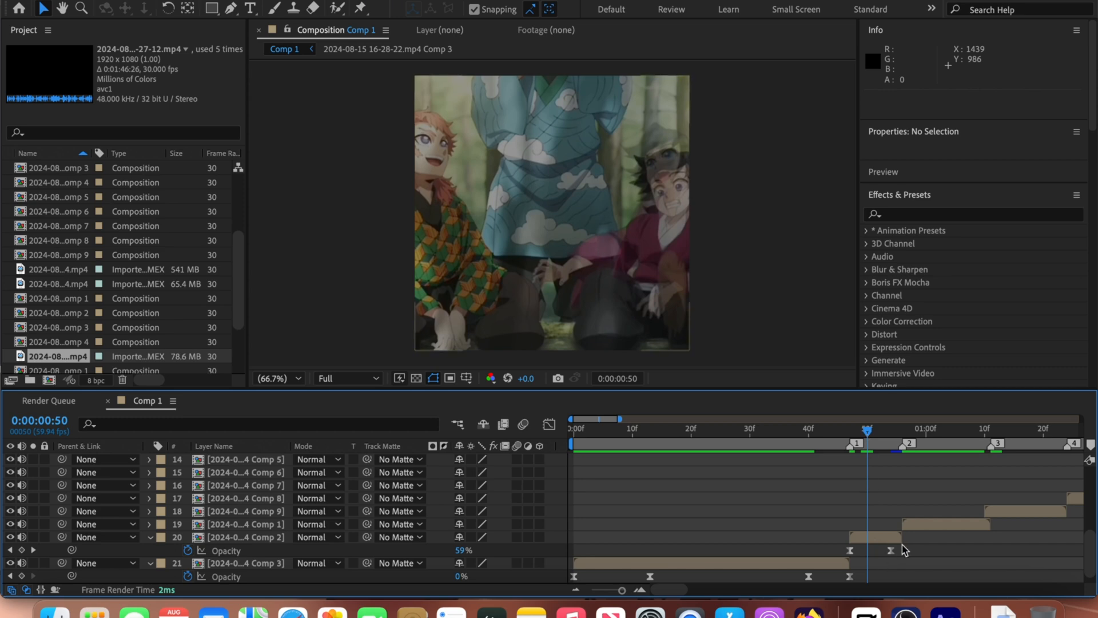
pyautogui.moveTo(904, 550); pyautogui.dragTo(833, 550)
pyautogui.rightClick(891, 551)
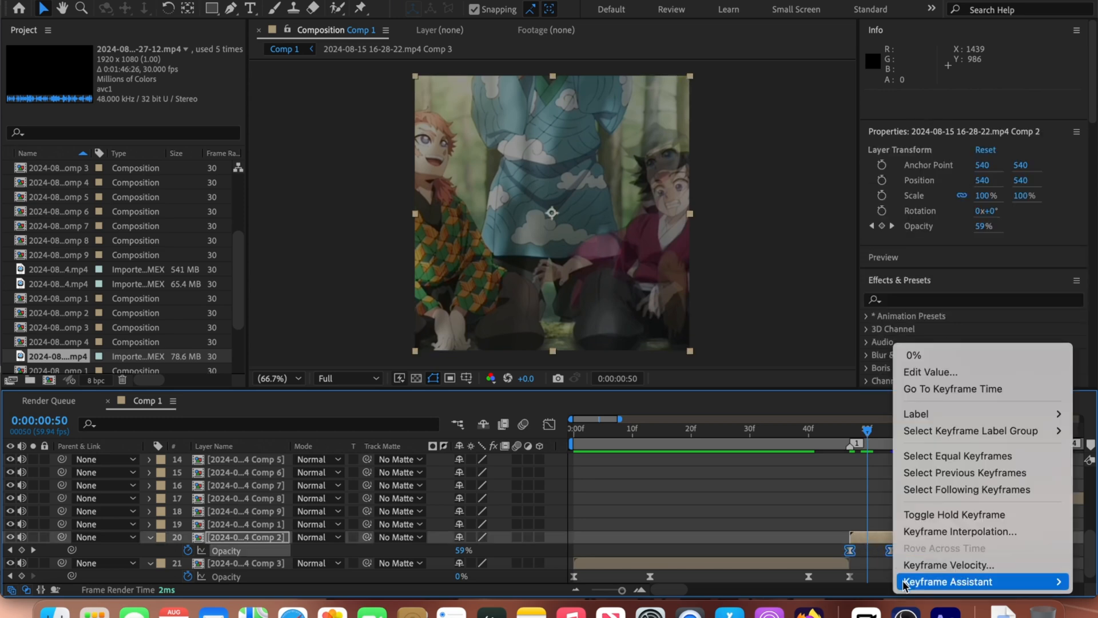
pyautogui.moveTo(938, 581)
pyautogui.click(803, 483)
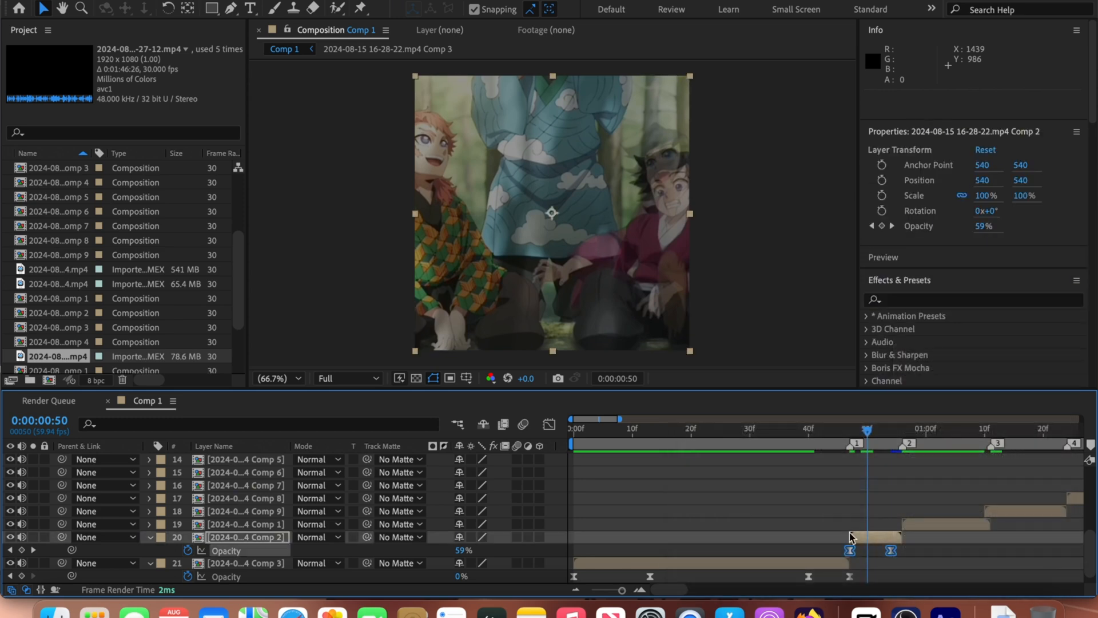
pyautogui.click(884, 560)
pyautogui.moveTo(890, 552); pyautogui.dragTo(835, 550)
pyautogui.click(869, 557)
pyautogui.rightClick(868, 553)
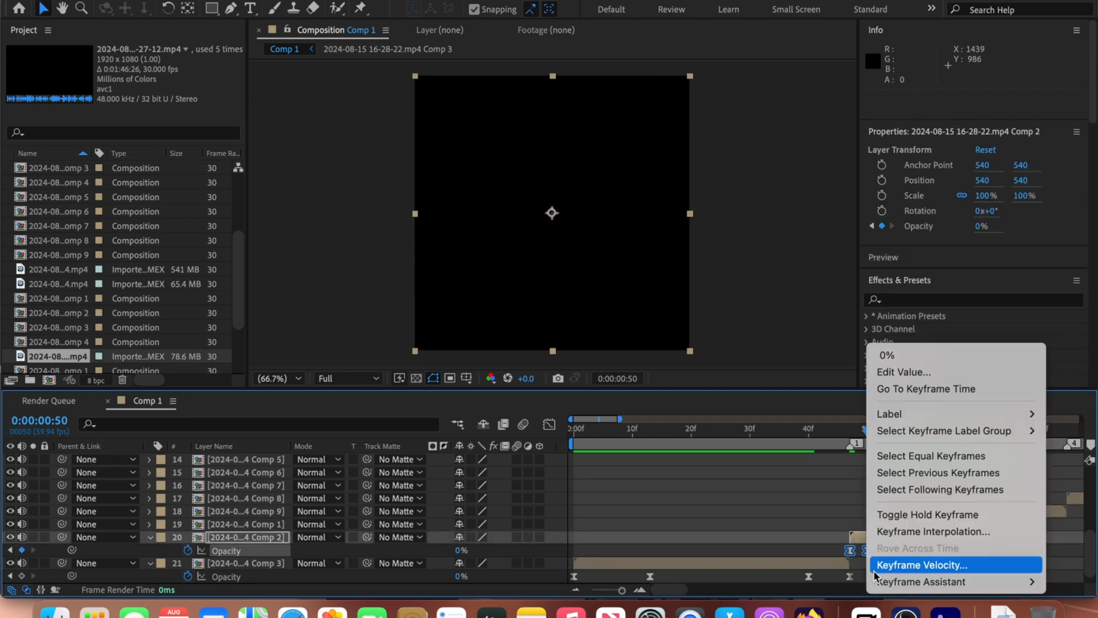
pyautogui.moveTo(938, 580)
pyautogui.click(827, 579)
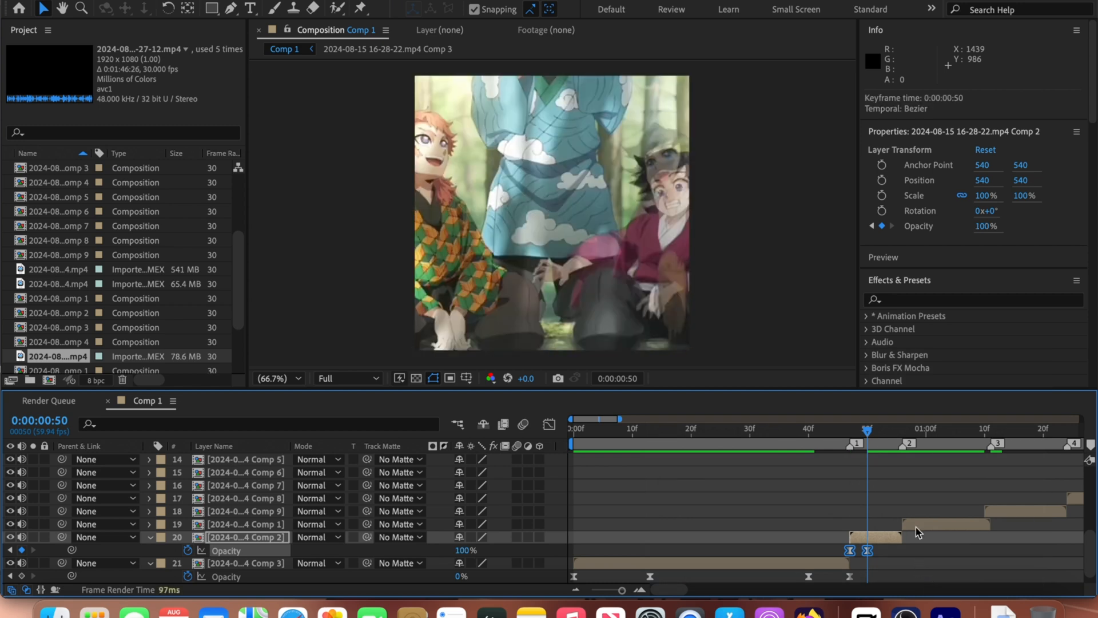
# Duplicate the layer 20 clip's fade-in keyframes to its end at 0:00:00:56 and time-reverse the copies into a fade-out.
pyautogui.click(915, 534)
pyautogui.moveTo(880, 433); pyautogui.dragTo(891, 433)
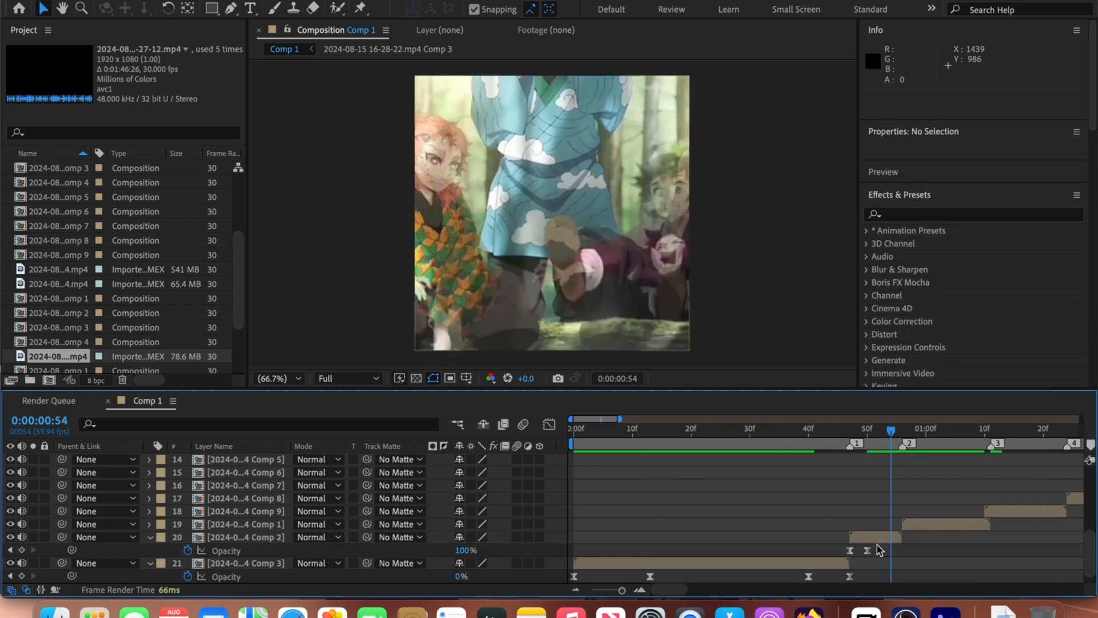
pyautogui.moveTo(879, 554); pyautogui.dragTo(832, 549)
pyautogui.press('super+v')
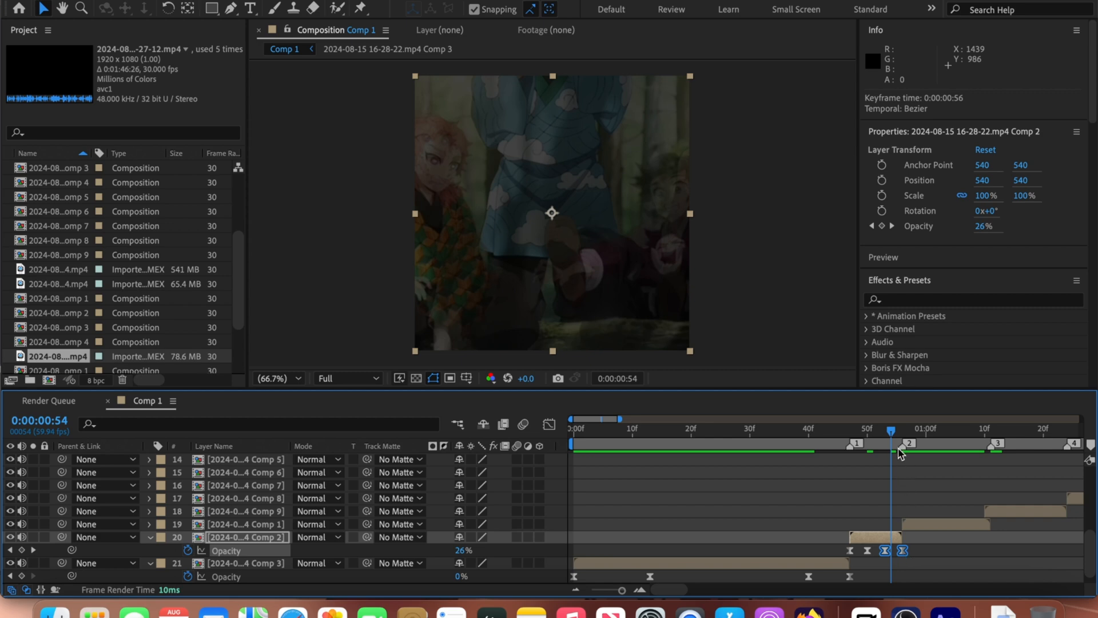
pyautogui.rightClick(901, 552)
pyautogui.moveTo(973, 581)
pyautogui.click(877, 581)
# Copy all four opacity keyframes to the layer 19 clip at 0:00:00:56 and move the fade-out pair to the clip's end.
pyautogui.moveTo(841, 545); pyautogui.dragTo(910, 554)
pyautogui.press('super+c')
pyautogui.moveTo(892, 434); pyautogui.dragTo(904, 436)
pyautogui.click(944, 524)
pyautogui.press('super+v')
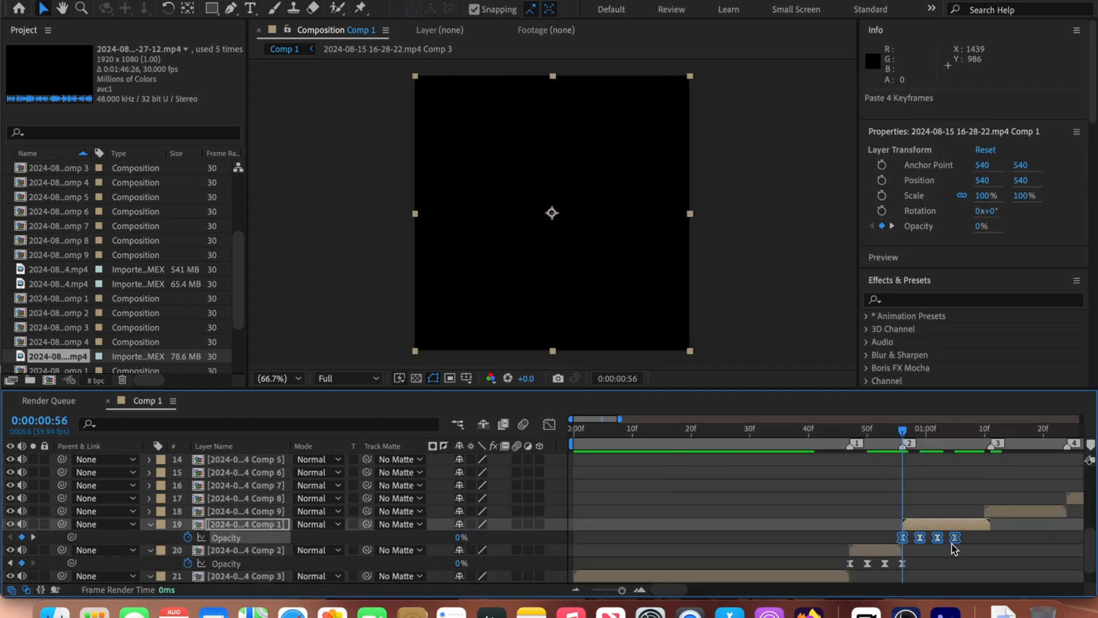
pyautogui.moveTo(966, 546); pyautogui.dragTo(931, 533)
pyautogui.moveTo(955, 538); pyautogui.dragTo(992, 539)
pyautogui.click(976, 524)
# Paste the four opacity keyframes onto the layer 18 clip at 0:00:01:10 and align the fade-out pair with the clip's end.
pyautogui.moveTo(973, 431); pyautogui.dragTo(889, 431)
pyautogui.click(930, 511)
pyautogui.press('super+v')
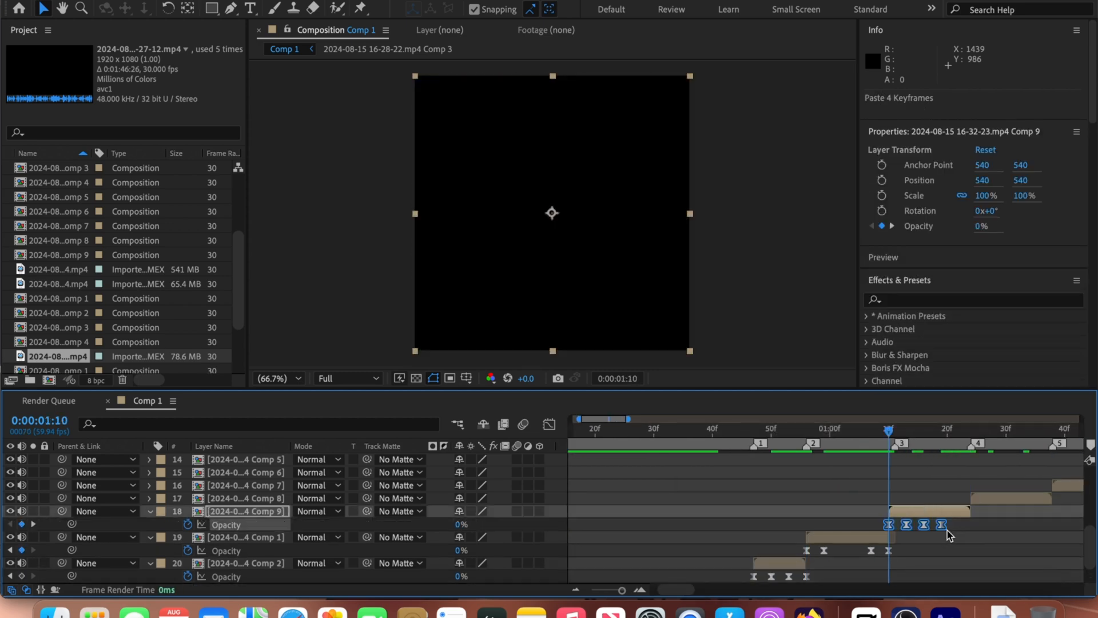
pyautogui.moveTo(948, 530); pyautogui.dragTo(917, 518)
pyautogui.click(968, 438)
pyautogui.moveTo(942, 524); pyautogui.dragTo(1030, 507)
# Paste the four opacity keyframes at the start of the layer 17 clip and align the fade-out pair with its end.
pyautogui.click(1001, 498)
pyautogui.press('super+v')
pyautogui.moveTo(1023, 511); pyautogui.dragTo(1052, 511)
# Paste the opacity keyframes onto the layer 16 clip at 0:00:01:38, move the fade-out pair to its end, and lengthen both fades.
pyautogui.moveTo(1052, 434); pyautogui.dragTo(736, 434)
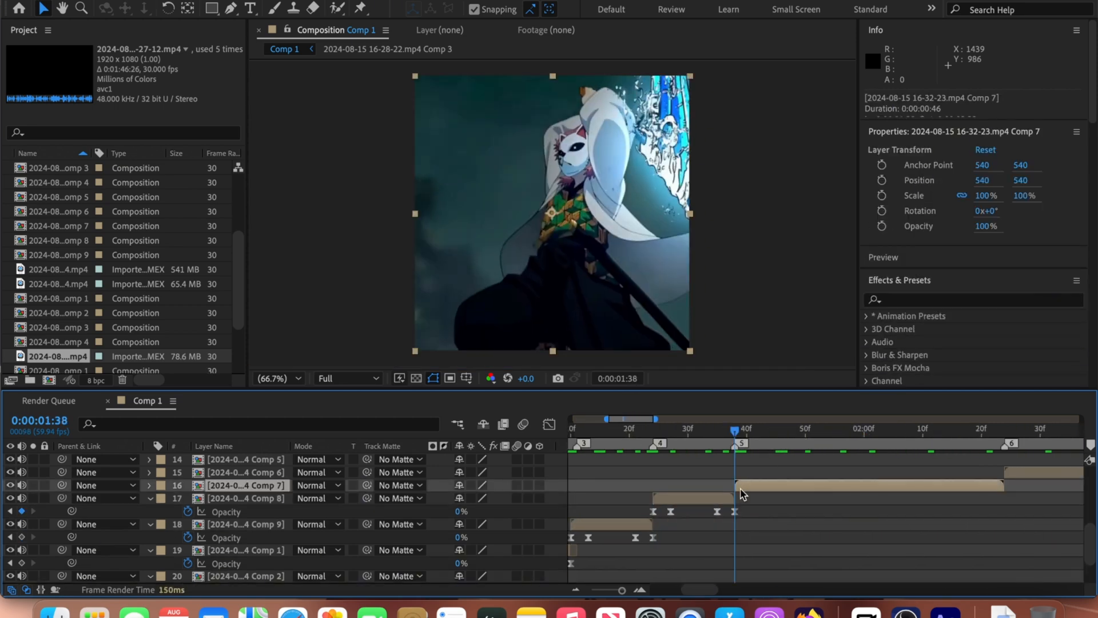
pyautogui.press('super+v')
pyautogui.moveTo(799, 507); pyautogui.dragTo(1004, 499)
pyautogui.moveTo(988, 499); pyautogui.dragTo(959, 499)
pyautogui.moveTo(753, 499); pyautogui.dragTo(782, 499)
pyautogui.click(811, 515)
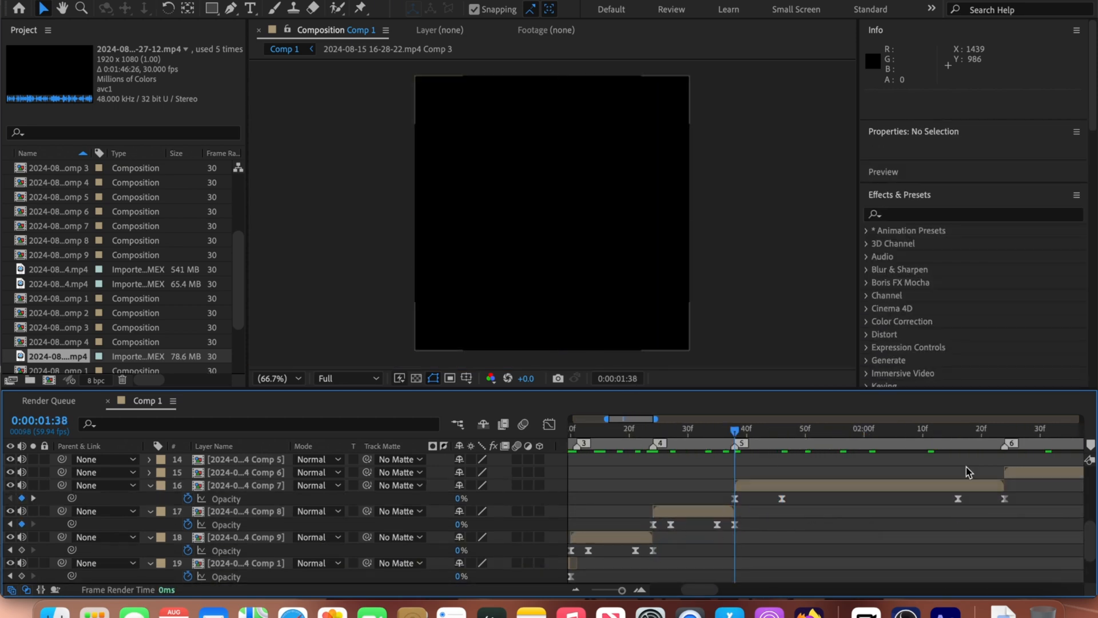
# Paste the opacity keyframes onto the layer 15 clip at 0:00:02:24, move the fade-out pair to its end, and lengthen both fades.
pyautogui.moveTo(1005, 434); pyautogui.dragTo(681, 436)
pyautogui.click(715, 472)
pyautogui.press('super+v')
pyautogui.moveTo(711, 511); pyautogui.dragTo(902, 485)
pyautogui.click(890, 502)
pyautogui.moveTo(885, 486); pyautogui.dragTo(873, 485)
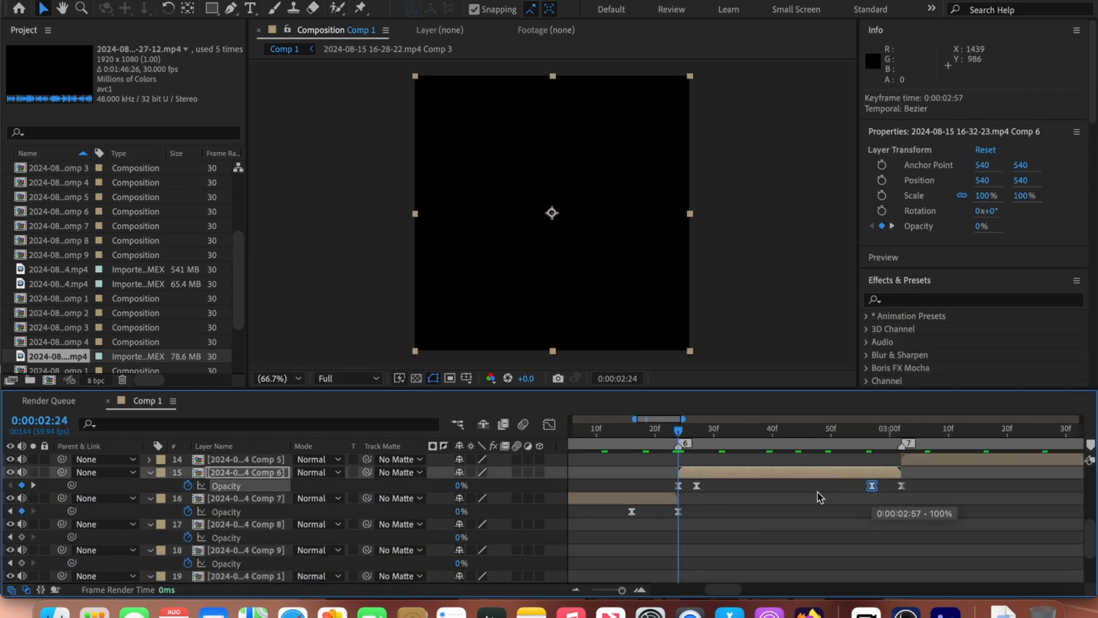
pyautogui.moveTo(697, 485); pyautogui.dragTo(725, 486)
pyautogui.moveTo(872, 485); pyautogui.dragTo(867, 486)
# Paste the opacity keyframes onto the layer 14 clip at marker 7 and move the fade-out pair to the clip's end.
pyautogui.click(901, 434)
pyautogui.click(914, 461)
pyautogui.press('super+v')
pyautogui.moveTo(901, 434); pyautogui.dragTo(1054, 434)
pyautogui.click(882, 478)
pyautogui.moveTo(857, 478); pyautogui.dragTo(981, 487)
pyautogui.click(1008, 496)
# Try to paste the layer 14 clip's opacity keyframes onto the layer 13 clip at 0:00:03:40, and undo the paste.
pyautogui.scroll(1, 1007, 483)
pyautogui.click(817, 495)
pyautogui.moveTo(810, 485); pyautogui.dragTo(1030, 481)
pyautogui.press('super+c')
pyautogui.click(1016, 433)
pyautogui.click(1030, 459)
pyautogui.press('super+v')
pyautogui.press('super+z')
# Copy the layer 17 clip's opacity keyframes to the layer 13 clip at 0:00:03:40 and align the fade-out pair with its end.
pyautogui.scroll(-5, 641, 526)
pyautogui.moveTo(646, 570); pyautogui.dragTo(698, 578)
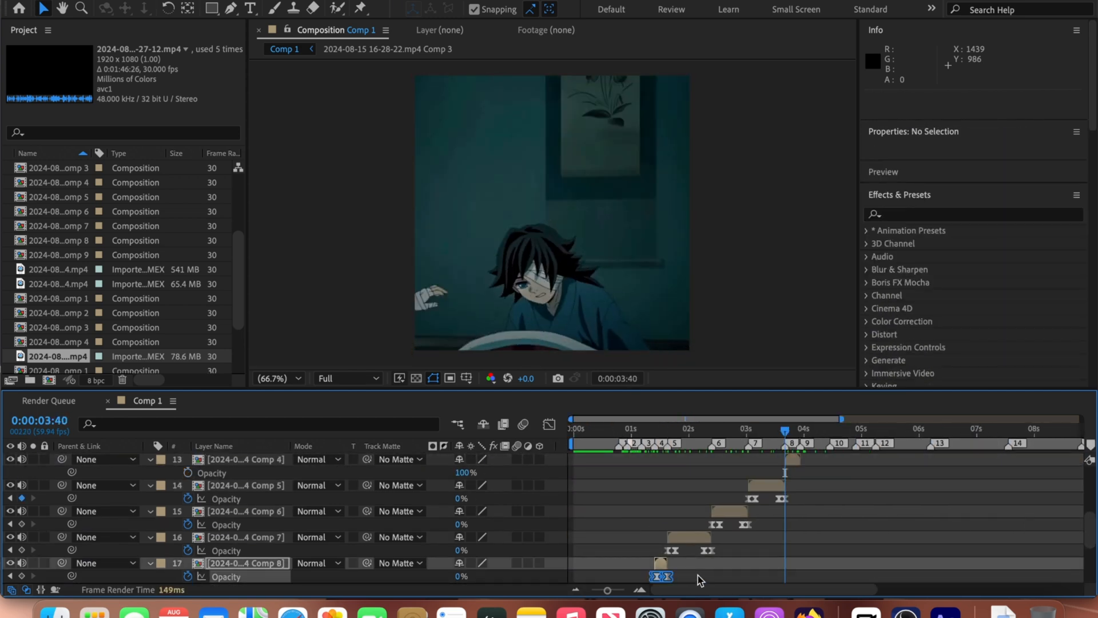
pyautogui.click(792, 459)
pyautogui.press('super+v')
pyautogui.press('=')
pyautogui.press('=')
pyautogui.press('=')
pyautogui.moveTo(888, 477); pyautogui.dragTo(910, 479)
pyautogui.click(909, 434)
# Copy the layer 14 clip's opacity keyframes to the layer 12 clip at 0:00:03:56, moving the fade-out pair to its end at marker 10.
pyautogui.moveTo(1090, 529); pyautogui.dragTo(1089, 520)
pyautogui.press('-')
pyautogui.press('-')
pyautogui.moveTo(798, 541); pyautogui.dragTo(910, 522)
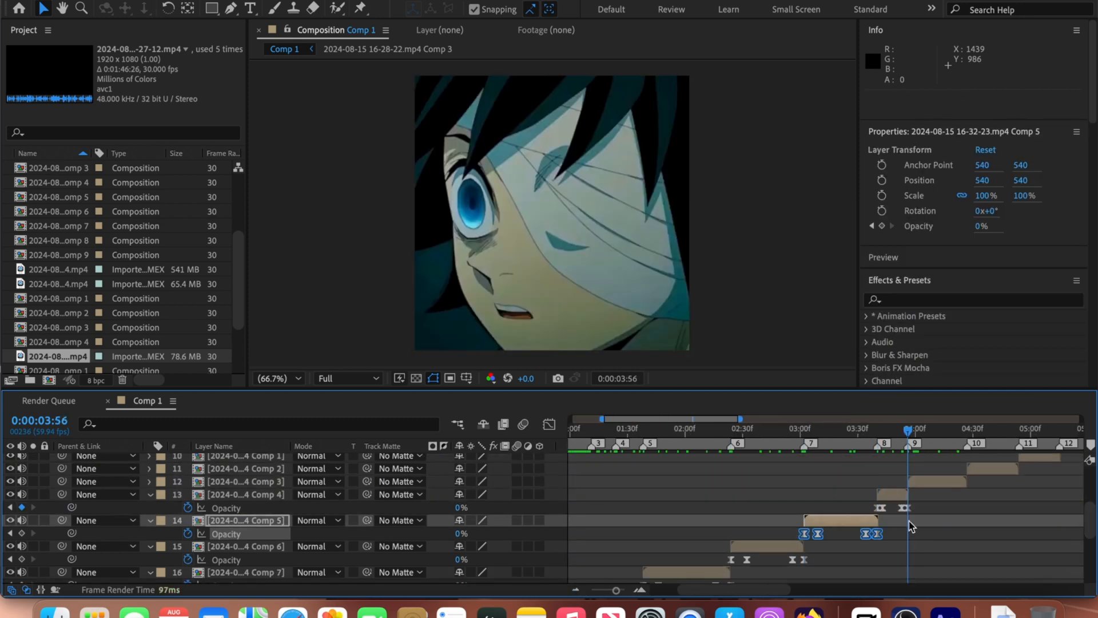
pyautogui.press('super+c')
pyautogui.click(938, 481)
pyautogui.press('super+v')
pyautogui.moveTo(963, 489); pyautogui.dragTo(990, 498)
pyautogui.moveTo(981, 494); pyautogui.dragTo(968, 494)
# Paste the opacity keyframes onto the layer 11 clip at marker 10 and align the fade-out pair with its end at 0:00:04:54.
pyautogui.moveTo(956, 434); pyautogui.dragTo(968, 439)
pyautogui.click(992, 469)
pyautogui.press('super+v')
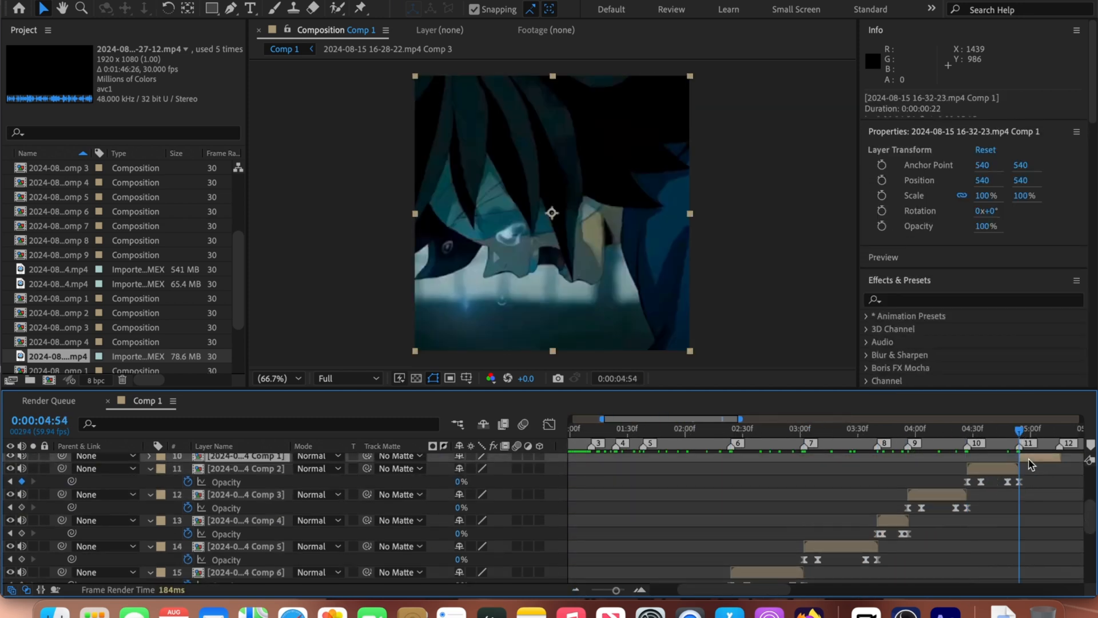
# Paste the opacity keyframes onto the layer 10 clip at 0:00:04:54 and move the fade-out pair to its end at 0:00:05:16.
pyautogui.press('super+v')
pyautogui.hscroll(5, 1028, 464)
pyautogui.moveTo(804, 480)
pyautogui.mouseDown()
pyautogui.moveTo(825, 470)
pyautogui.moveTo(794, 470)
pyautogui.mouseUp()
pyautogui.moveTo(750, 432); pyautogui.dragTo(793, 432)
# Add an opacity keyframe to the layer 9 clip at 0:00:05:16 and a 0% opacity keyframe at 0:00:05:32.
pyautogui.moveTo(1089, 527); pyautogui.dragTo(1088, 516)
pyautogui.click(870, 481)
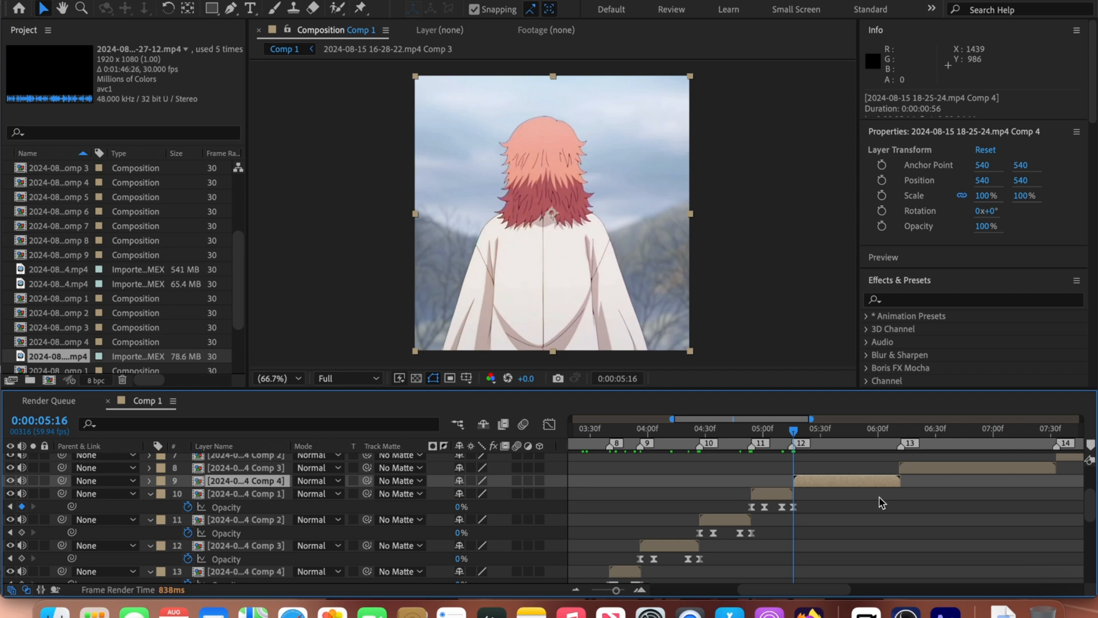
pyautogui.moveTo(793, 432); pyautogui.dragTo(795, 429)
pyautogui.moveTo(615, 590); pyautogui.dragTo(592, 589)
pyautogui.moveTo(1095, 510); pyautogui.dragTo(1093, 484)
pyautogui.click(838, 554)
pyautogui.press('=')
pyautogui.click(741, 567)
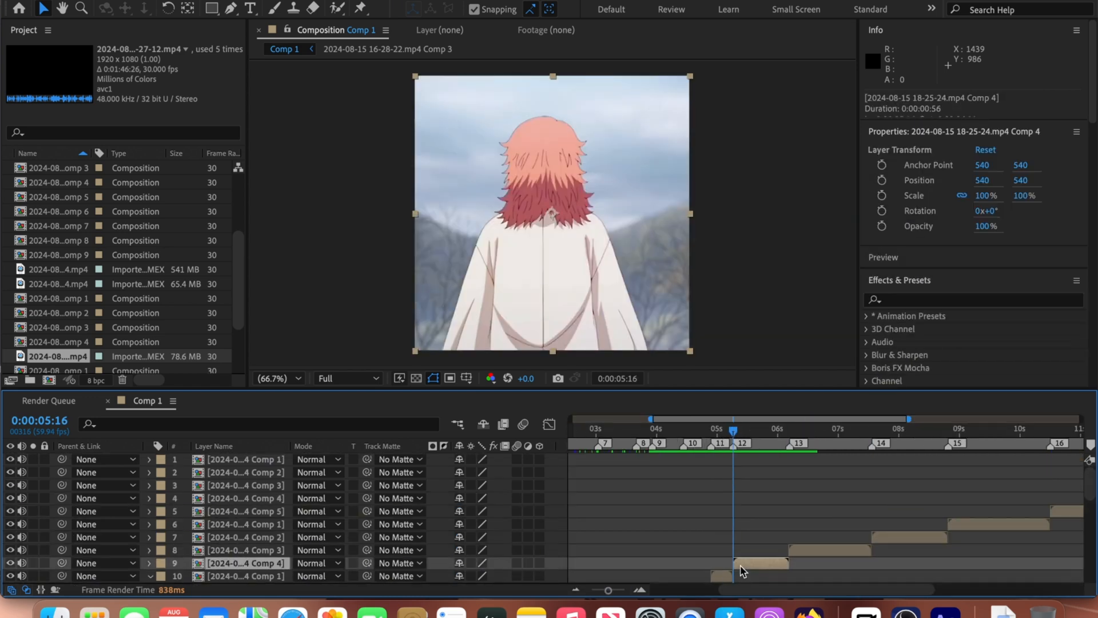
pyautogui.click(882, 226)
pyautogui.press('=')
pyautogui.press('=')
pyautogui.moveTo(735, 434); pyautogui.dragTo(800, 432)
pyautogui.moveTo(469, 576); pyautogui.dragTo(403, 576)
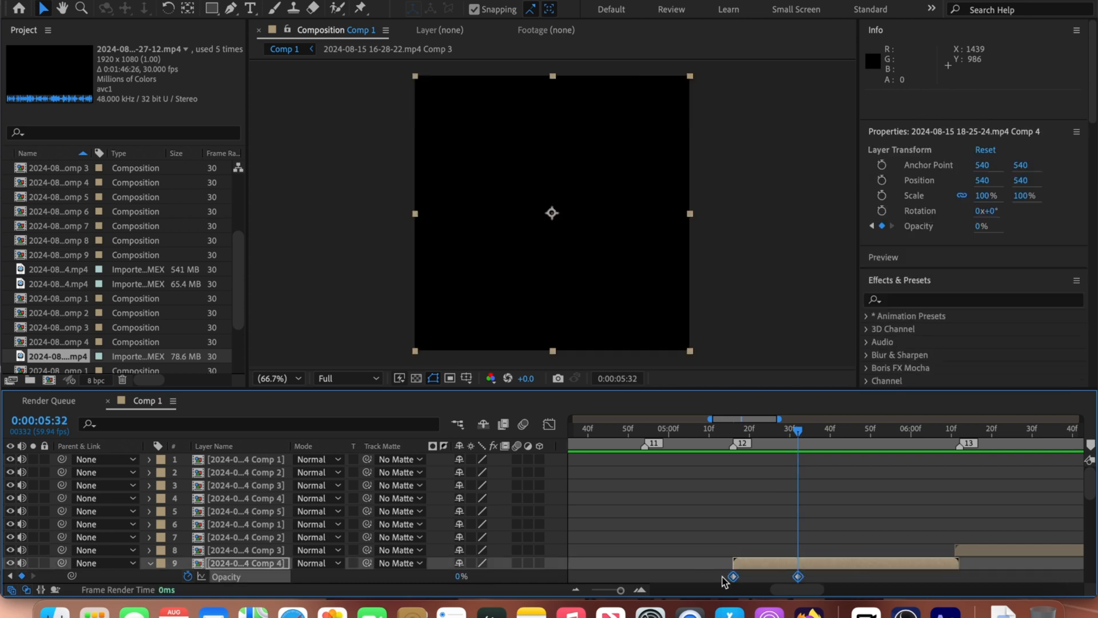
# Turn the layer 9 clip's opening opacity pair into a fade-in and paste a matching fade-out pair at its end.
pyautogui.moveTo(725, 581); pyautogui.dragTo(803, 572)
pyautogui.rightClick(797, 576)
pyautogui.click(918, 434)
pyautogui.click(895, 434)
pyautogui.press('super+v')
pyautogui.rightClick(954, 577)
pyautogui.click(817, 593)
pyautogui.click(920, 578)
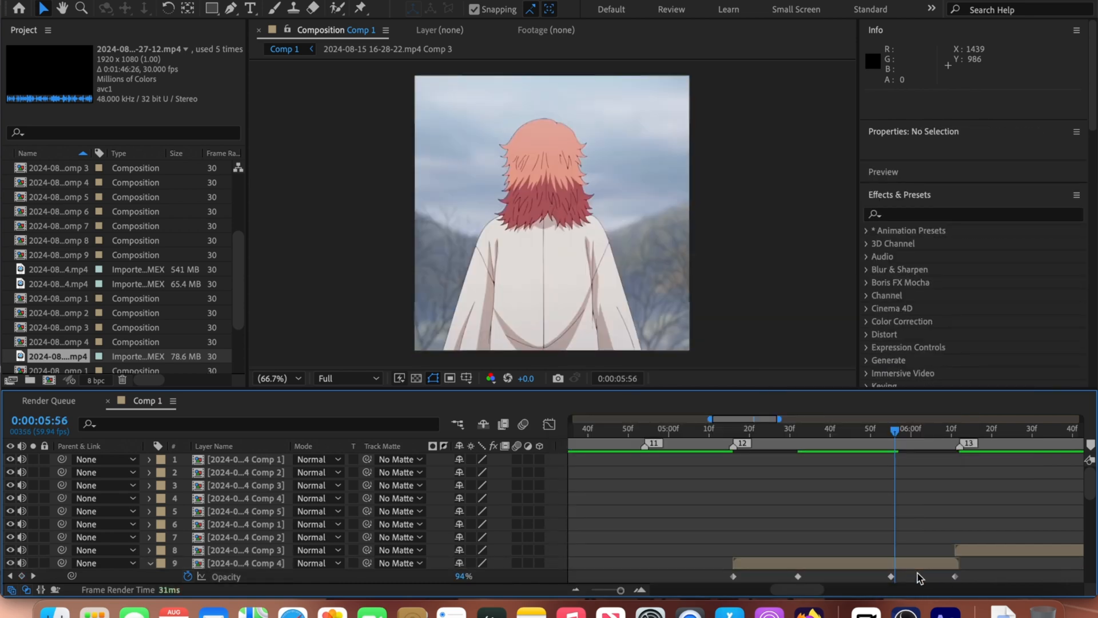
pyautogui.moveTo(967, 581); pyautogui.dragTo(727, 573)
pyautogui.press('super+c')
pyautogui.click(1069, 435)
pyautogui.moveTo(1085, 454); pyautogui.dragTo(809, 569)
pyautogui.click(827, 548)
pyautogui.press('super+v')
pyautogui.press('-')
pyautogui.press('-')
pyautogui.press('Delete')
# Apply Easy Ease to all four opacity keyframes of the layer 9 clip.
pyautogui.scroll(-3, 848, 501)
pyautogui.moveTo(848, 501); pyautogui.dragTo(756, 512)
pyautogui.rightClick(819, 507)
pyautogui.moveTo(843, 582)
pyautogui.click(768, 482)
pyautogui.press('=')
pyautogui.press('=')
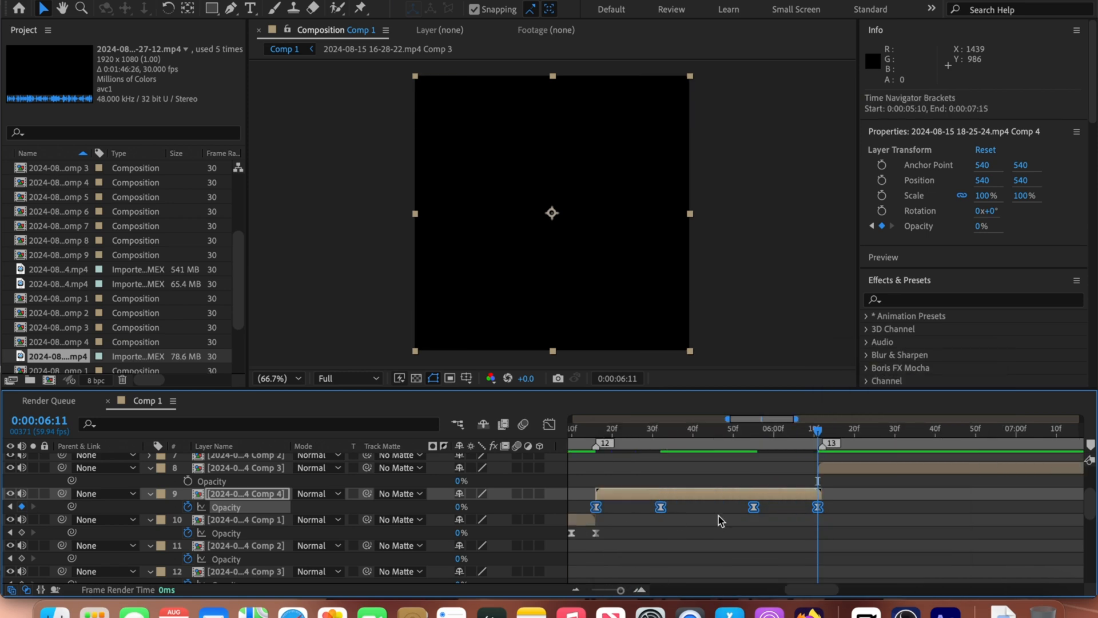
pyautogui.click(665, 442)
pyautogui.moveTo(657, 438); pyautogui.dragTo(818, 481)
pyautogui.click(708, 529)
pyautogui.click(660, 437)
pyautogui.click(837, 468)
pyautogui.press('super+v')
pyautogui.press('super+z')
# Copy the layer 9 clip's eased opacity keyframes to the layer 8 clip at 0:00:06:11 and align the fade-out pair with its end.
pyautogui.press('super+c')
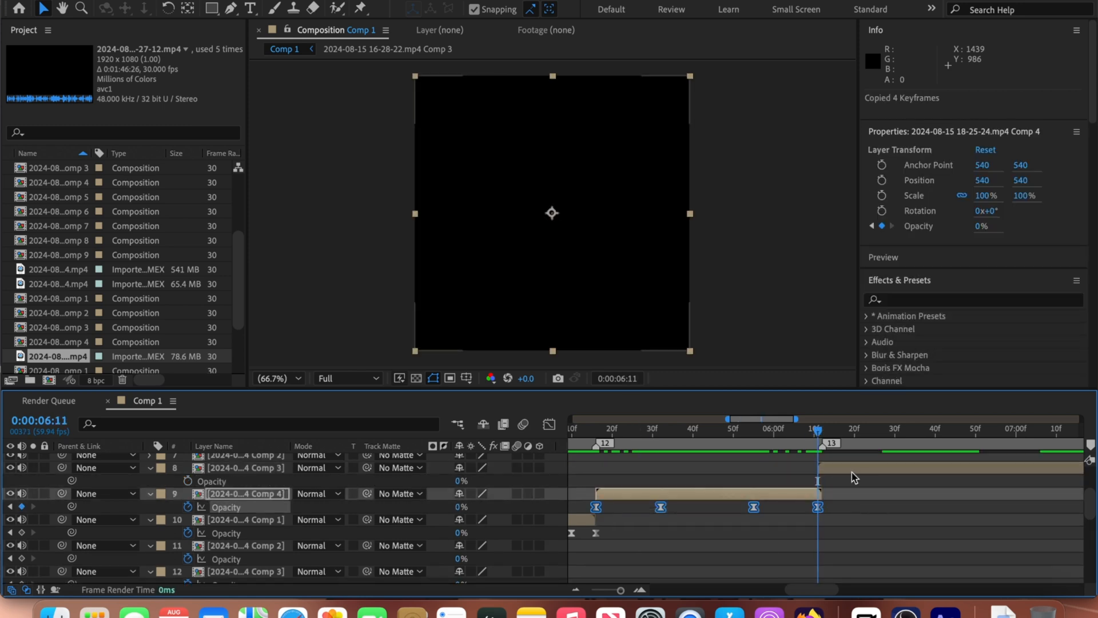
pyautogui.click(852, 469)
pyautogui.press('super+v')
pyautogui.moveTo(621, 590); pyautogui.dragTo(604, 590)
pyautogui.moveTo(887, 485); pyautogui.dragTo(941, 503)
pyautogui.moveTo(930, 493); pyautogui.dragTo(984, 494)
# Paste the opacity keyframes onto the layer 7 clip at marker 14 and move the fade-out pair to its end.
pyautogui.click(984, 443)
pyautogui.click(1007, 457)
pyautogui.press('super+v')
pyautogui.moveTo(617, 590); pyautogui.dragTo(603, 589)
pyautogui.moveTo(955, 466); pyautogui.dragTo(990, 473)
# Paste the opacity keyframes onto the layer 6 clip at marker 15 and align the fade-out pair with its end.
pyautogui.click(1012, 502)
pyautogui.press('super+v')
pyautogui.moveTo(1042, 529); pyautogui.dragTo(996, 497)
# Paste the opacity keyframes onto the layer 5 and layer 4 clips at markers 16 and 17, with each fade-out at the clip's end.
pyautogui.hscroll(3, 1059, 498)
pyautogui.click(967, 443)
pyautogui.click(996, 489)
pyautogui.press('super+v')
pyautogui.press('u')
pyautogui.moveTo(1013, 502); pyautogui.dragTo(1026, 502)
pyautogui.hotkey('ctrl', 'v')
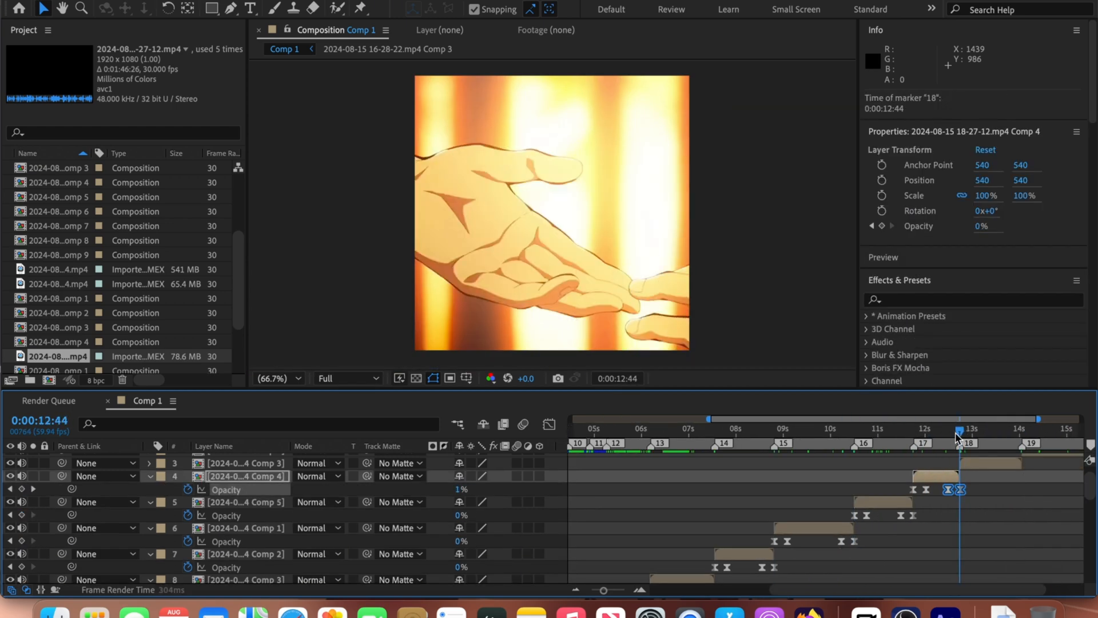
# Paste the opacity keyframes onto the layer 3 clip at 0:00:12:44, with the fade-out pair at its end.
pyautogui.click(967, 463)
pyautogui.press('o')
pyautogui.hotkey('ctrl', 'v')
# Paste the opacity keyframes onto the layer 2 clip at marker 19 and move the fade-out pair to its end at marker 20.
pyautogui.click(1038, 470)
pyautogui.hotkey('ctrl', 'v')
pyautogui.press('o')
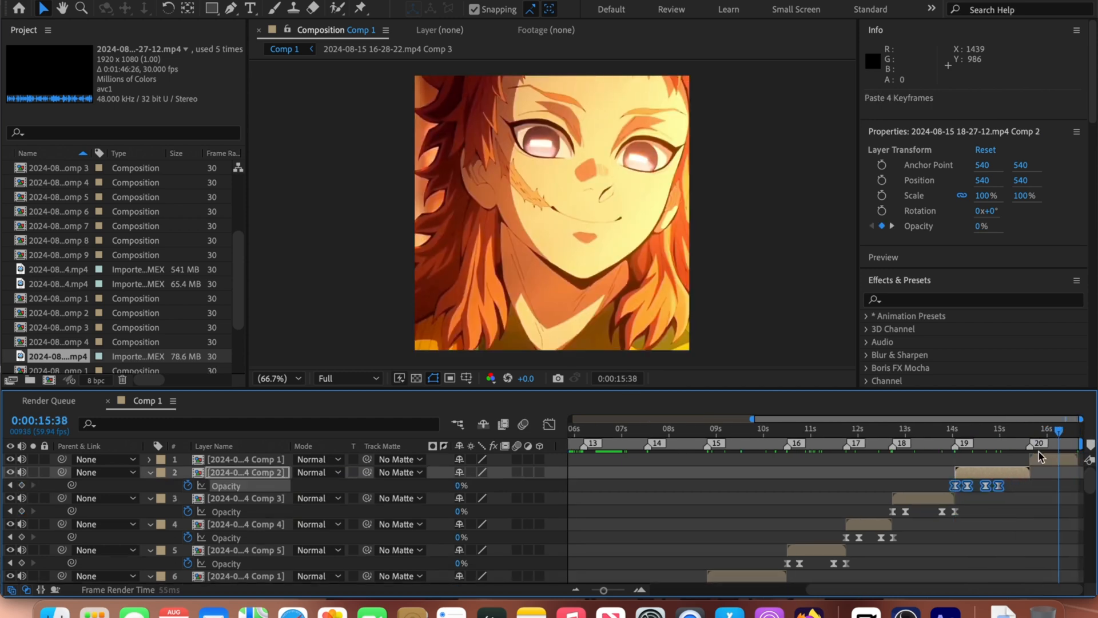
pyautogui.moveTo(1016, 479); pyautogui.dragTo(981, 493)
pyautogui.moveTo(1002, 486); pyautogui.dragTo(1029, 485)
# Paste the opacity keyframes onto the layer 1 clip at marker 20 with the fade-out at its end, then collapse all layer properties.
pyautogui.click(1042, 460)
pyautogui.hotkey('ctrl', 'v')
pyautogui.click(1065, 485)
pyautogui.moveTo(1063, 430); pyautogui.dragTo(1047, 472)
pyautogui.press('o')
pyautogui.press('j')
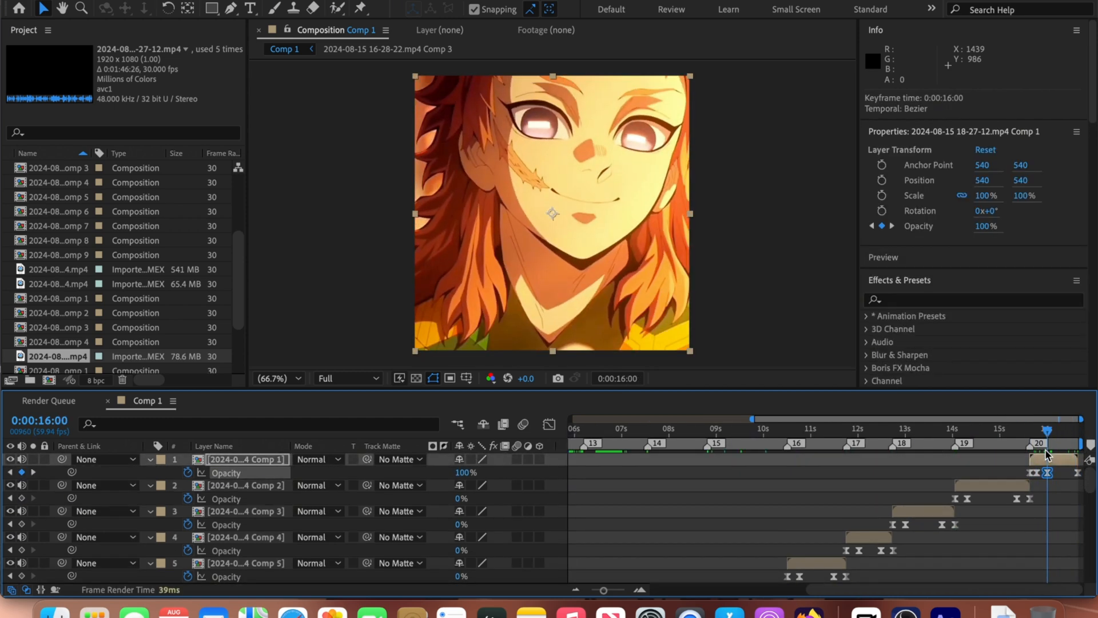
pyautogui.click(1056, 480)
pyautogui.press('u')
pyautogui.moveTo(604, 591); pyautogui.dragTo(586, 597)
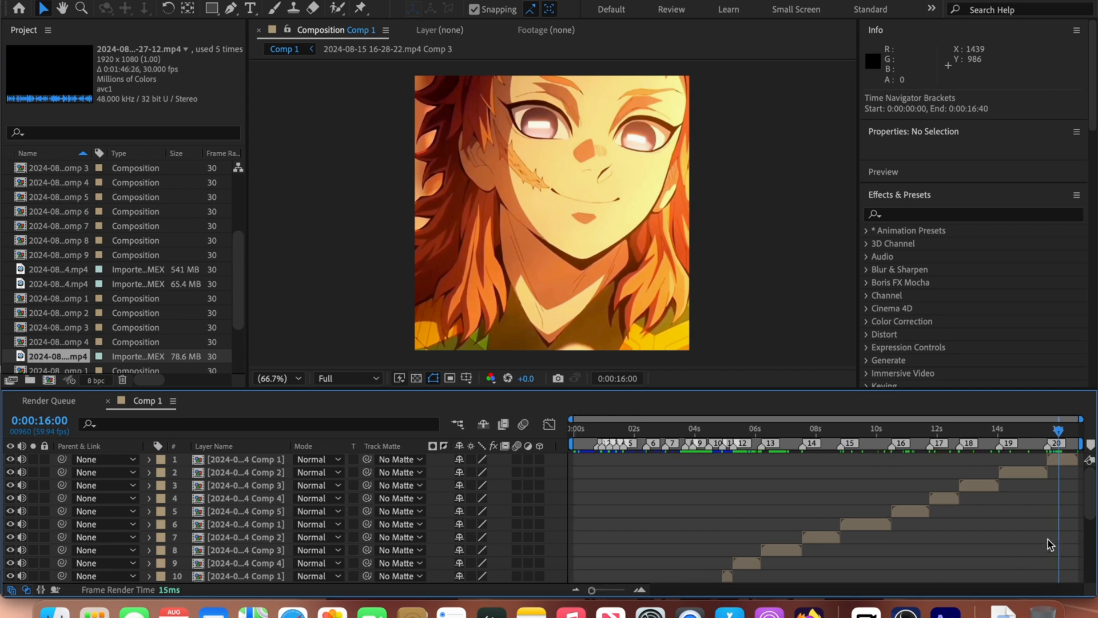
# Review the faded clips from the start of the composition to about 0:00:04:14.
pyautogui.moveTo(1089, 527); pyautogui.dragTo(1083, 601)
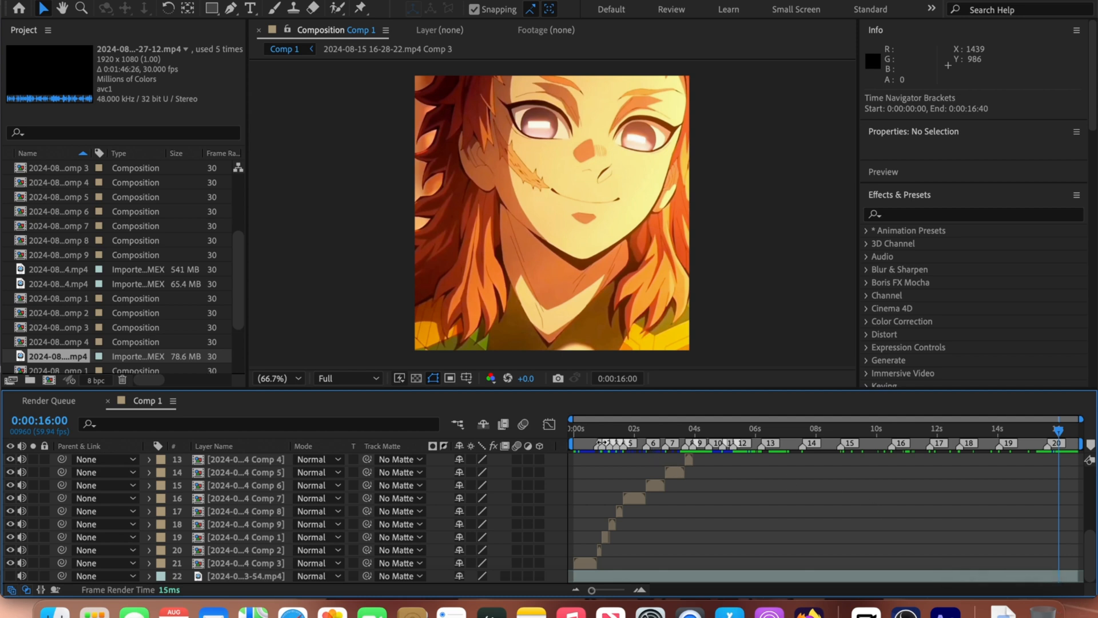
pyautogui.moveTo(592, 438); pyautogui.dragTo(529, 463)
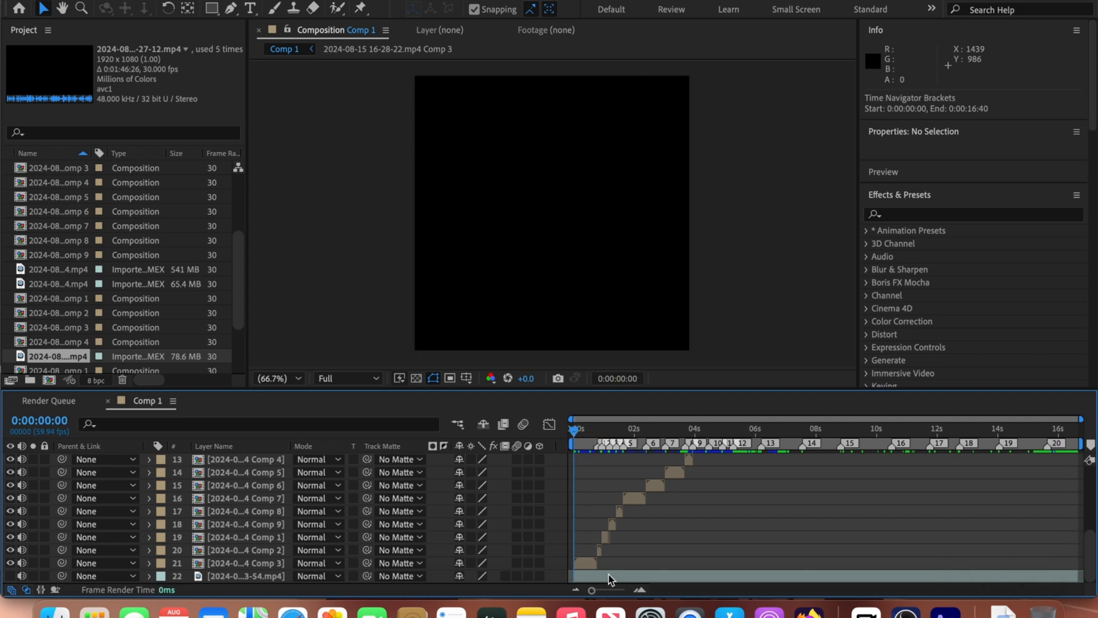
pyautogui.click(639, 590)
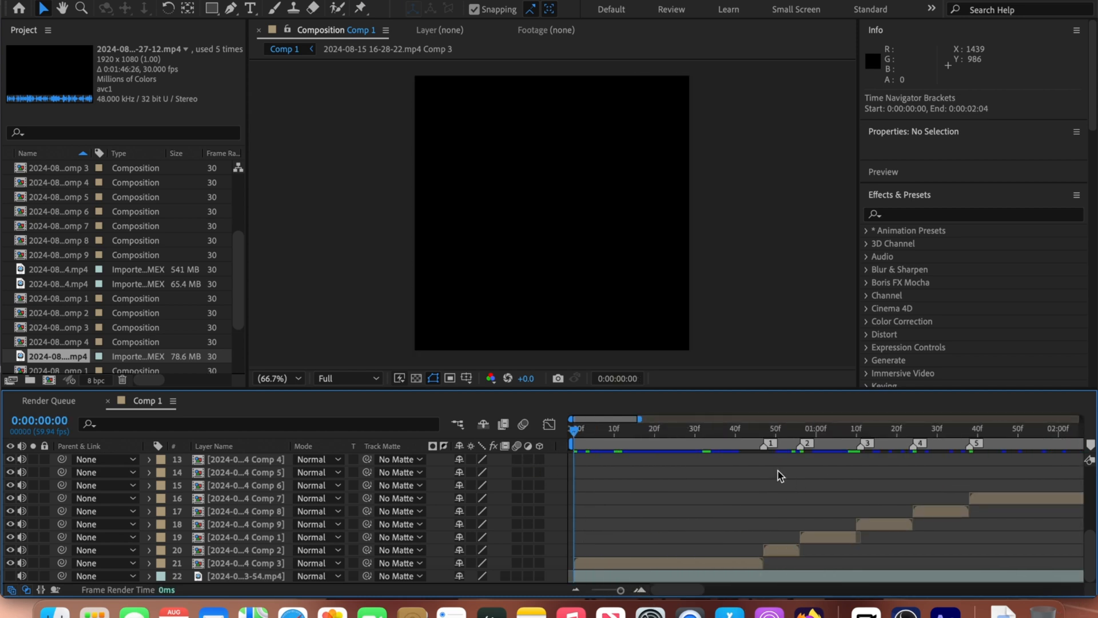
pyautogui.moveTo(754, 431); pyautogui.dragTo(934, 438)
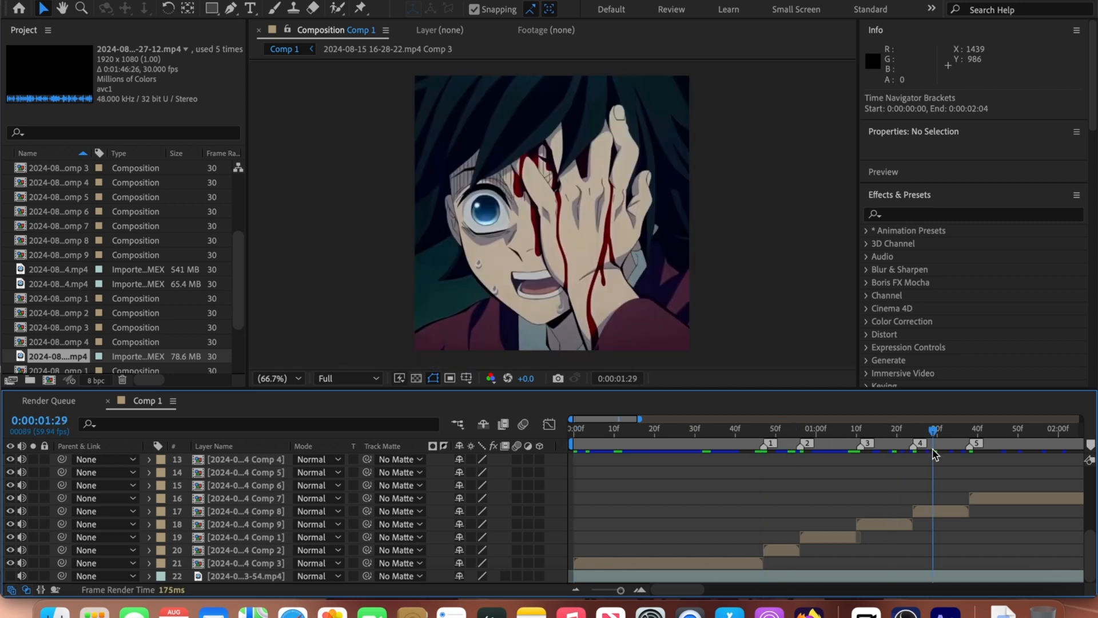
pyautogui.click(578, 590)
pyautogui.click(578, 591)
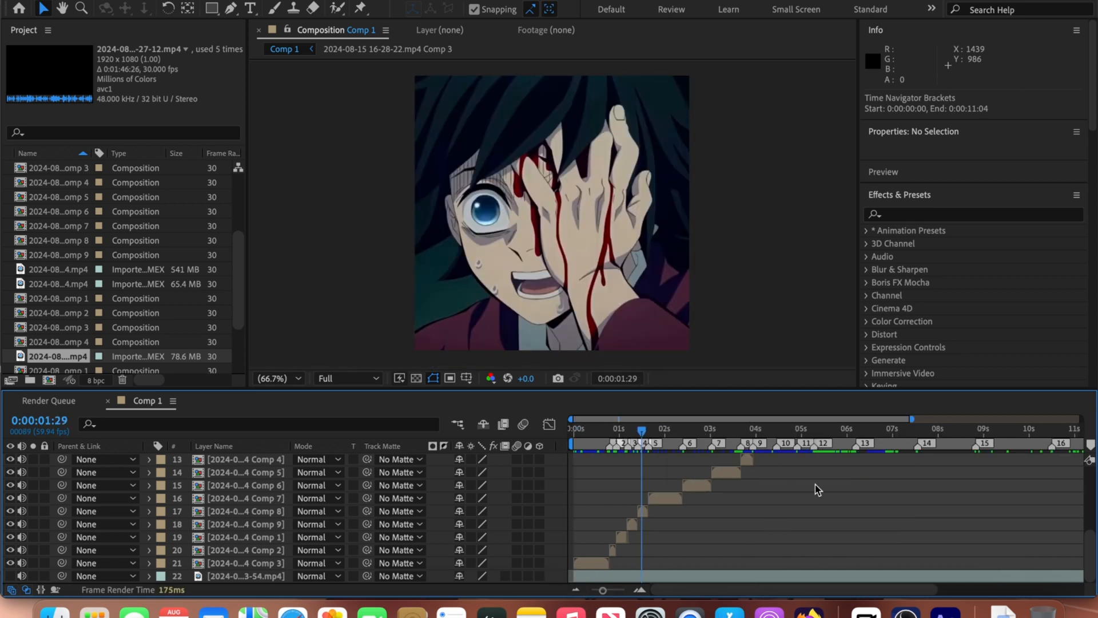
pyautogui.click(767, 434)
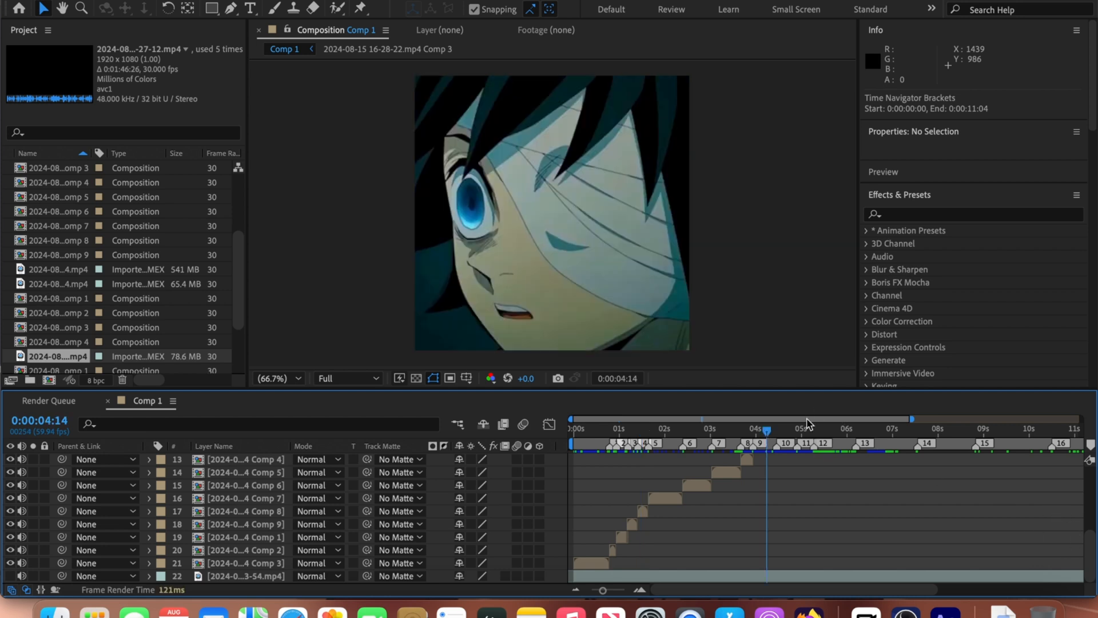
# Add a 100% scale keyframe to the layer 9 clip at its start, 0:00:05:16.
pyautogui.click(814, 430)
pyautogui.scroll(5, 1091, 537)
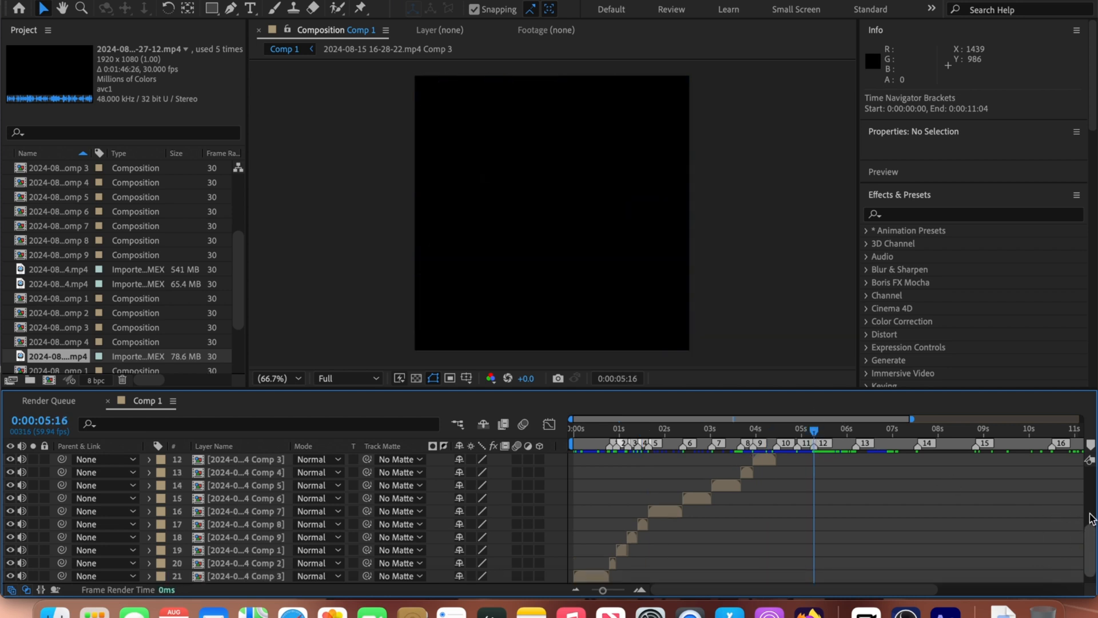
pyautogui.click(836, 555)
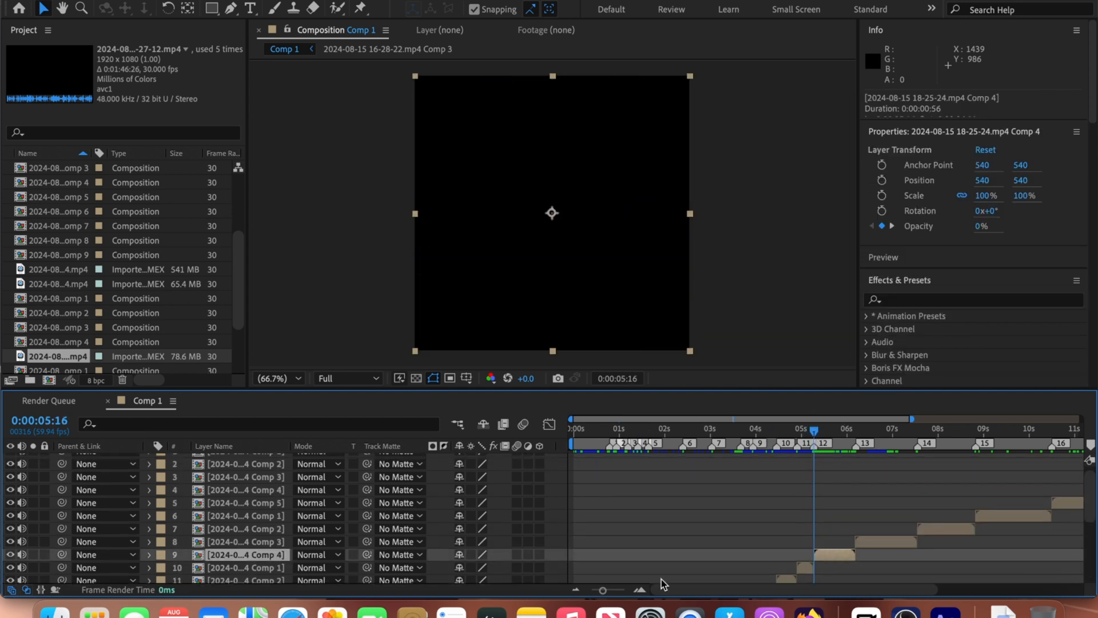
pyautogui.click(639, 590)
pyautogui.click(639, 590)
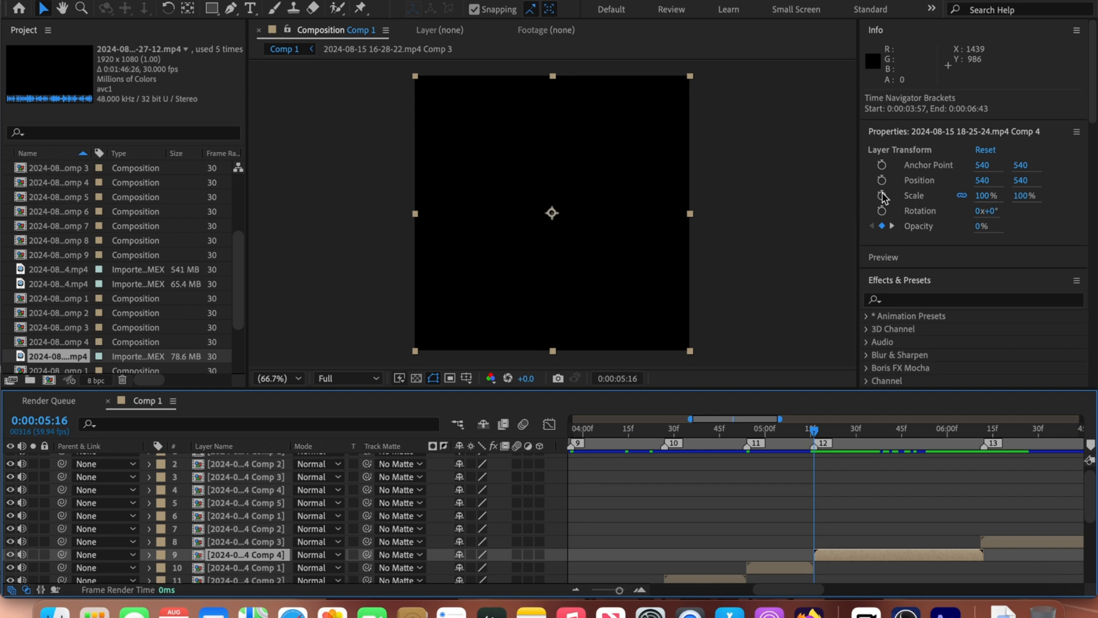
pyautogui.click(882, 196)
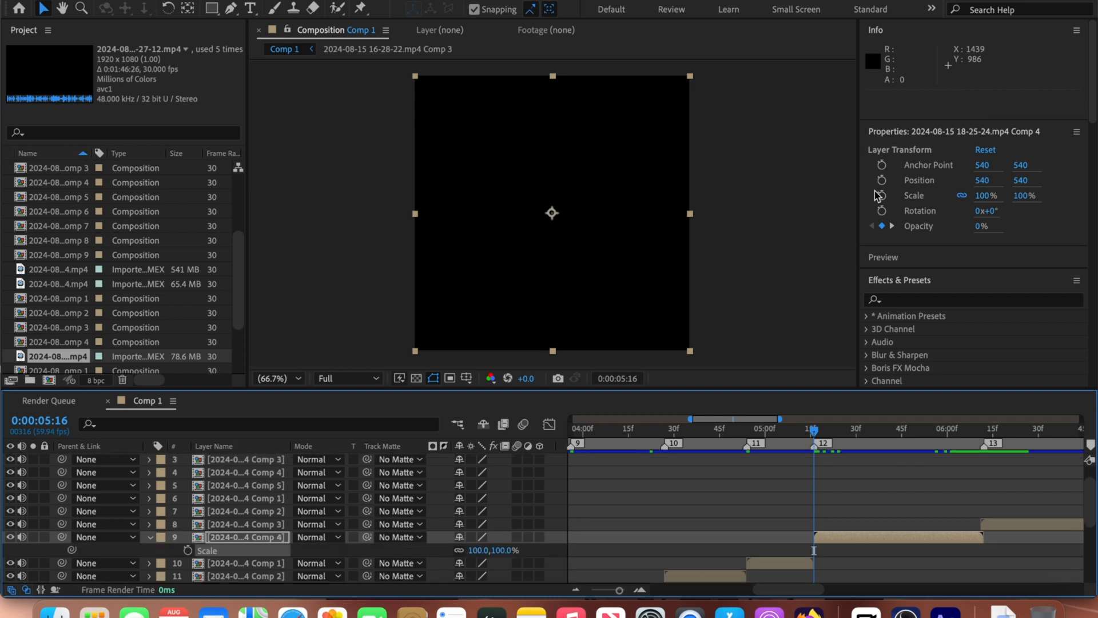
pyautogui.click(882, 196)
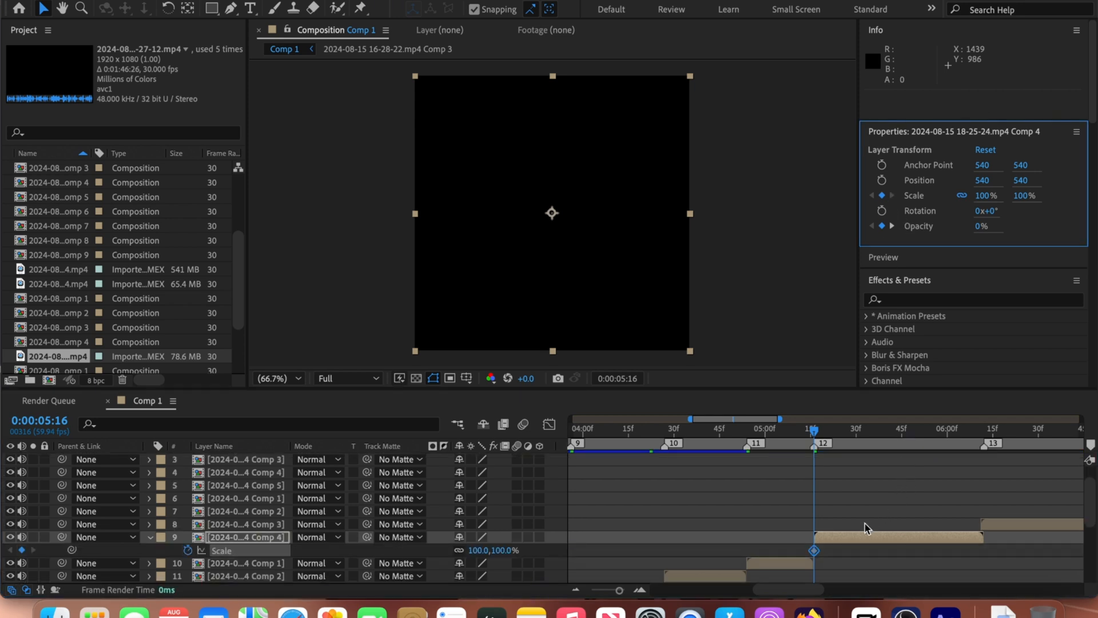
# Set the layer 9 clip's scale to 250% at marker 13, 0:00:06:11.
pyautogui.click(982, 444)
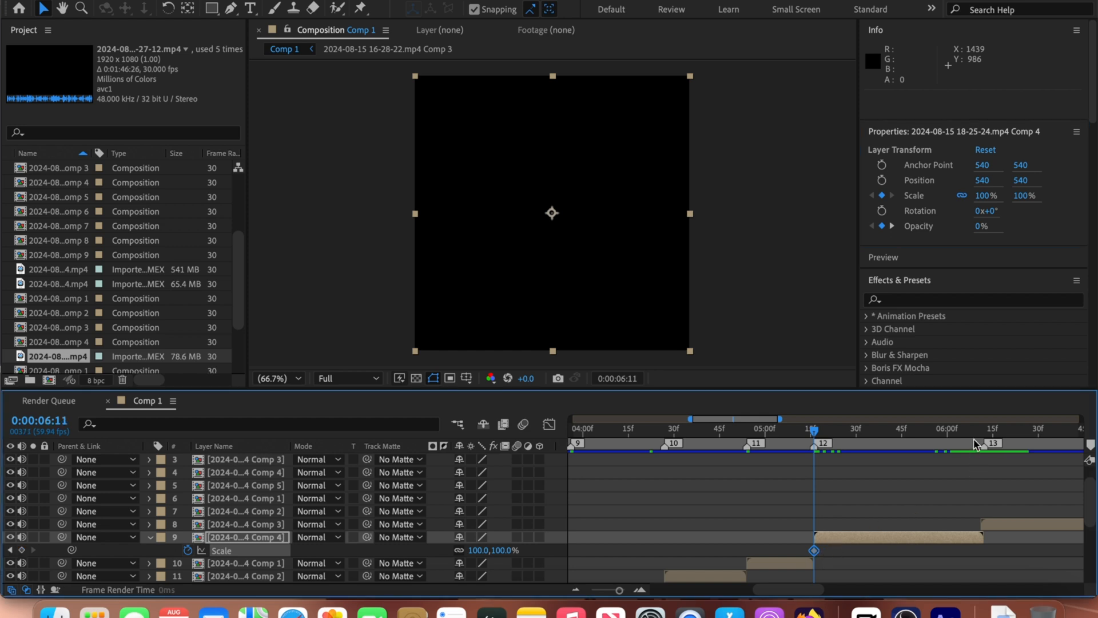
pyautogui.click(476, 550)
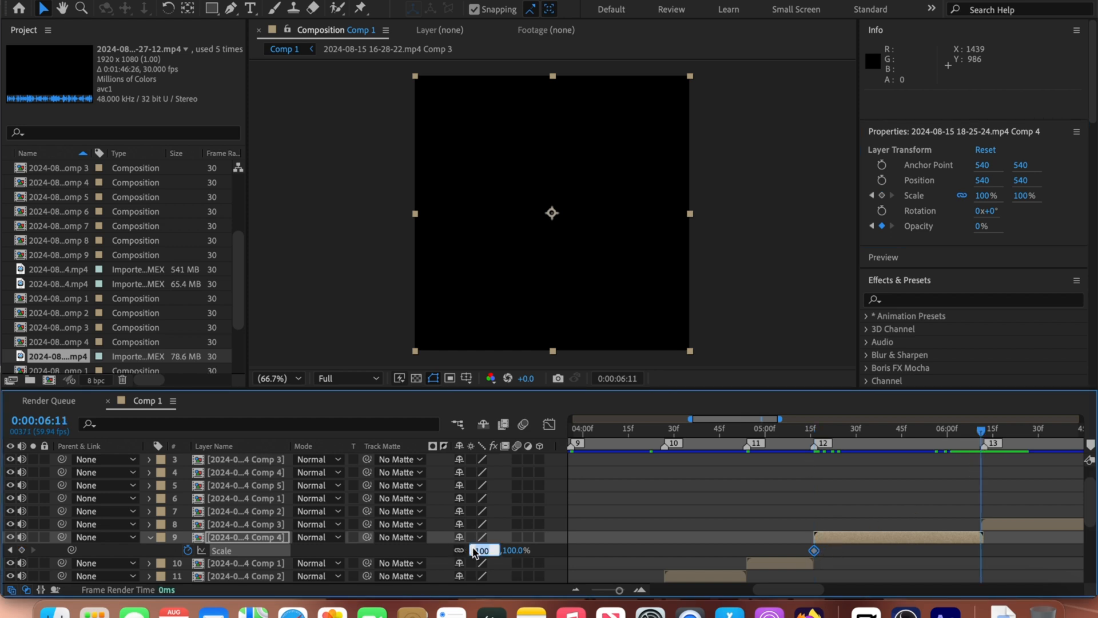
pyautogui.write('250')
pyautogui.click(919, 559)
# Apply Easy Ease to both scale keyframes of the layer 9 clip.
pyautogui.moveTo(983, 539); pyautogui.dragTo(806, 554)
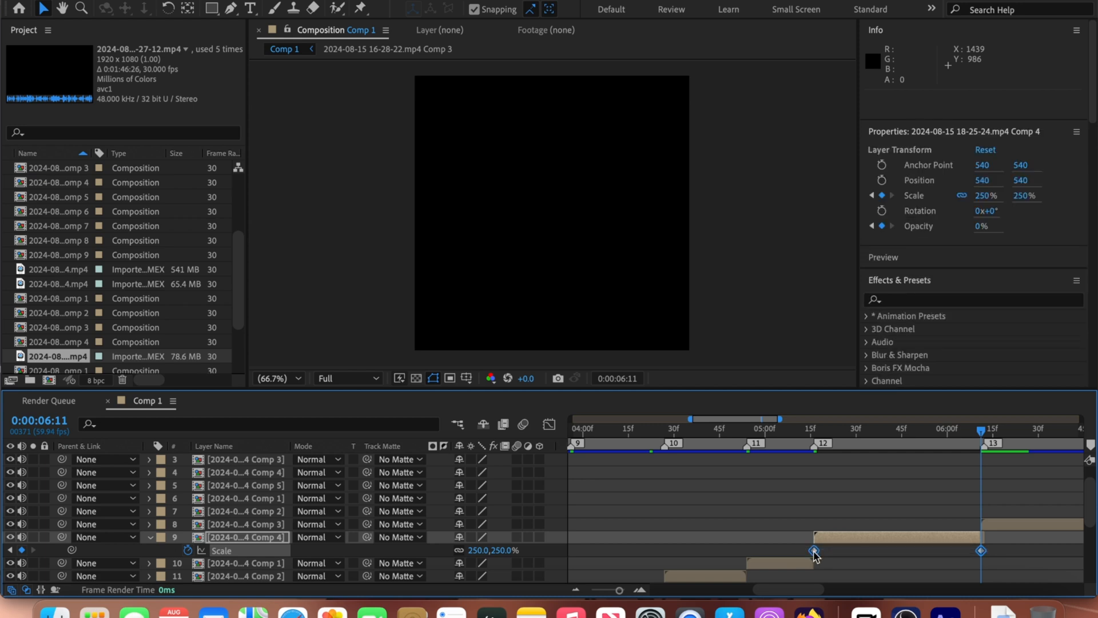
pyautogui.rightClick(816, 556)
pyautogui.moveTo(915, 579)
pyautogui.click(743, 480)
# Shape the layer 9 clip's scale curve in the Graph Editor so it rises steeply at first and levels off toward the end.
pyautogui.click(550, 425)
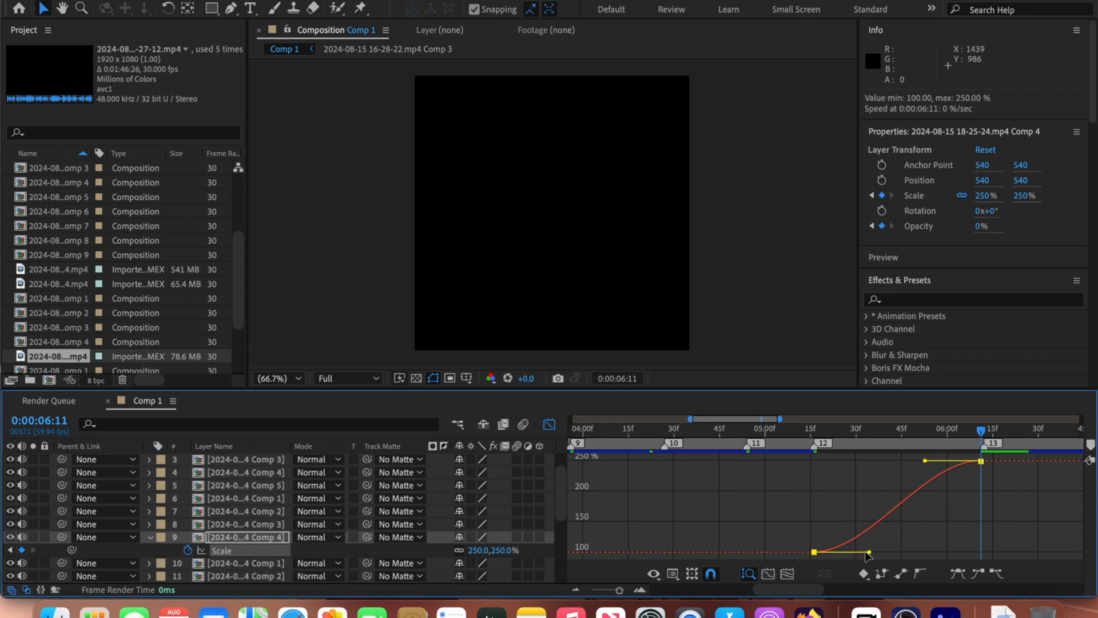
pyautogui.moveTo(870, 552); pyautogui.dragTo(829, 476)
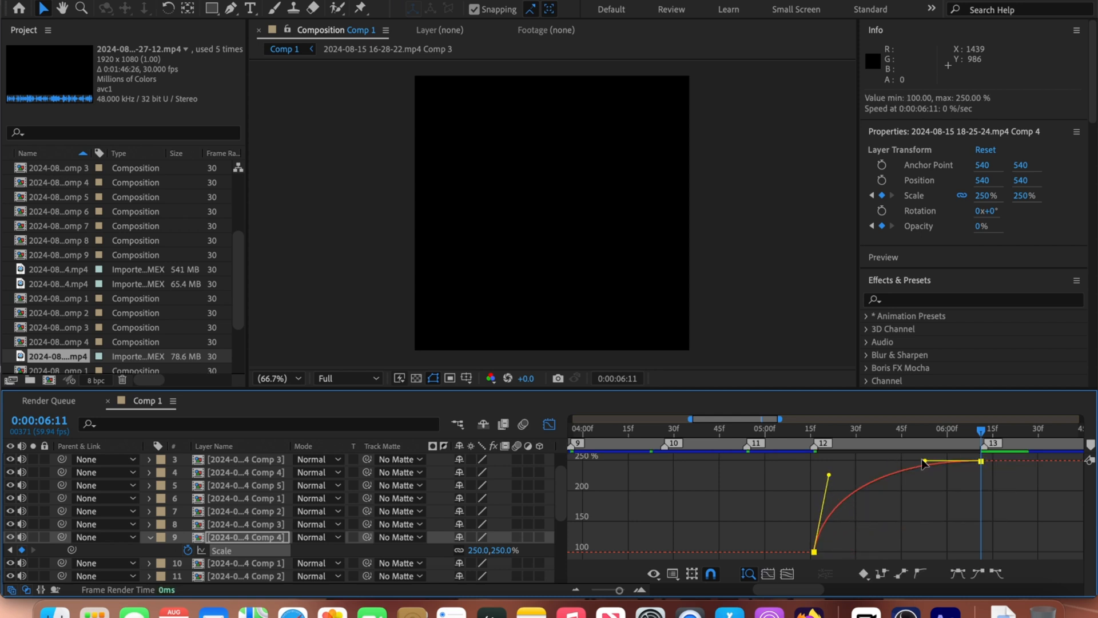
pyautogui.moveTo(925, 461); pyautogui.dragTo(853, 465)
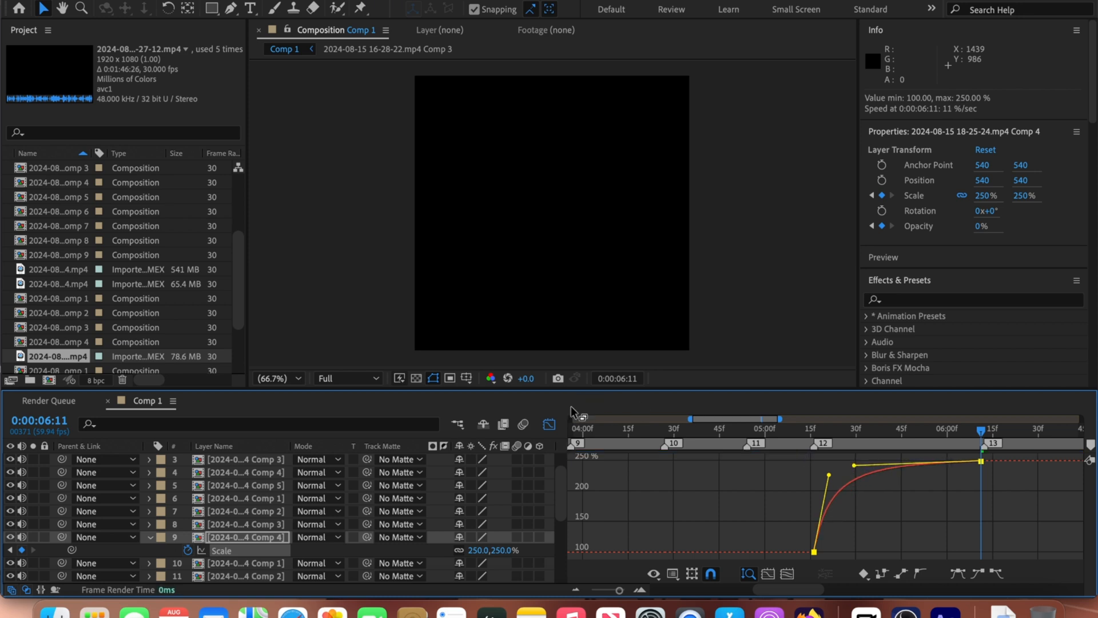
pyautogui.click(549, 424)
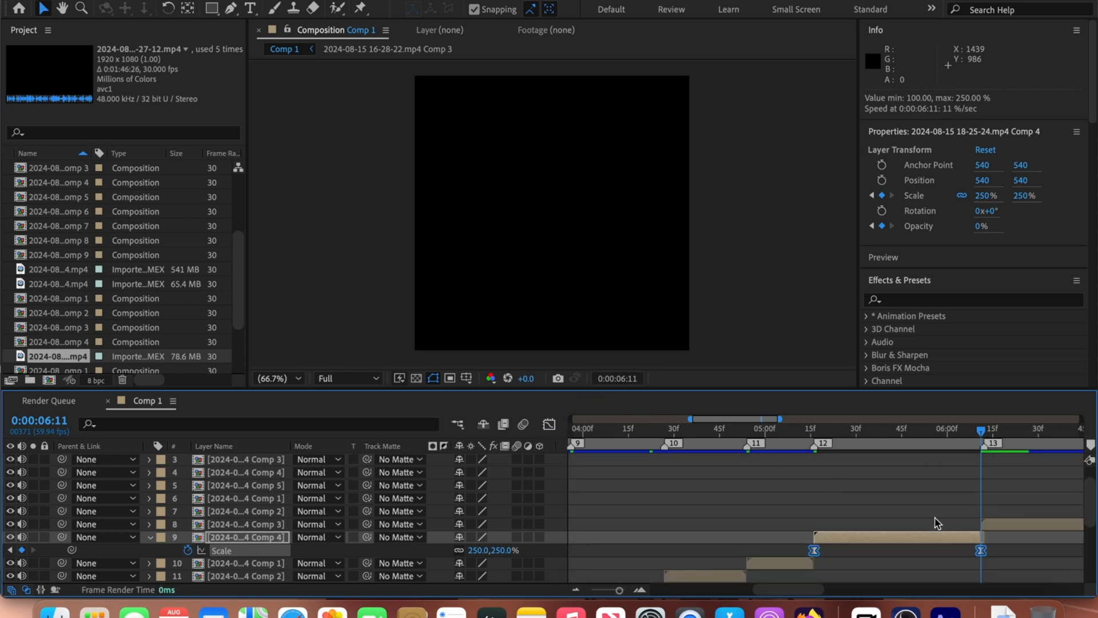
pyautogui.click(885, 557)
# Create a null object, split it at 0:00:05:16 and remove the part before marker 12.
pyautogui.click(812, 433)
pyautogui.moveTo(811, 436)
pyautogui.mouseDown()
pyautogui.moveTo(985, 453)
pyautogui.moveTo(830, 461)
pyautogui.moveTo(977, 486)
pyautogui.moveTo(817, 490)
pyautogui.mouseUp()
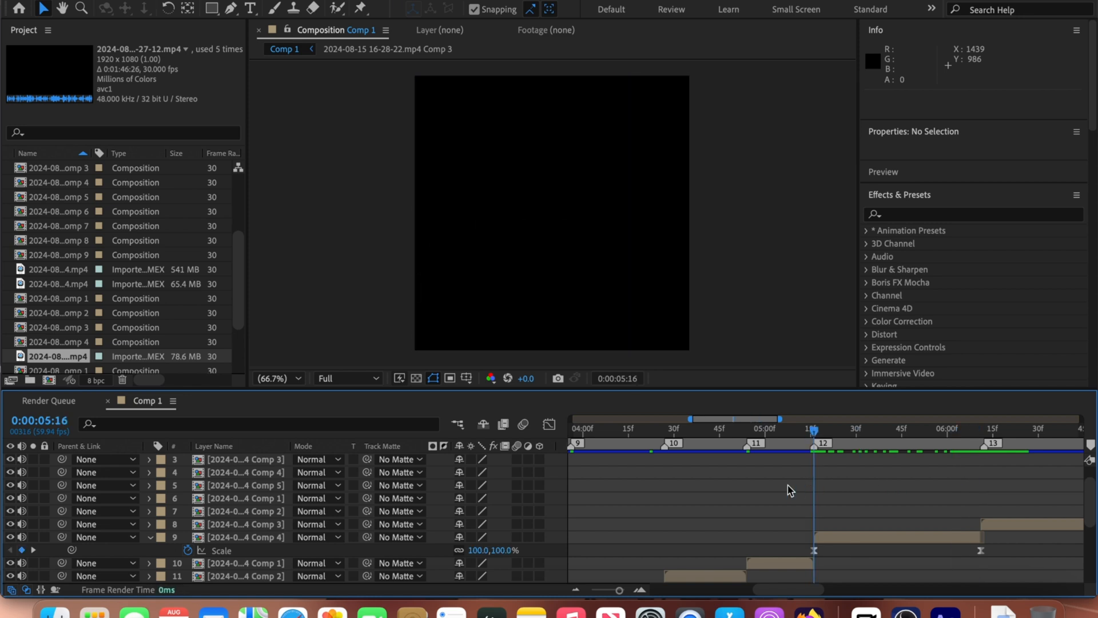
pyautogui.click(313, 2)
pyautogui.moveTo(346, 2)
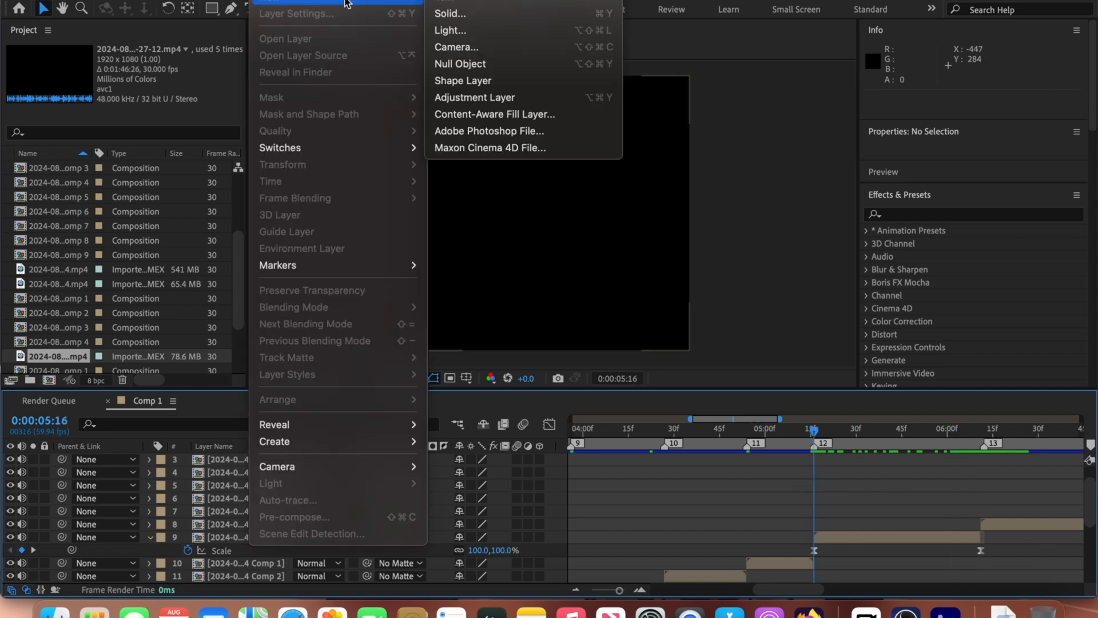
pyautogui.click(474, 66)
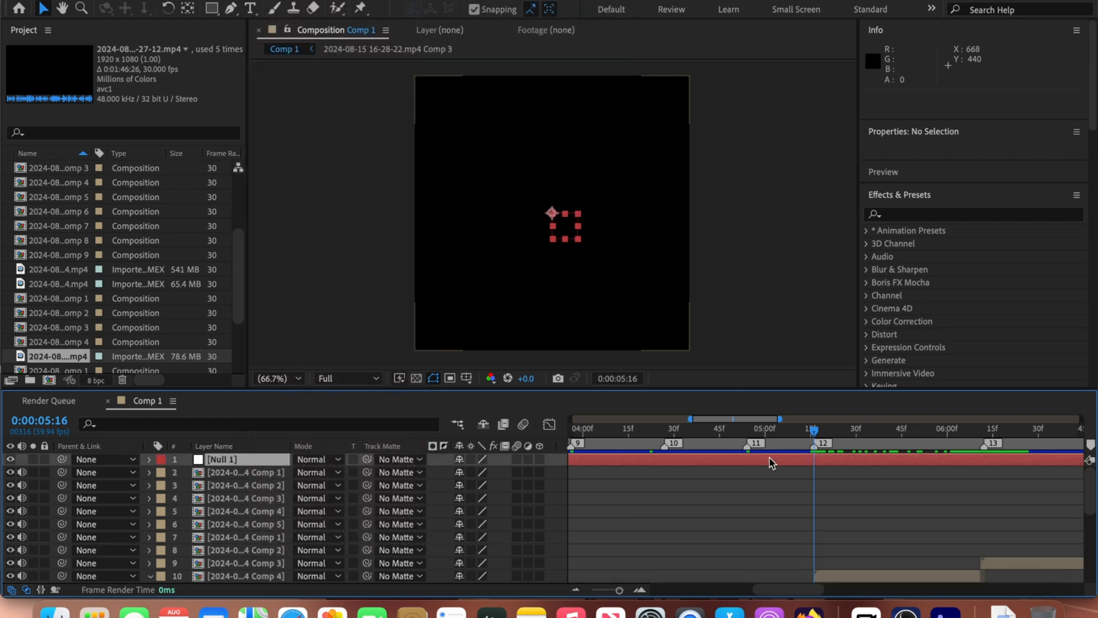
pyautogui.hotkey('alt', '[')
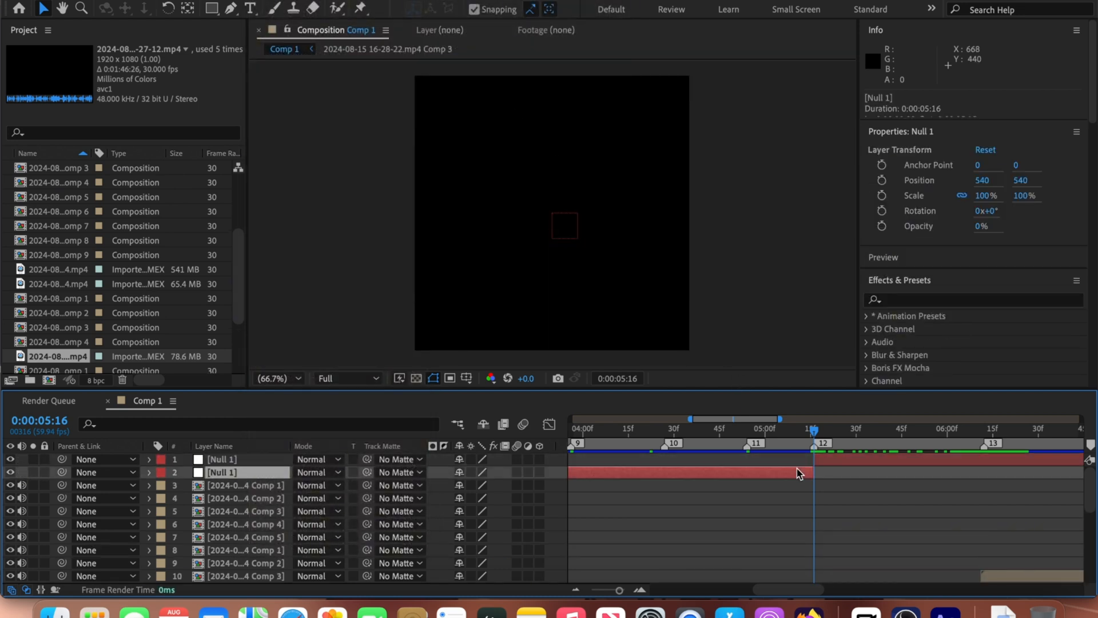
pyautogui.click(798, 469)
pyautogui.press('space')
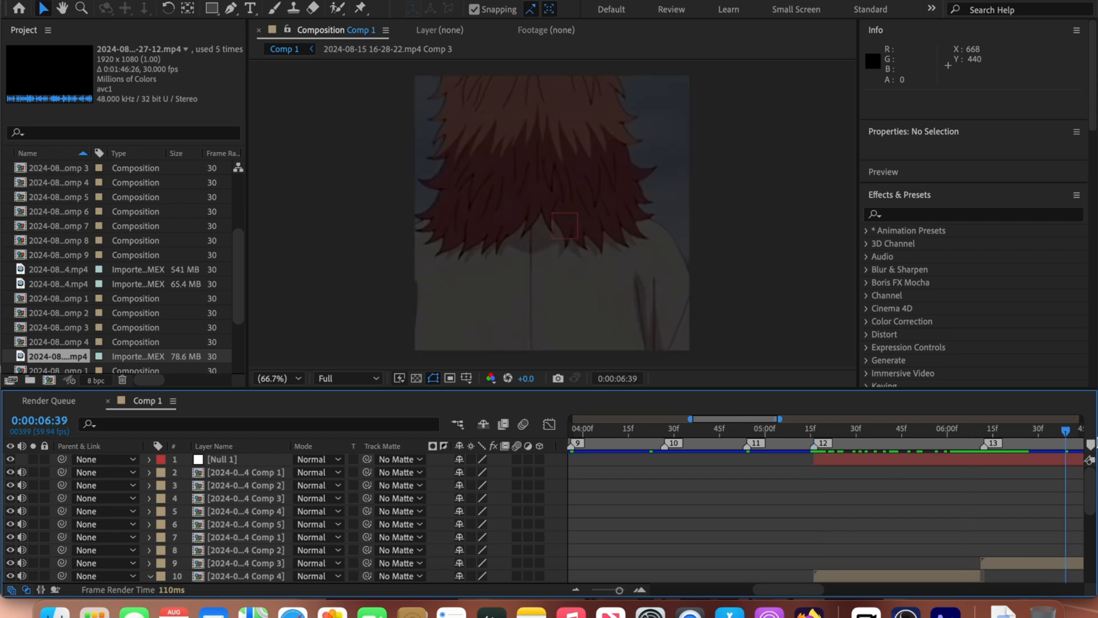
# Split the null object at marker 13, where the layer 9 clip begins.
pyautogui.moveTo(1007, 430)
pyautogui.mouseDown()
pyautogui.moveTo(810, 499)
pyautogui.moveTo(830, 501)
pyautogui.mouseUp()
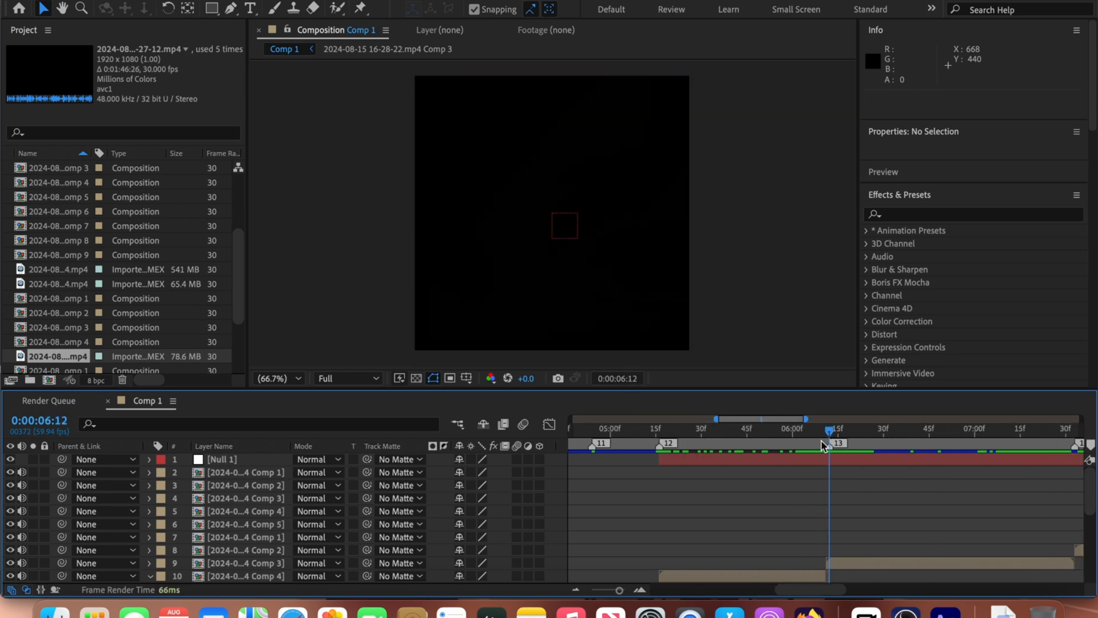
pyautogui.moveTo(822, 440); pyautogui.dragTo(827, 445)
pyautogui.click(824, 462)
pyautogui.press('super+shift+d')
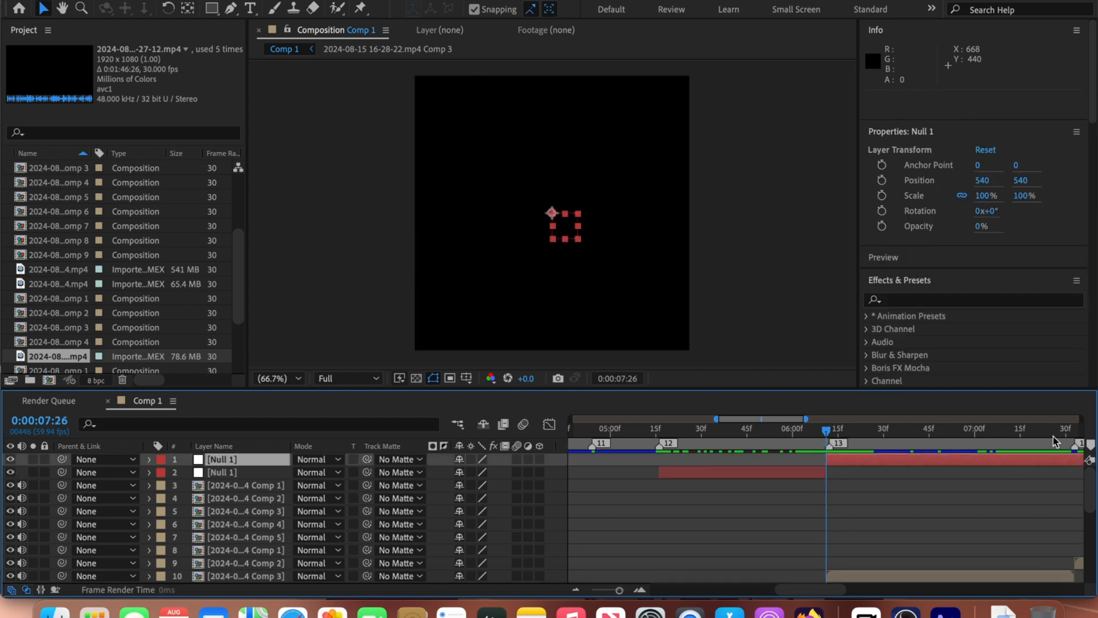
# Split the null object at marker 14 (0:00:07:33) and delete the part after it.
pyautogui.moveTo(1054, 435); pyautogui.dragTo(1075, 438)
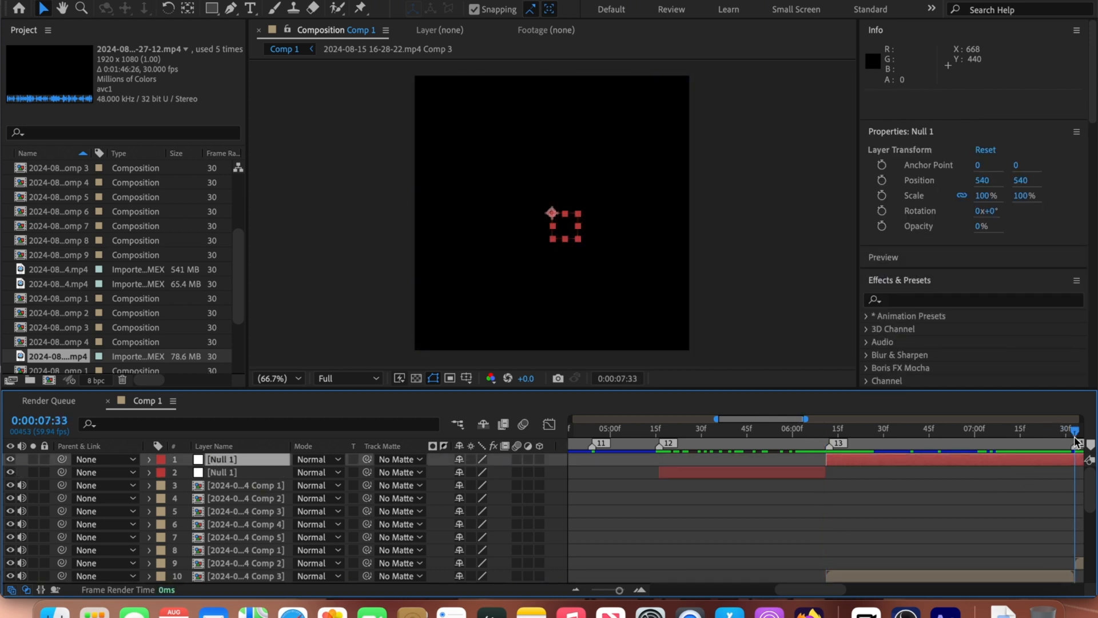
pyautogui.press('super+shift+d')
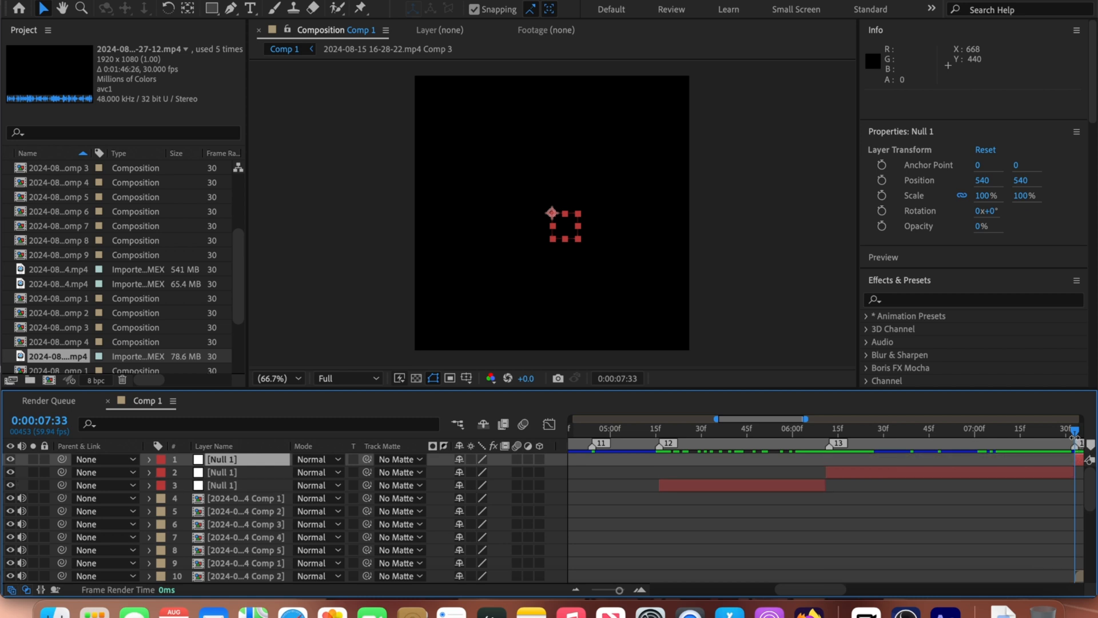
pyautogui.press('Delete')
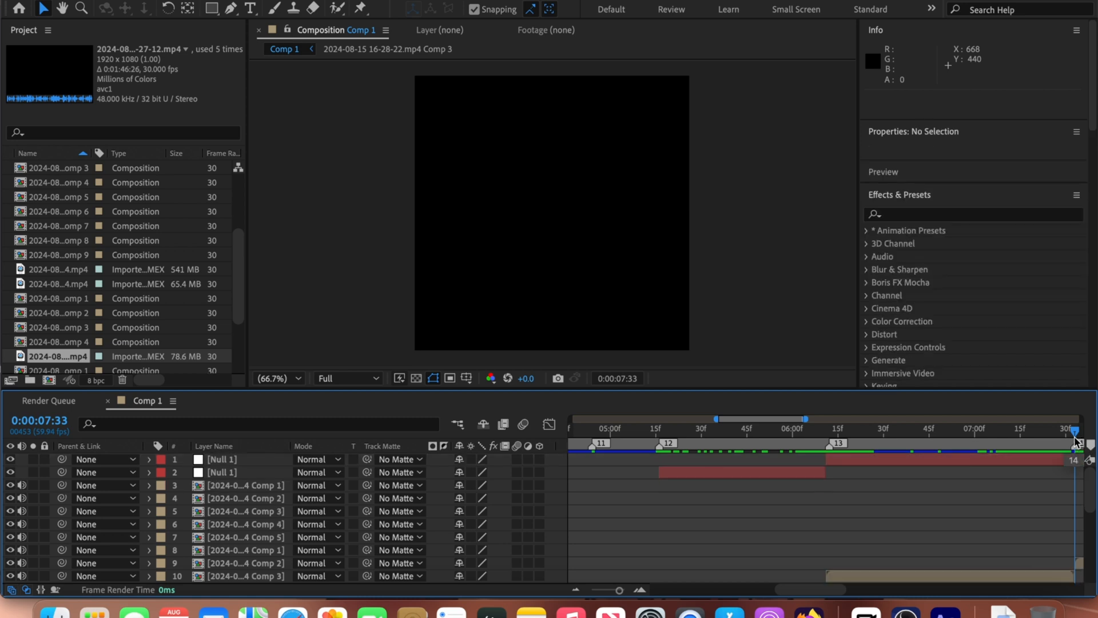
# Reorder the two nulls so the marker 12 null sits directly above the Comp 4 clip and the marker 13 null directly above the Comp 3 clip.
pyautogui.click(770, 475)
pyautogui.click(716, 446)
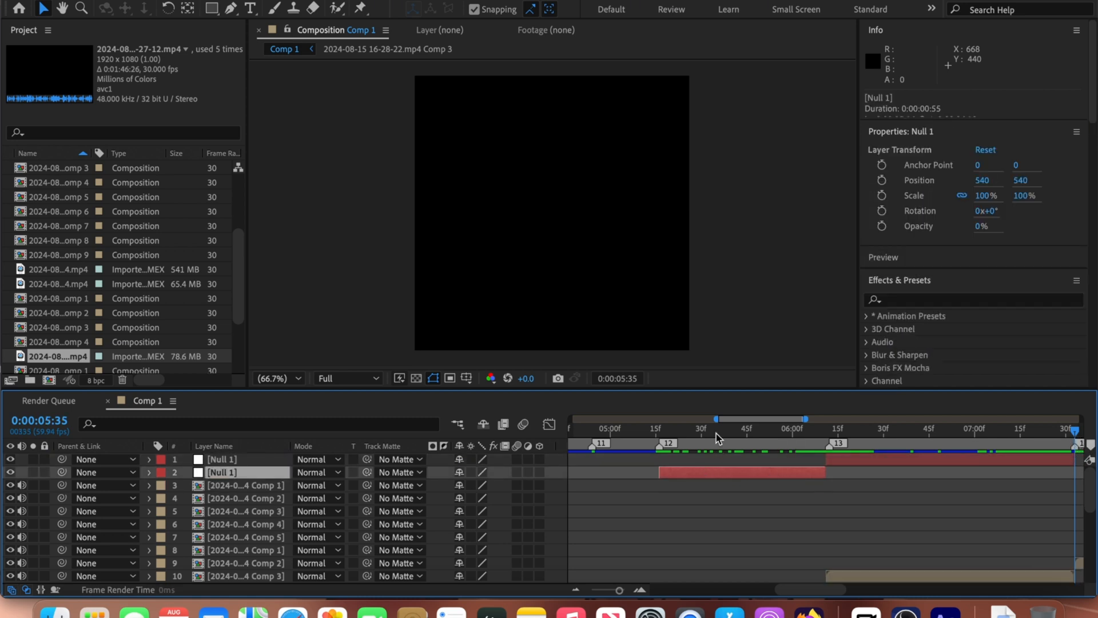
pyautogui.moveTo(273, 476); pyautogui.dragTo(269, 535)
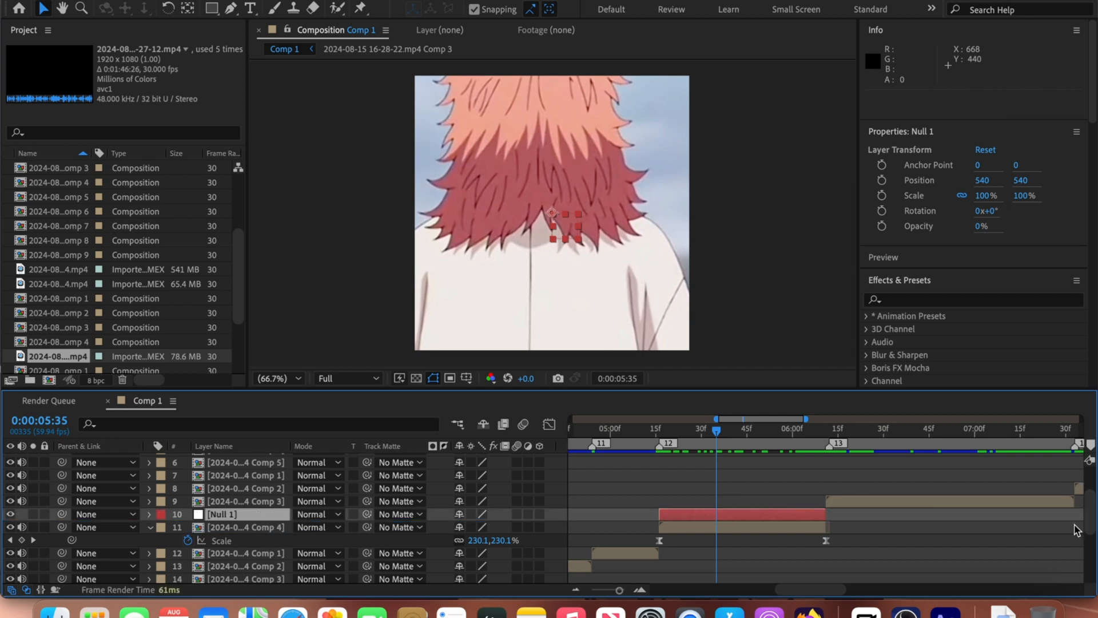
pyautogui.scroll(5, 225, 501)
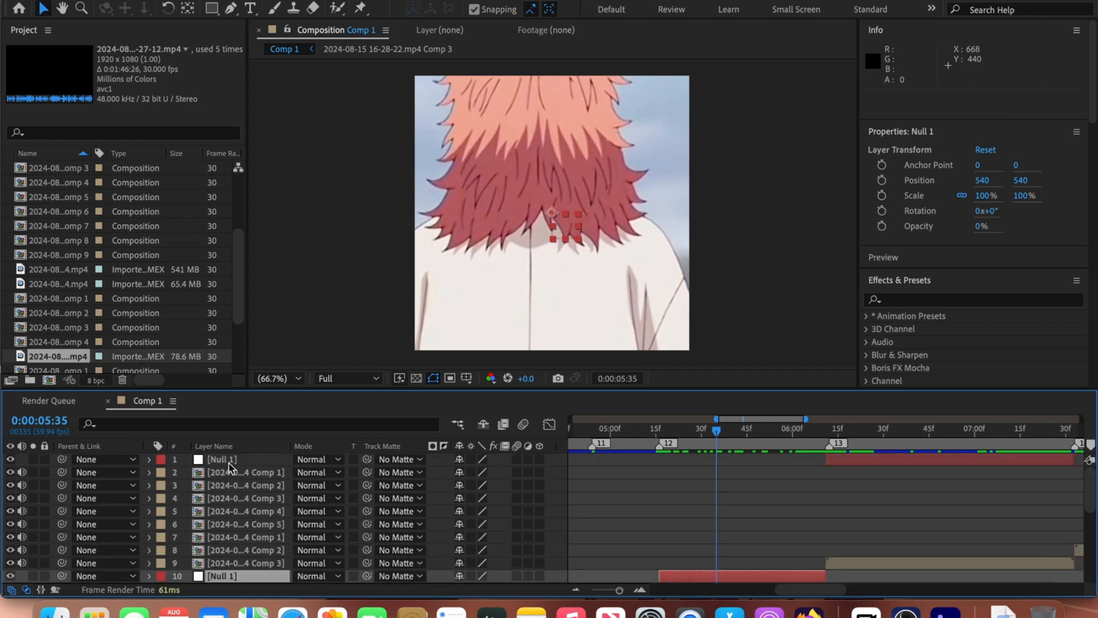
pyautogui.moveTo(229, 466); pyautogui.dragTo(239, 559)
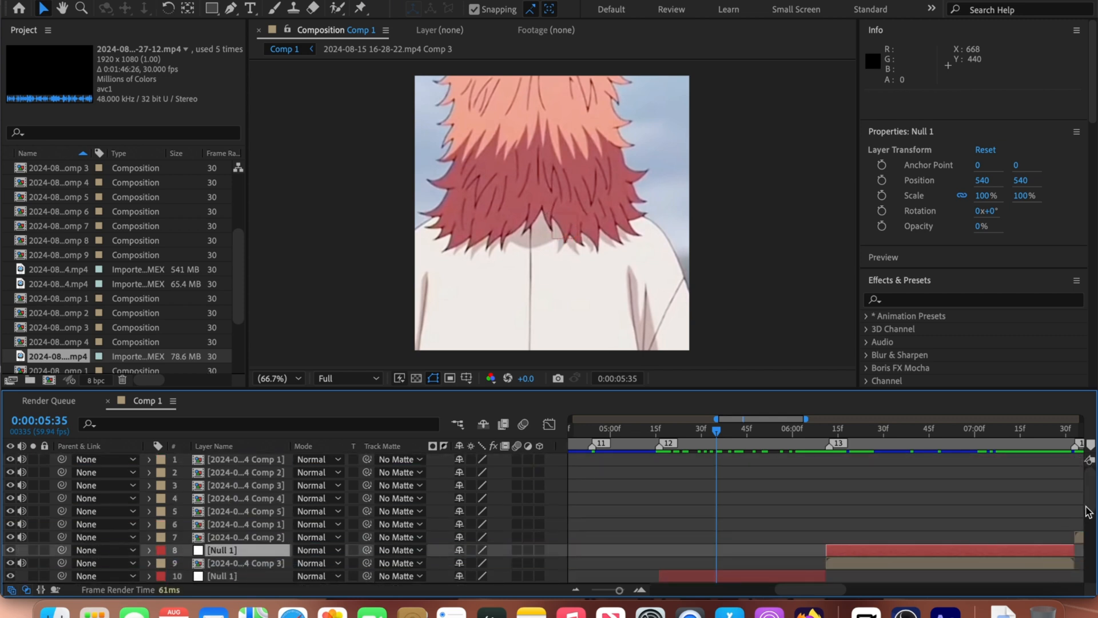
# Parent the Comp 4 clip at marker 12 to the null above it and add a scale keyframe to that null at 0:00:05:34.
pyautogui.scroll(-6, 973, 515)
pyautogui.click(761, 508)
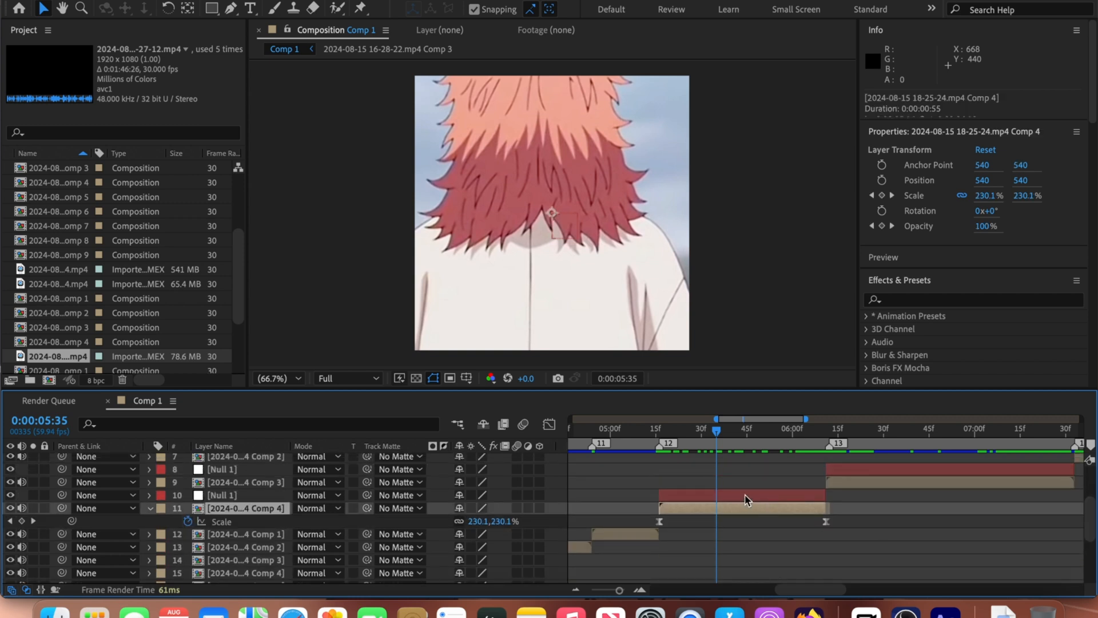
pyautogui.click(745, 496)
pyautogui.click(712, 433)
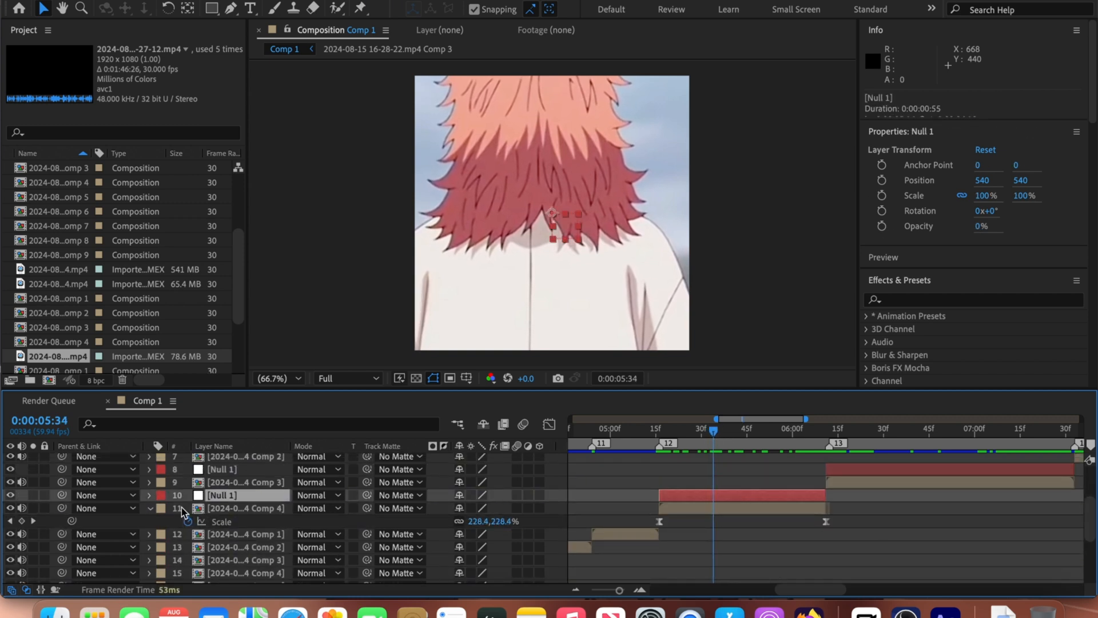
pyautogui.moveTo(62, 508); pyautogui.dragTo(266, 496)
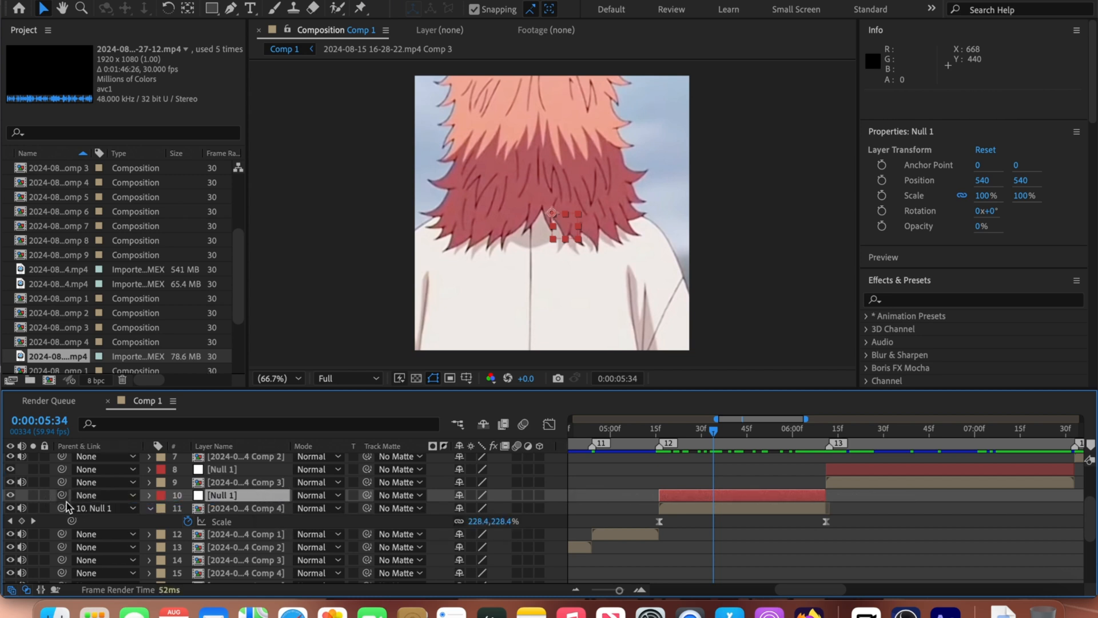
pyautogui.click(883, 196)
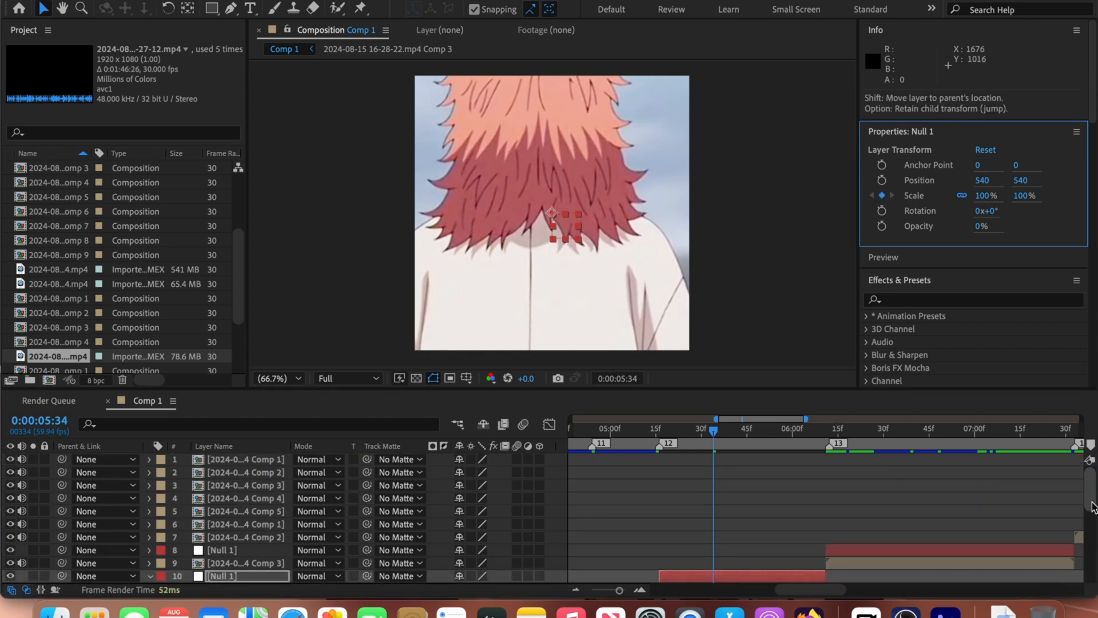
pyautogui.press('u')
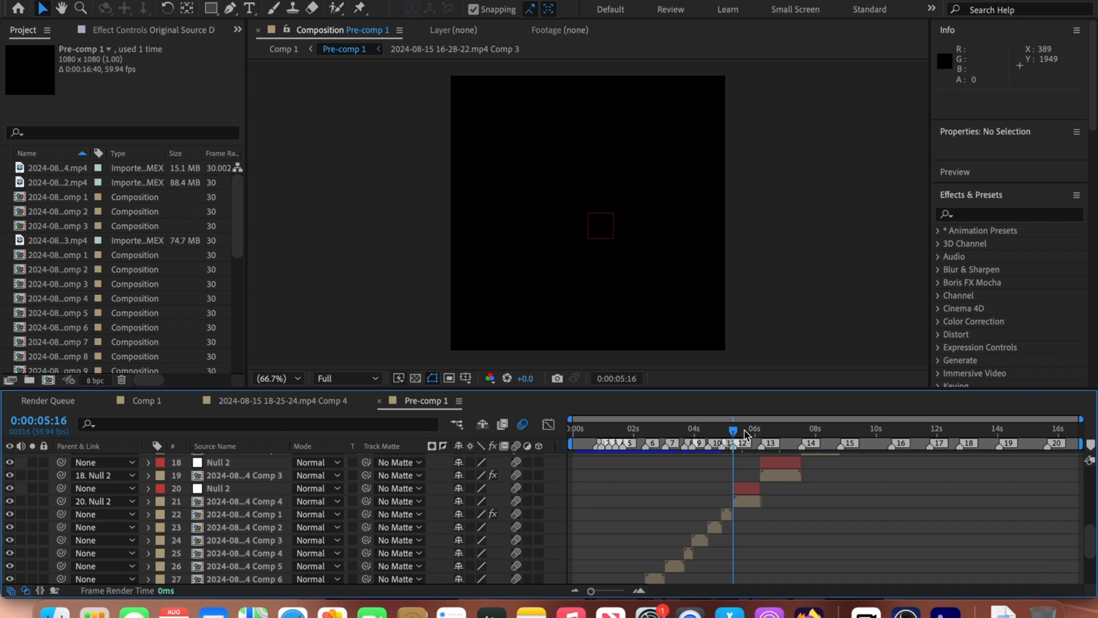
# Preview Pre-comp 1 around marker 12 and examine the scale and opacity keyframes of the marker 12 and 13 clips and the marker 12 null.
pyautogui.press('space')
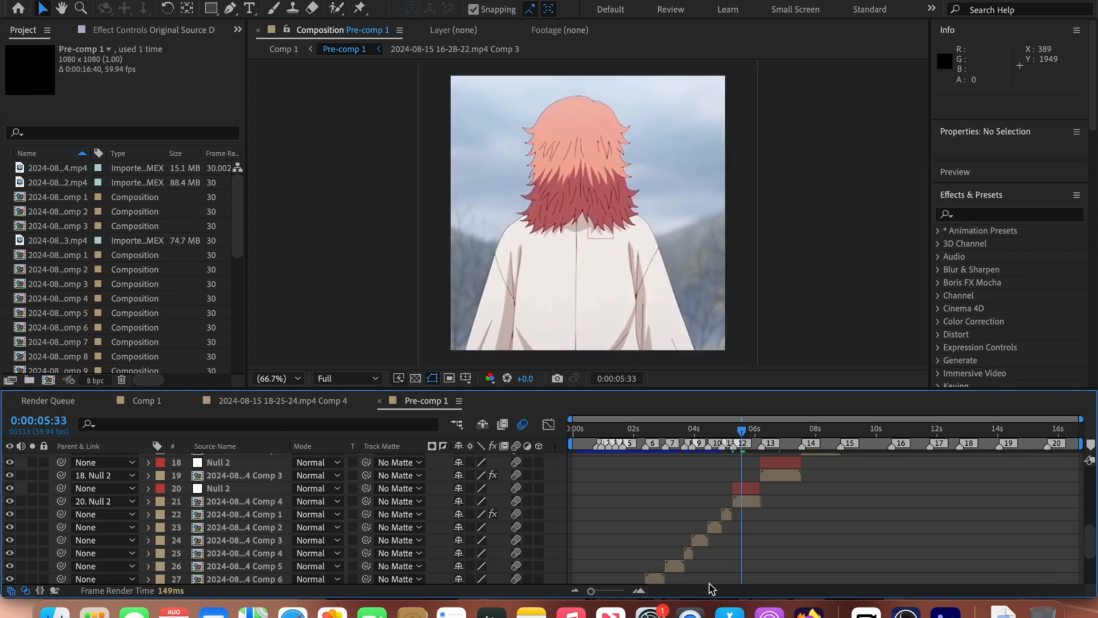
pyautogui.click(639, 590)
pyautogui.click(639, 591)
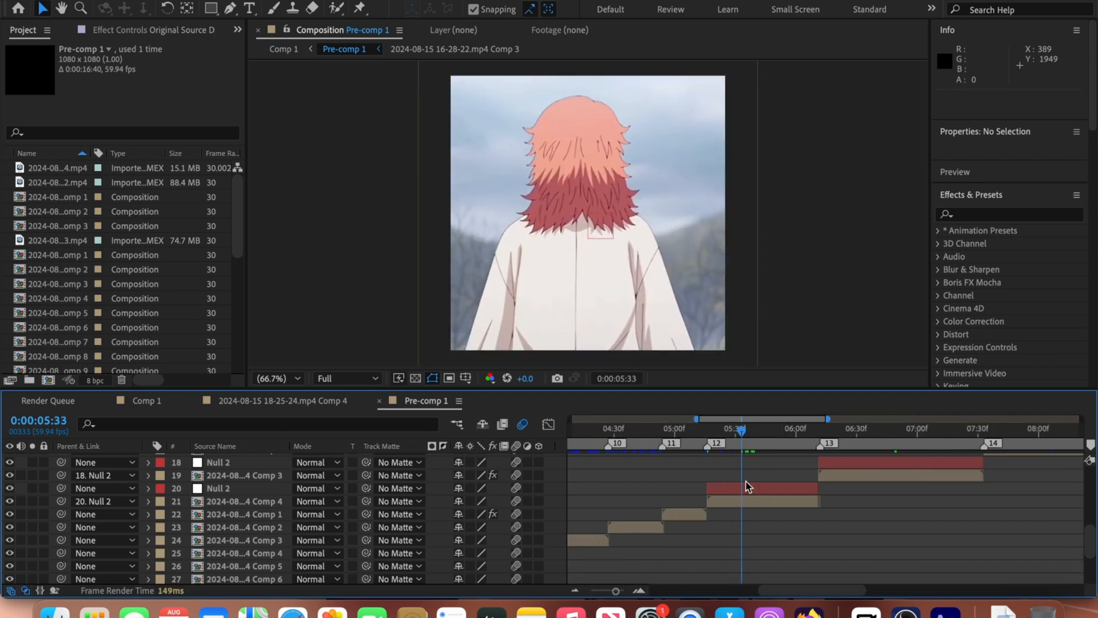
pyautogui.click(747, 498)
pyautogui.press('u')
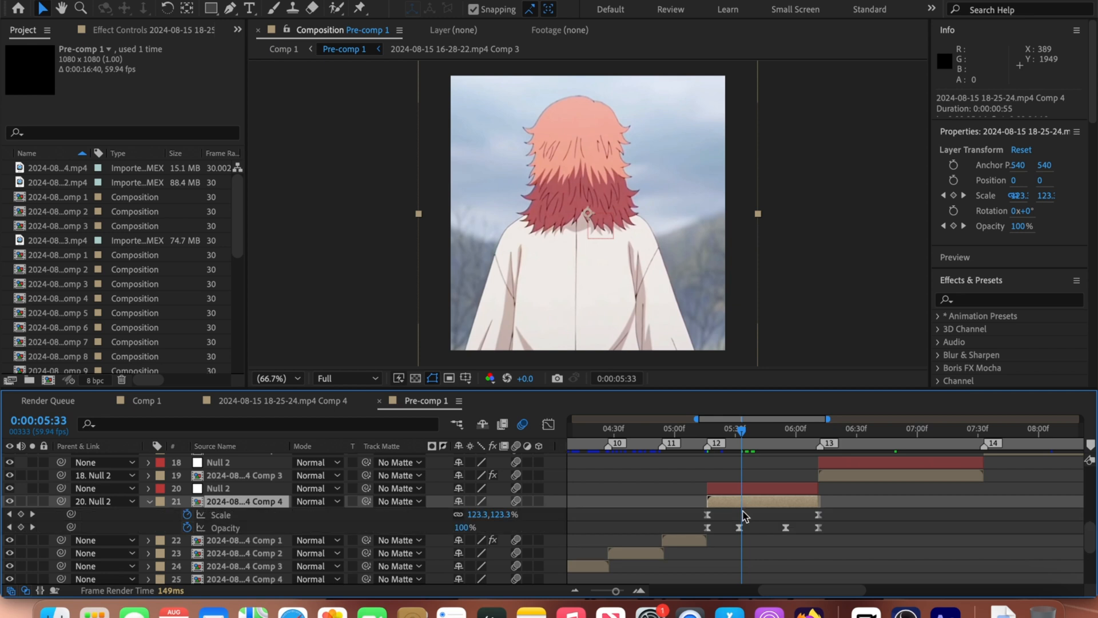
pyautogui.moveTo(774, 435); pyautogui.dragTo(821, 485)
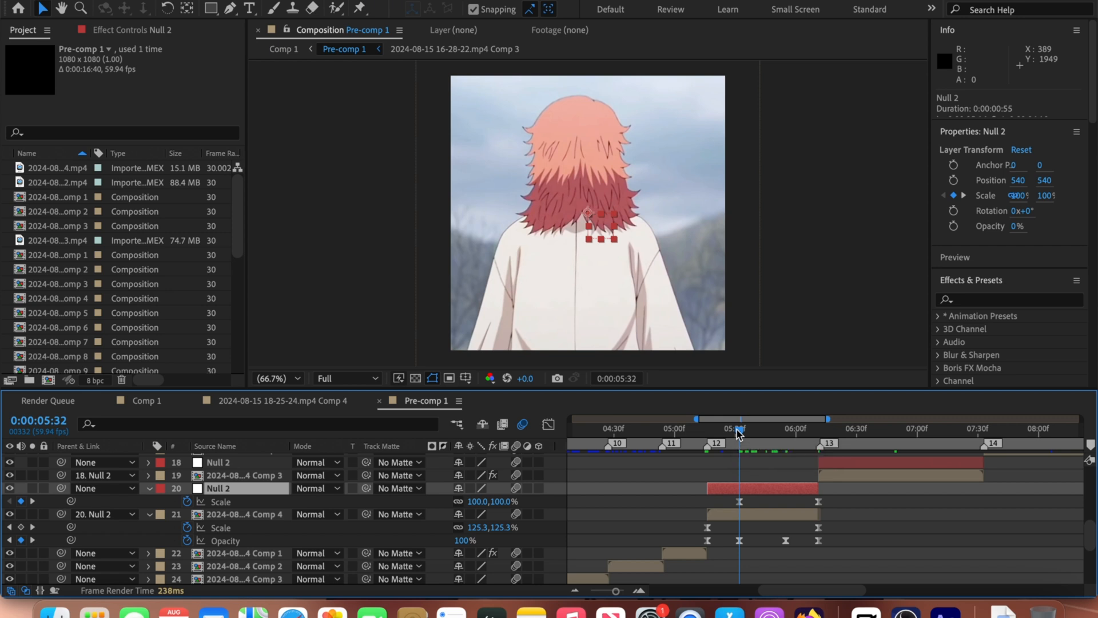
pyautogui.moveTo(757, 438); pyautogui.dragTo(819, 452)
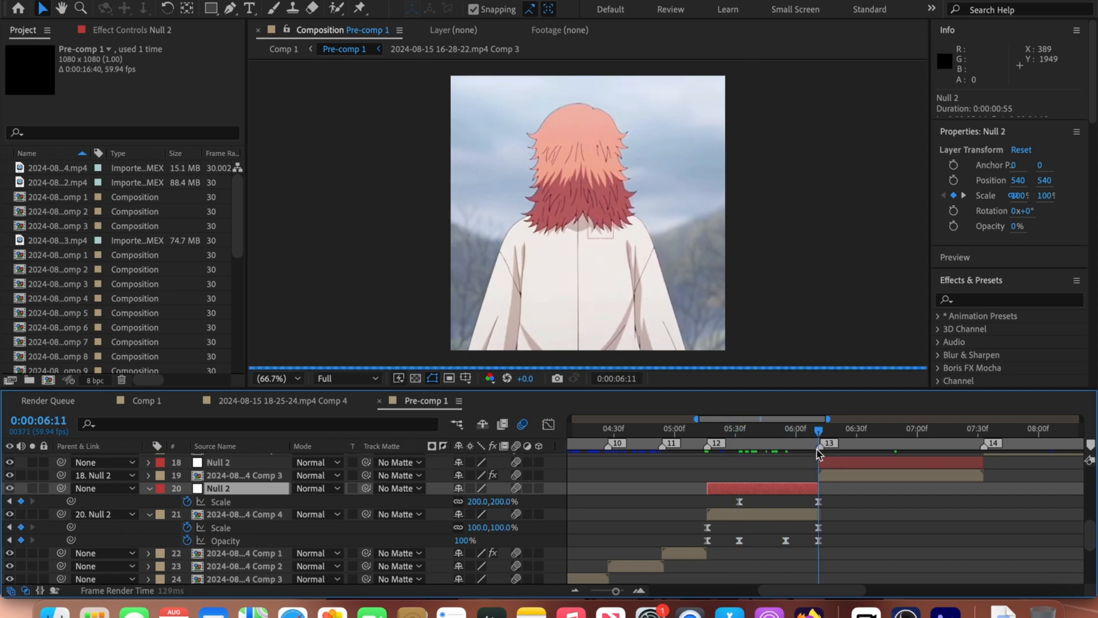
pyautogui.click(826, 475)
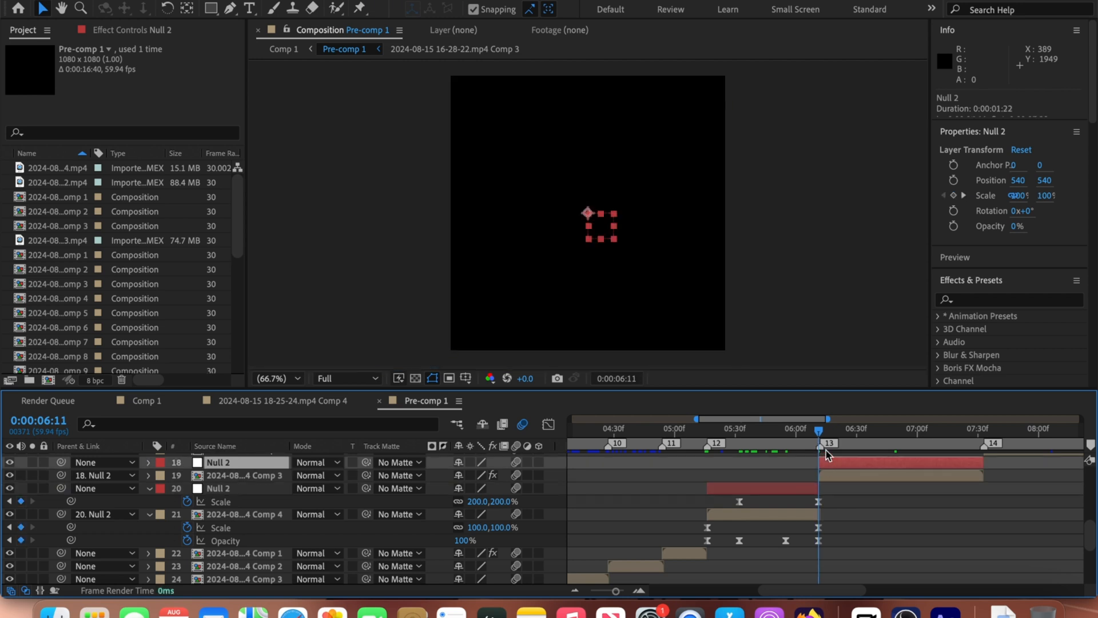
pyautogui.press('u')
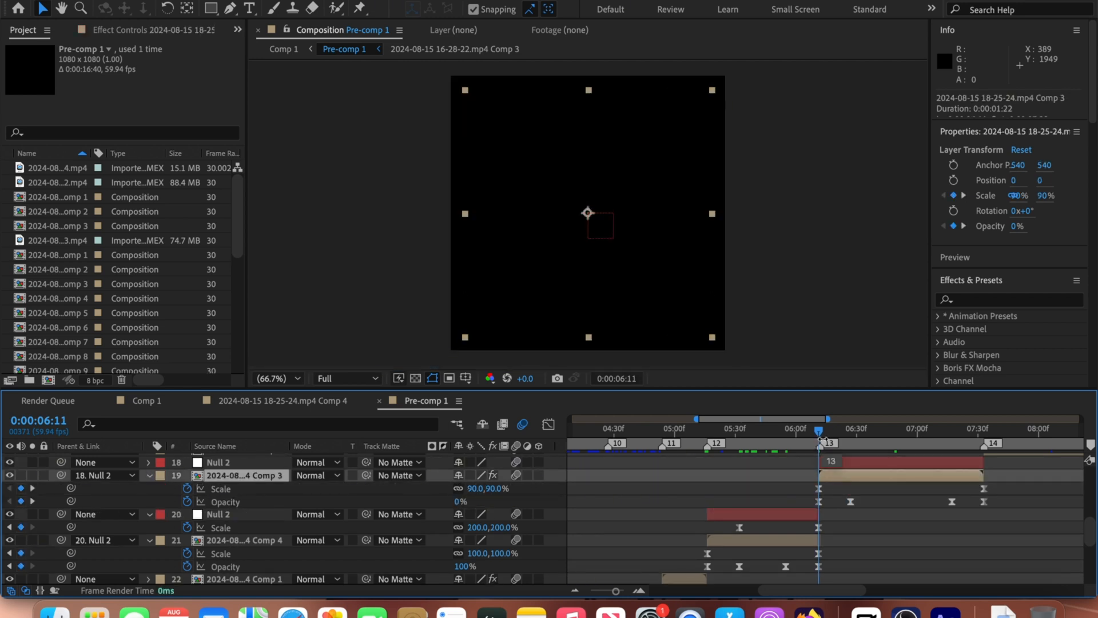
# Search for the Motion Tile effect and open the effect controls of the Comp 3 clip at marker 13 to examine its Motion Tile settings.
pyautogui.click(958, 301)
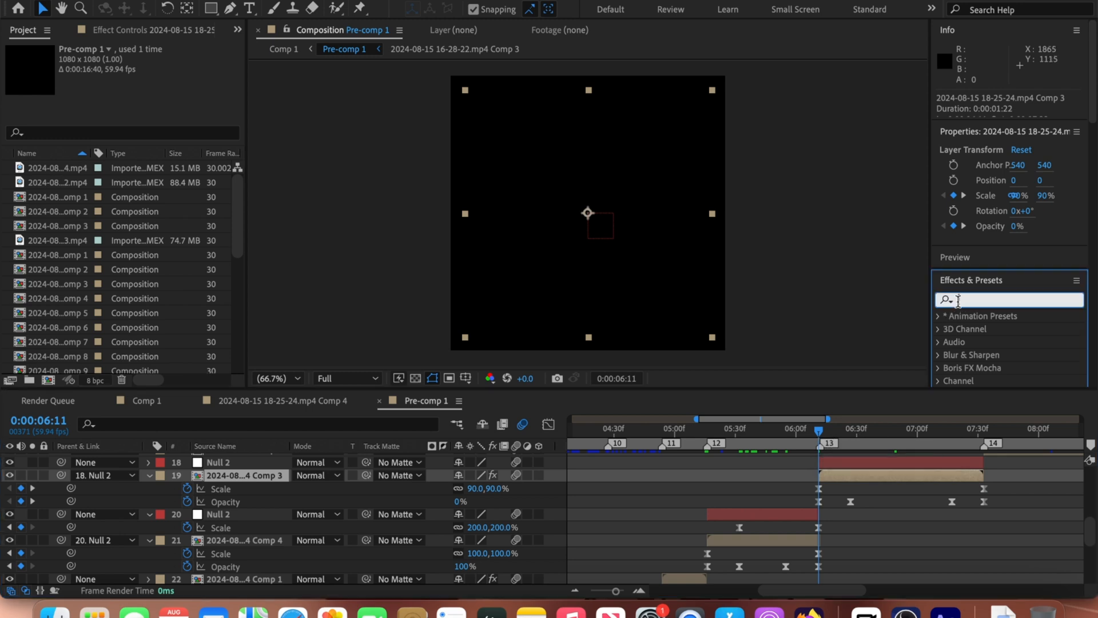
pyautogui.write('motion tile')
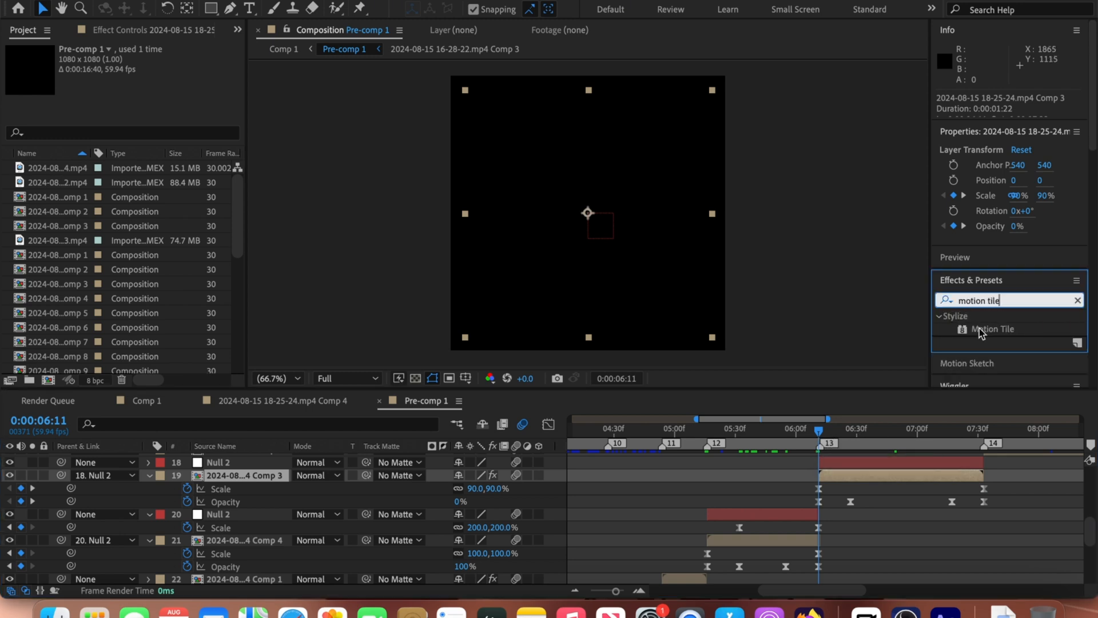
pyautogui.moveTo(979, 331); pyautogui.dragTo(884, 477)
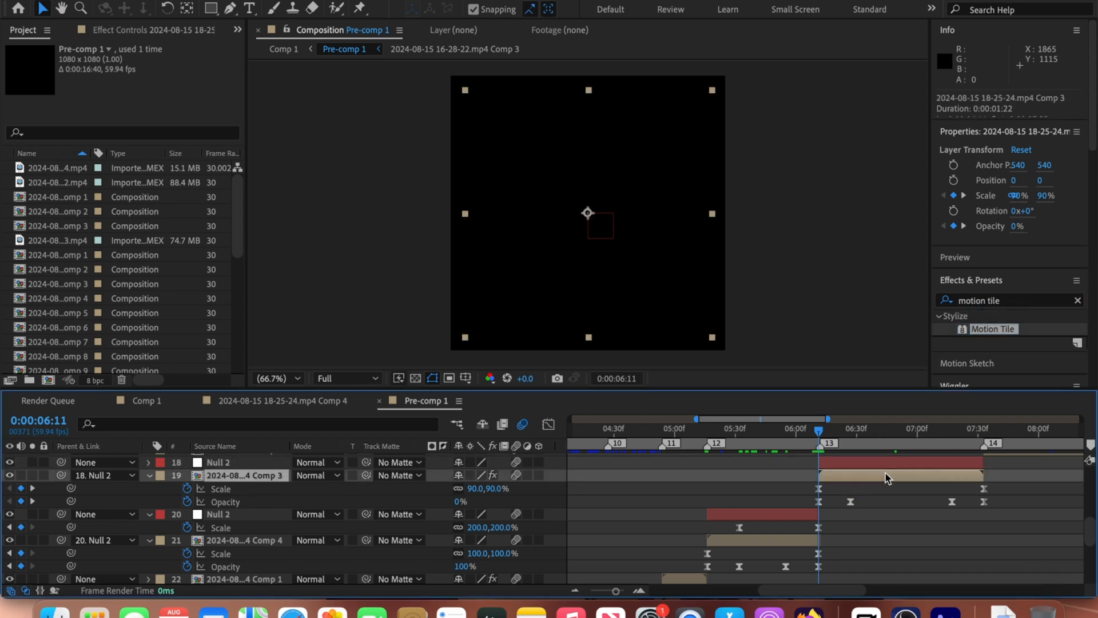
pyautogui.rightClick(886, 478)
pyautogui.moveTo(936, 415)
pyautogui.click(858, 413)
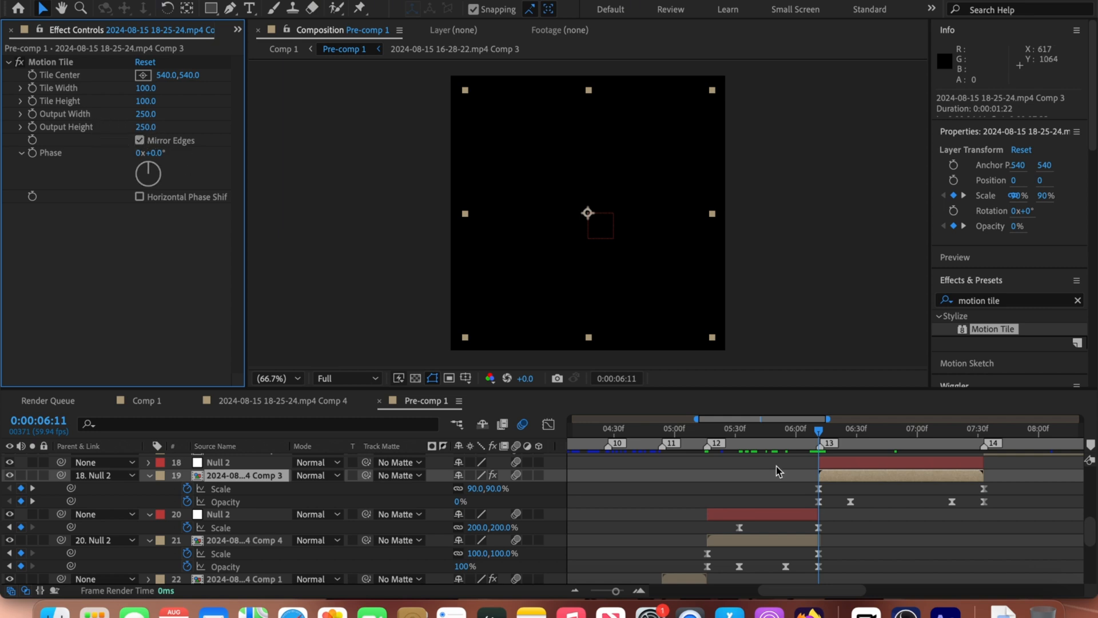
# Examine the end scale keyframe of the marker 13 clip and the scale keyframes of its null at 0:00:06:40 and 0:00:07:33.
pyautogui.click(880, 485)
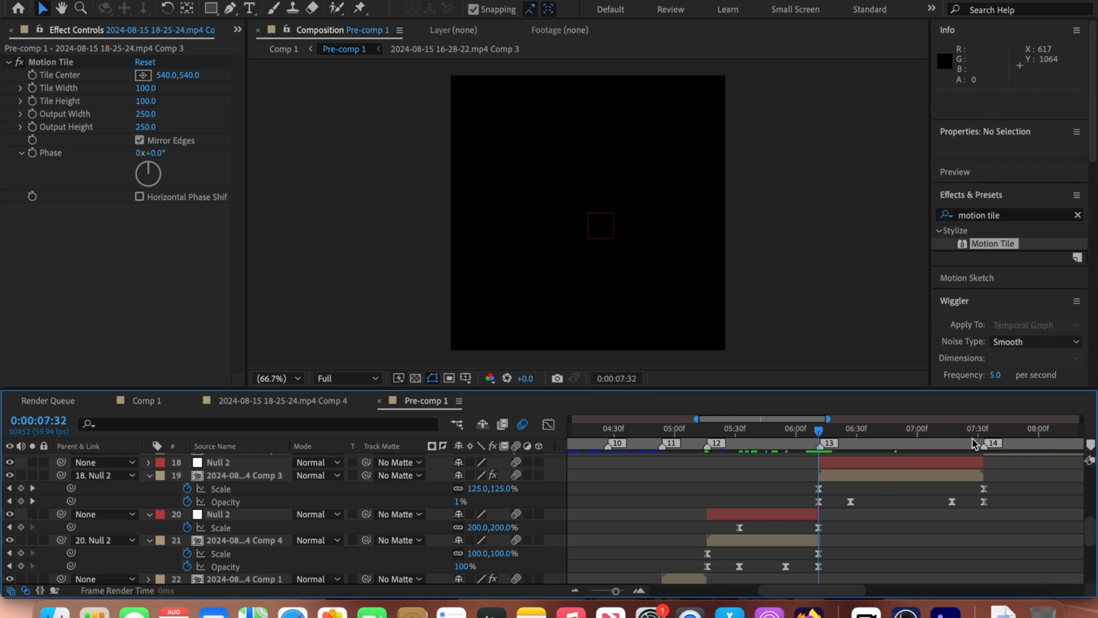
pyautogui.moveTo(973, 438); pyautogui.dragTo(986, 439)
pyautogui.click(985, 489)
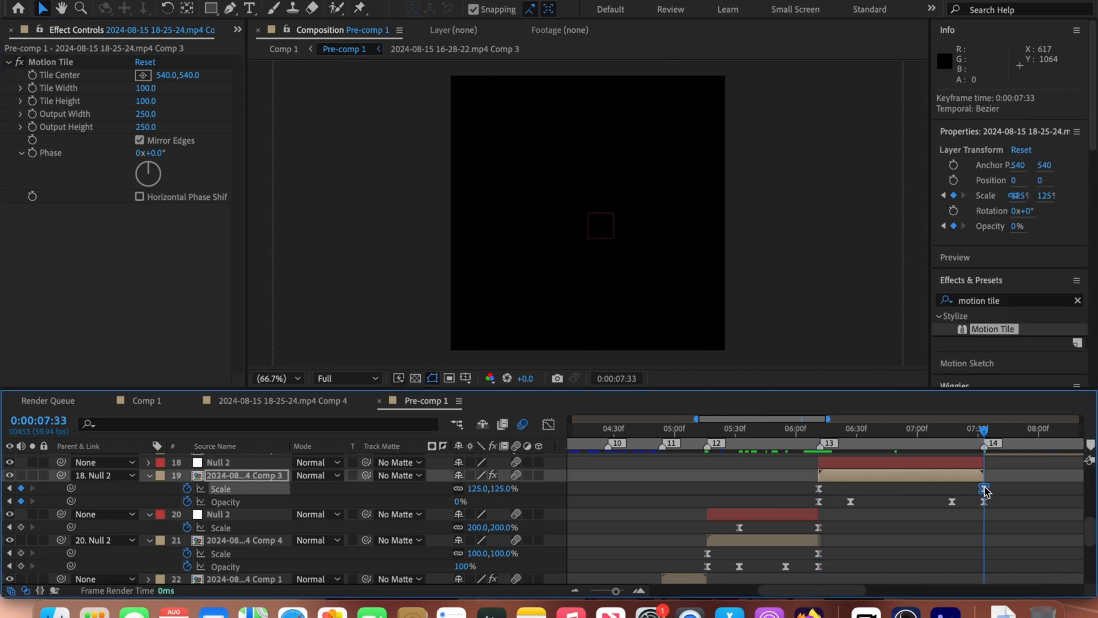
pyautogui.click(973, 486)
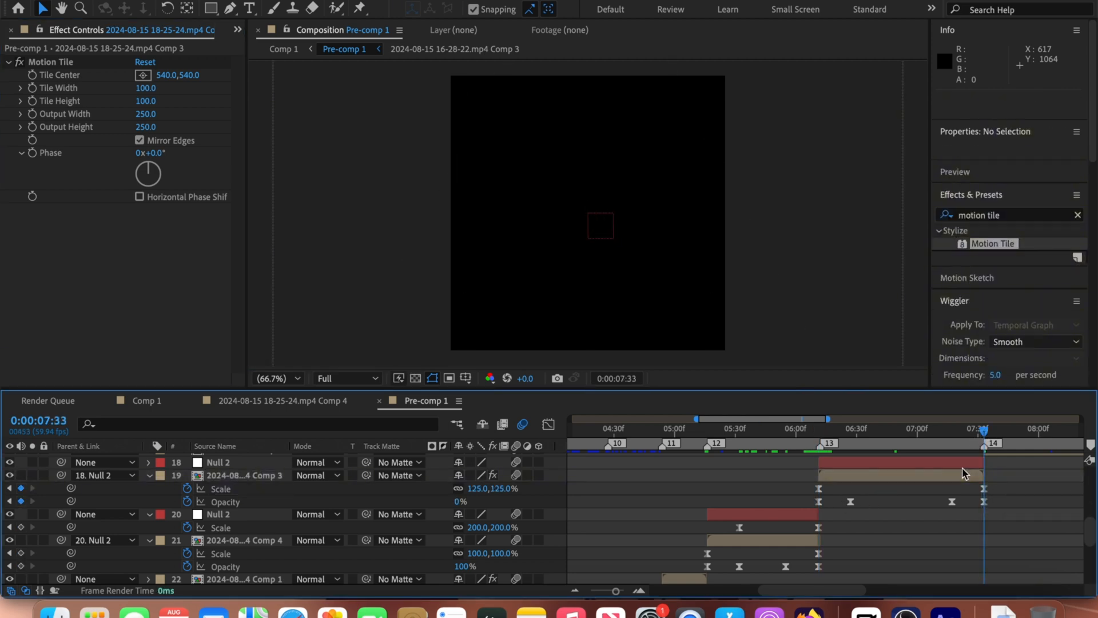
pyautogui.click(952, 462)
pyautogui.press('u')
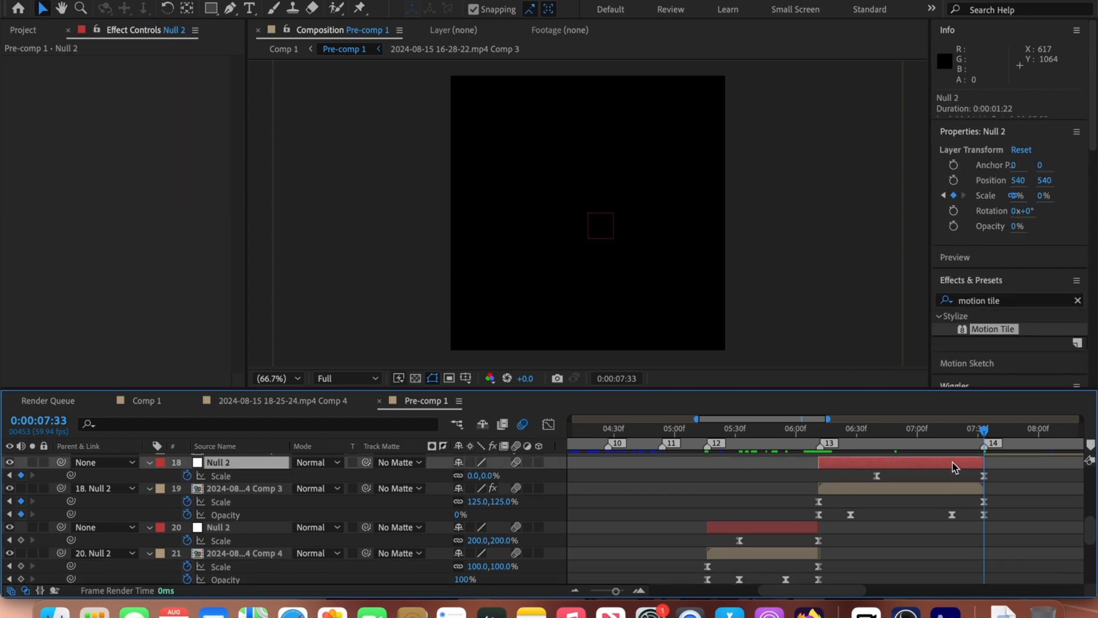
pyautogui.click(874, 445)
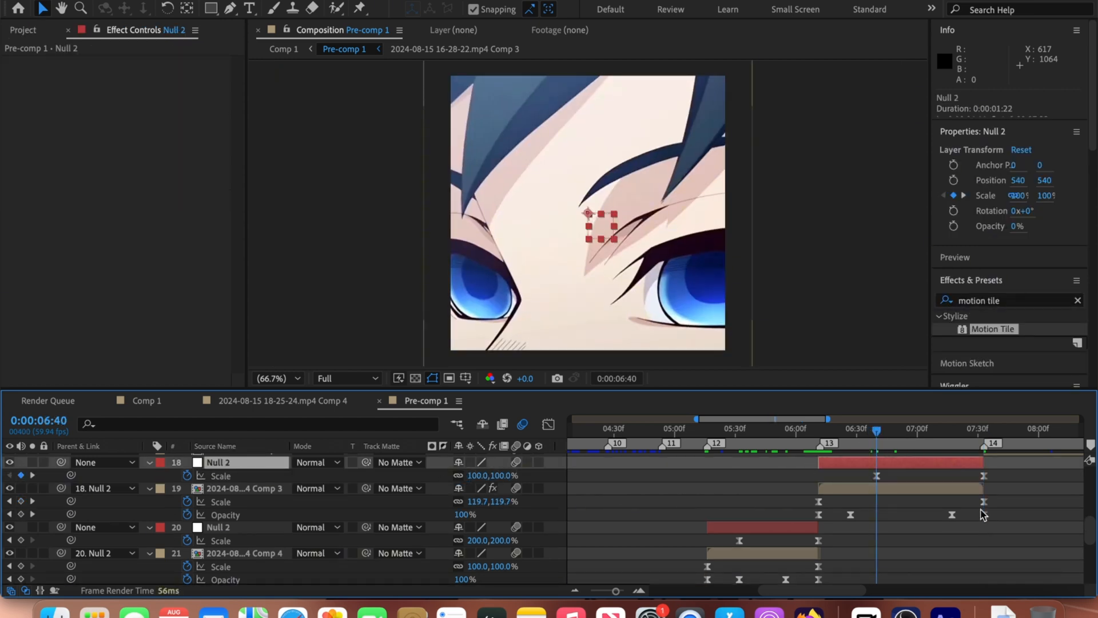
pyautogui.click(986, 433)
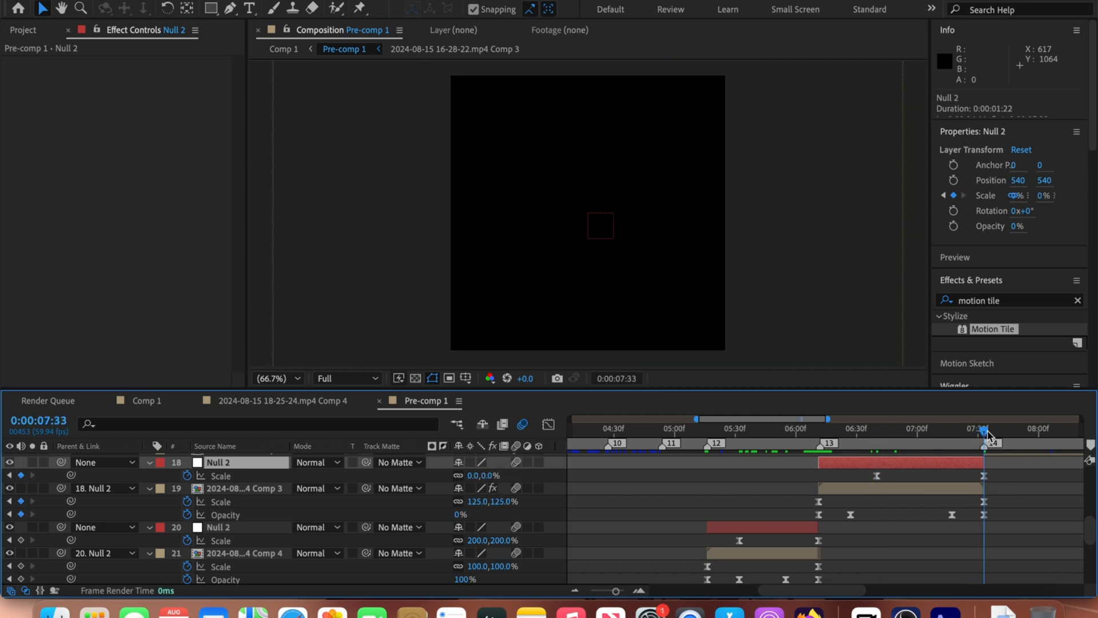
pyautogui.click(964, 475)
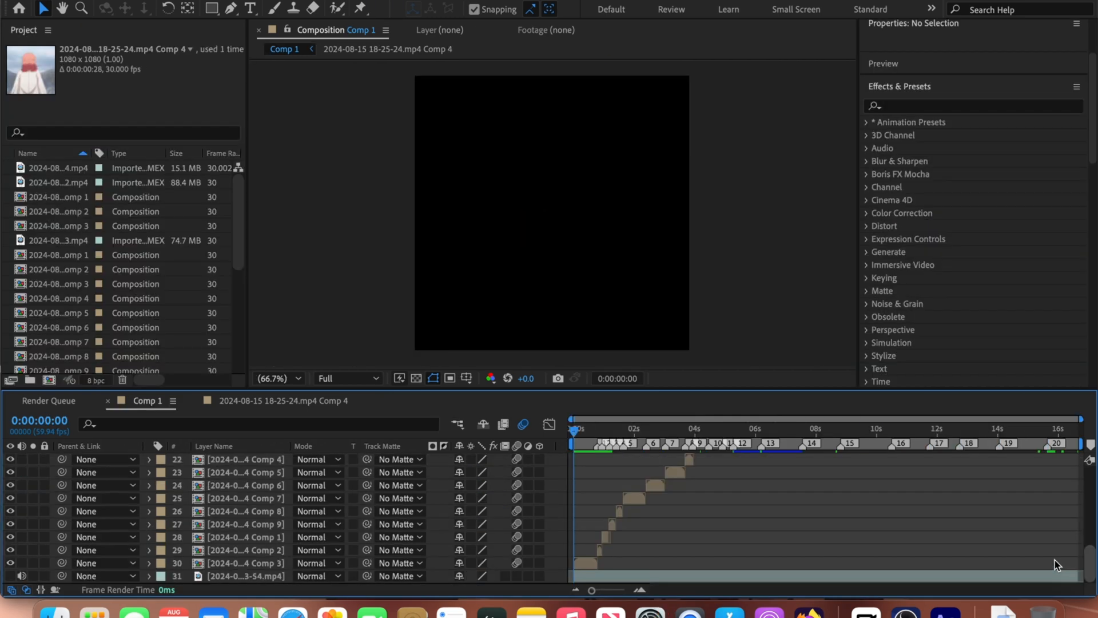
# Review the whole Comp 1 layer stack, checking how the clips are parented to their nulls along the timeline.
pyautogui.scroll(10, 1054, 561)
pyautogui.scroll(-10, 1063, 493)
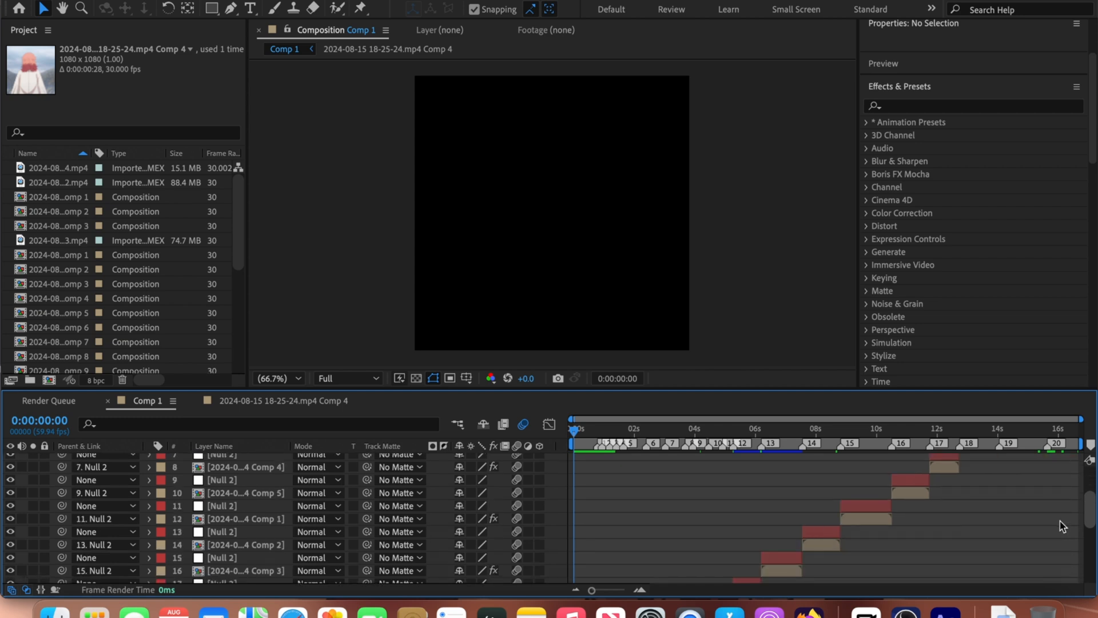
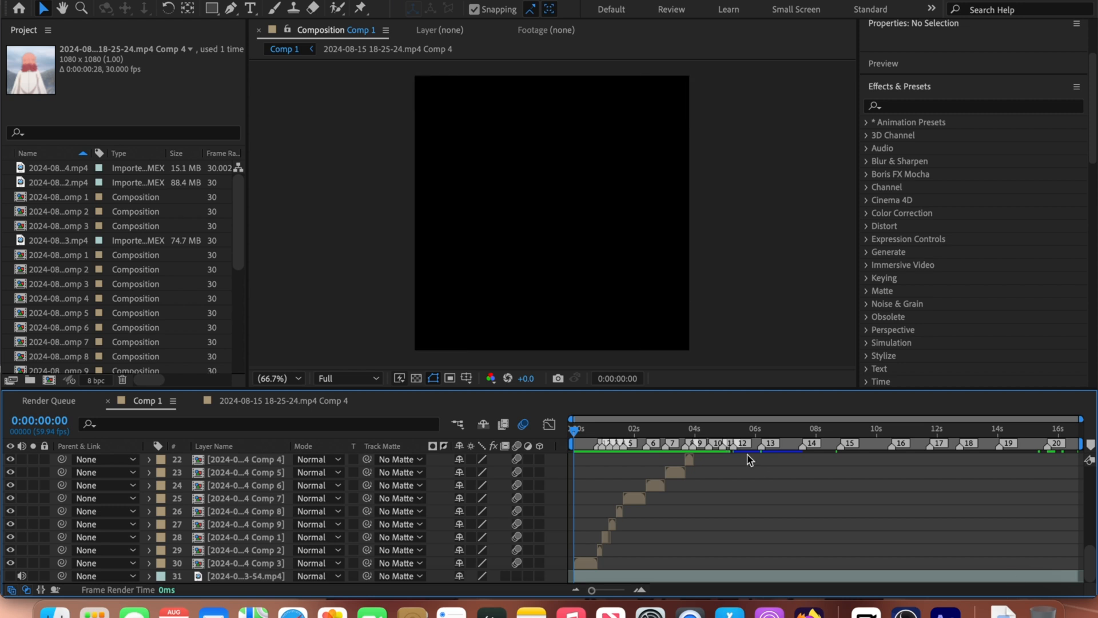
pyautogui.moveTo(653, 430); pyautogui.dragTo(572, 443)
pyautogui.moveTo(1089, 550); pyautogui.dragTo(1065, 476)
pyautogui.scroll(-10, 1065, 476)
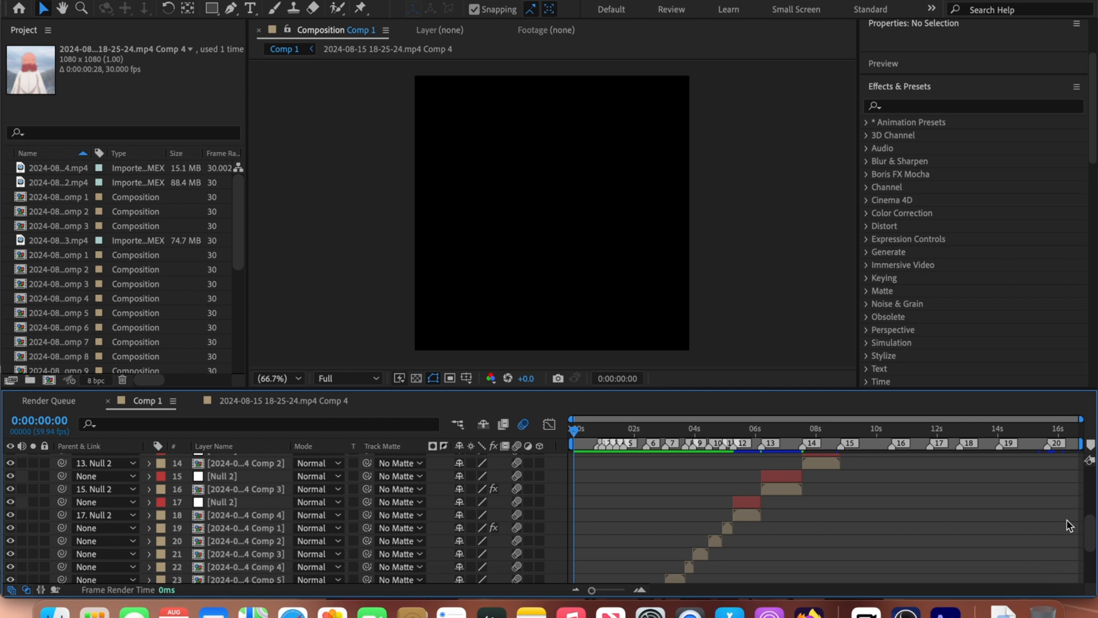
pyautogui.scroll(5, 1067, 526)
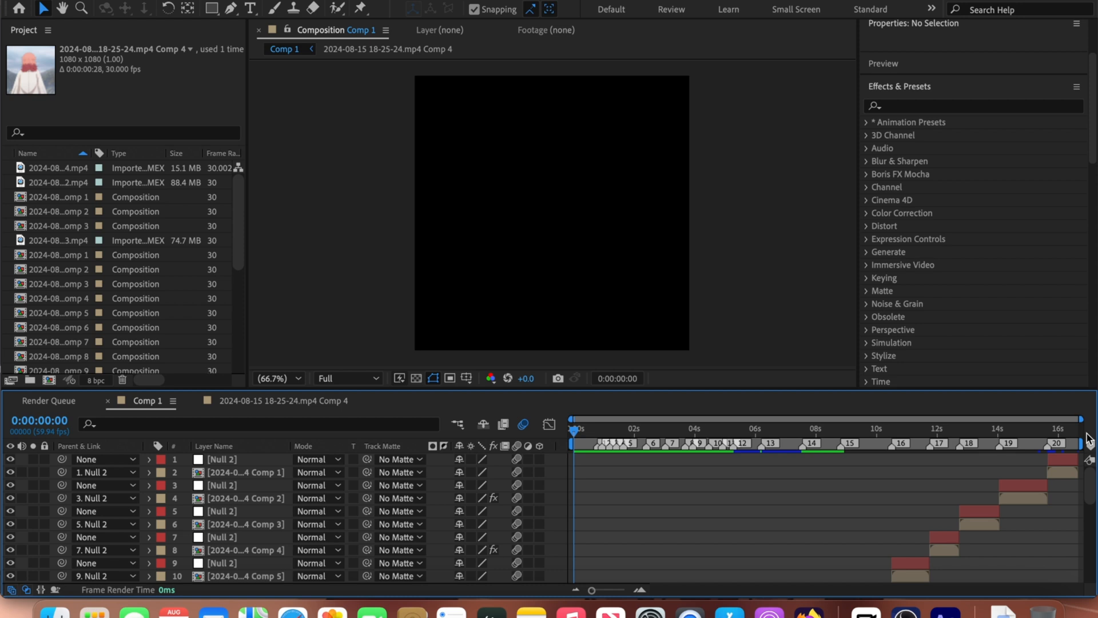
# Add a two-line text layer from the composition's start reading "CAUSE' THIS IS THE MOMENT YOU REALISE" and remove its later portion.
pyautogui.click(252, 8)
pyautogui.click(462, 155)
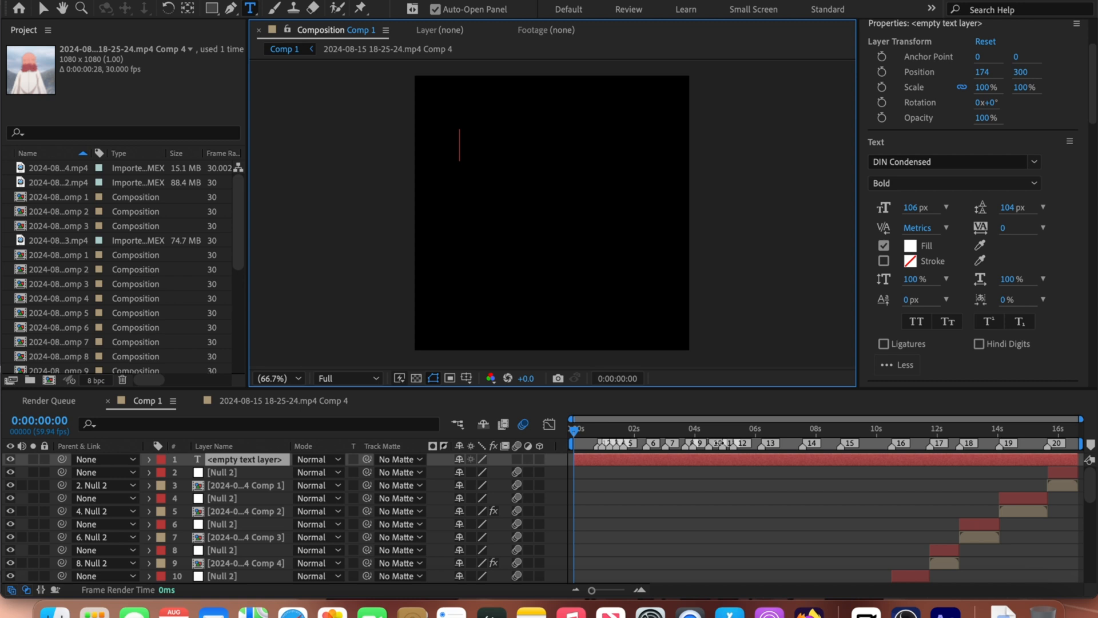
pyautogui.click(732, 430)
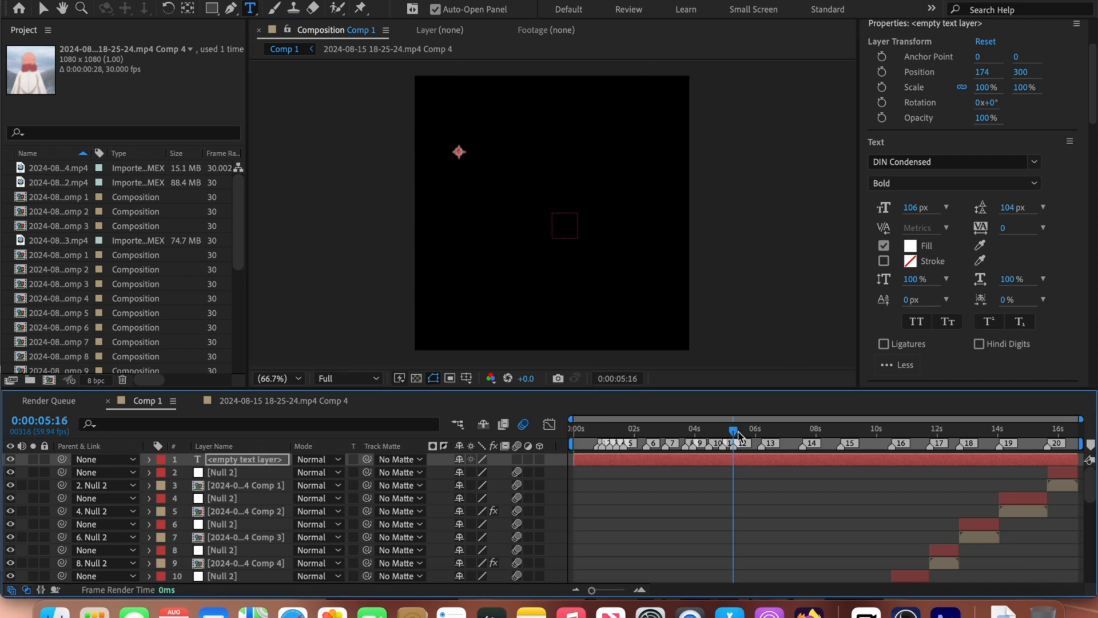
pyautogui.press('super+shift+d')
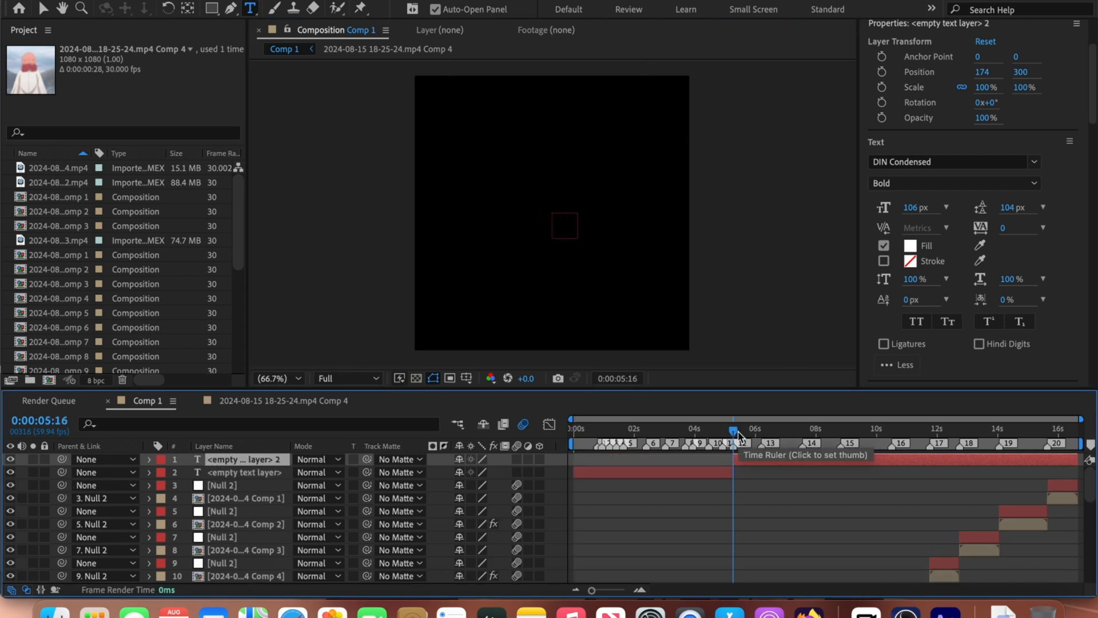
pyautogui.press('Delete')
pyautogui.moveTo(737, 432); pyautogui.dragTo(567, 443)
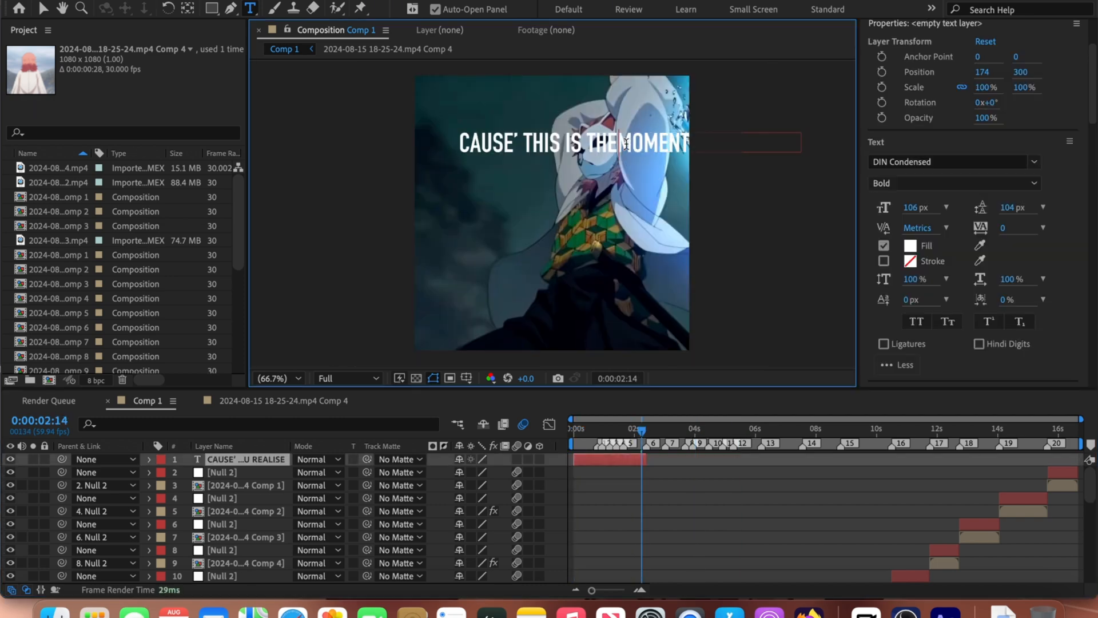
# Try to change the lyric text's font to Papyrus Condensed while its text is still being edited.
pyautogui.click(936, 162)
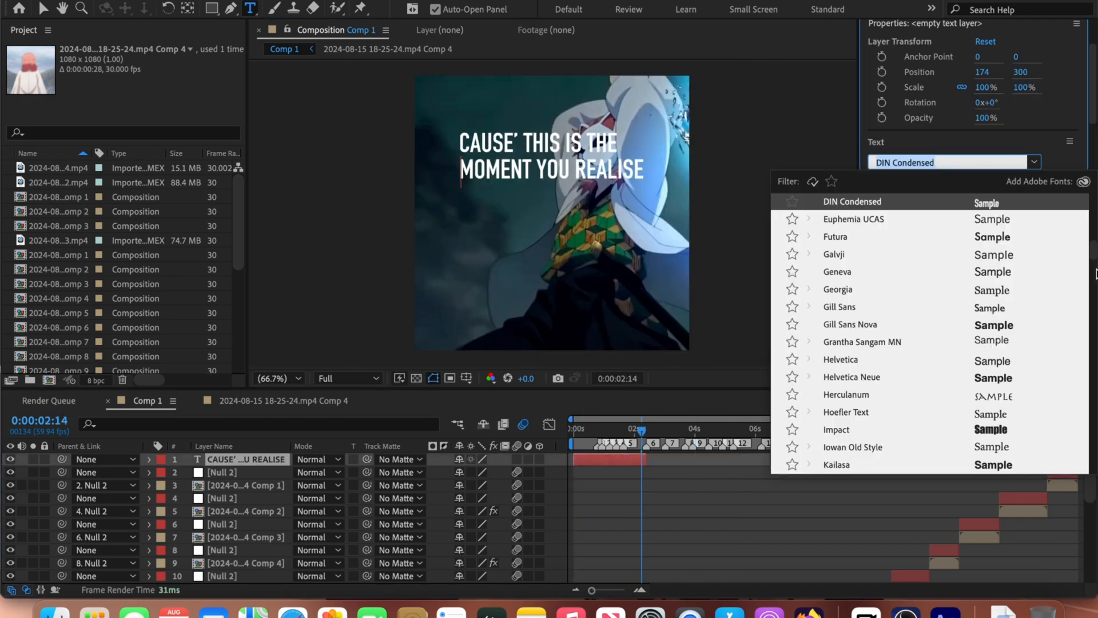
pyautogui.moveTo(1094, 251); pyautogui.dragTo(1078, 364)
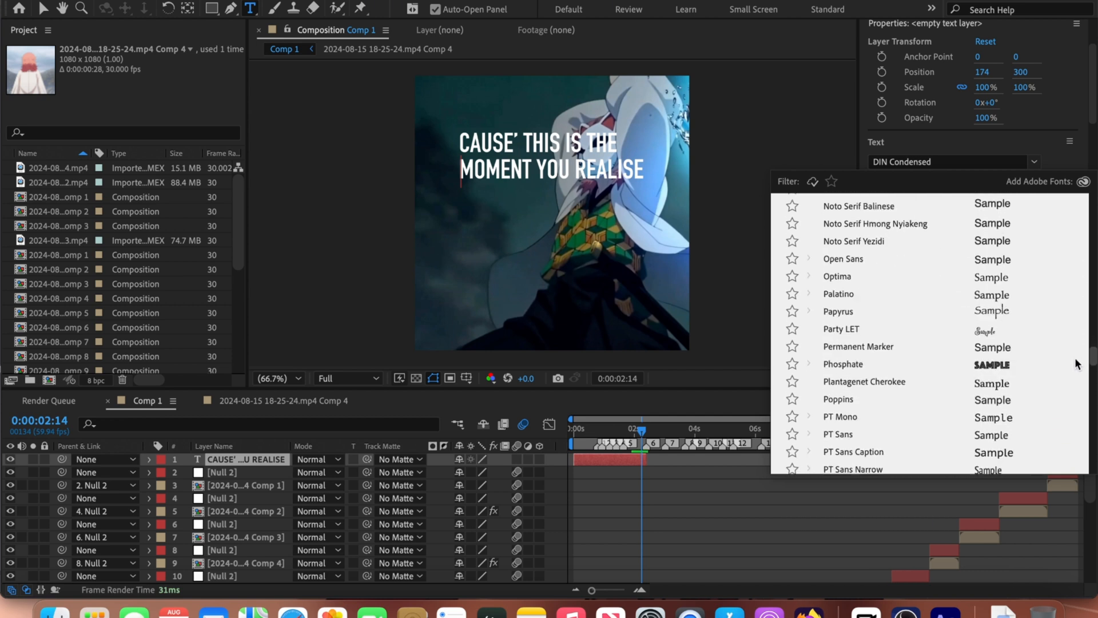
pyautogui.click(1010, 312)
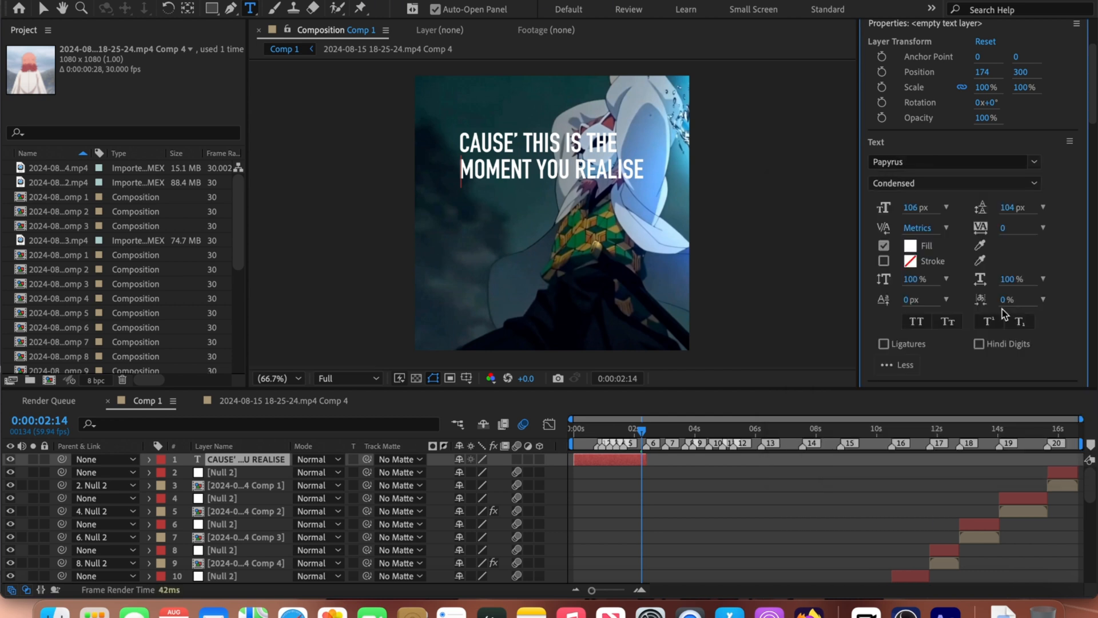
pyautogui.click(668, 465)
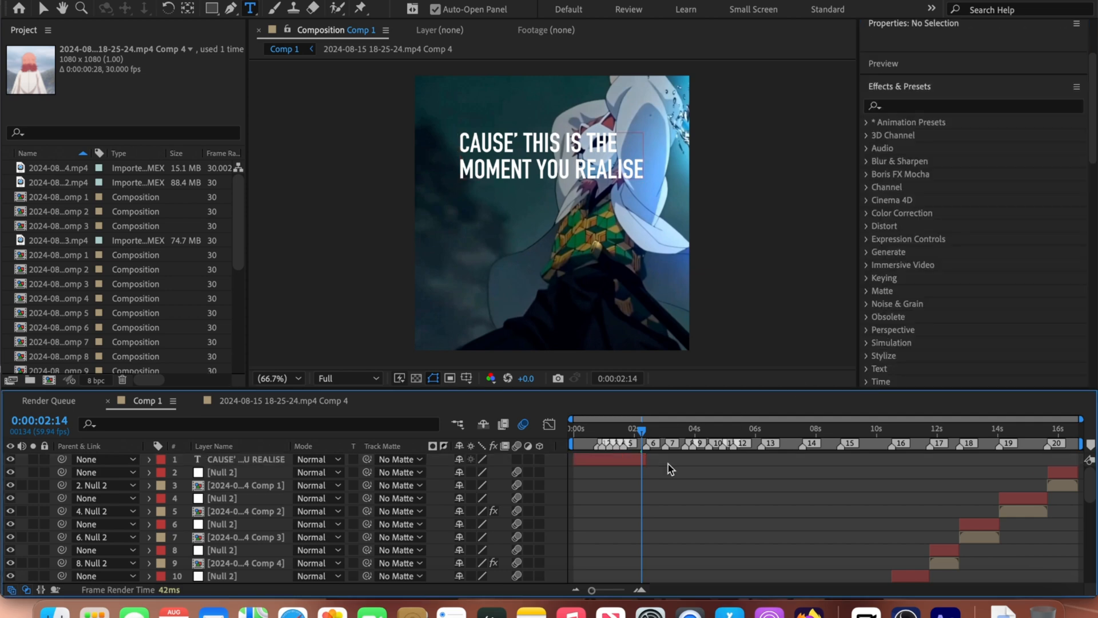
# Set the lyric text layer's font to Papyrus Condensed and indent the first line with spaces to centre it above the second.
pyautogui.click(631, 462)
pyautogui.click(1036, 160)
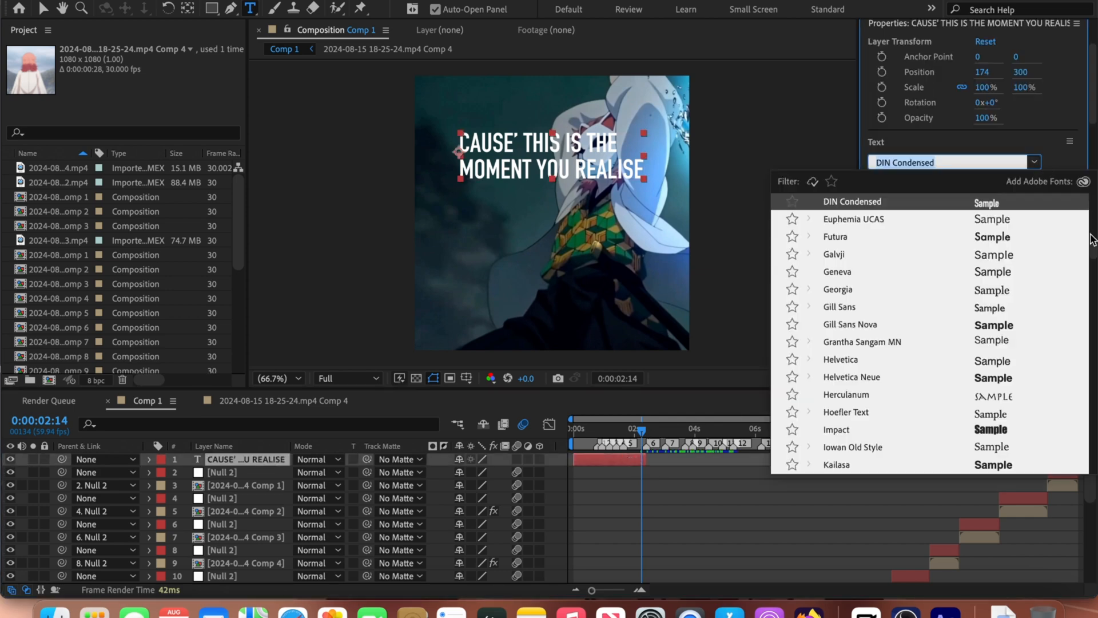
pyautogui.moveTo(1092, 244); pyautogui.dragTo(1091, 160)
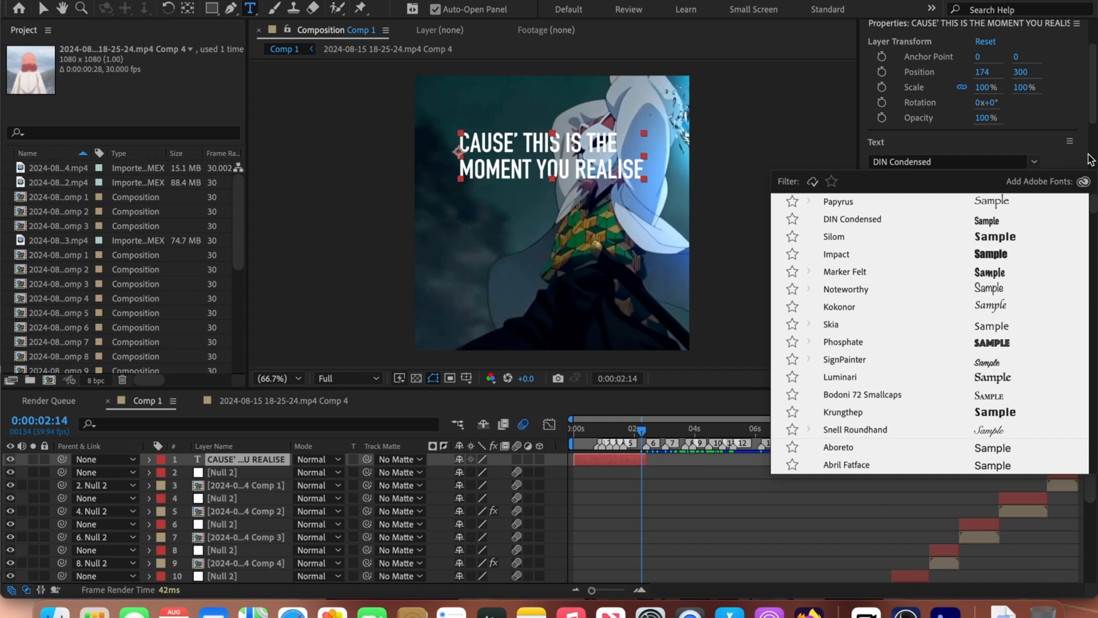
pyautogui.click(1026, 200)
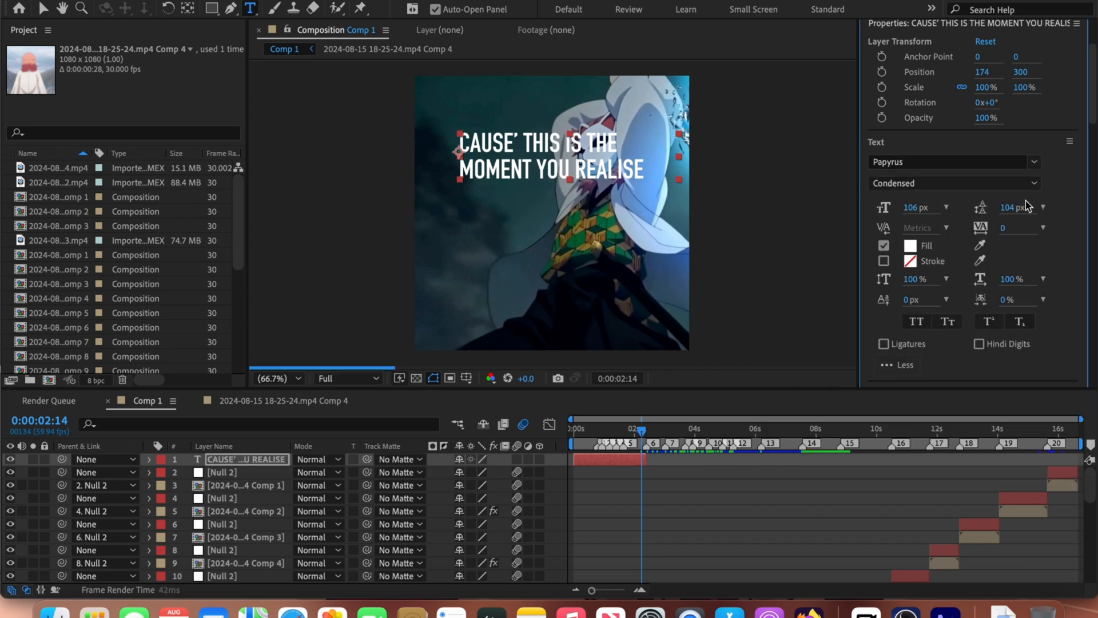
pyautogui.click(465, 147)
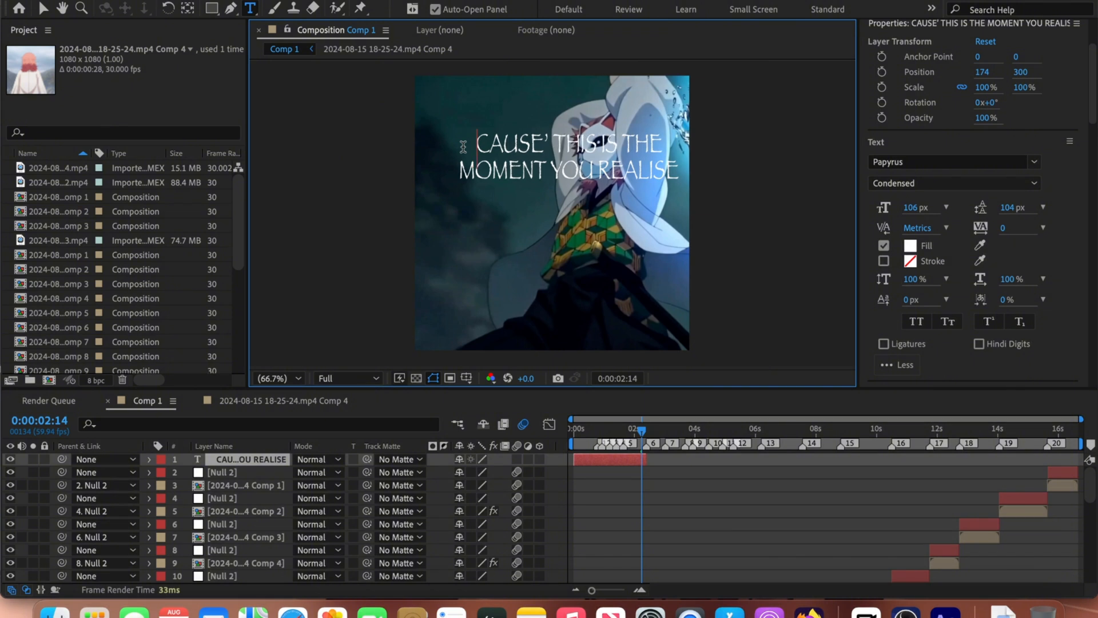
pyautogui.click(701, 530)
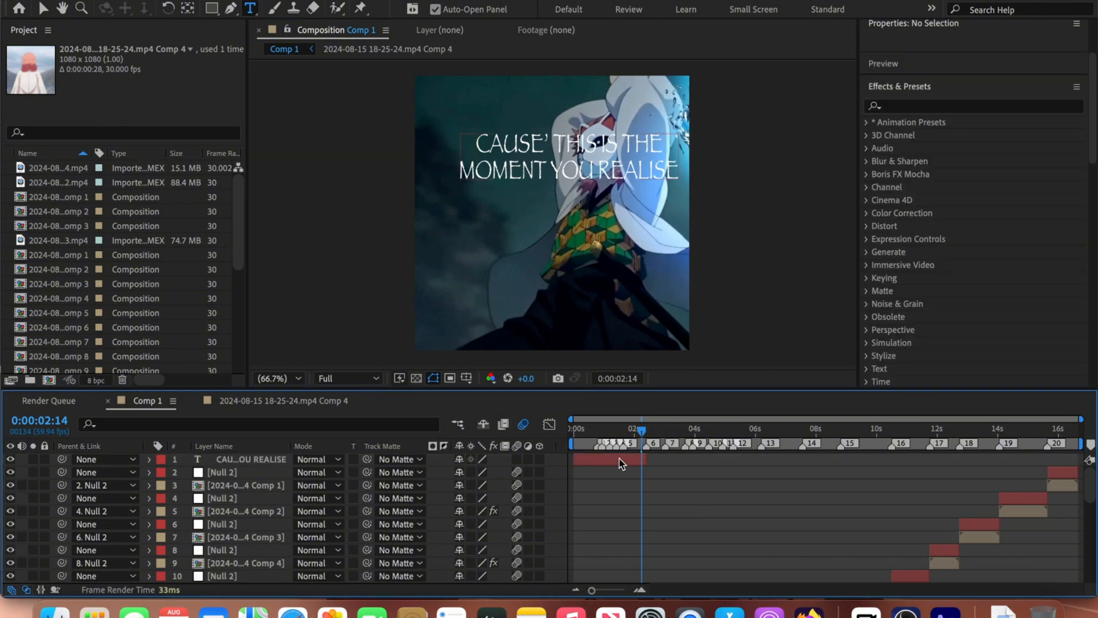
# Set the lyric text layer's opacity to 60%.
pyautogui.click(627, 459)
pyautogui.click(981, 119)
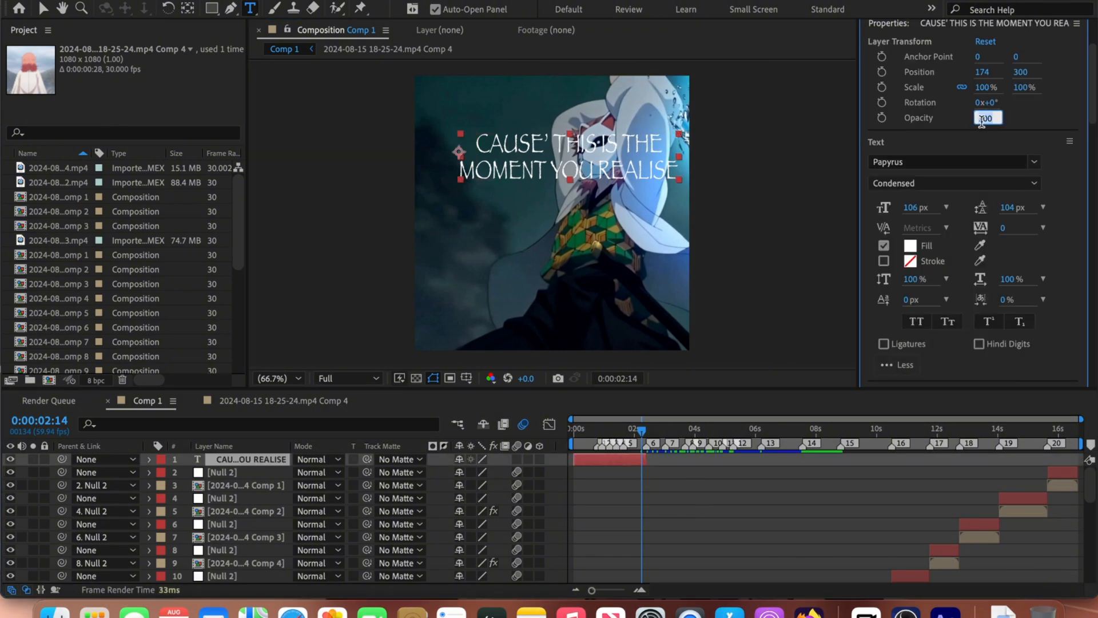
pyautogui.write('70')
pyautogui.press('Return')
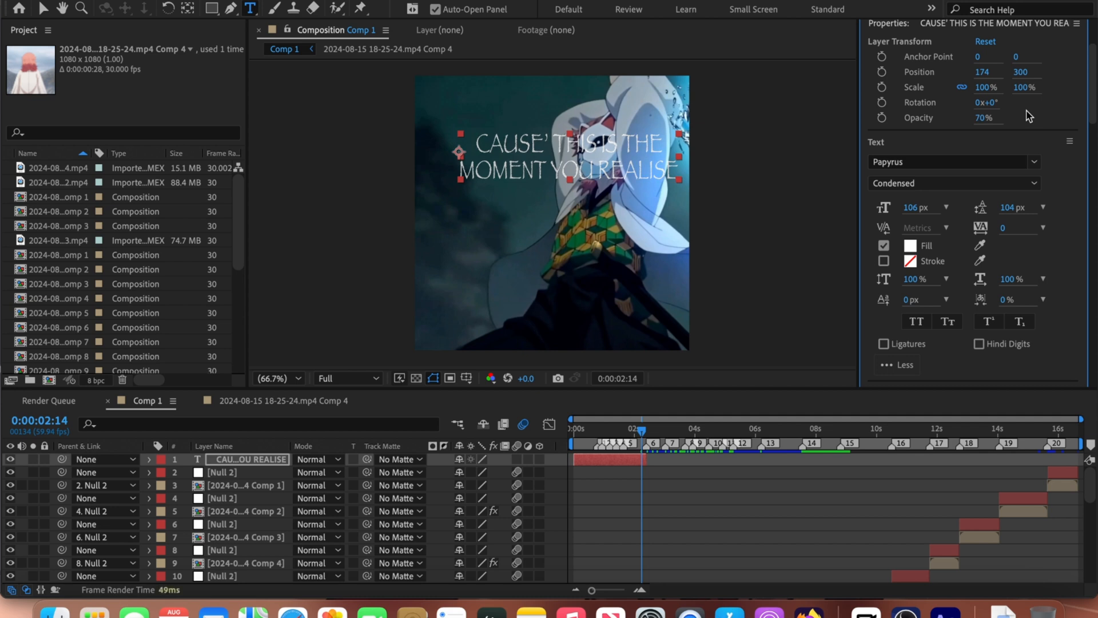
pyautogui.click(983, 118)
pyautogui.write('60')
pyautogui.press('Return')
# Shift the lyric text to X position 96, scale it to 119%, and align it to the composition's centre horizontally and vertically.
pyautogui.click(983, 72)
pyautogui.write('90')
pyautogui.press('Return')
pyautogui.moveTo(923, 75); pyautogui.dragTo(1095, 363)
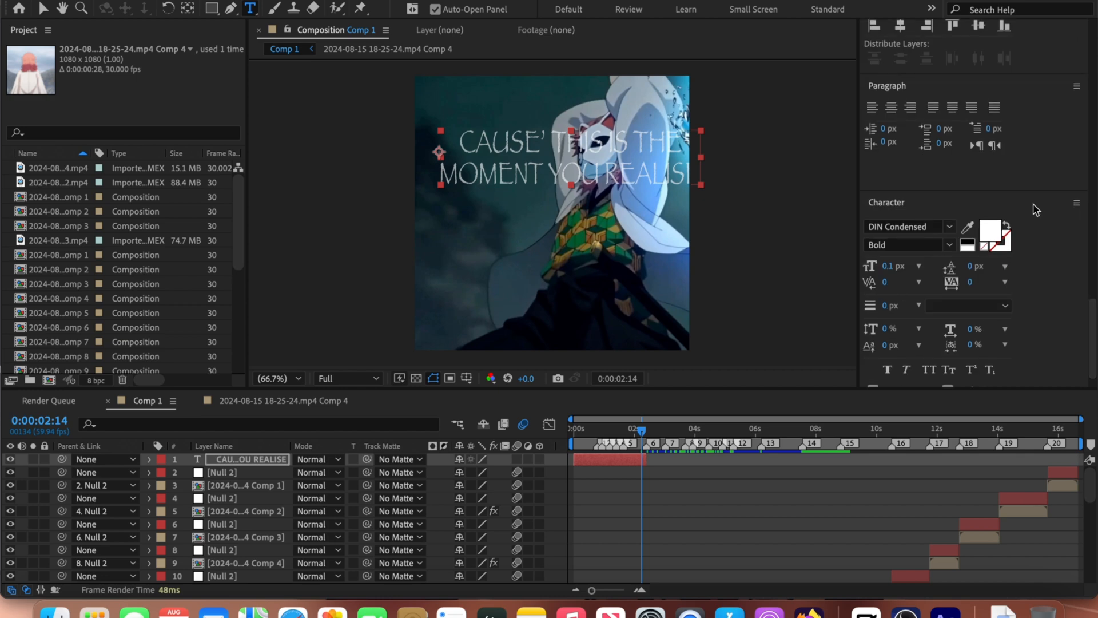
pyautogui.click(980, 26)
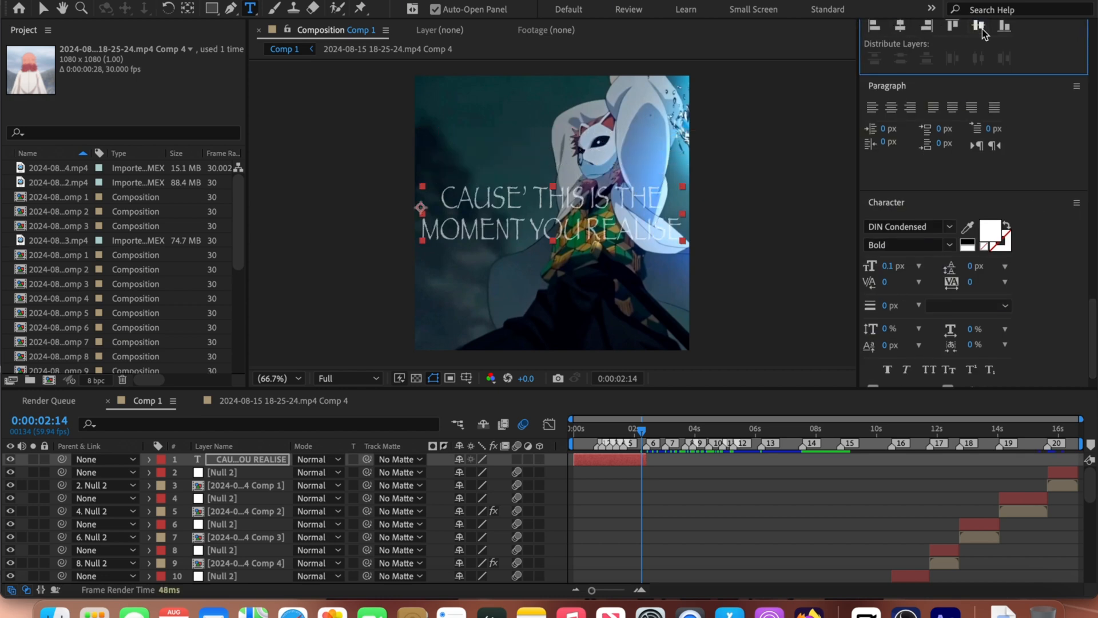
# Apply the Fade Up Words animate-in preset to the lyric text layer, with its Start keyframes running from the beginning to 0:00:02:04.
pyautogui.moveTo(1094, 313); pyautogui.dragTo(1037, 50)
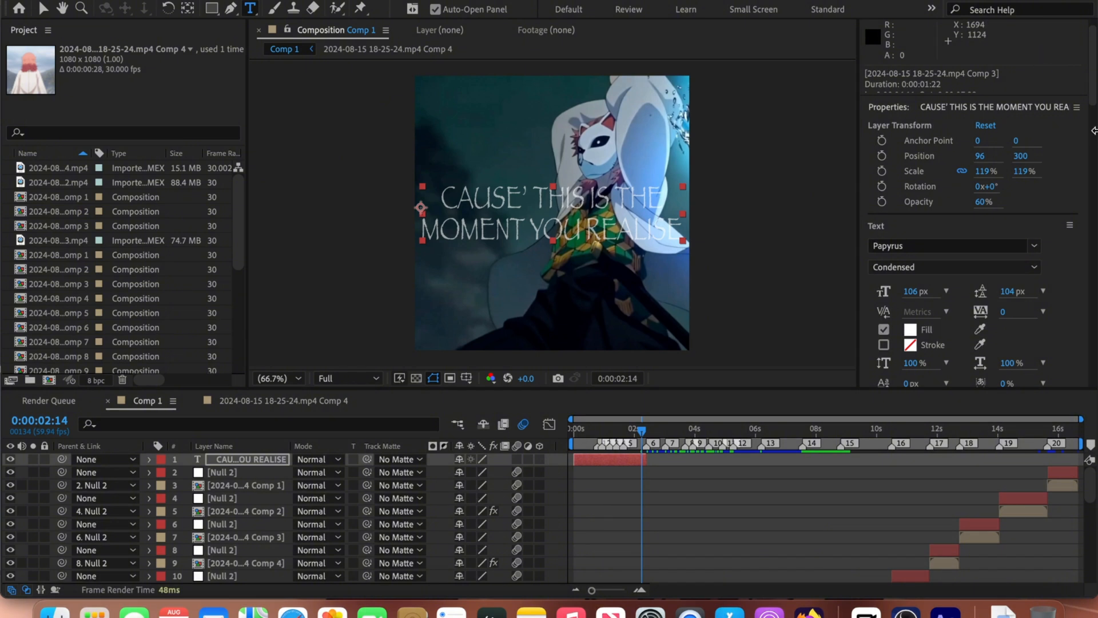
pyautogui.moveTo(1093, 94); pyautogui.dragTo(1085, 199)
pyautogui.click(953, 170)
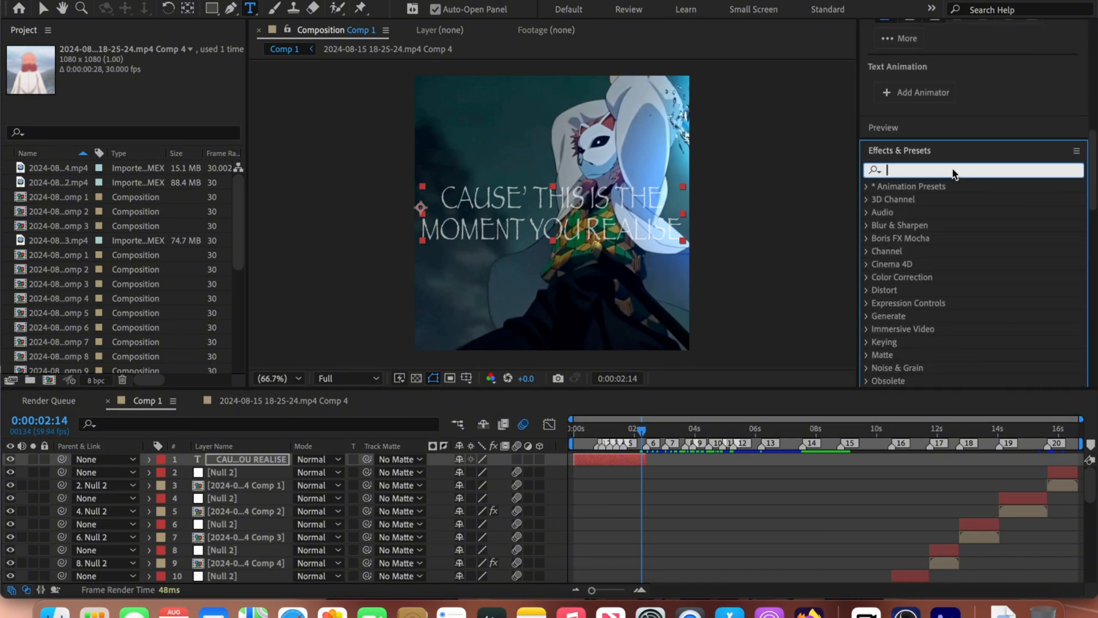
pyautogui.click(868, 186)
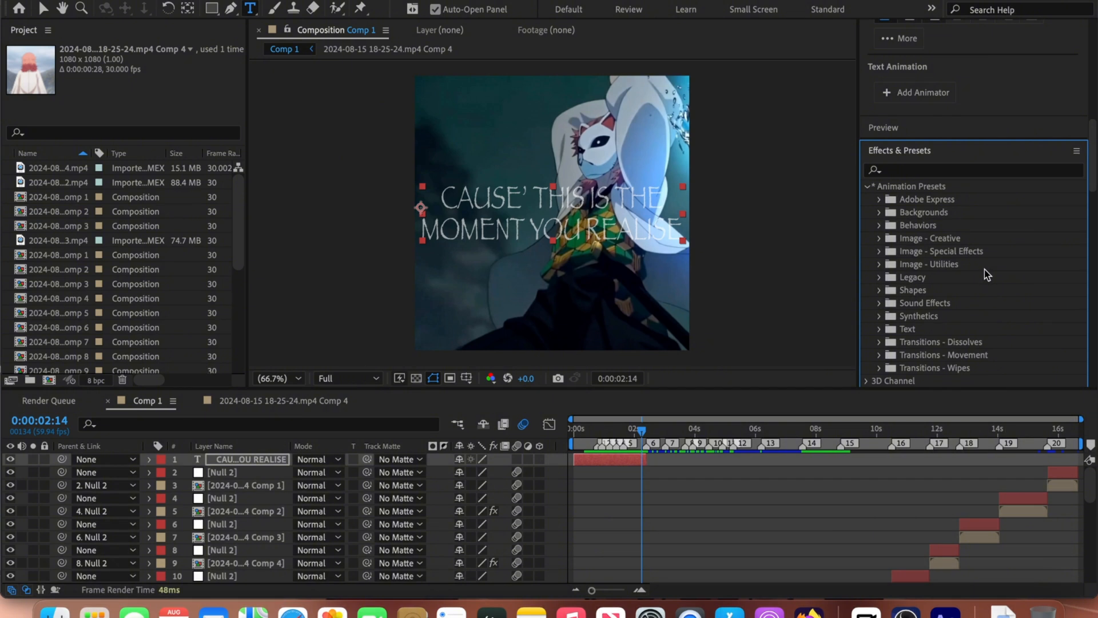
pyautogui.scroll(-3, 973, 274)
pyautogui.click(880, 220)
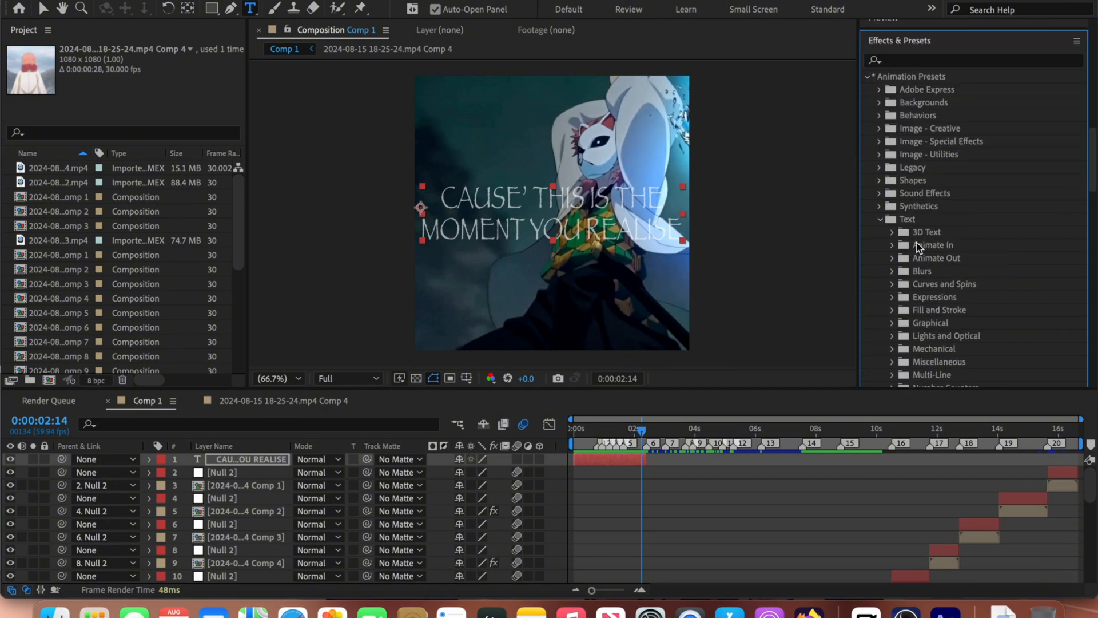
pyautogui.click(892, 245)
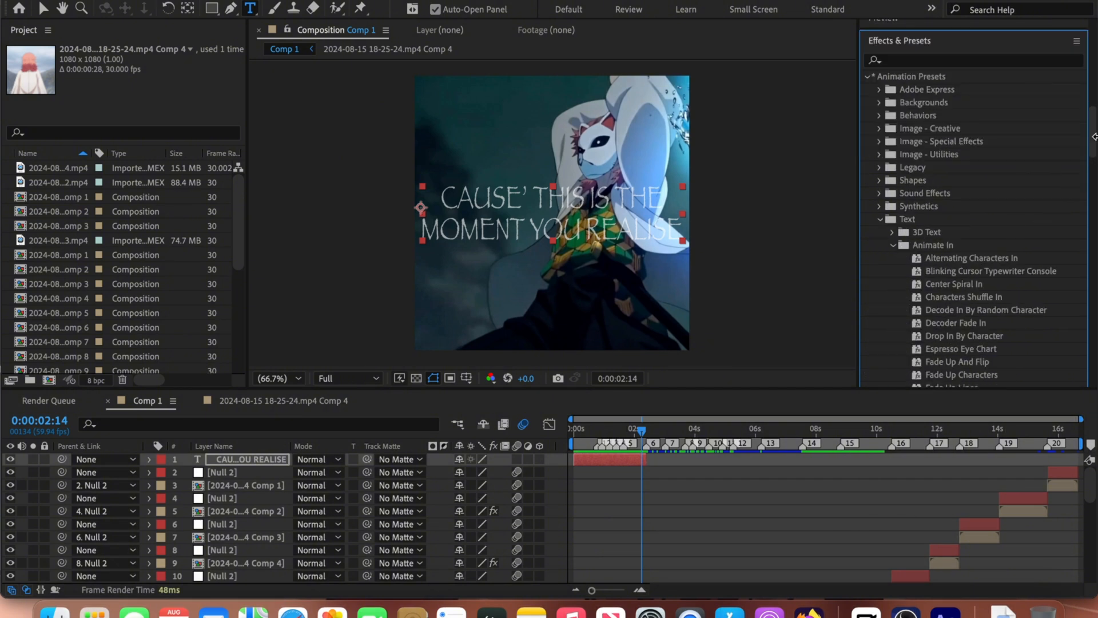
pyautogui.moveTo(1093, 139); pyautogui.dragTo(1089, 165)
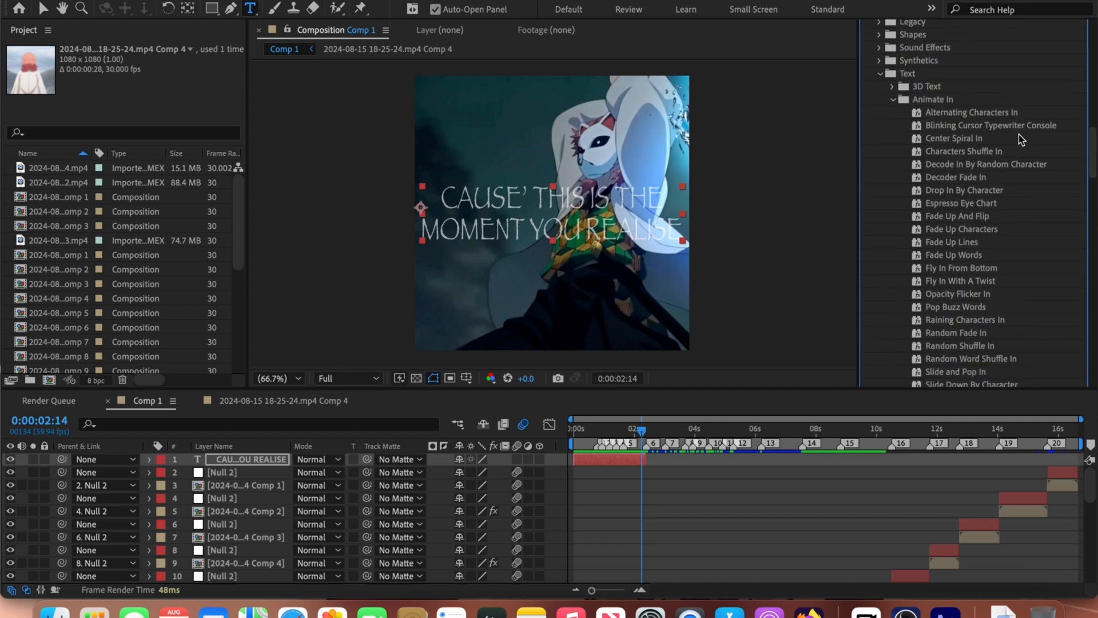
pyautogui.scroll(-3, 1021, 131)
pyautogui.moveTo(979, 185); pyautogui.dragTo(613, 452)
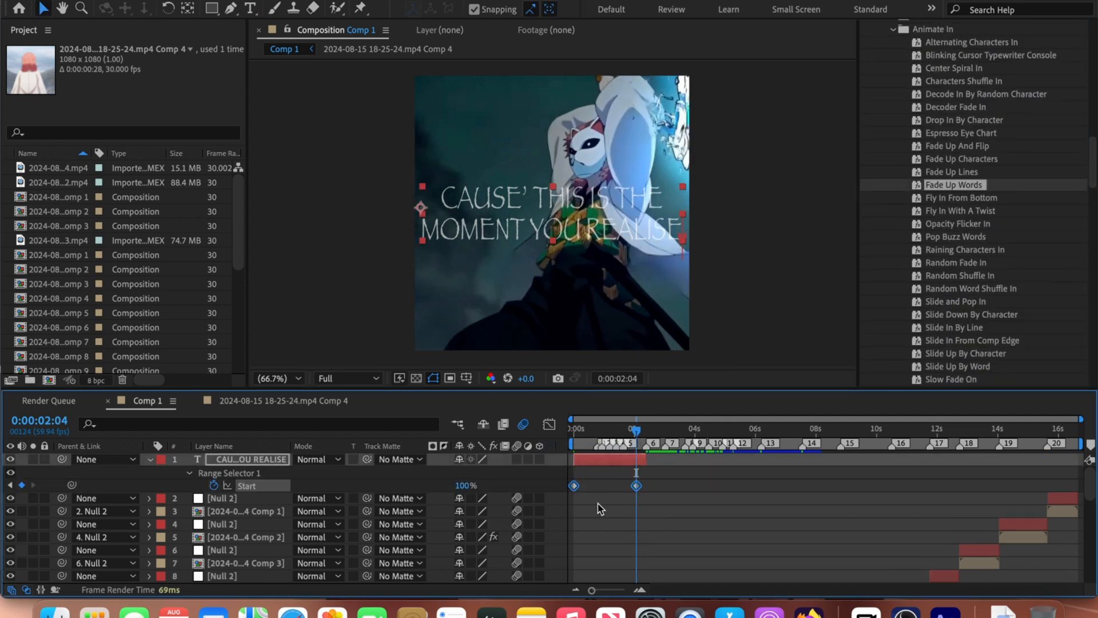
# Apply Easy Ease to both Range Selector Start keyframes of the lyric text.
pyautogui.rightClick(636, 485)
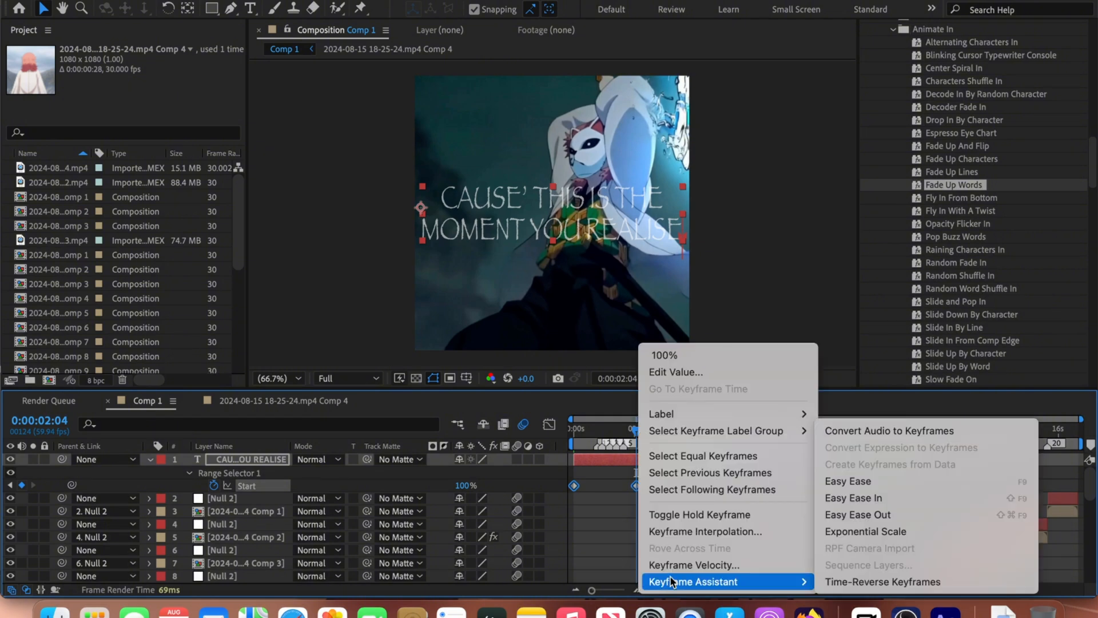
pyautogui.moveTo(801, 582)
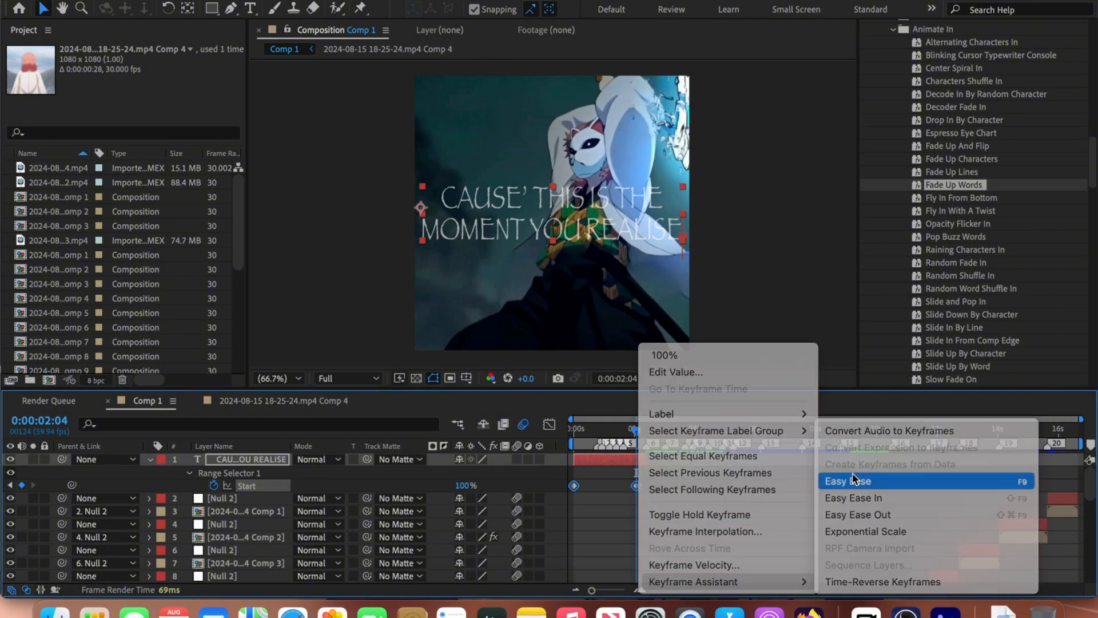
pyautogui.click(853, 476)
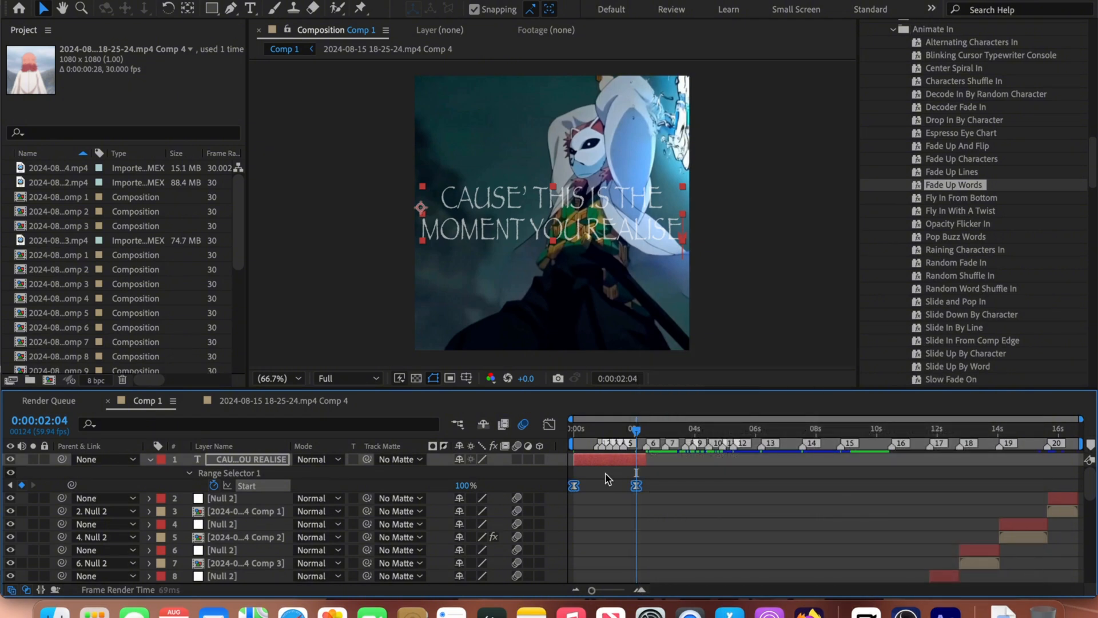
# Reshape the lyric text's Start curve to rise steeply at first and flatten towards the end keyframe, and save the project.
pyautogui.click(549, 424)
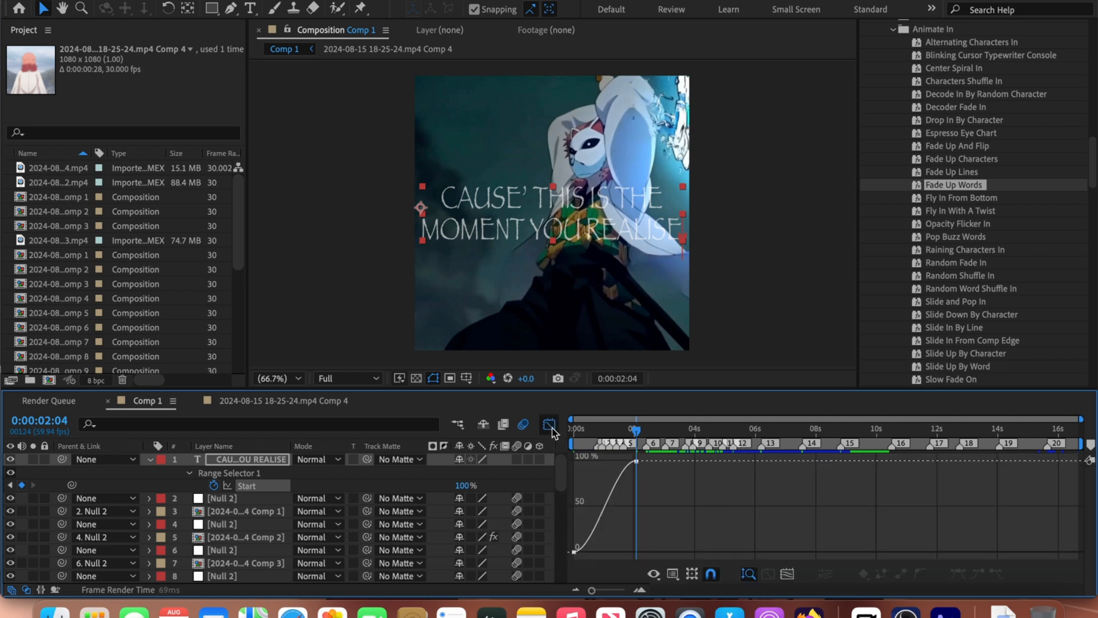
pyautogui.click(596, 529)
pyautogui.moveTo(595, 554); pyautogui.dragTo(613, 471)
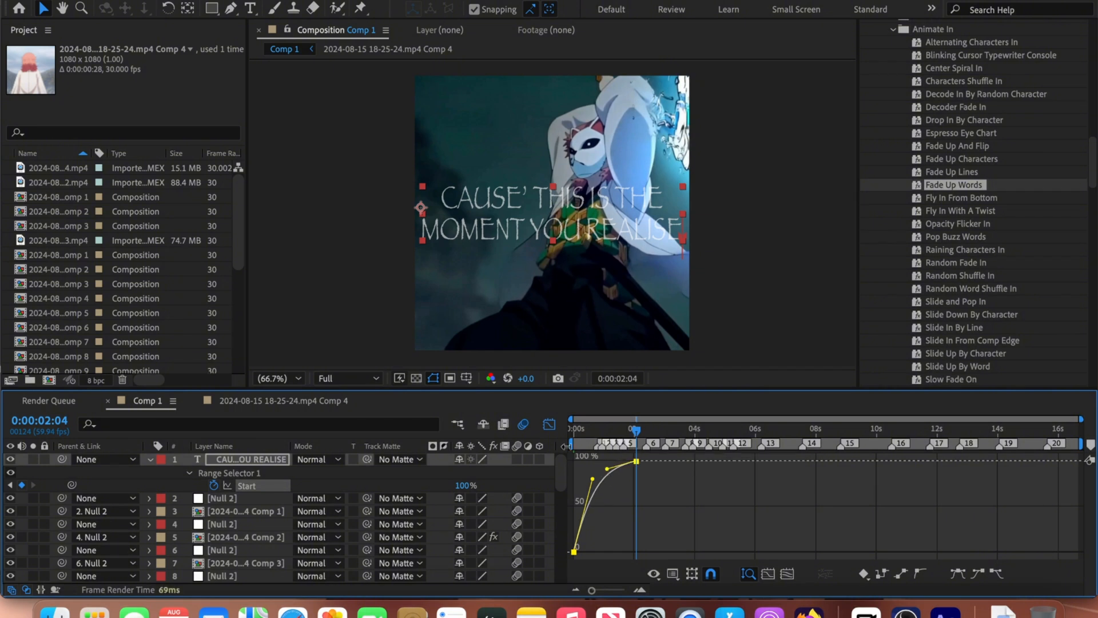
pyautogui.click(550, 425)
pyautogui.press('super+s')
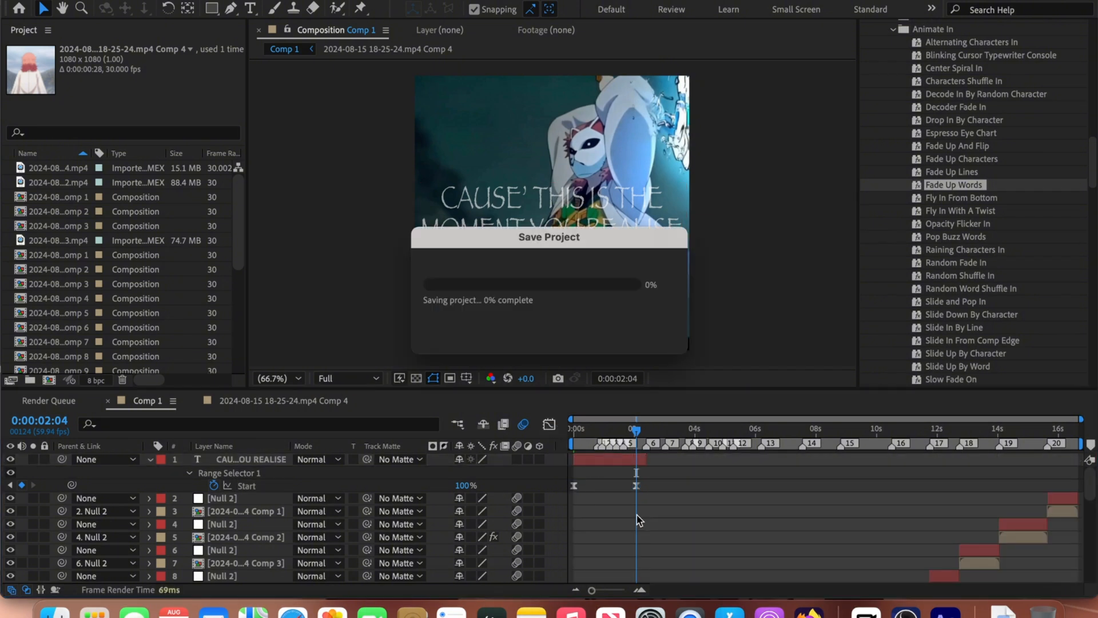
# Add an opacity keyframe of 60% to the lyric text layer at 0:00:02:04.
pyautogui.click(641, 461)
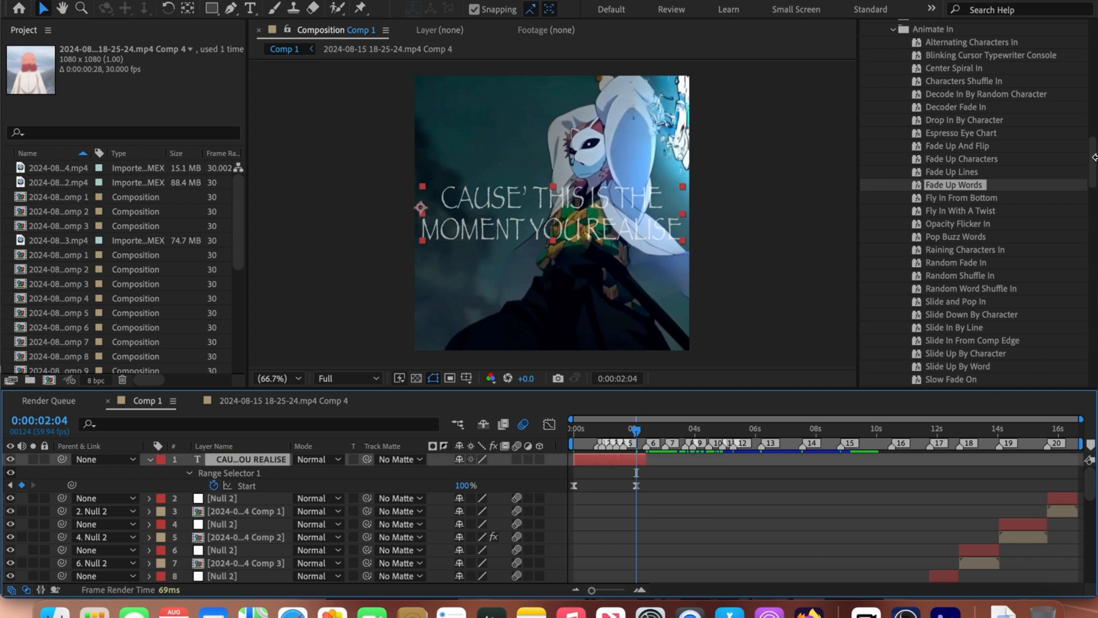
pyautogui.moveTo(1095, 158); pyautogui.dragTo(1090, 46)
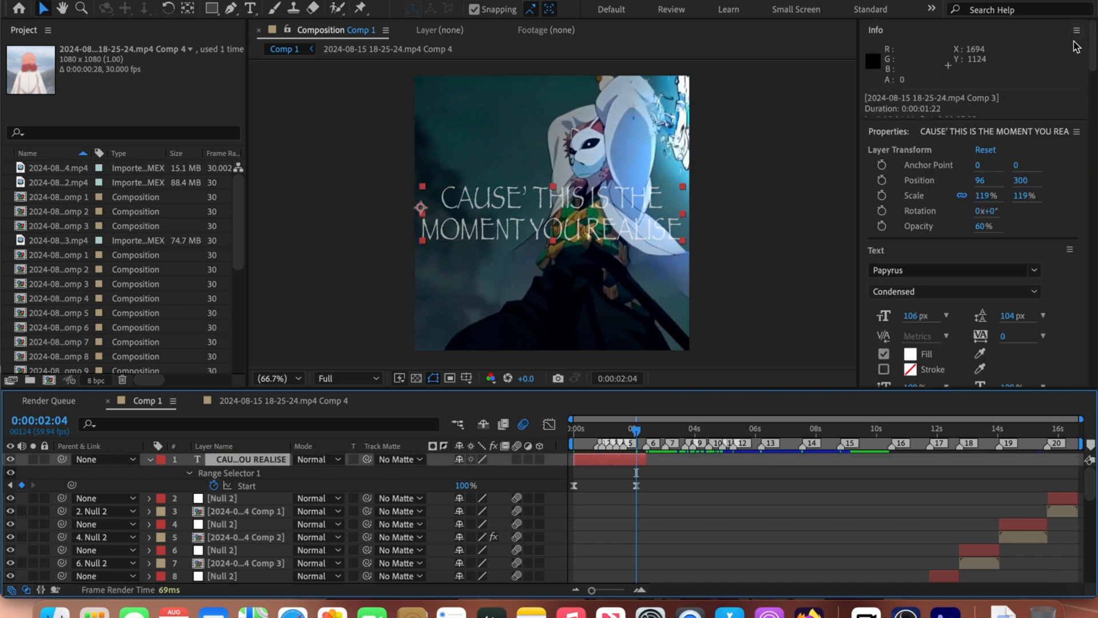
pyautogui.click(883, 227)
pyautogui.click(460, 514)
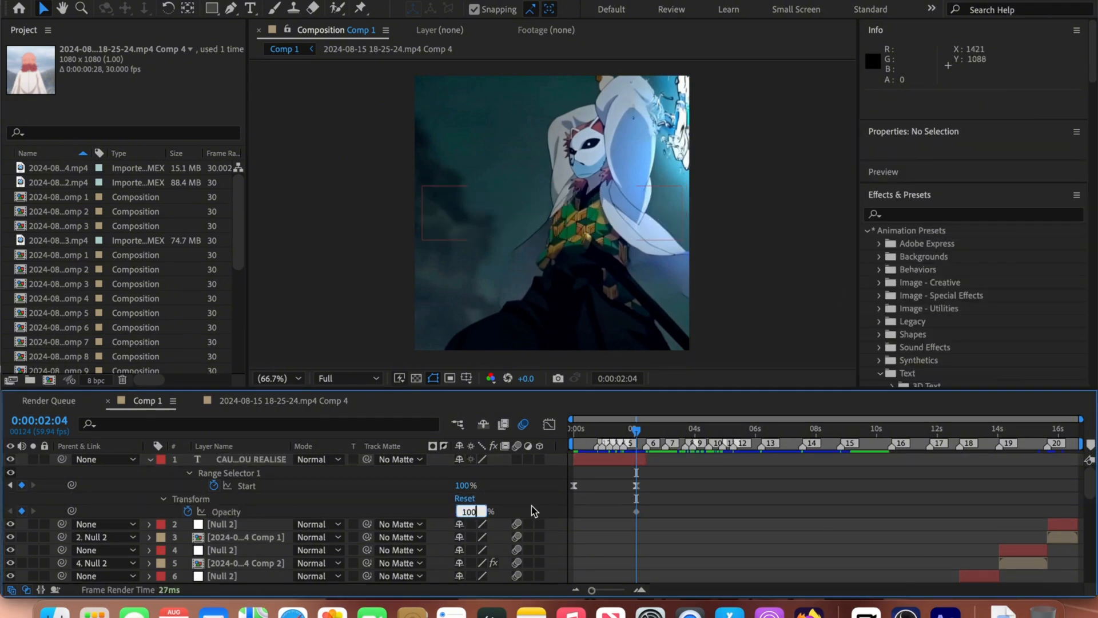
pyautogui.write('.006-0')
pyautogui.press('Return')
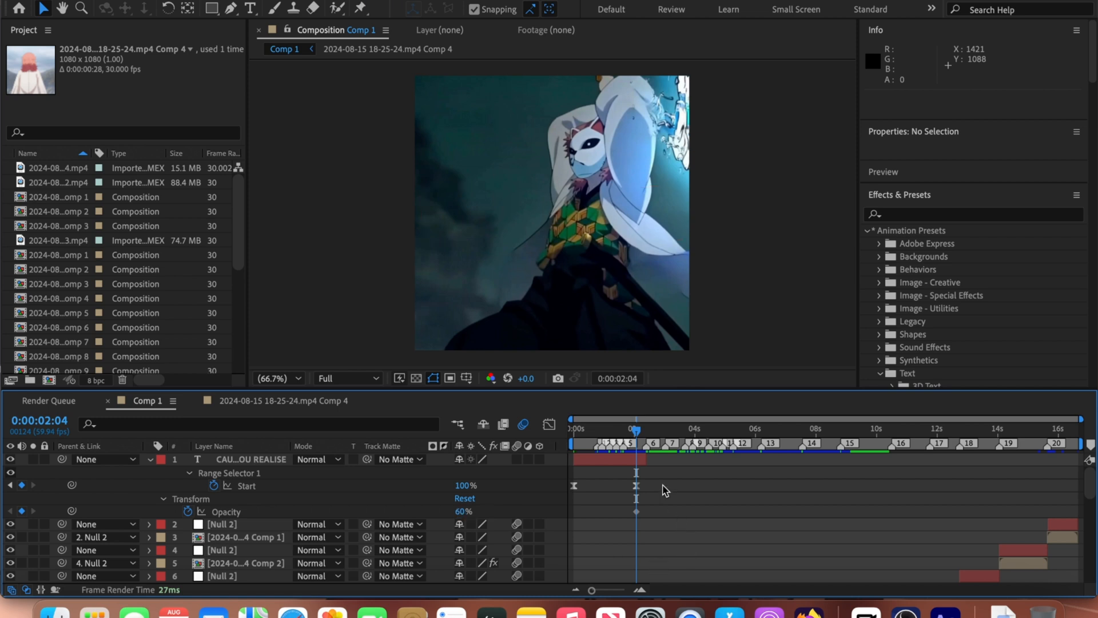
# Add an opacity keyframe of 0% to the lyric text layer at its end, 0:00:02:23.
pyautogui.click(645, 430)
pyautogui.moveTo(644, 434); pyautogui.dragTo(646, 435)
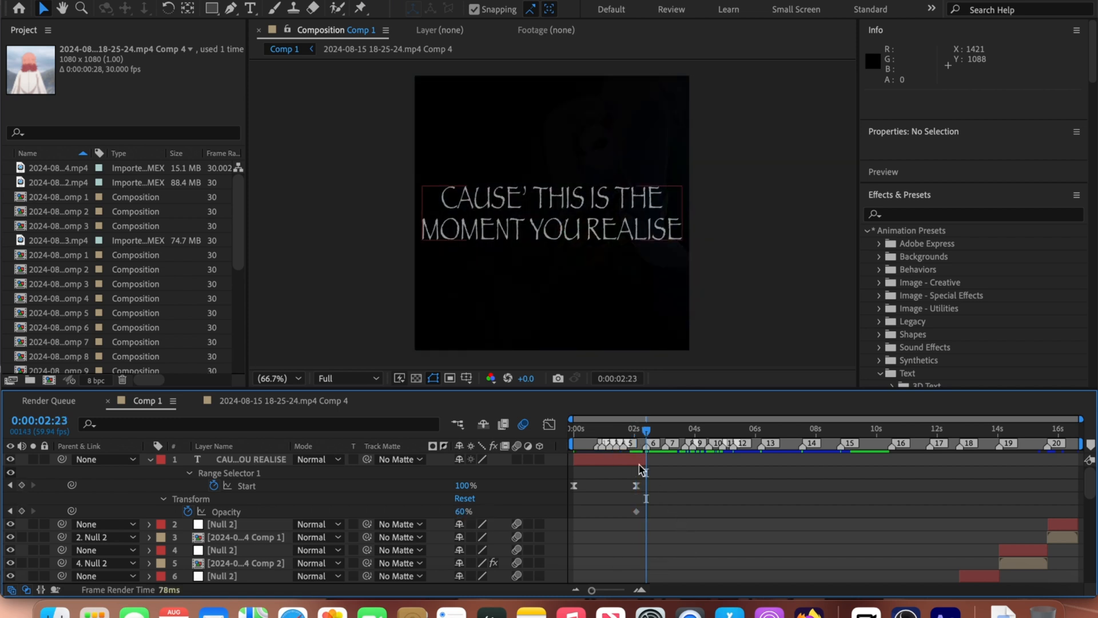
pyautogui.click(640, 462)
pyautogui.click(460, 511)
pyautogui.write('0')
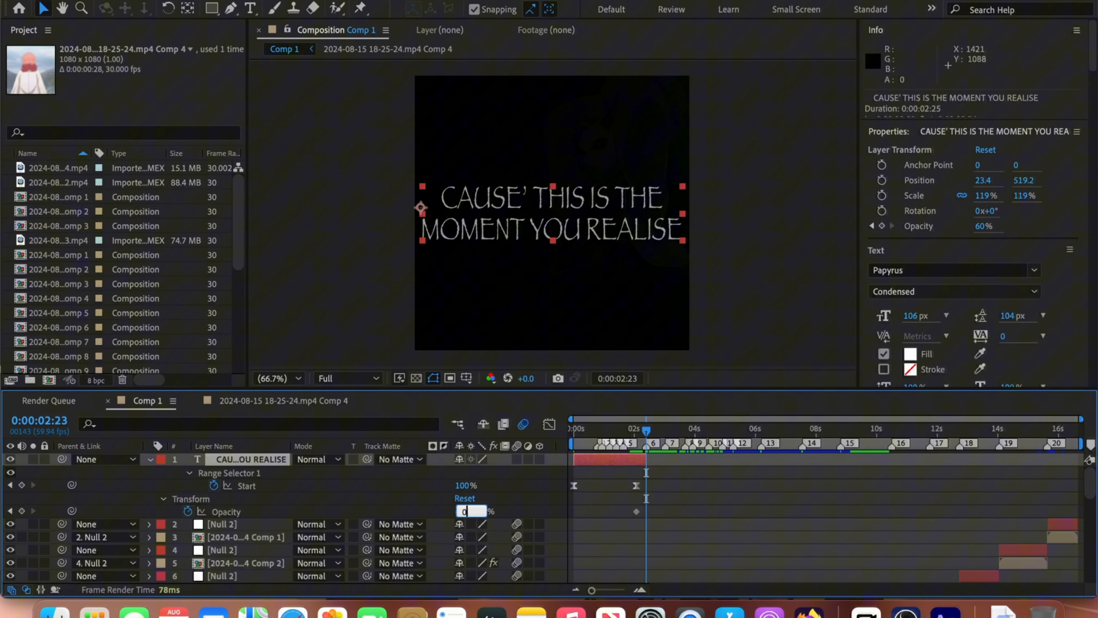
pyautogui.click(668, 506)
# Apply Easy Ease to both opacity keyframes of the lyric text layer.
pyautogui.moveTo(661, 512); pyautogui.dragTo(623, 514)
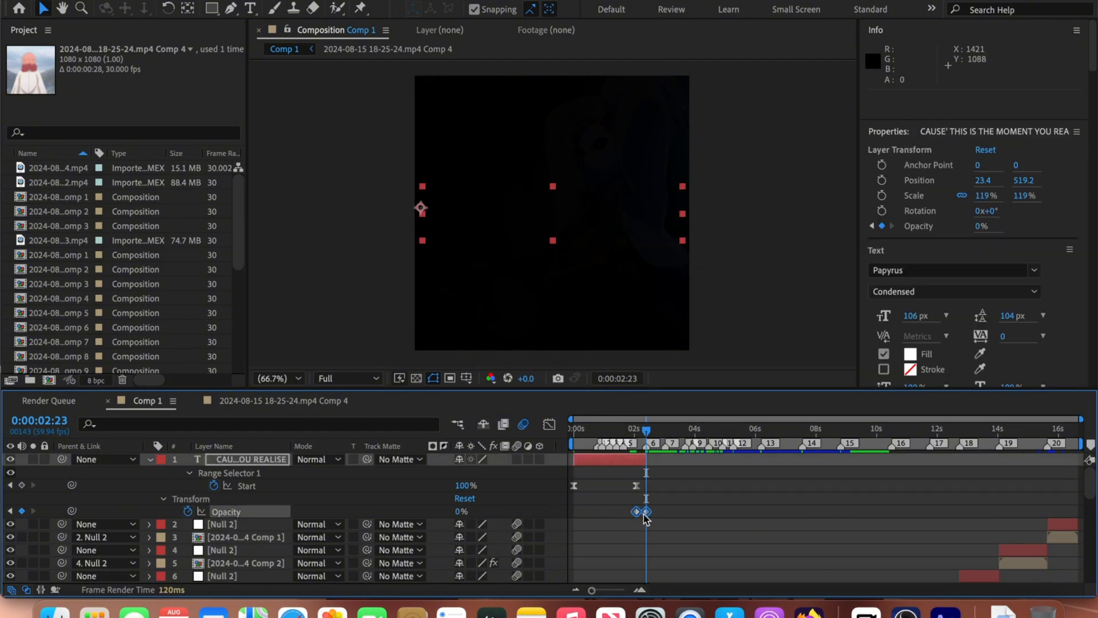
pyautogui.rightClick(645, 513)
pyautogui.moveTo(703, 581)
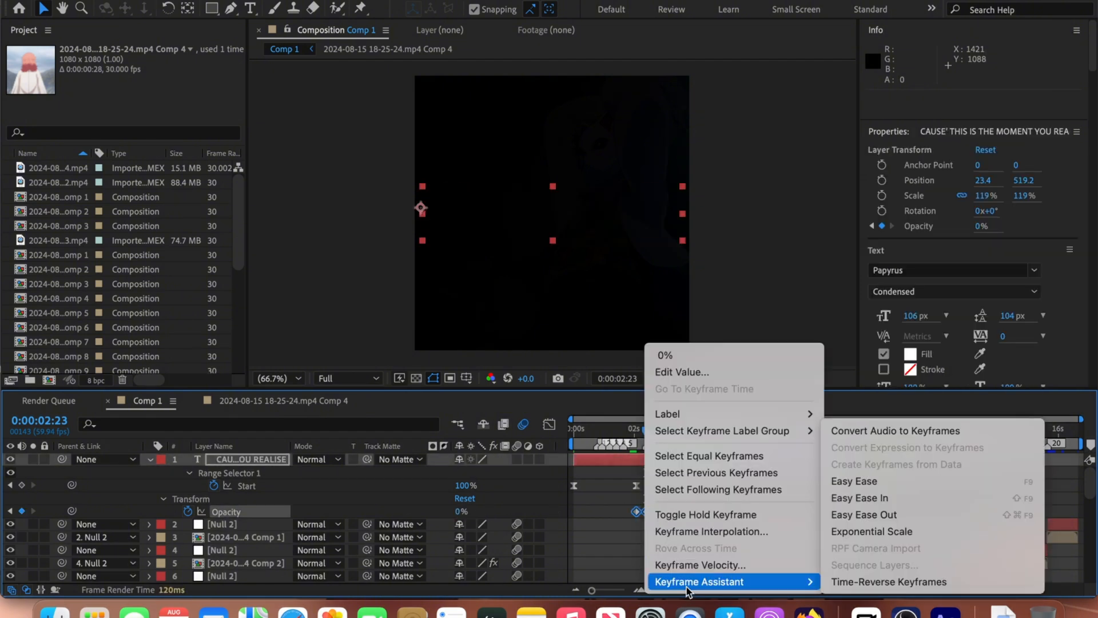
pyautogui.click(873, 486)
pyautogui.click(649, 525)
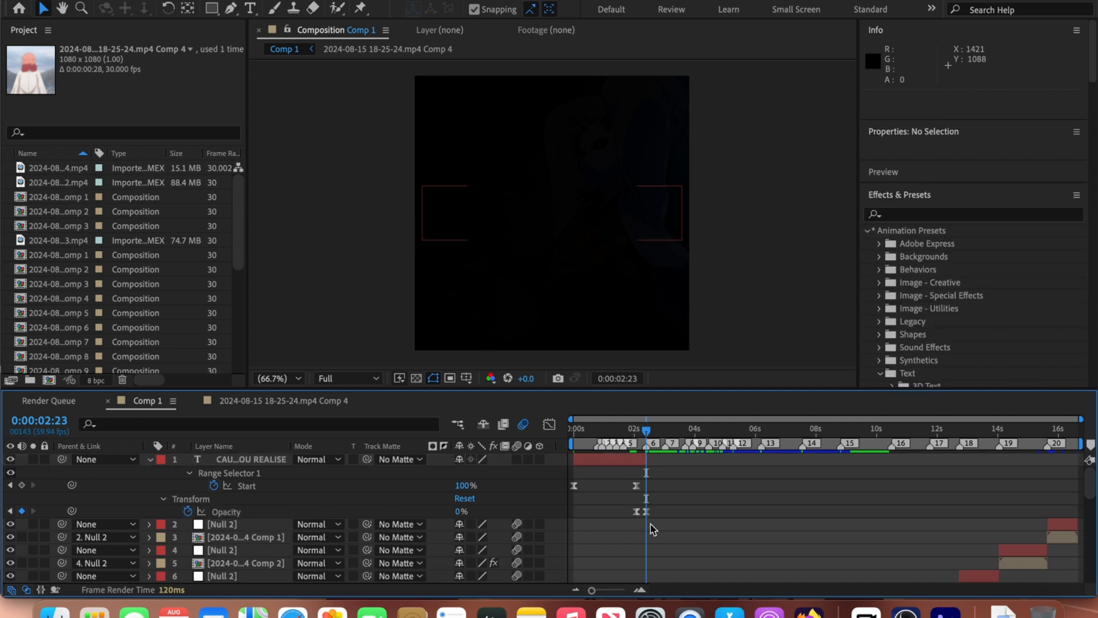
# Move the lyric text's 60% opacity keyframe to 0:00:02:10 so the fade-out is shorter.
pyautogui.click(636, 513)
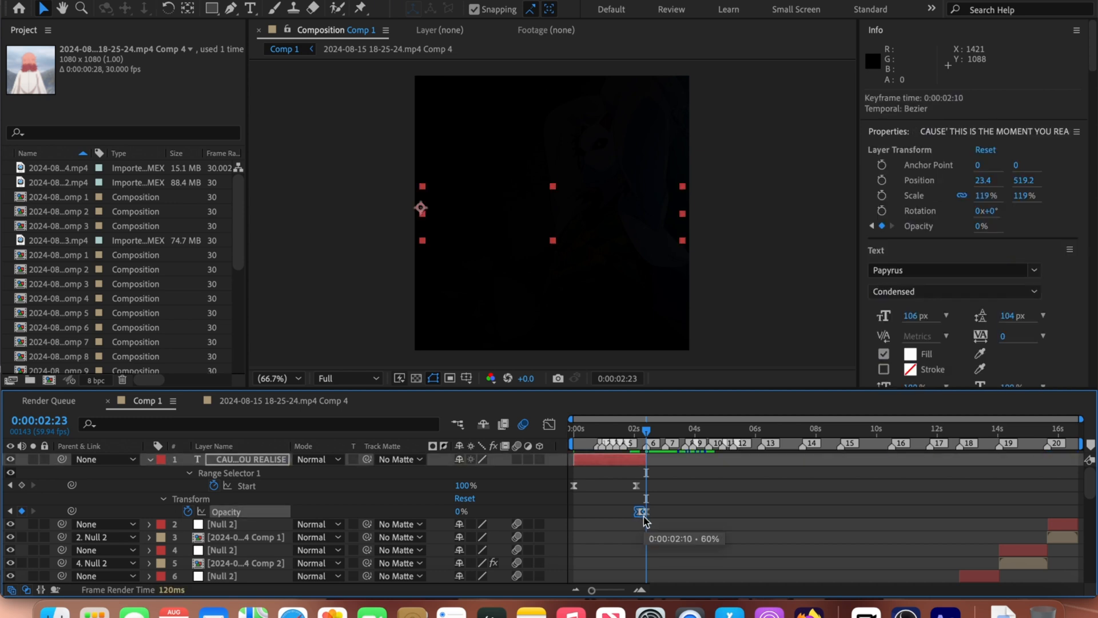
pyautogui.click(646, 482)
# Duplicate the lyric text layer and place the copy directly after the original, starting at 0:00:02:23.
pyautogui.click(634, 460)
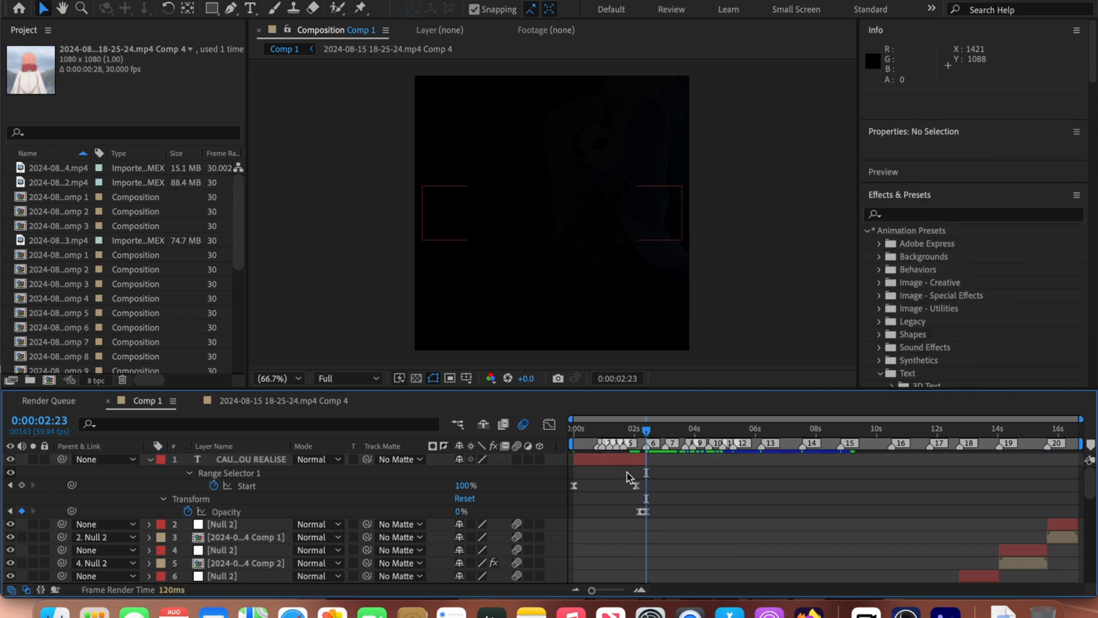
pyautogui.press('u')
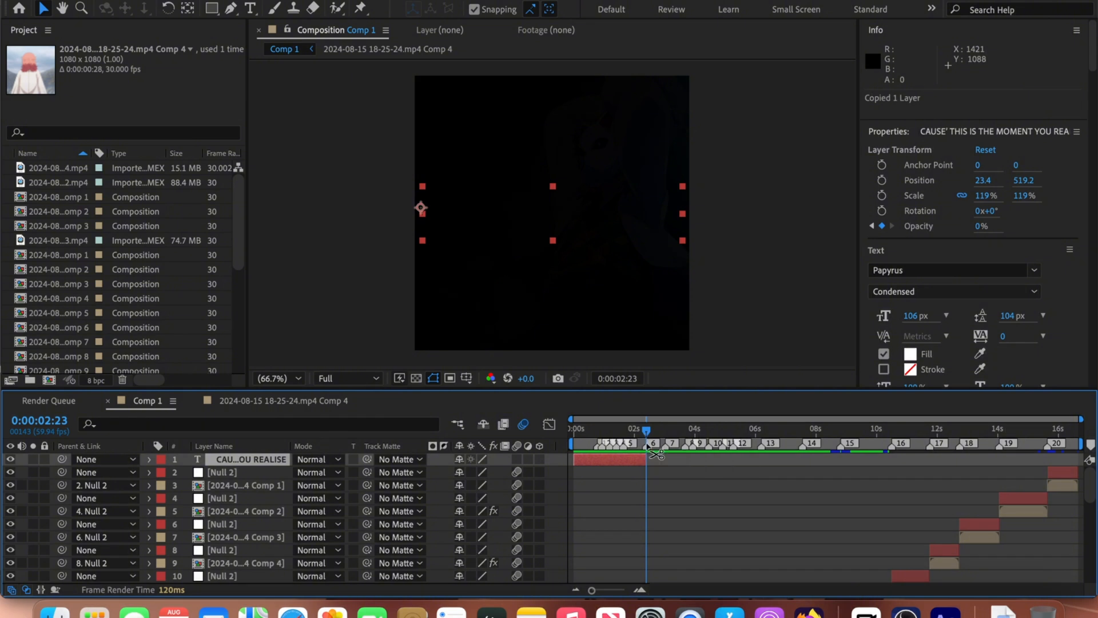
pyautogui.hotkey('ctrl', 'd')
pyautogui.moveTo(630, 463); pyautogui.dragTo(695, 465)
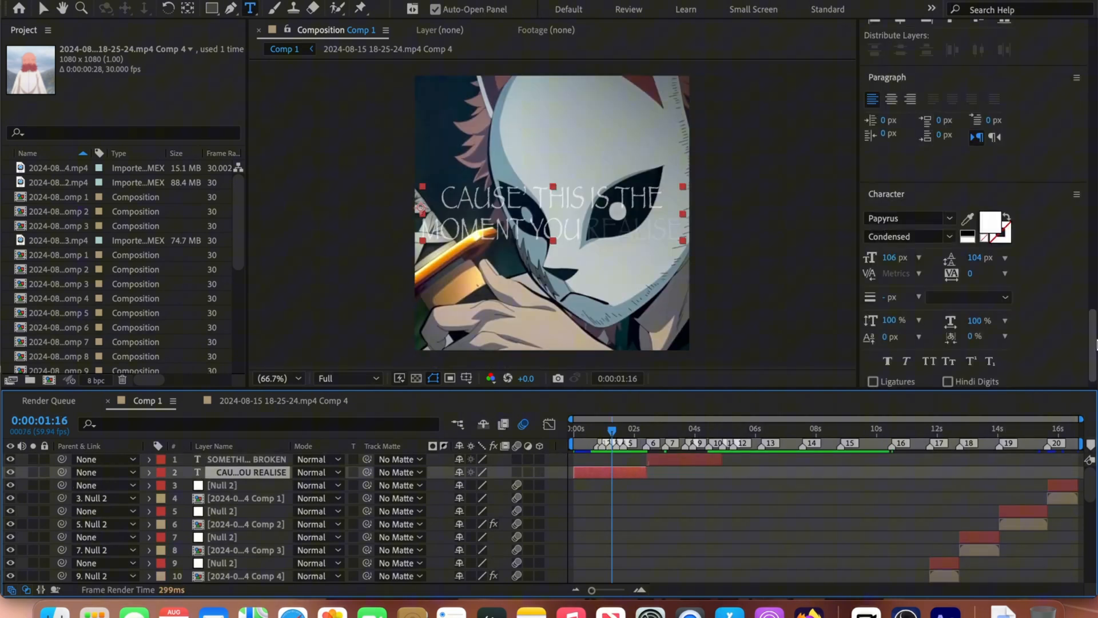
# Find the Drop Shadow effect and apply it to the "CAUSE' THIS IS THE MOMENT YOU REALISE" text layer.
pyautogui.scroll(-2, 1096, 343)
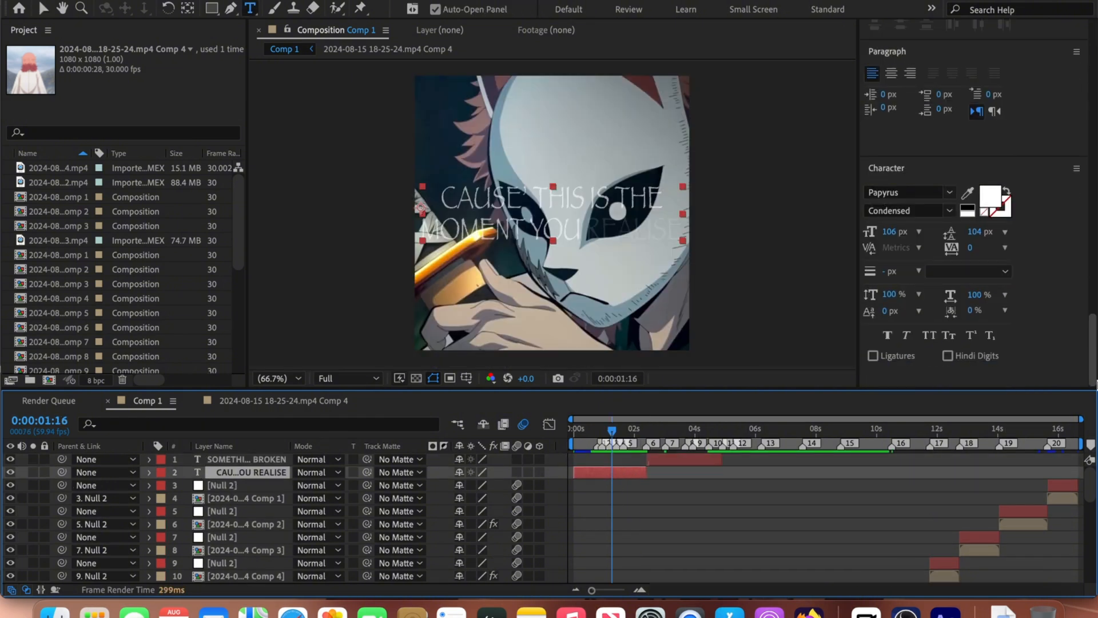
pyautogui.moveTo(1090, 382); pyautogui.dragTo(1085, 173)
pyautogui.scroll(-1, 1085, 173)
pyautogui.click(982, 61)
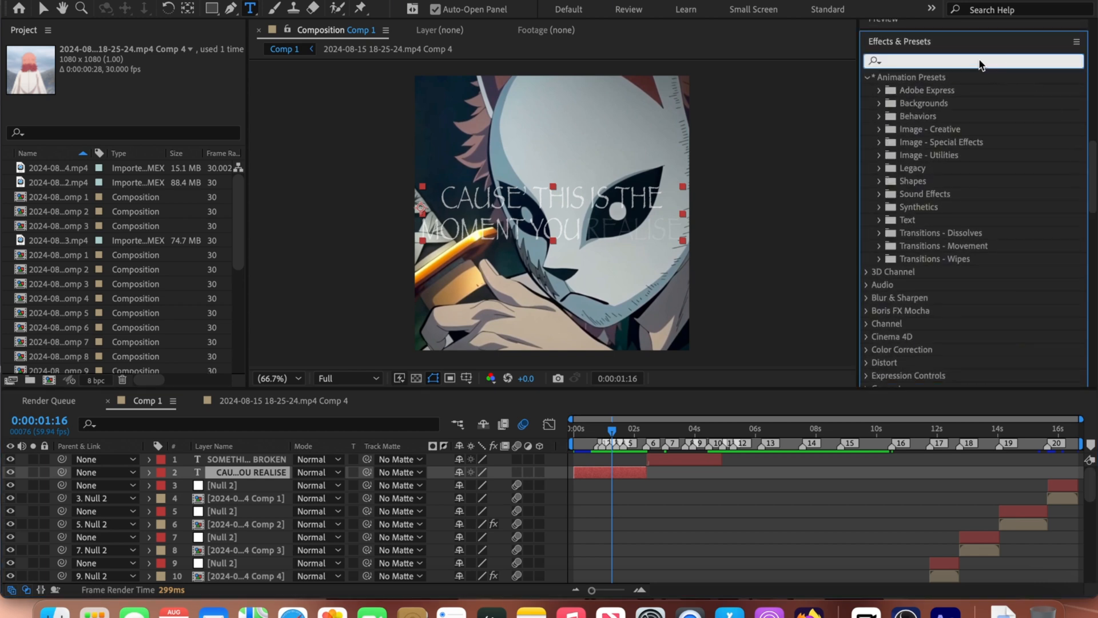
pyautogui.write('drop')
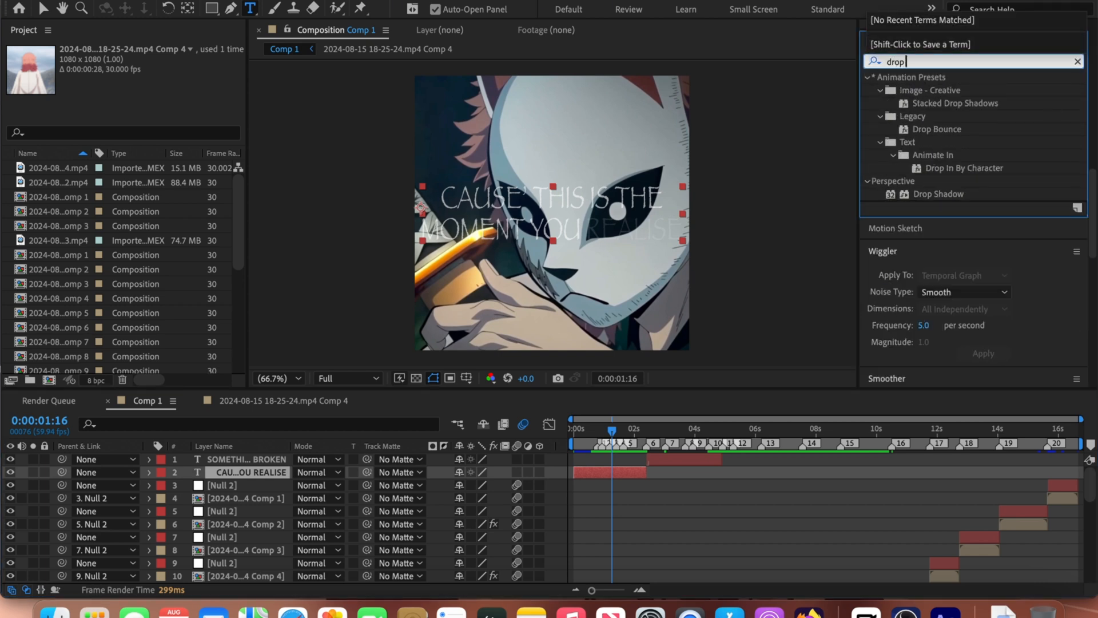
pyautogui.moveTo(942, 194); pyautogui.dragTo(596, 473)
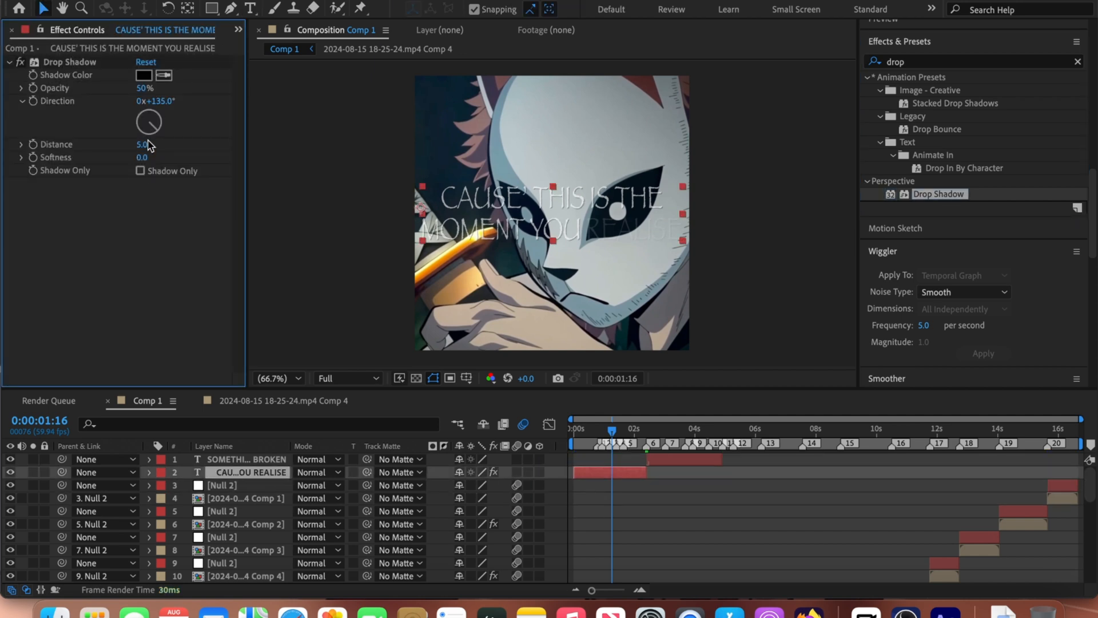
# Set the first lyric layer's Drop Shadow distance to 22 and softness to 14.
pyautogui.click(147, 144)
pyautogui.write('22')
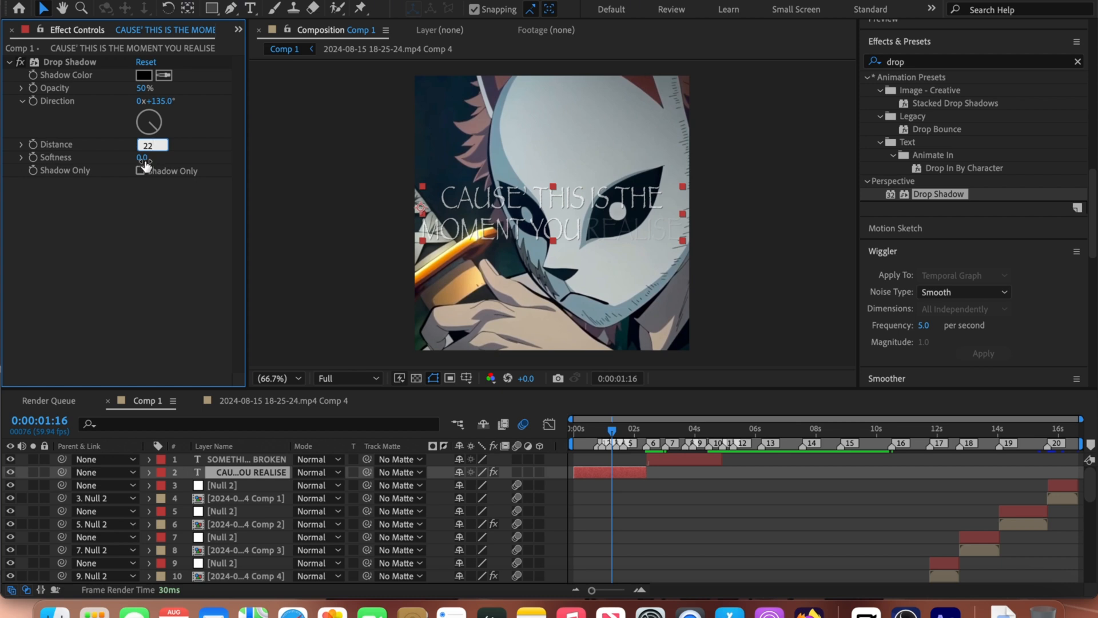
pyautogui.click(143, 158)
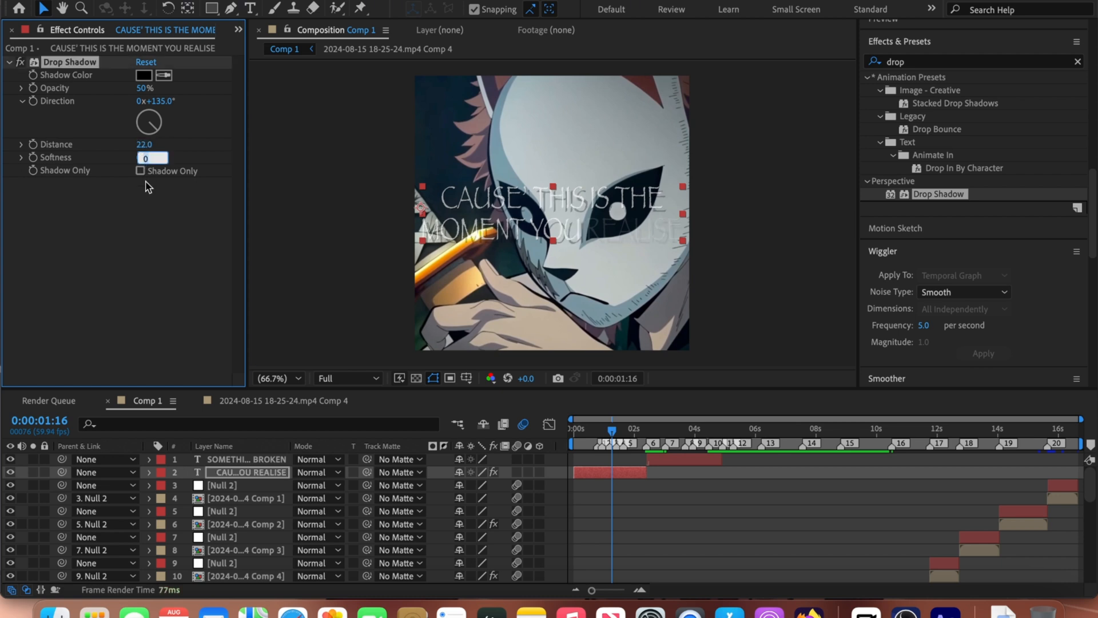
pyautogui.click(156, 232)
pyautogui.click(623, 512)
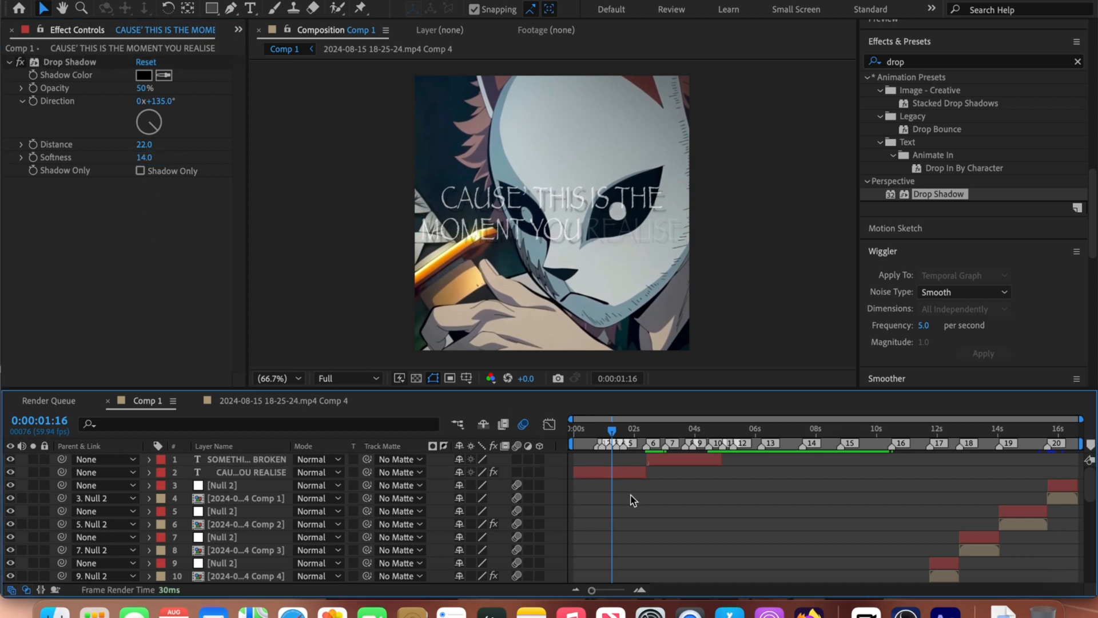
# Copy the Drop Shadow effect from the first lyric layer onto the "SOMETHING INSIDE OF YOU IS BROKEN" text layer.
pyautogui.click(654, 438)
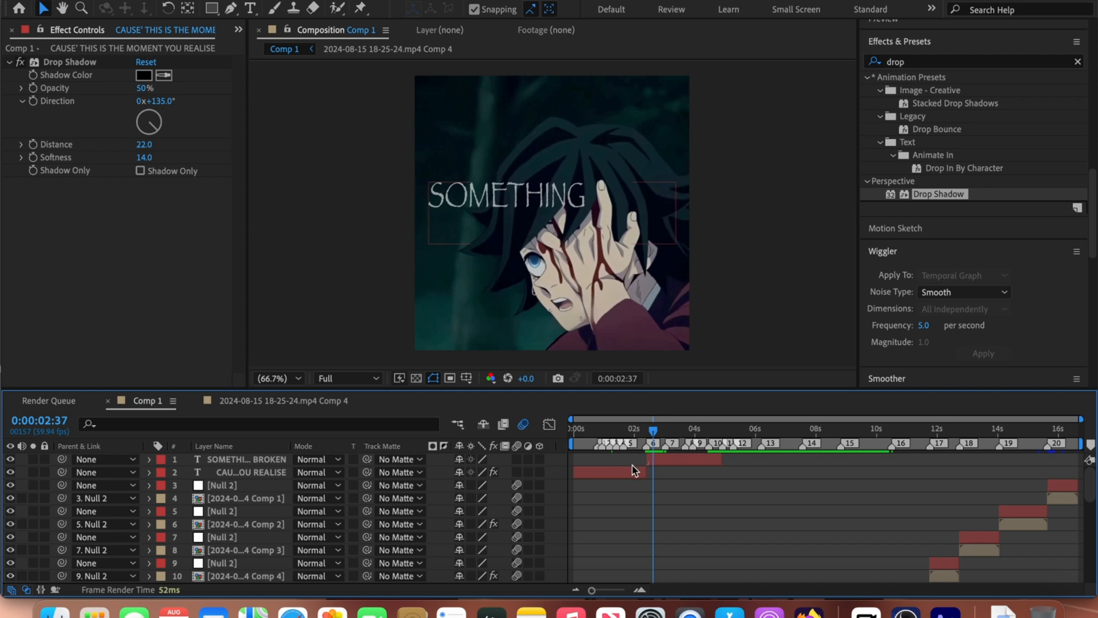
pyautogui.click(80, 62)
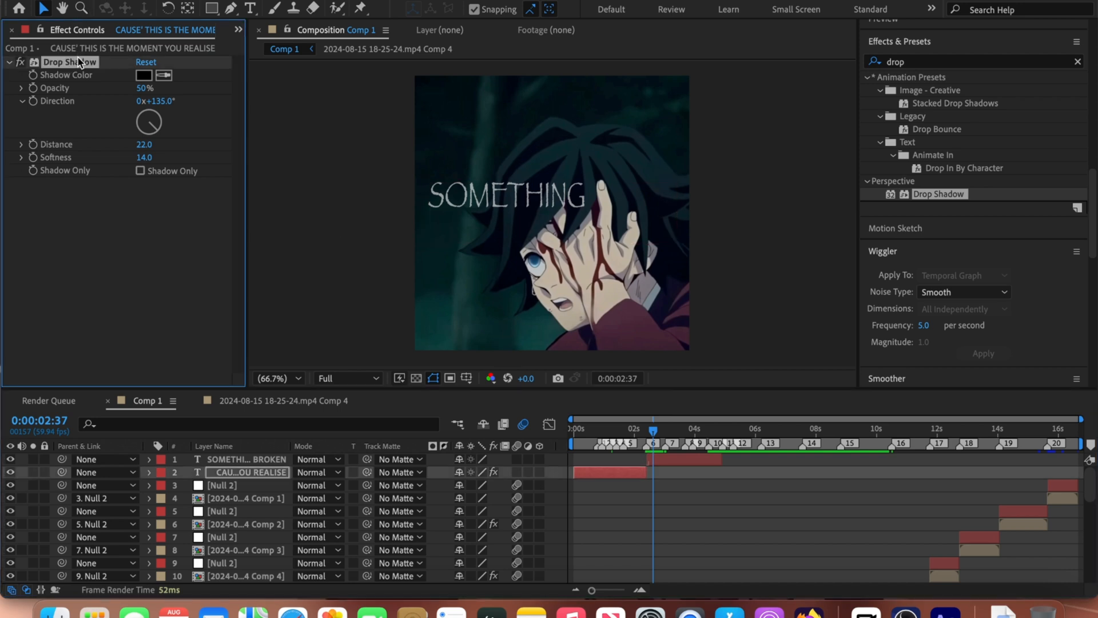
pyautogui.click(667, 460)
pyautogui.press('super+v')
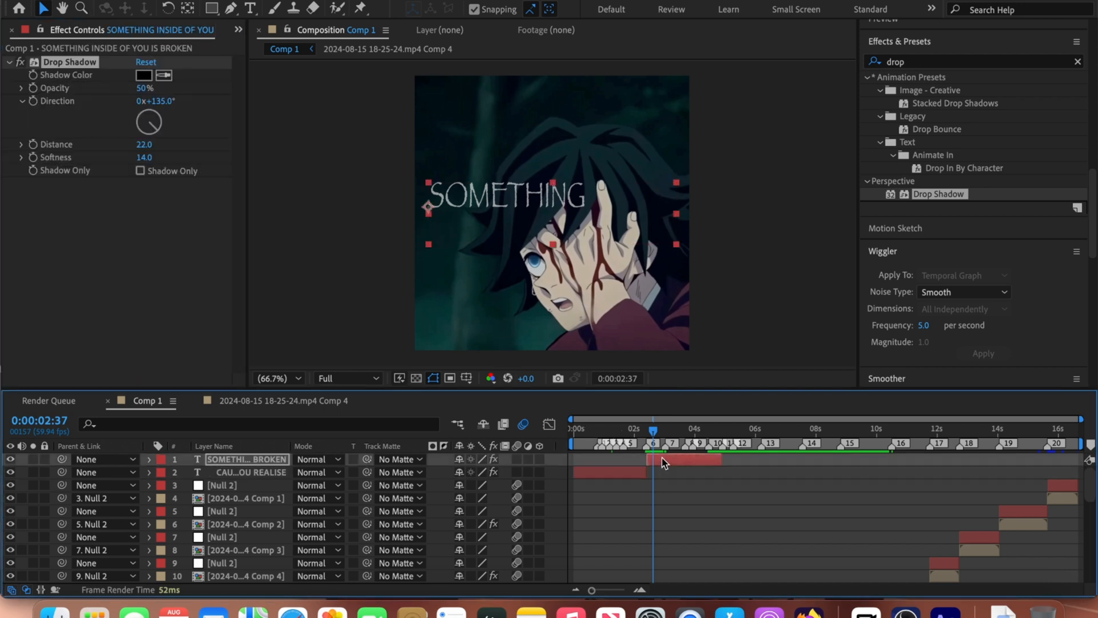
pyautogui.click(672, 485)
pyautogui.click(12, 30)
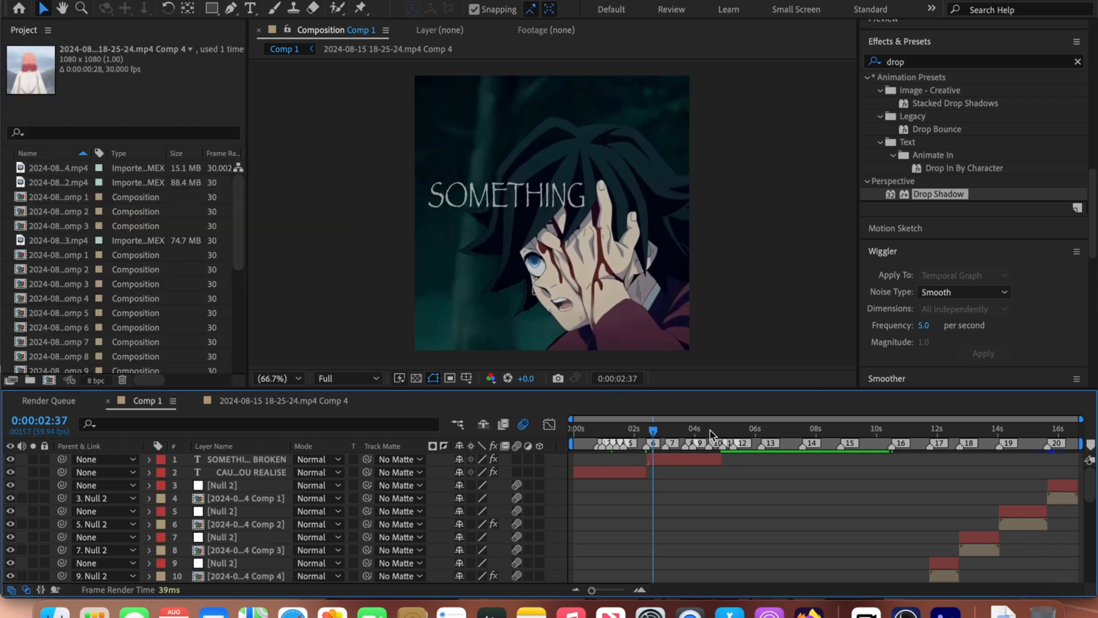
# Save the project with the playhead at 0:00:05:16 and paste in the "Original Source Deleted" adjustment layer from the other project's Pre-comp 1.
pyautogui.moveTo(712, 435); pyautogui.dragTo(739, 434)
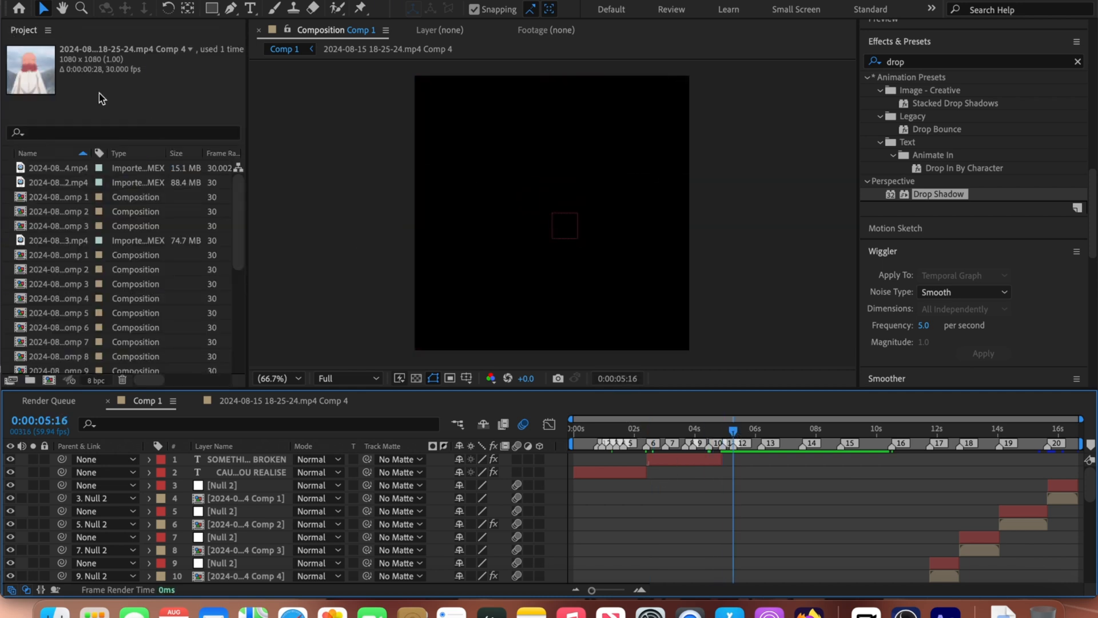
pyautogui.press('super+s')
pyautogui.click(22, 9)
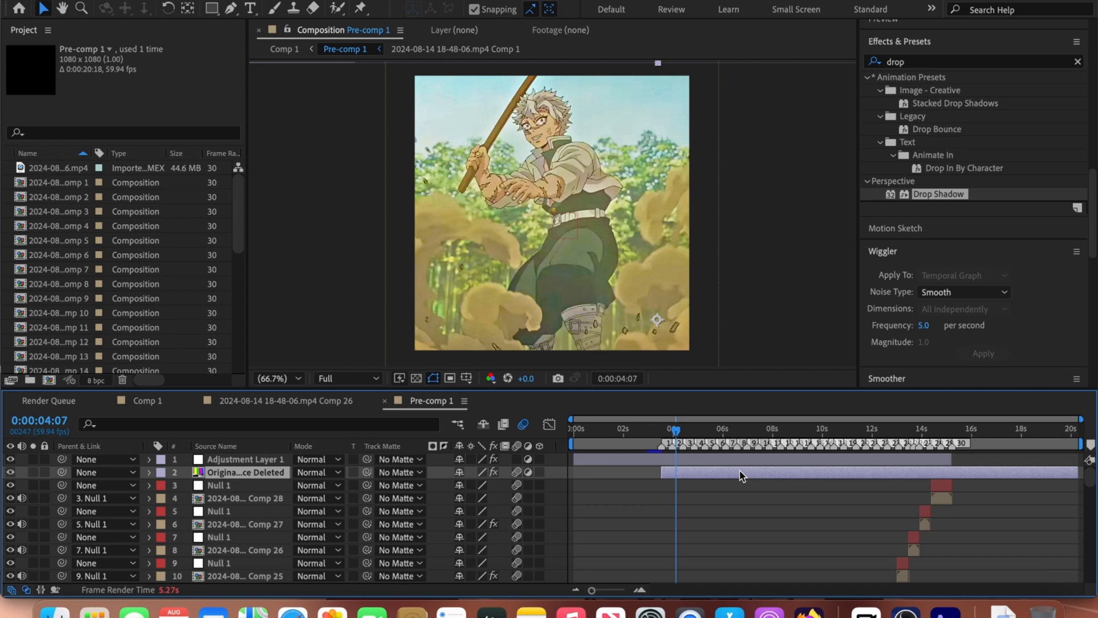
pyautogui.click(21, 8)
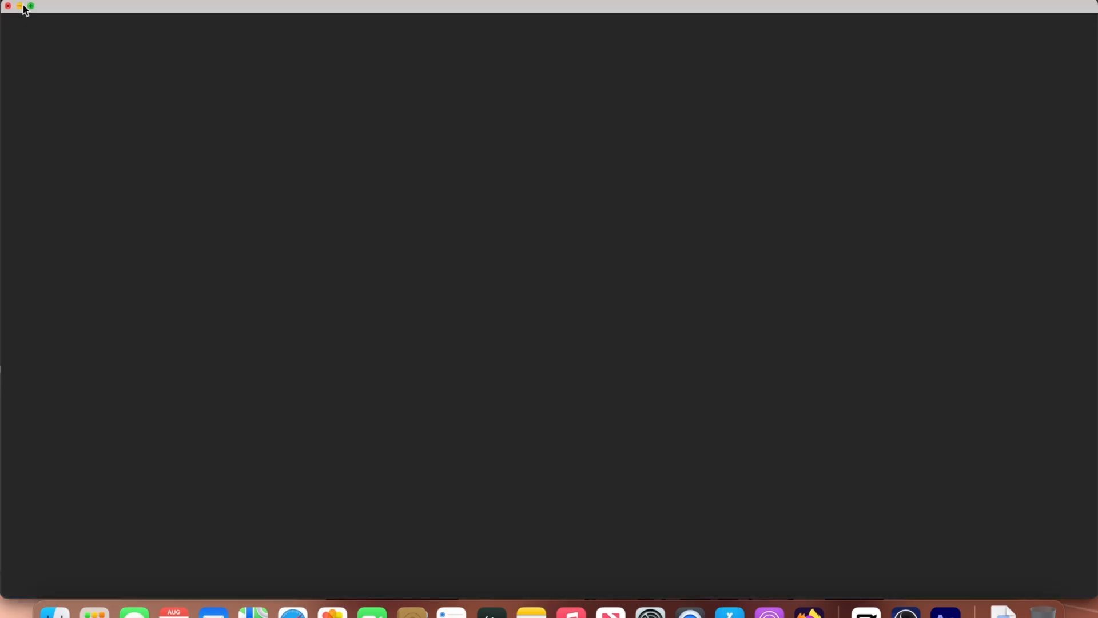
pyautogui.click(335, 538)
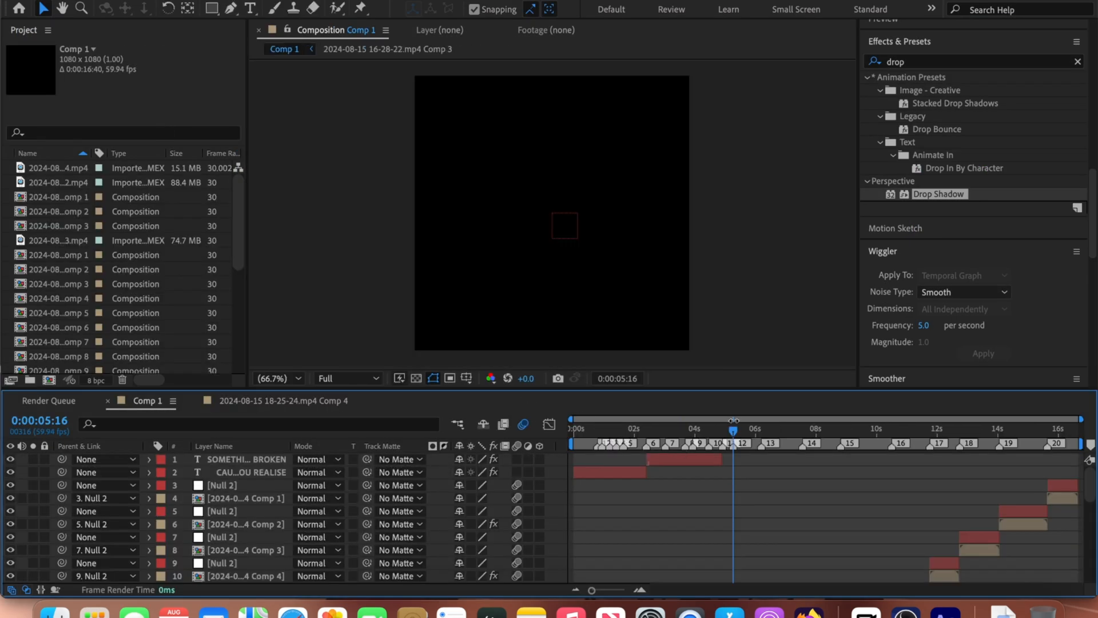
pyautogui.press('super+v')
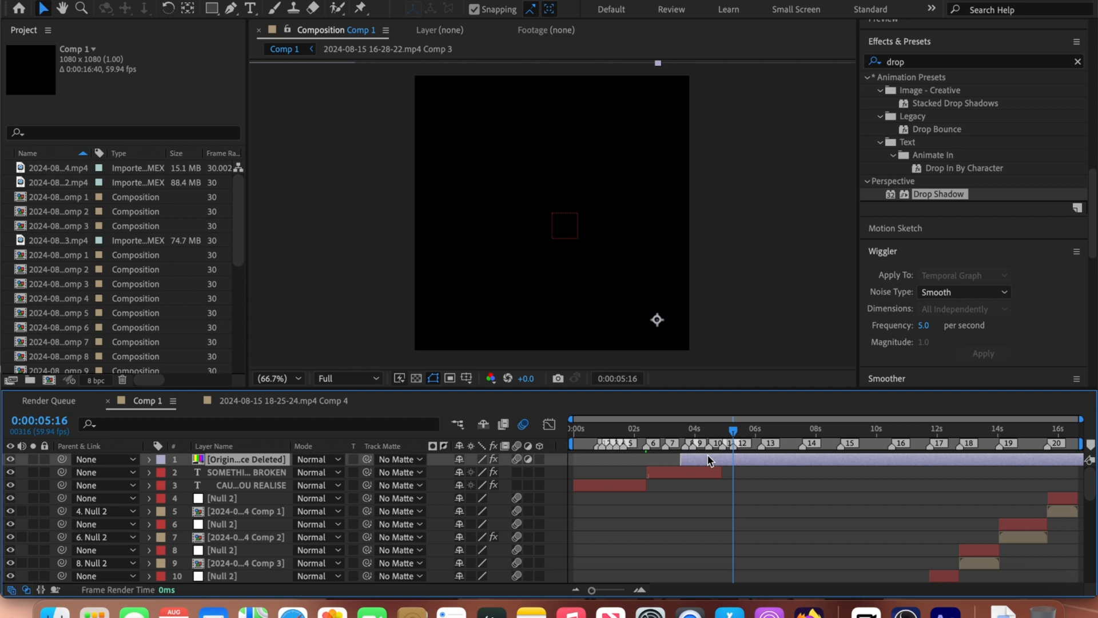
# Move the pasted adjustment layer to start at the playhead, 0:00:05:16, and check its look at 0:00:07:41.
pyautogui.moveTo(708, 461); pyautogui.dragTo(750, 465)
pyautogui.click(807, 429)
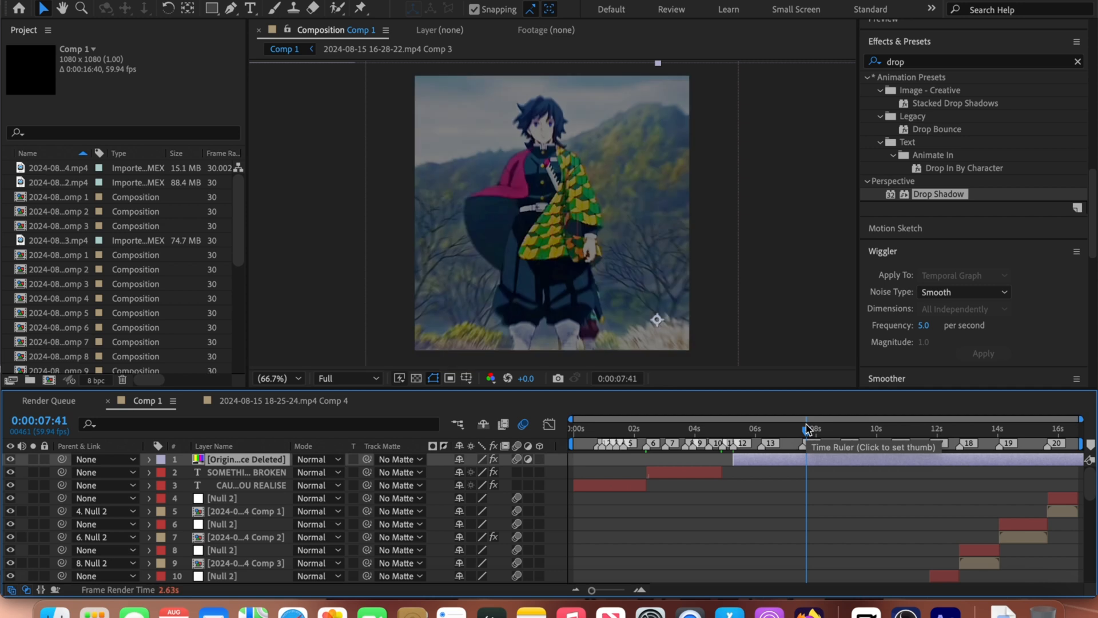
pyautogui.moveTo(807, 429); pyautogui.dragTo(732, 426)
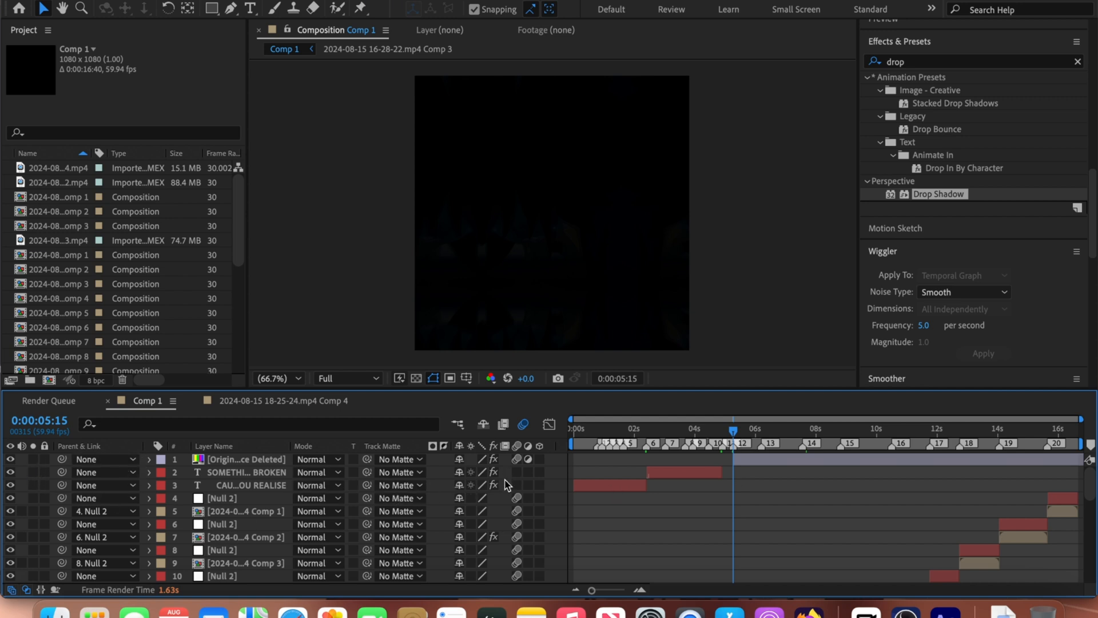
# Select every layer in Comp 1, including the audio layer, and pre-compose them into one composition.
pyautogui.moveTo(504, 472); pyautogui.dragTo(507, 485)
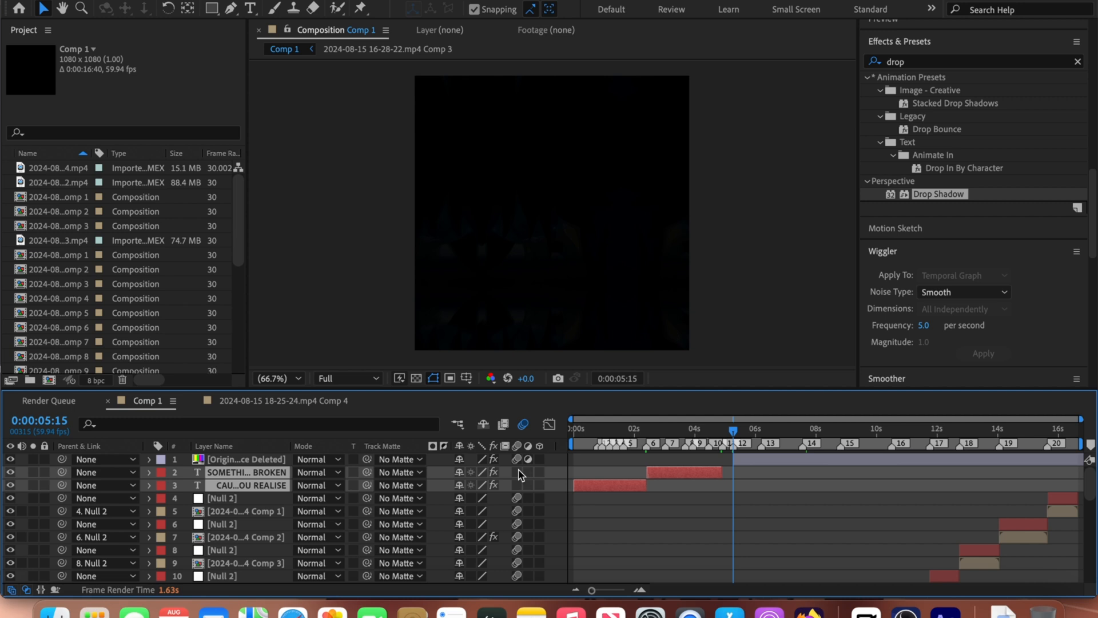
pyautogui.click(606, 465)
pyautogui.moveTo(143, 460); pyautogui.dragTo(204, 584)
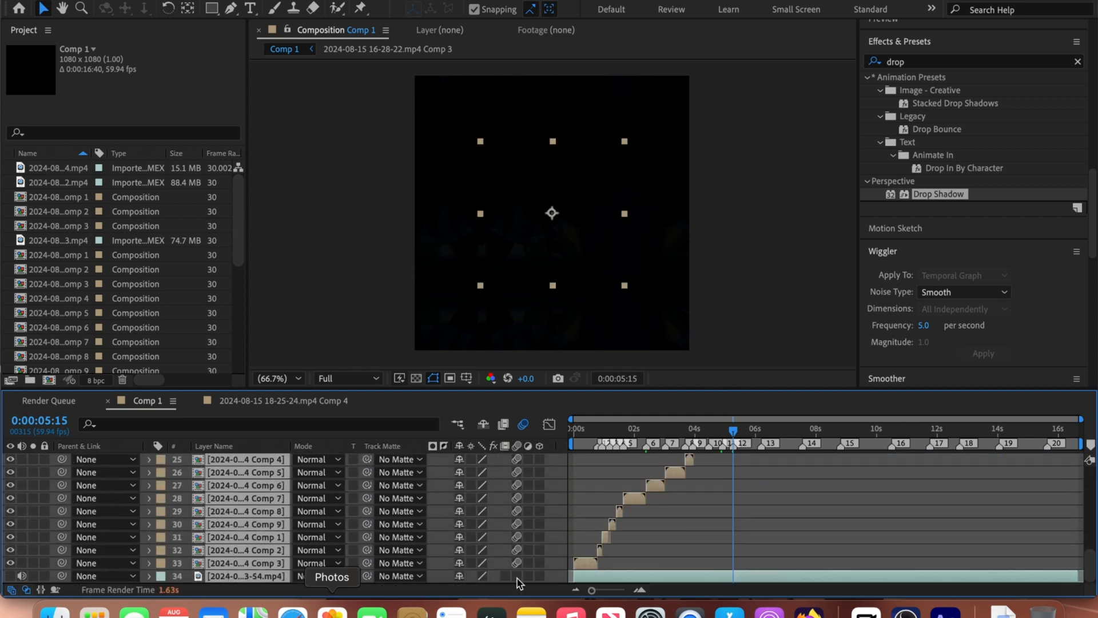
pyautogui.rightClick(595, 576)
pyautogui.click(681, 496)
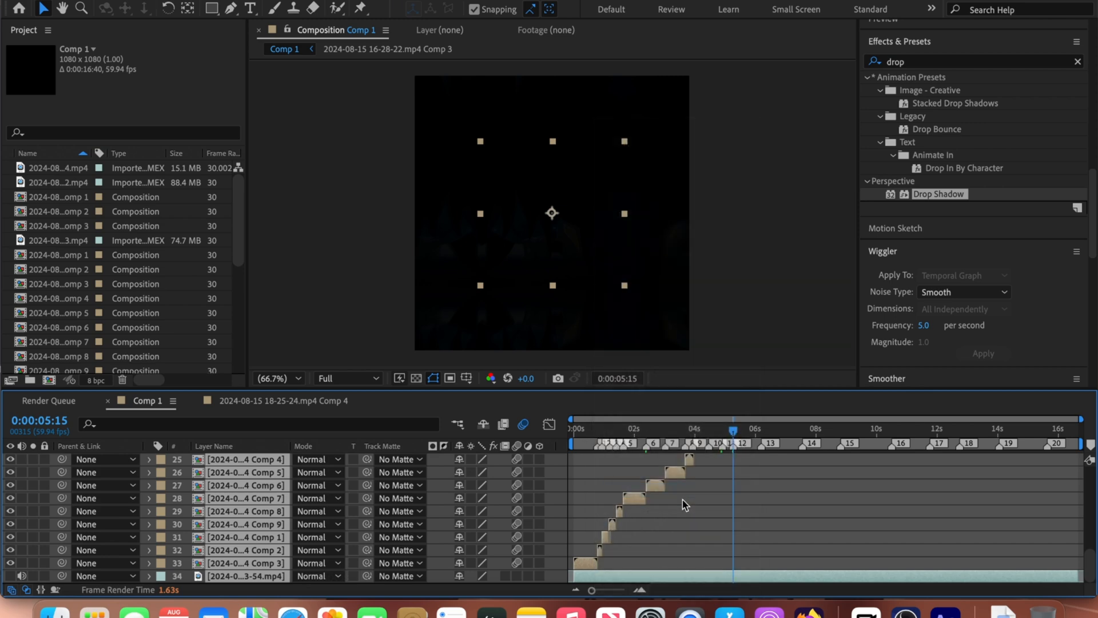
pyautogui.click(677, 400)
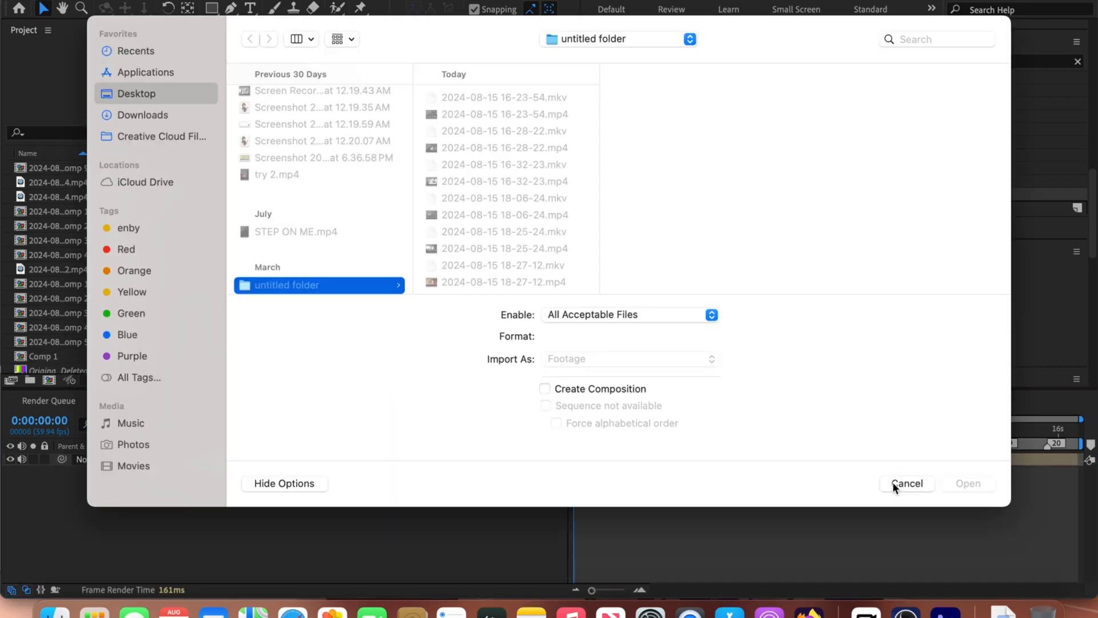
pyautogui.click(894, 482)
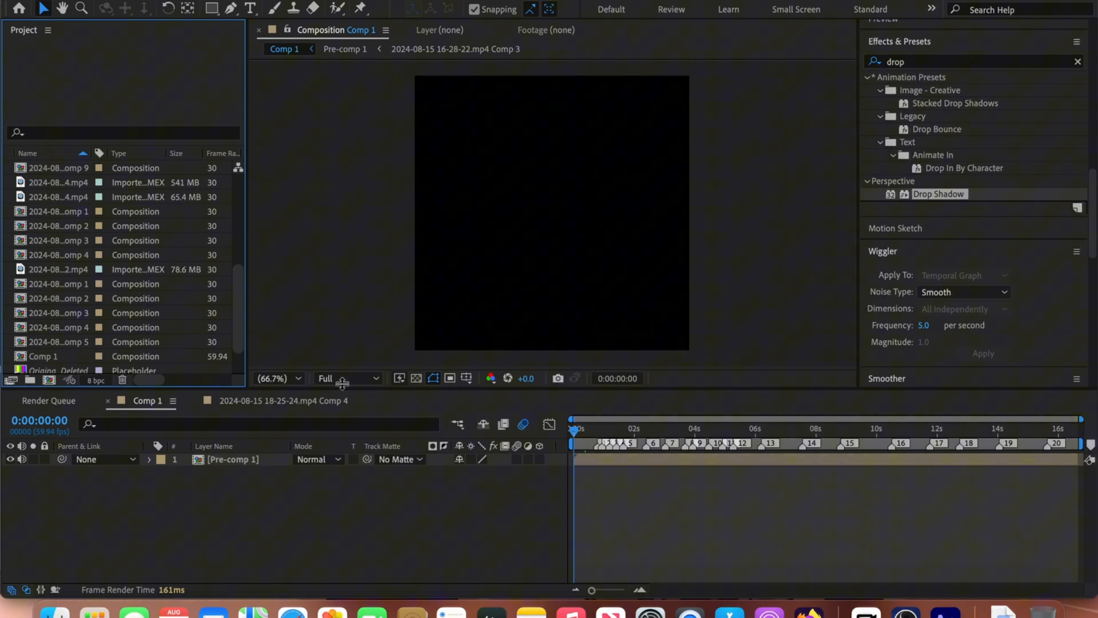
# Set Comp 1's height to 1920 px in its composition settings.
pyautogui.click(55, 355)
pyautogui.rightClick(56, 356)
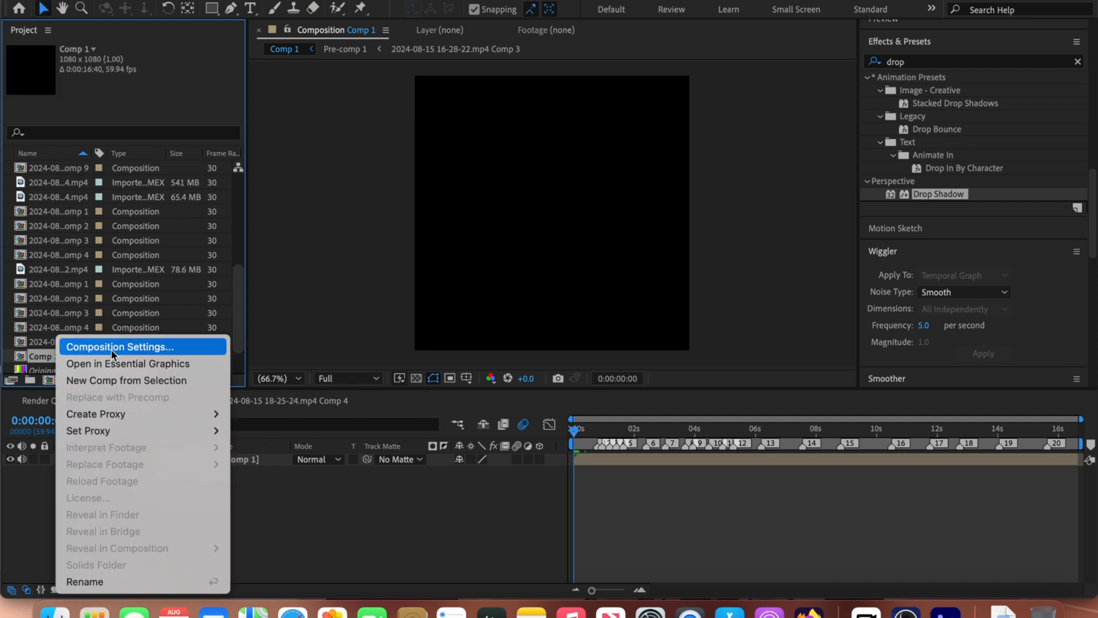
pyautogui.click(118, 346)
pyautogui.click(427, 227)
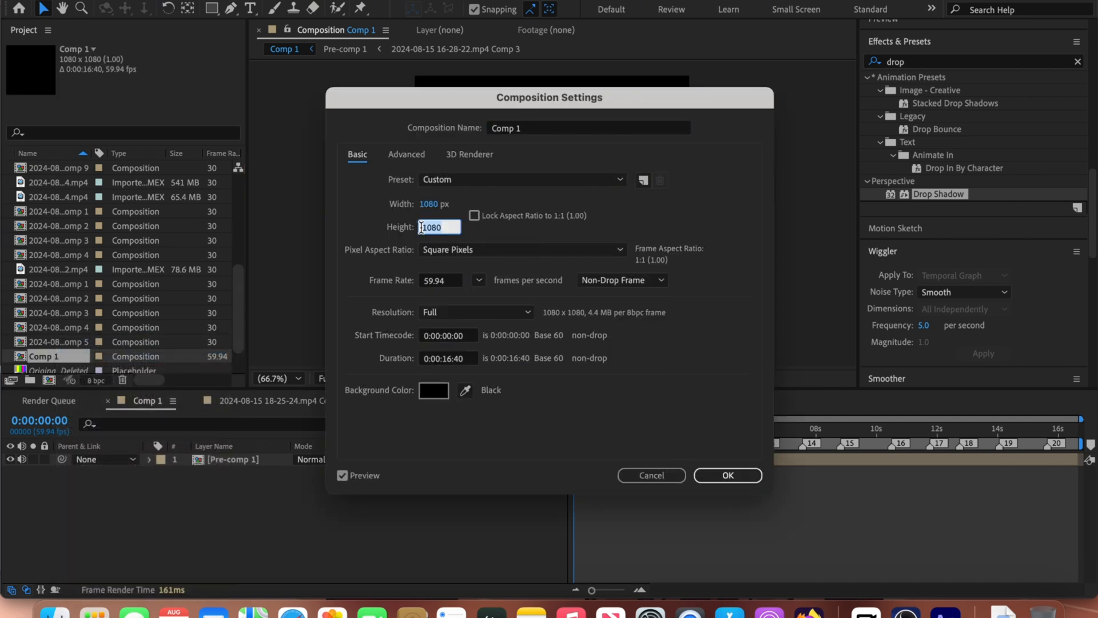
pyautogui.write('1920')
pyautogui.press('Return')
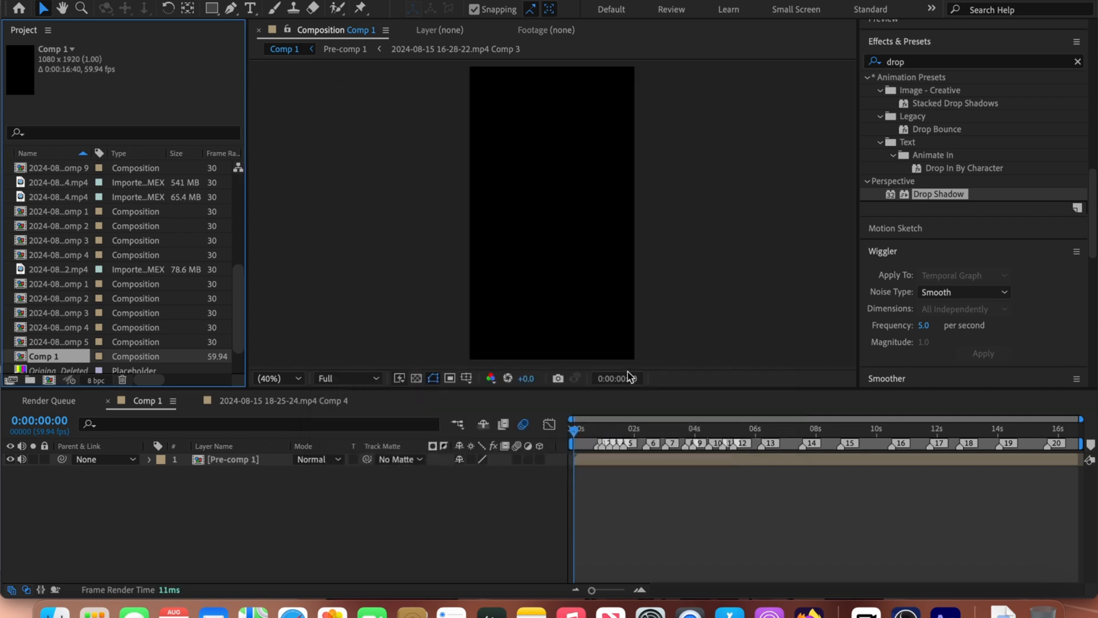
# Move the playhead to 0:00:00:27 and import Untitled design-46.png from the Downloads folder, searching for "46".
pyautogui.click(590, 429)
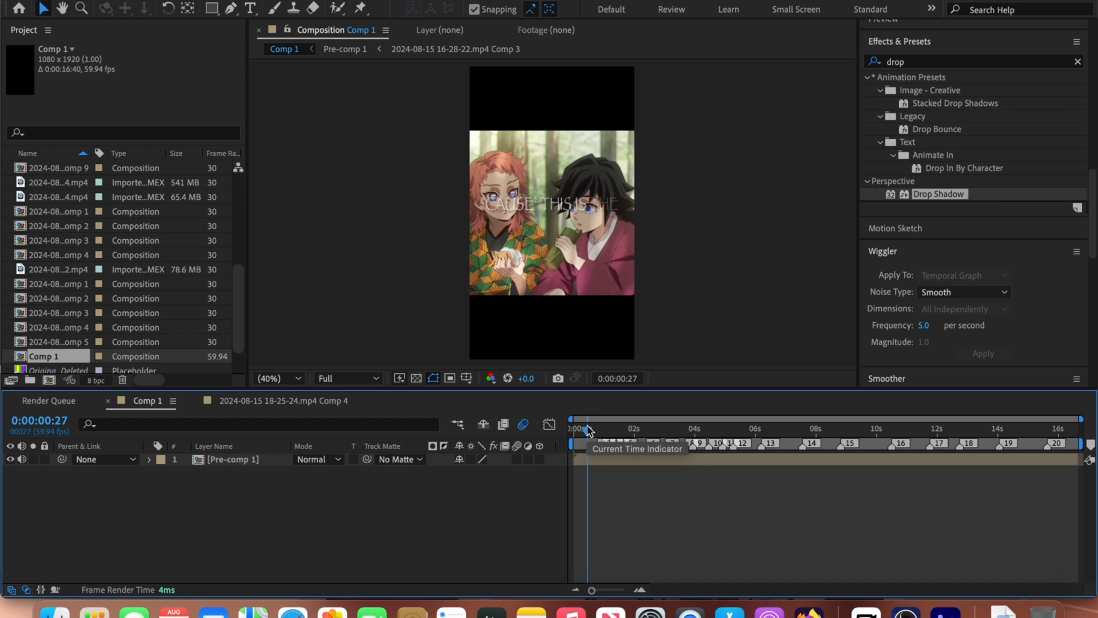
pyautogui.click(10, 352)
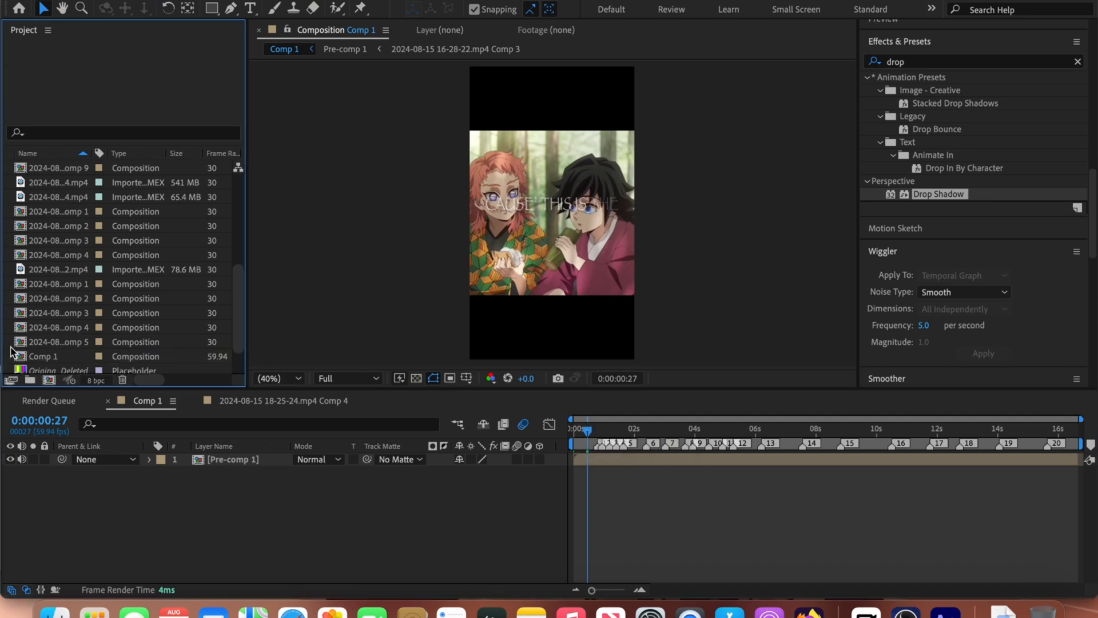
pyautogui.doubleClick(10, 351)
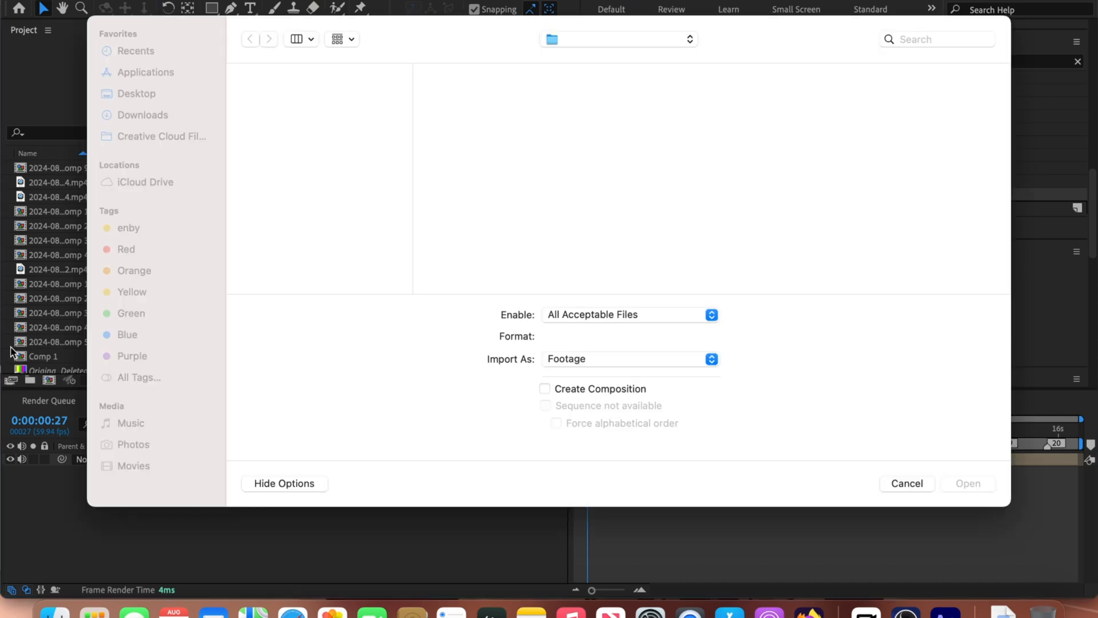
pyautogui.click(143, 114)
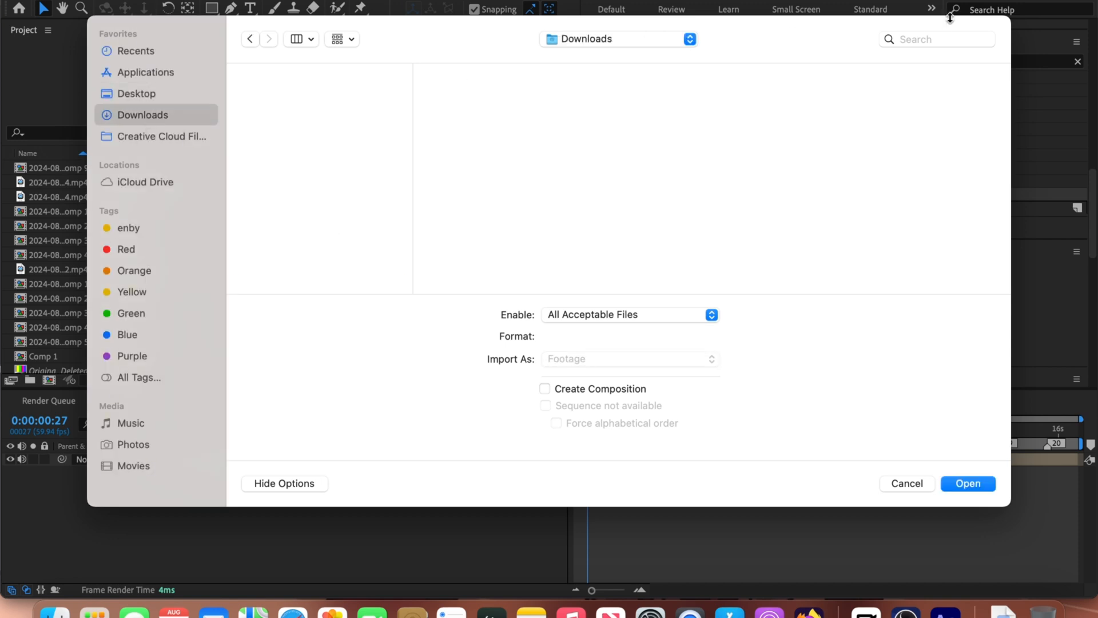
pyautogui.click(946, 36)
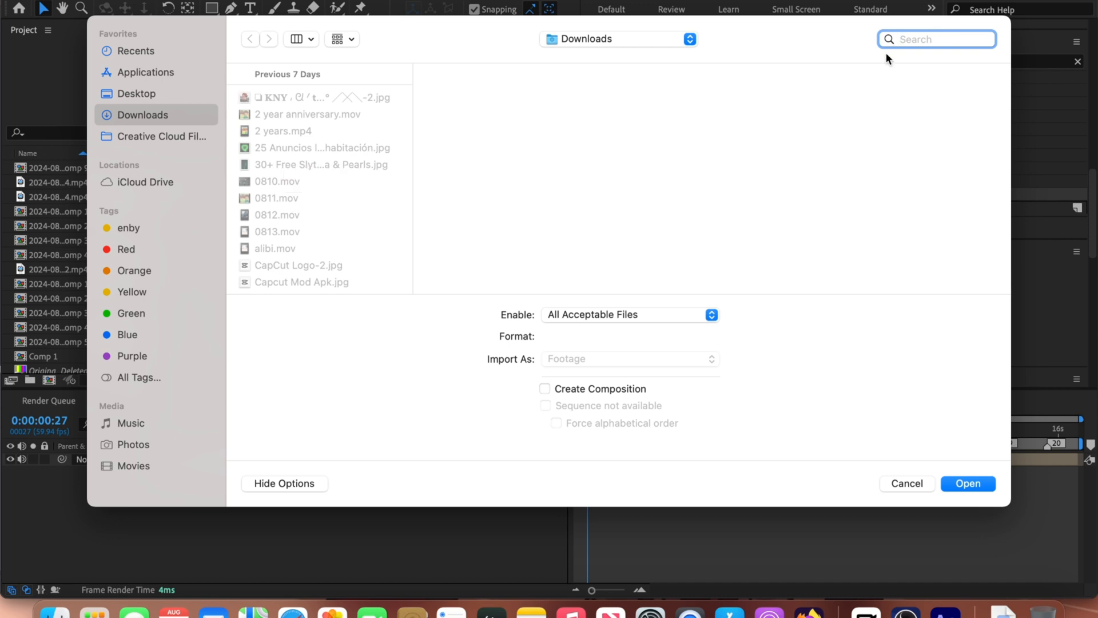
pyautogui.write('46')
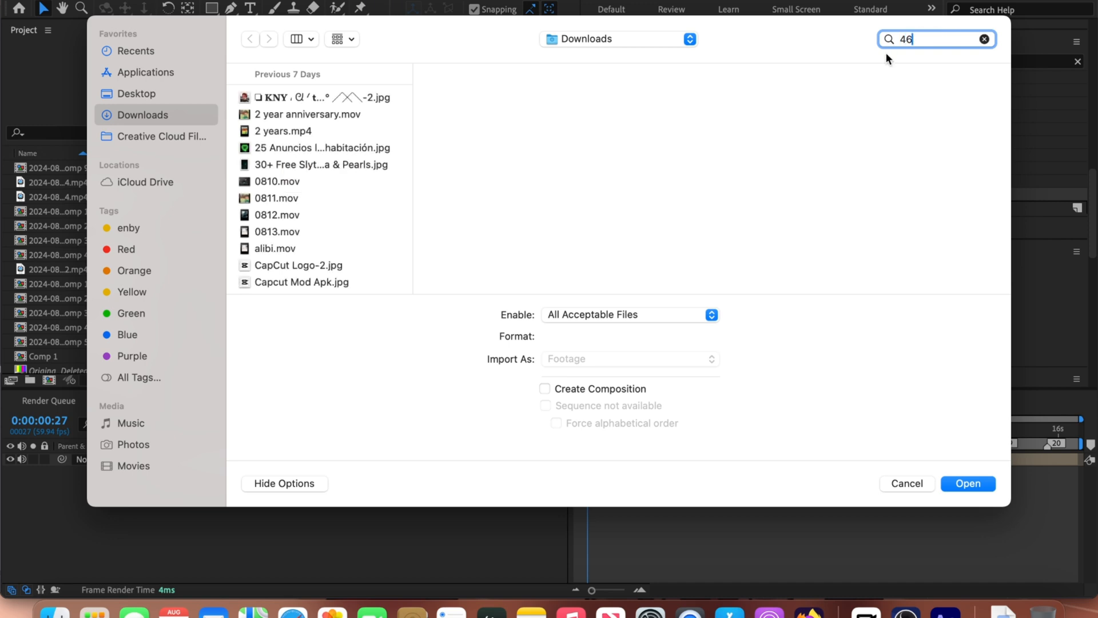
pyautogui.press('Return')
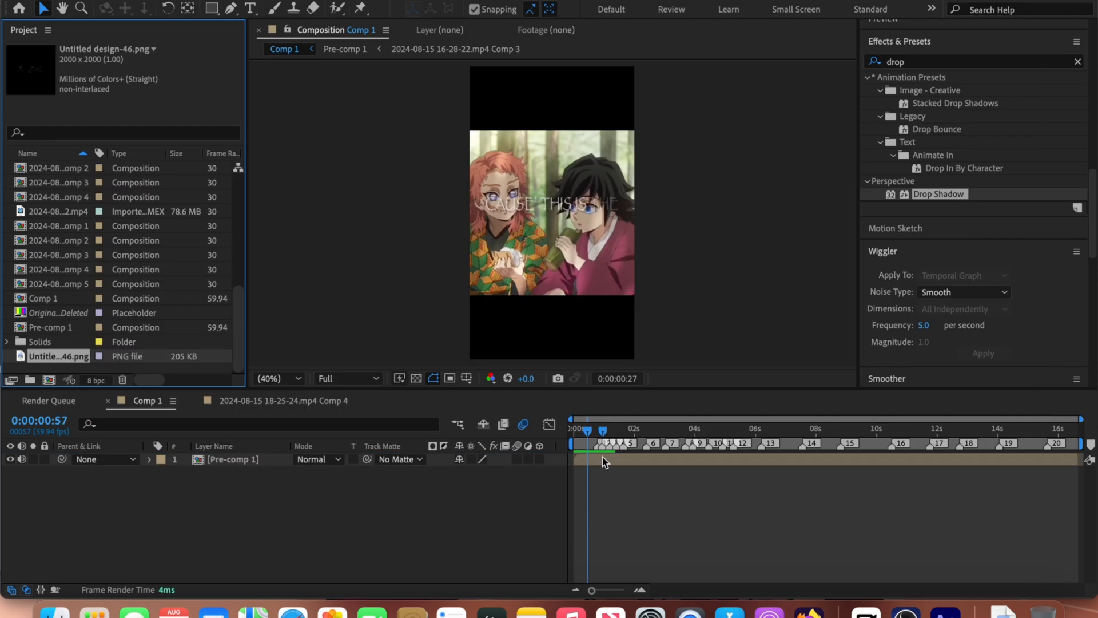
# Add the imported PNG to Comp 1 above Pre-comp 1 and set its scale to 39%.
pyautogui.moveTo(603, 457); pyautogui.dragTo(606, 458)
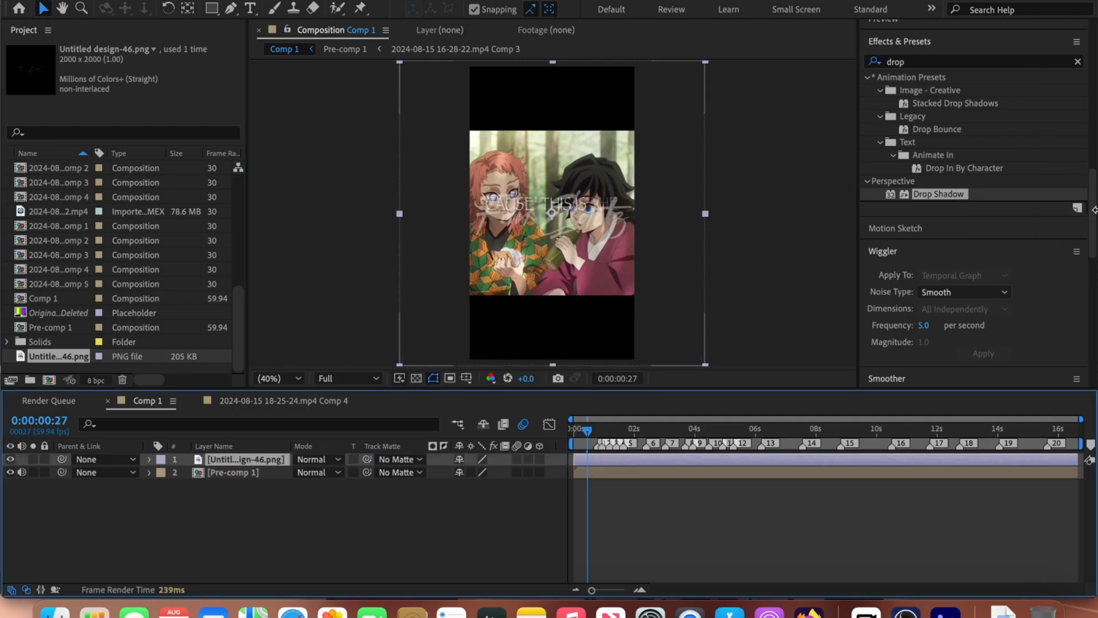
pyautogui.scroll(10, 1057, 24)
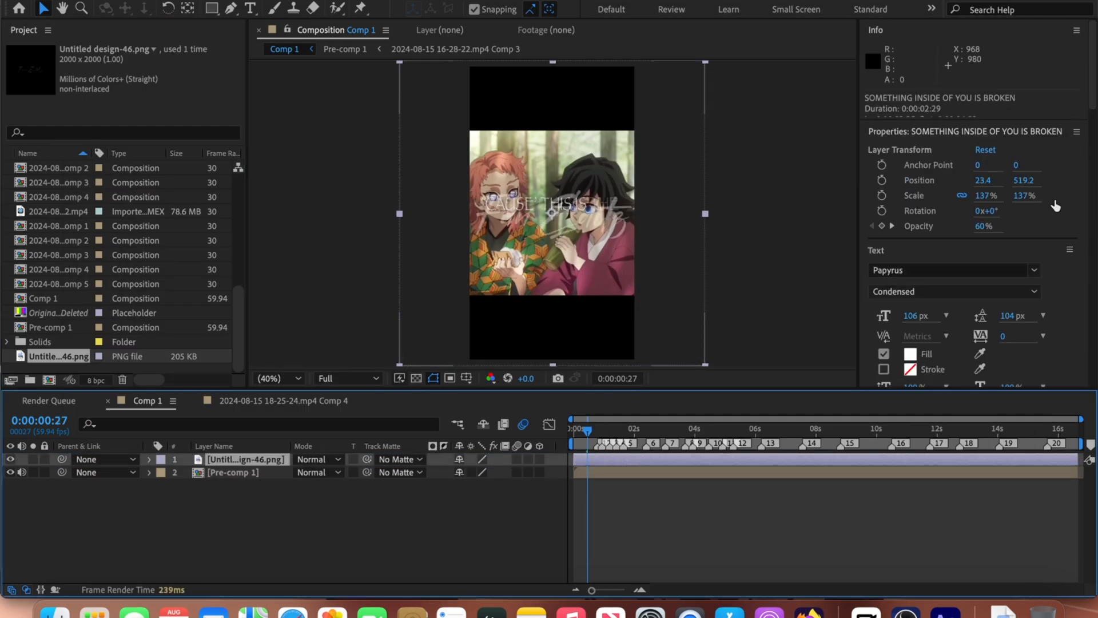
pyautogui.click(726, 500)
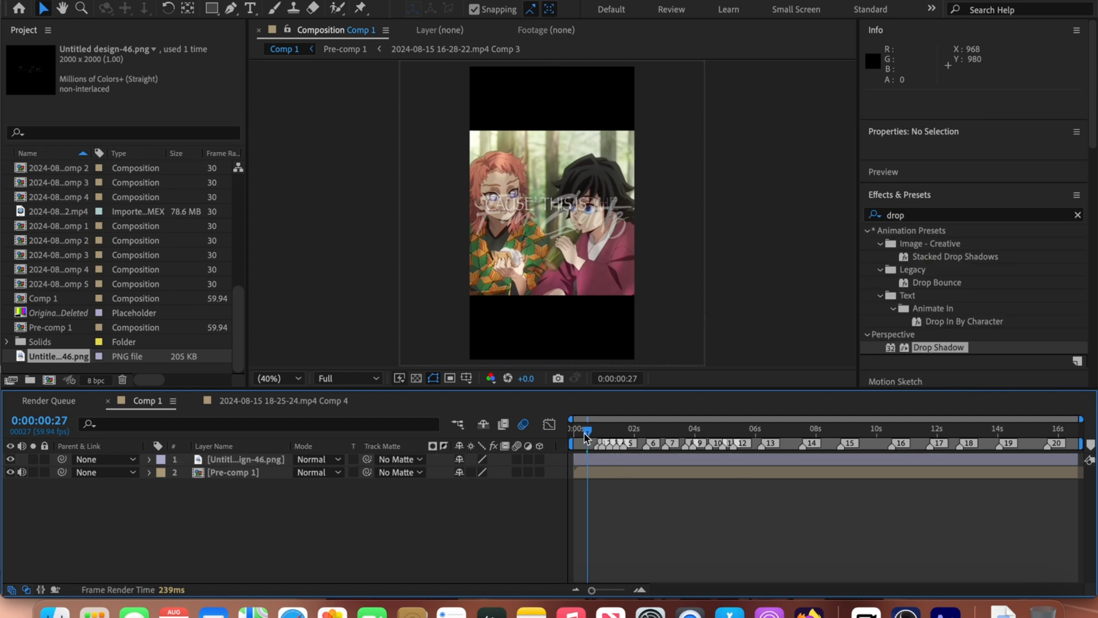
pyautogui.click(596, 460)
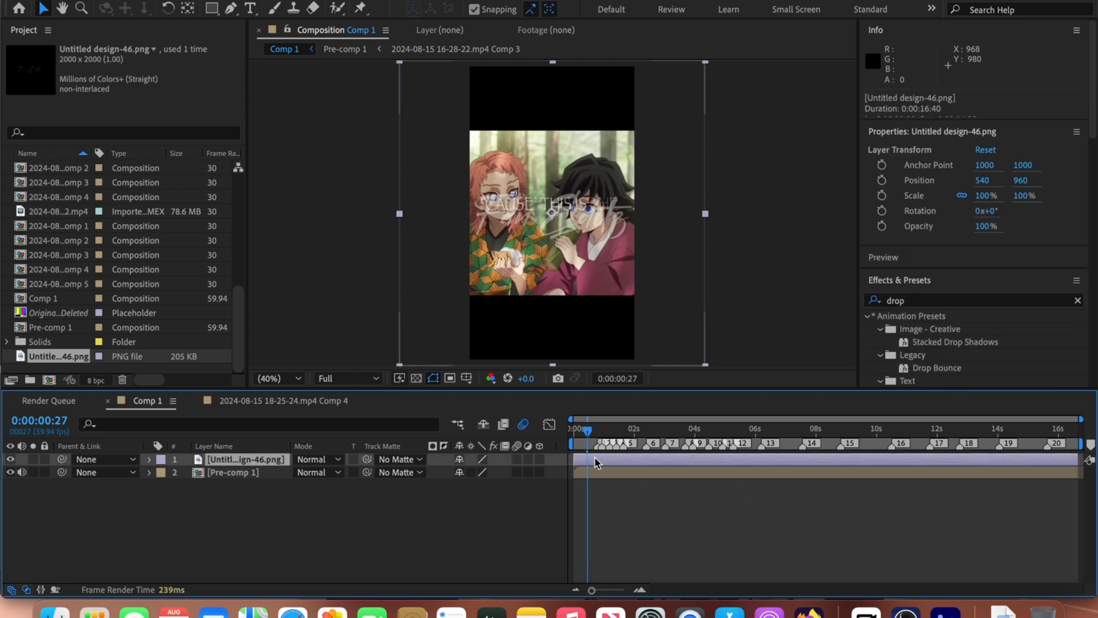
pyautogui.click(1023, 197)
pyautogui.write('39')
pyautogui.press('Return')
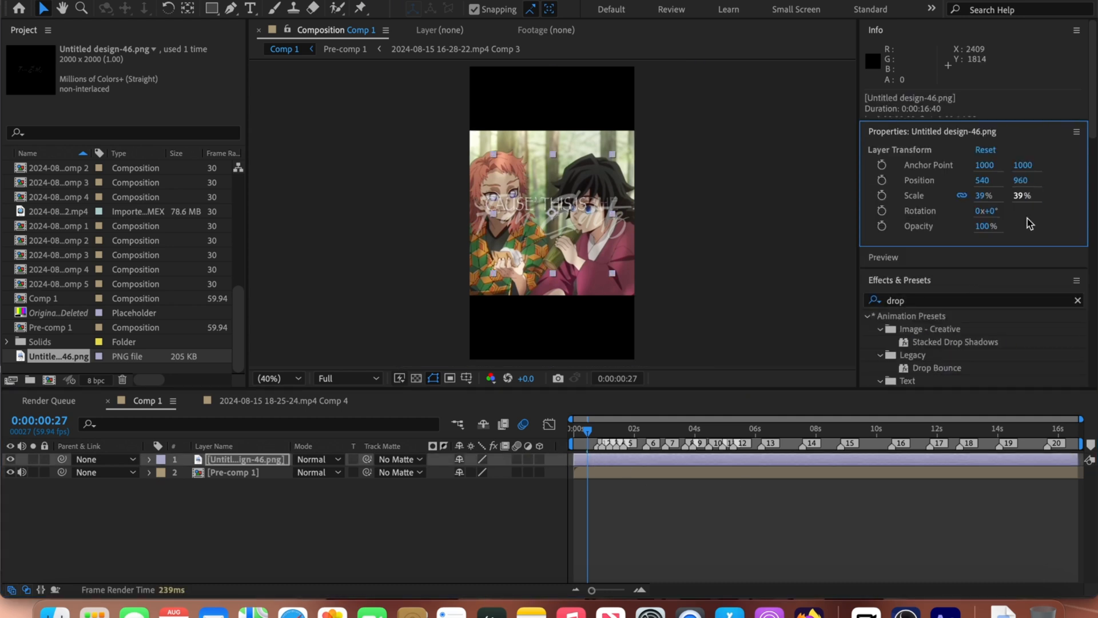
# Set the PNG layer's opacity to 70% and move it up to a vertical position of 495.
pyautogui.click(986, 227)
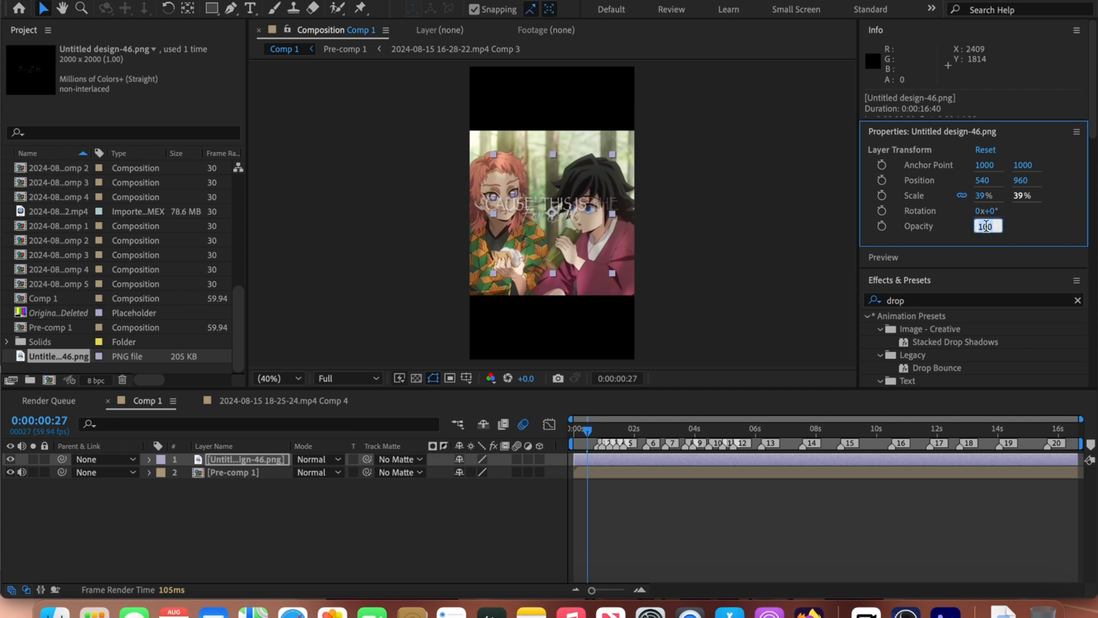
pyautogui.write('70')
pyautogui.press('Return')
pyautogui.moveTo(1024, 180); pyautogui.dragTo(667, 173)
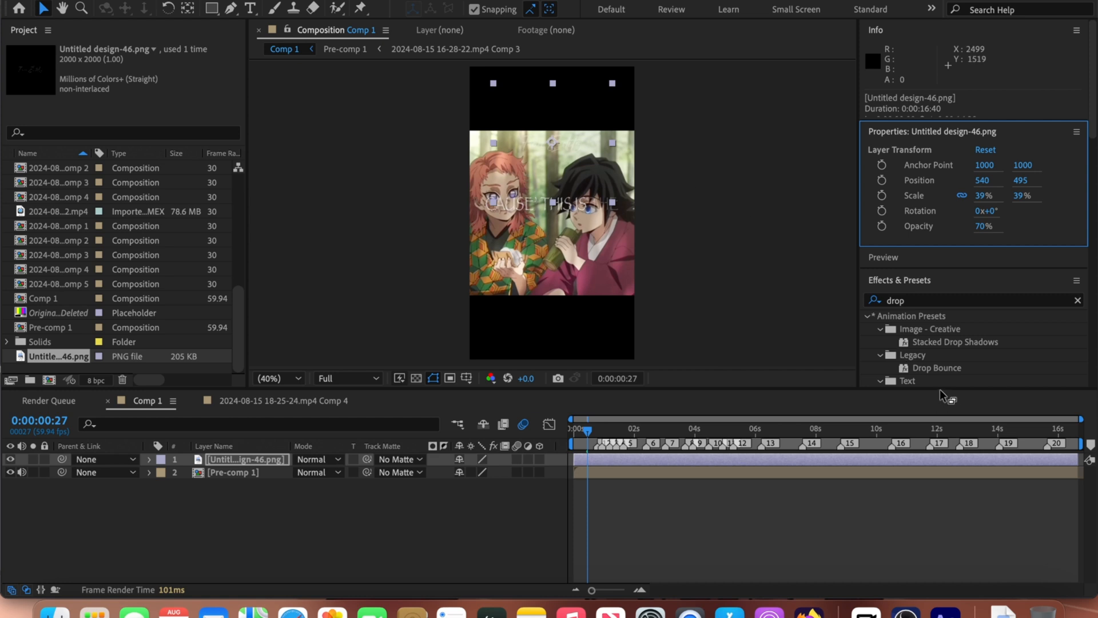
# Apply a Drop Shadow effect to the PNG layer with distance 22 and softness 14.
pyautogui.moveTo(1092, 89); pyautogui.dragTo(1040, 175)
pyautogui.moveTo(954, 165); pyautogui.dragTo(658, 458)
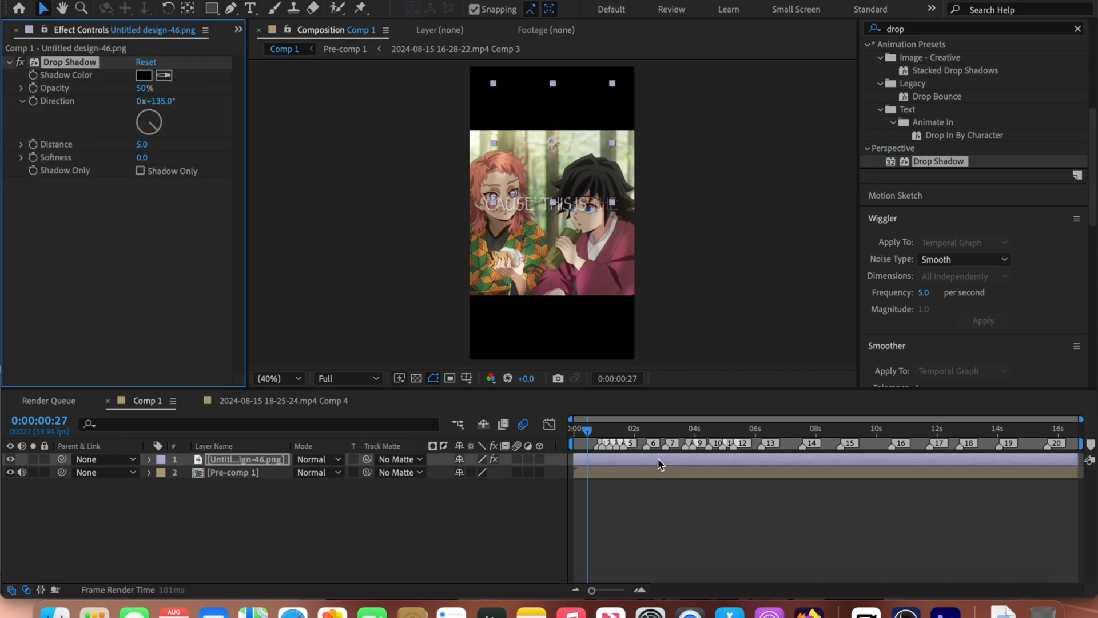
pyautogui.click(143, 145)
pyautogui.click(119, 159)
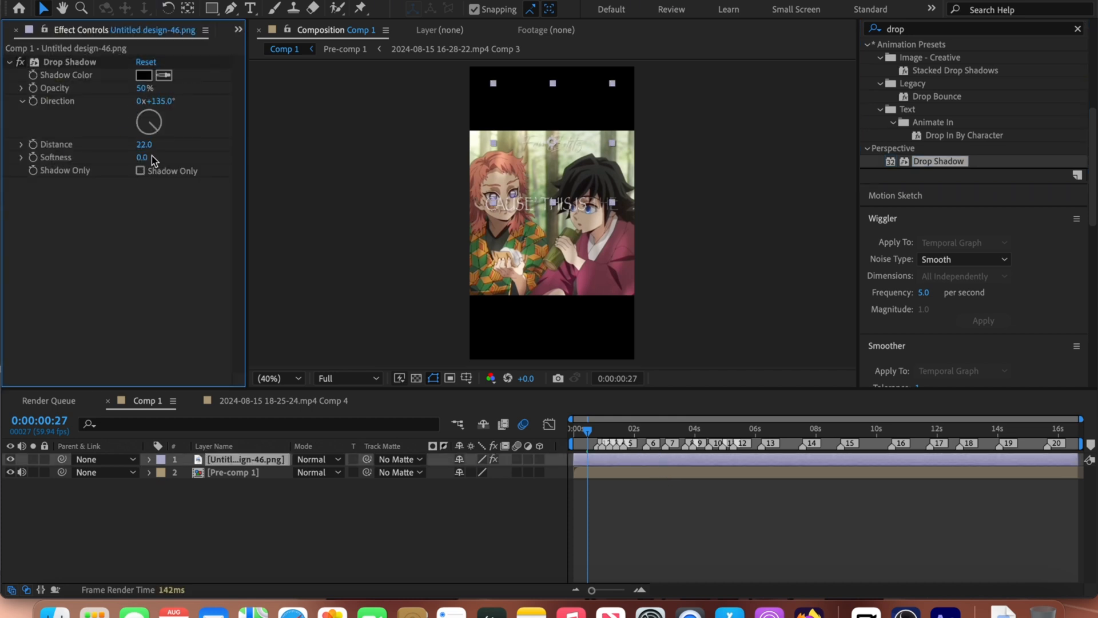
pyautogui.click(142, 158)
pyautogui.write('14')
pyautogui.click(592, 542)
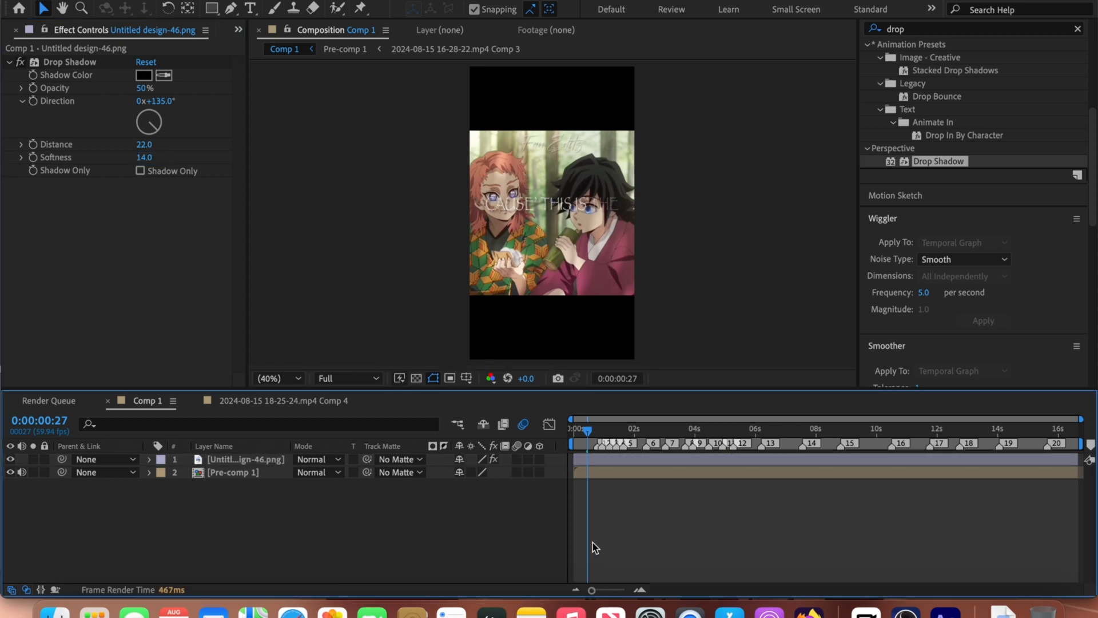
# Save the project and bring its list of footage and compositions back into view.
pyautogui.press('super+s')
pyautogui.click(16, 31)
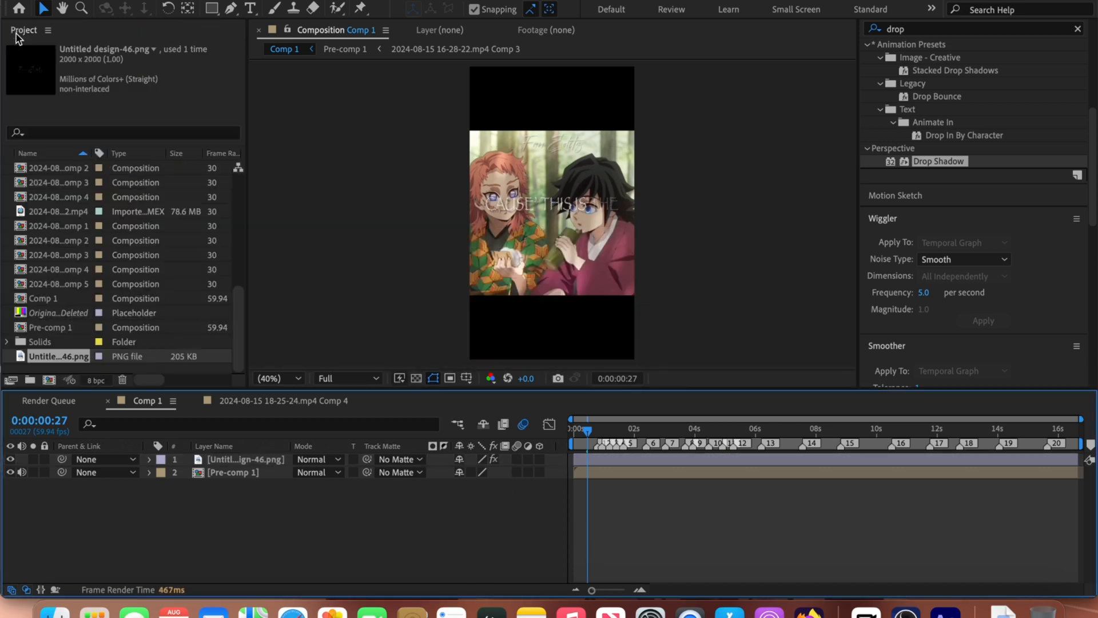